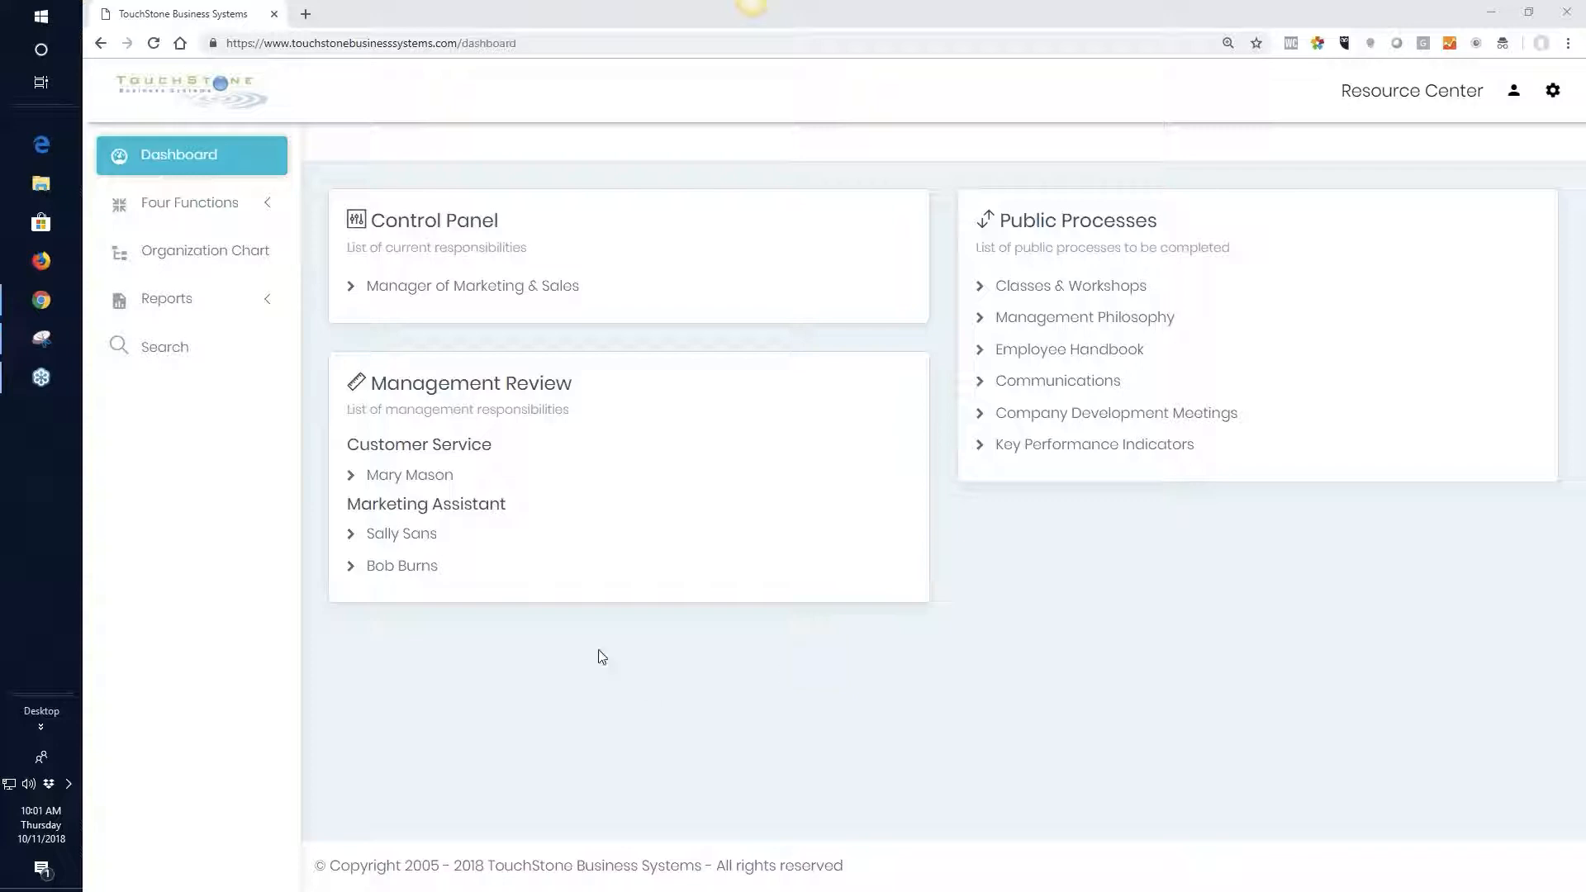
Open the Customer Complaints process under Client Service in the "Doing" The Business function
click(190, 208)
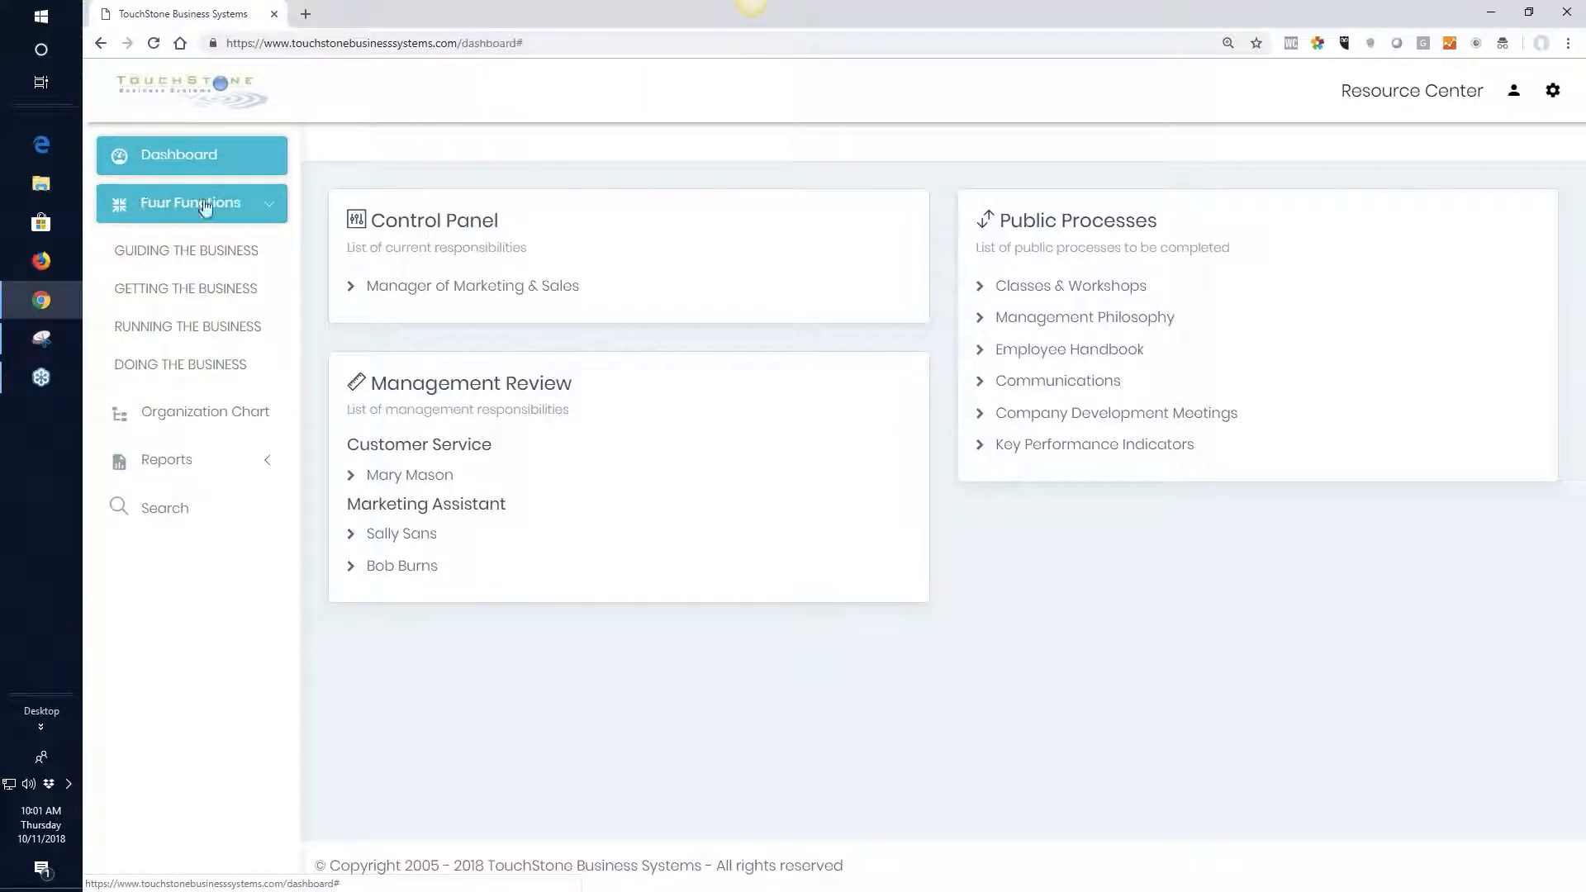
click(196, 369)
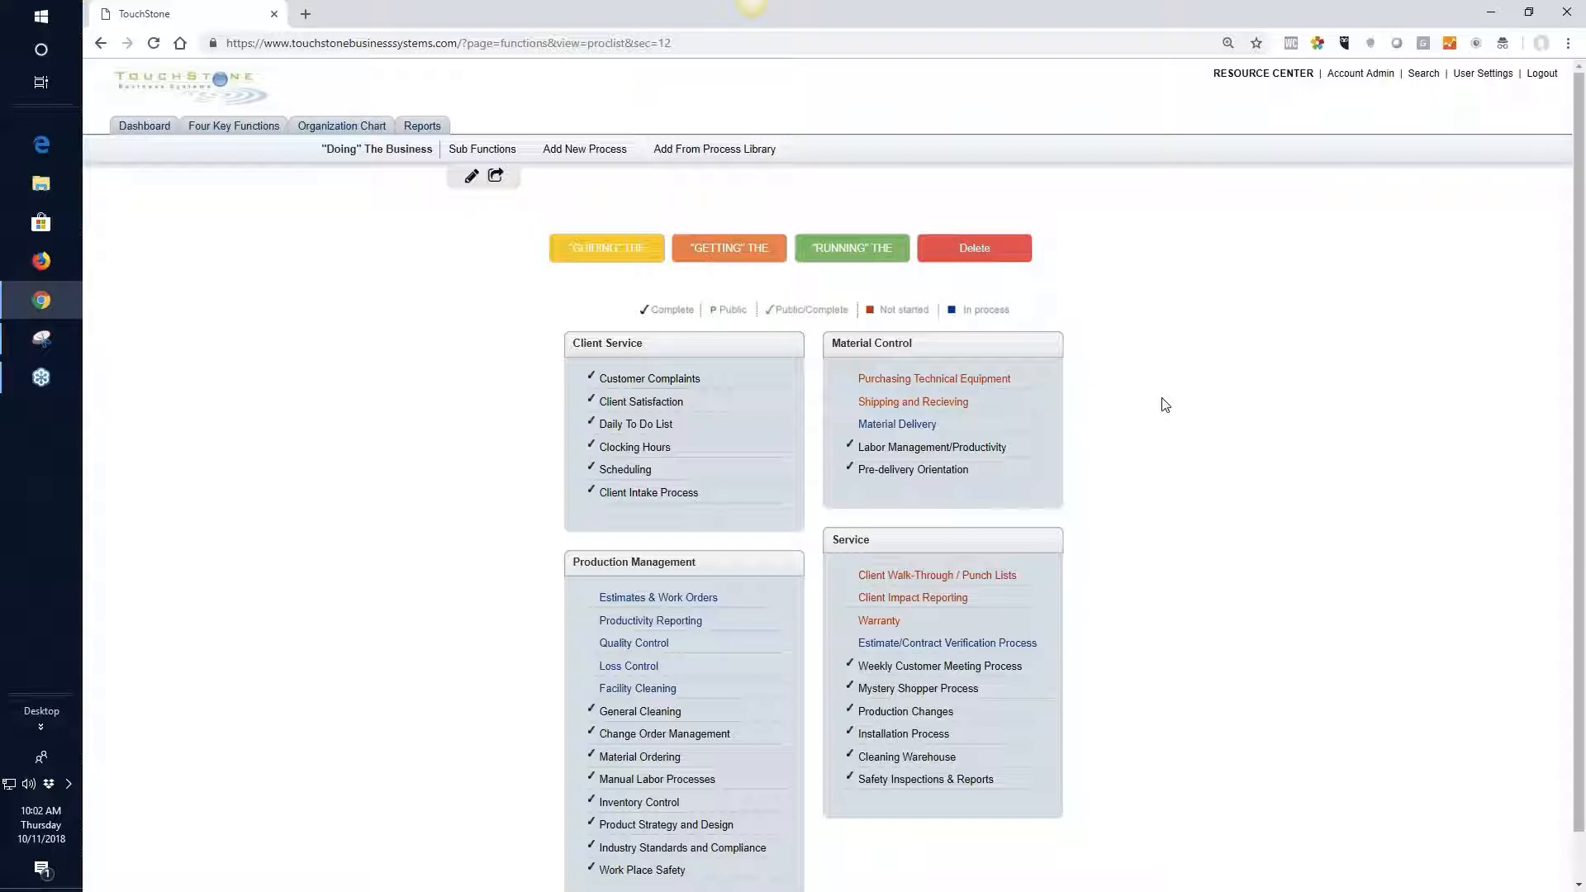
click(672, 386)
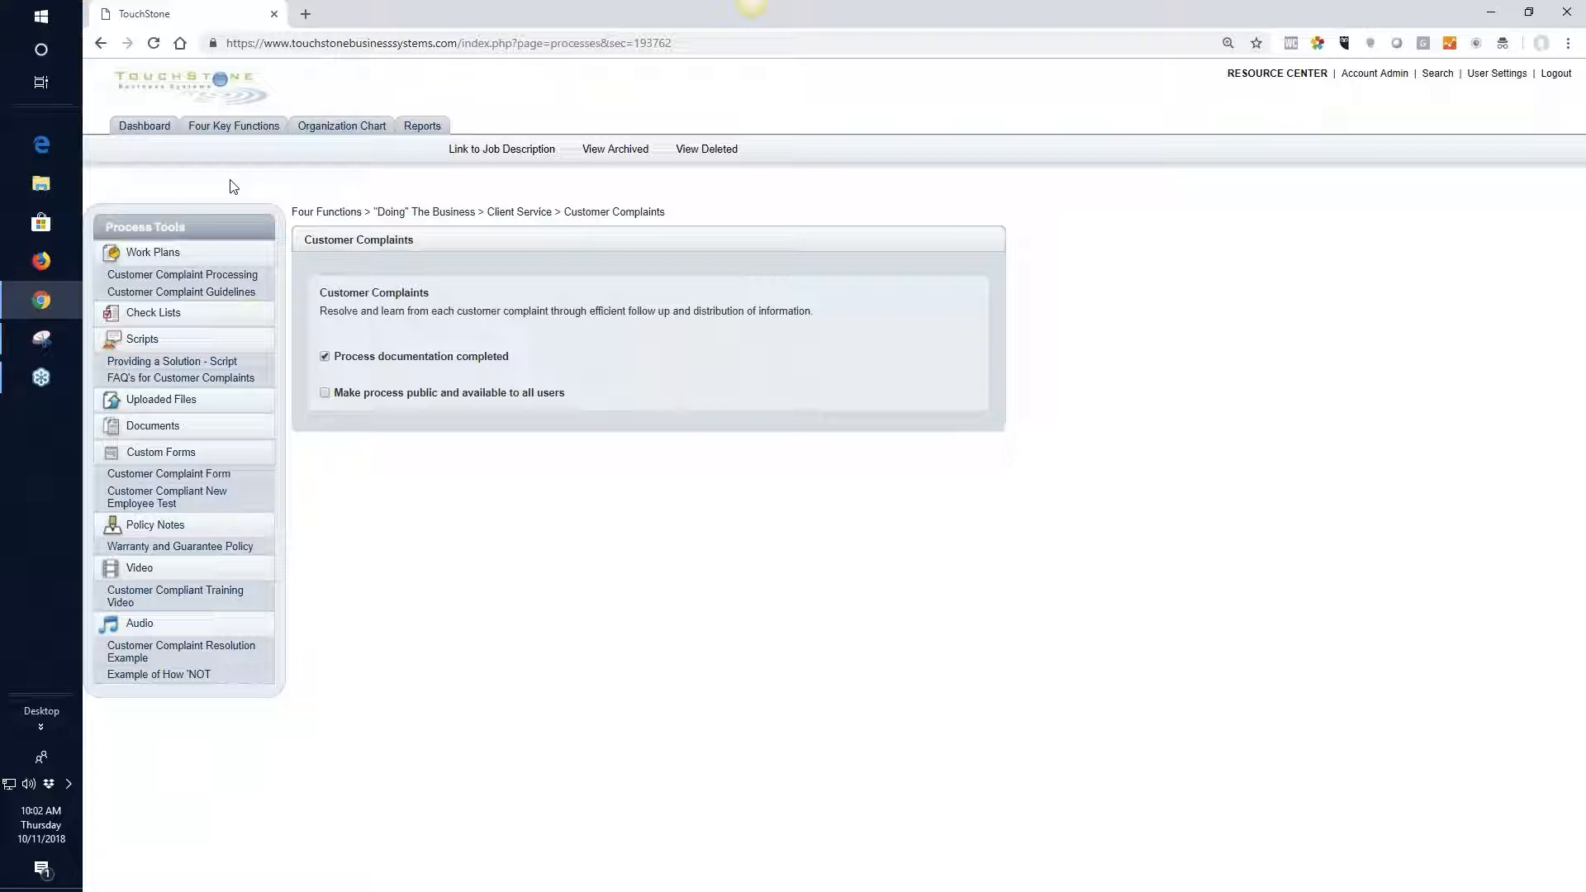
Open the Customer Complaints process from the Customer Service job description in the organization chart
click(343, 128)
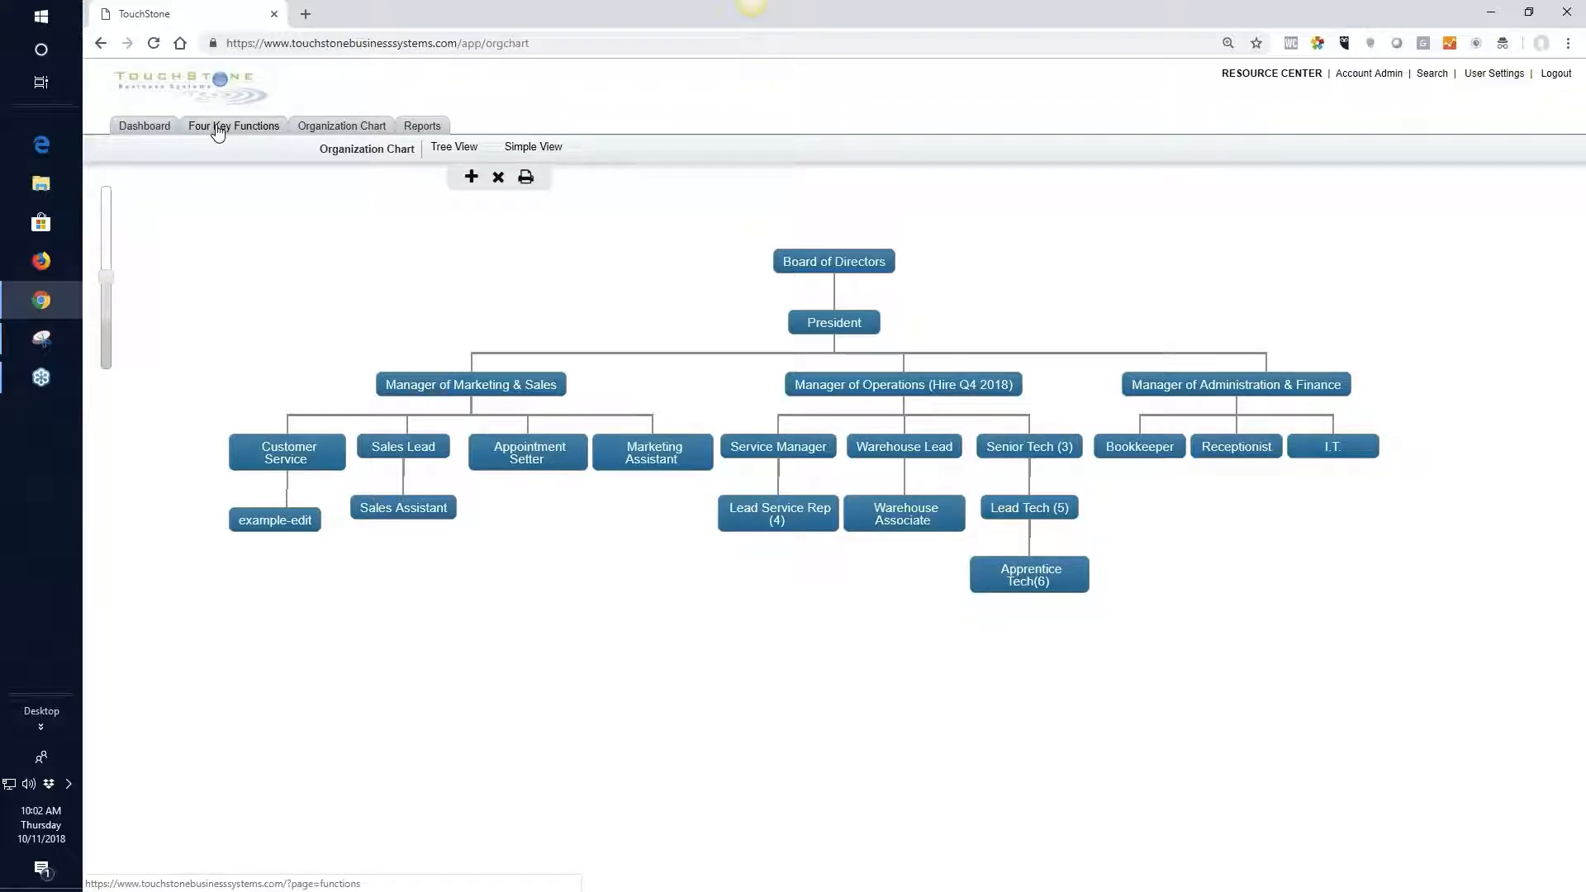
click(295, 457)
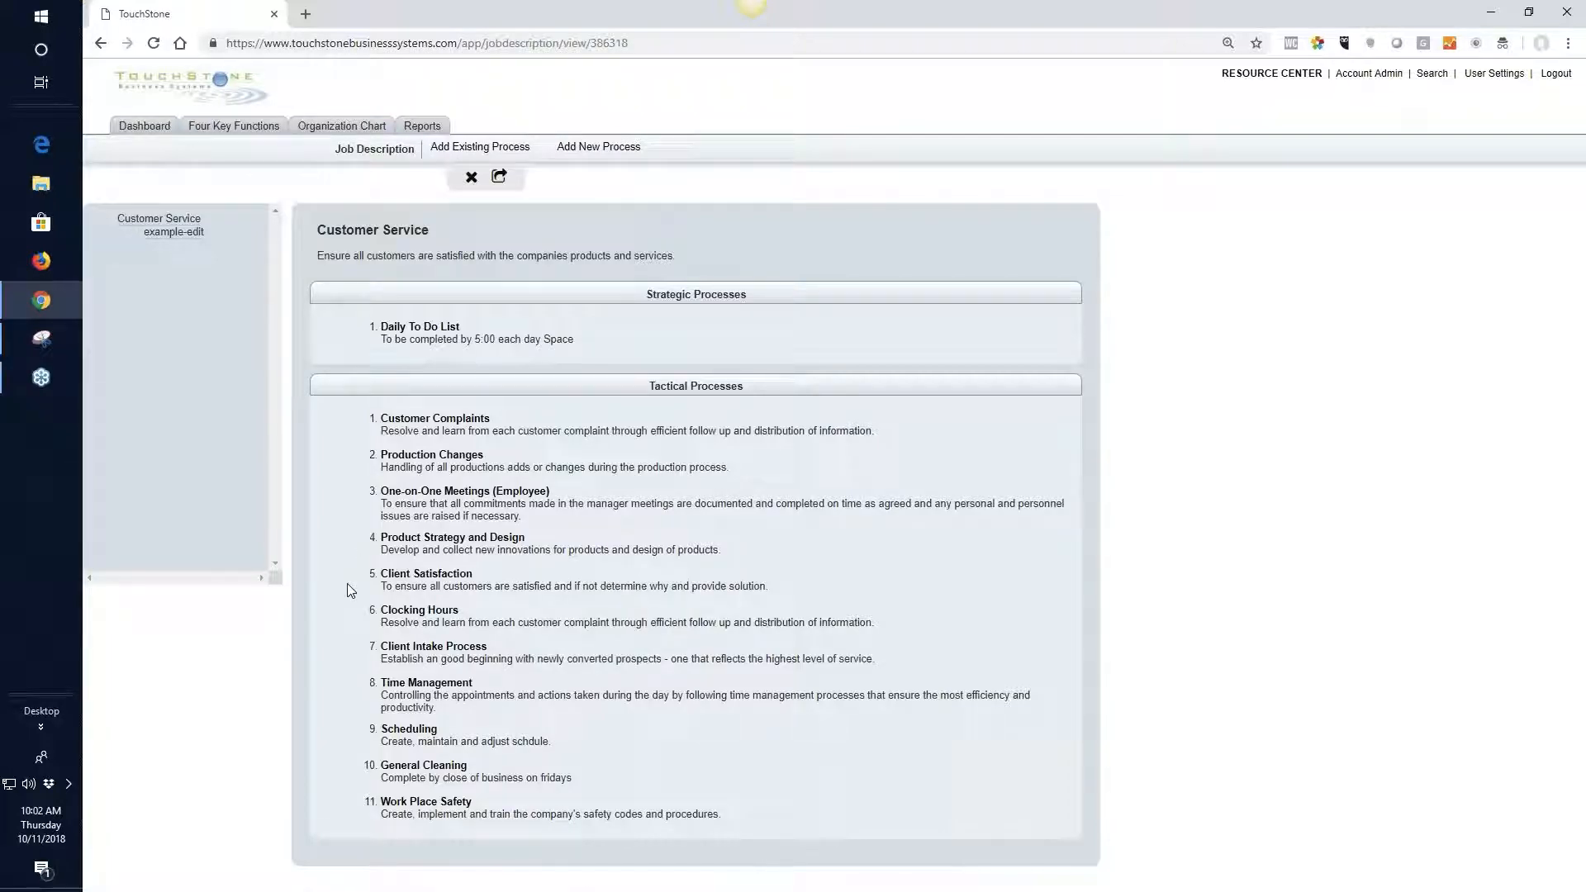
click(442, 426)
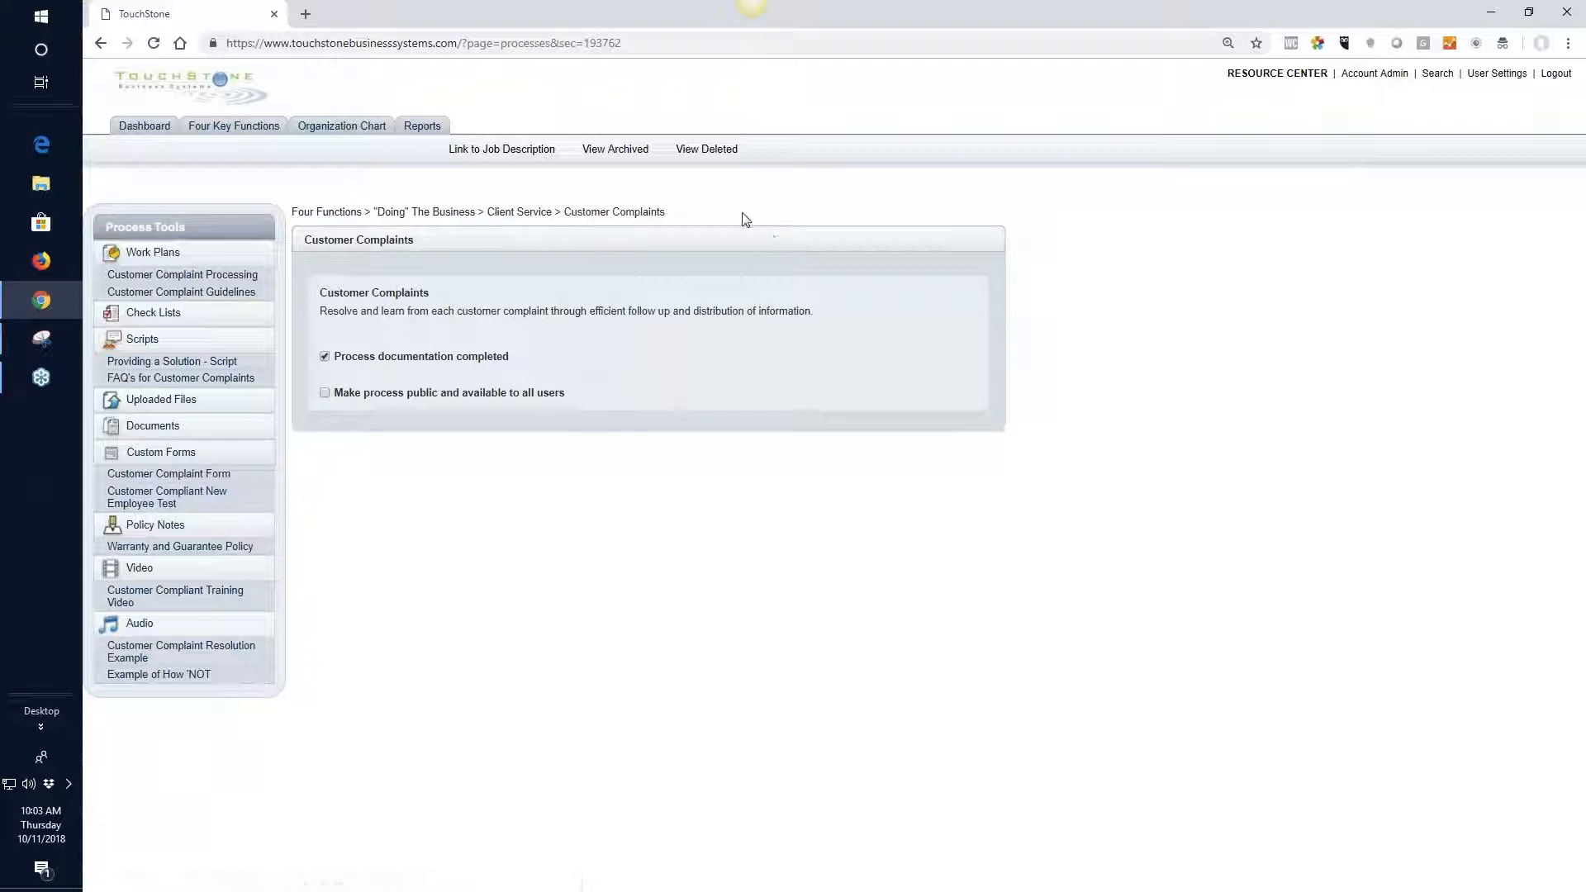
Unlink the Service Manager job description from the Customer Complaints process and link it again
click(496, 155)
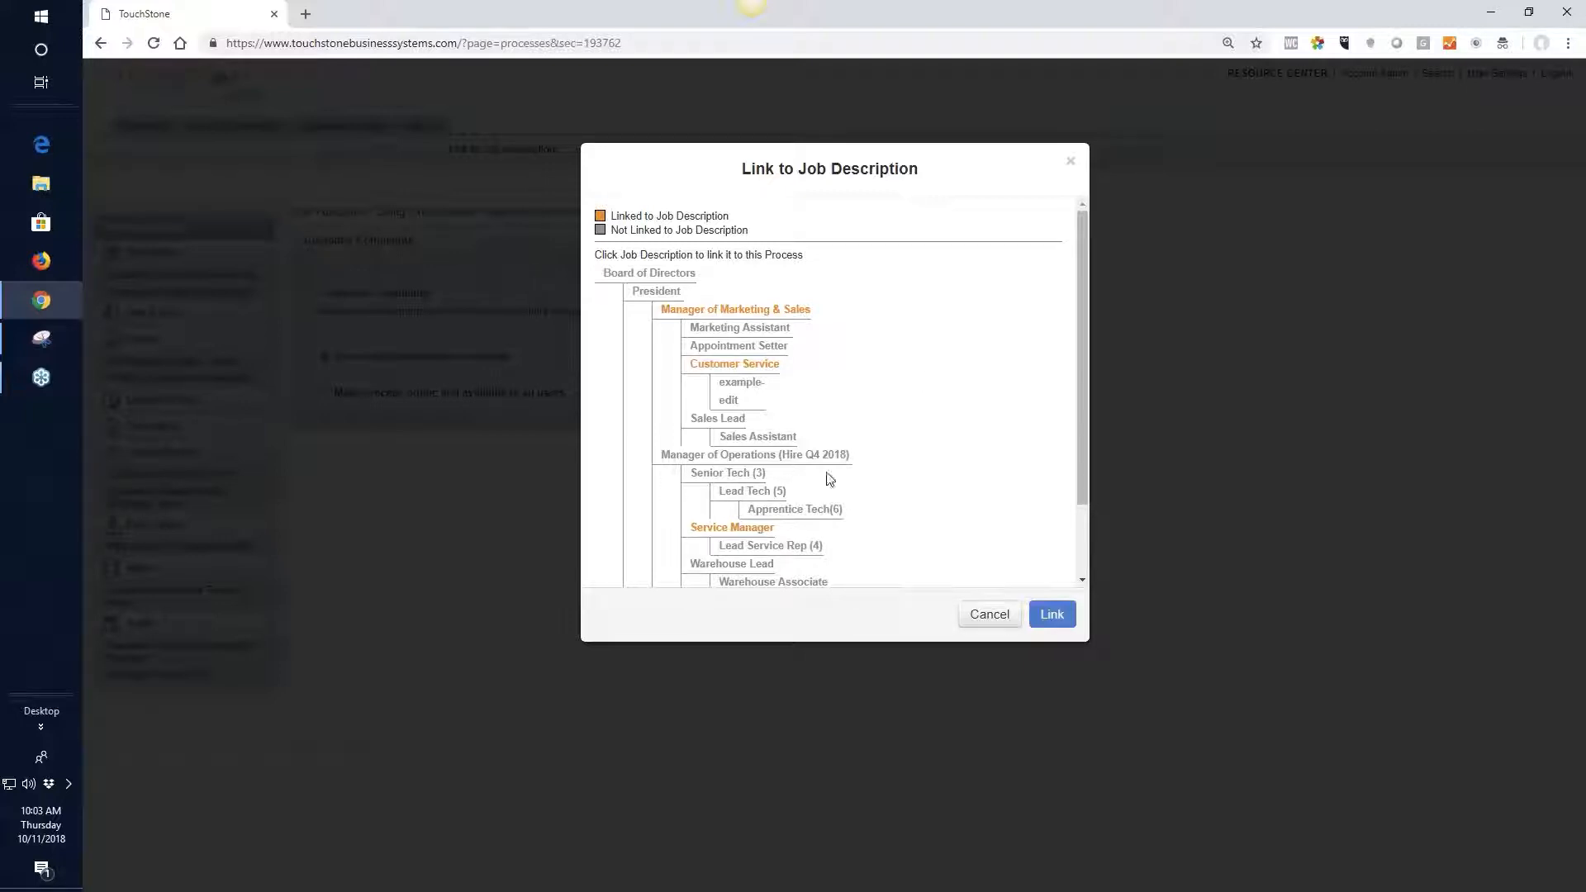
click(735, 531)
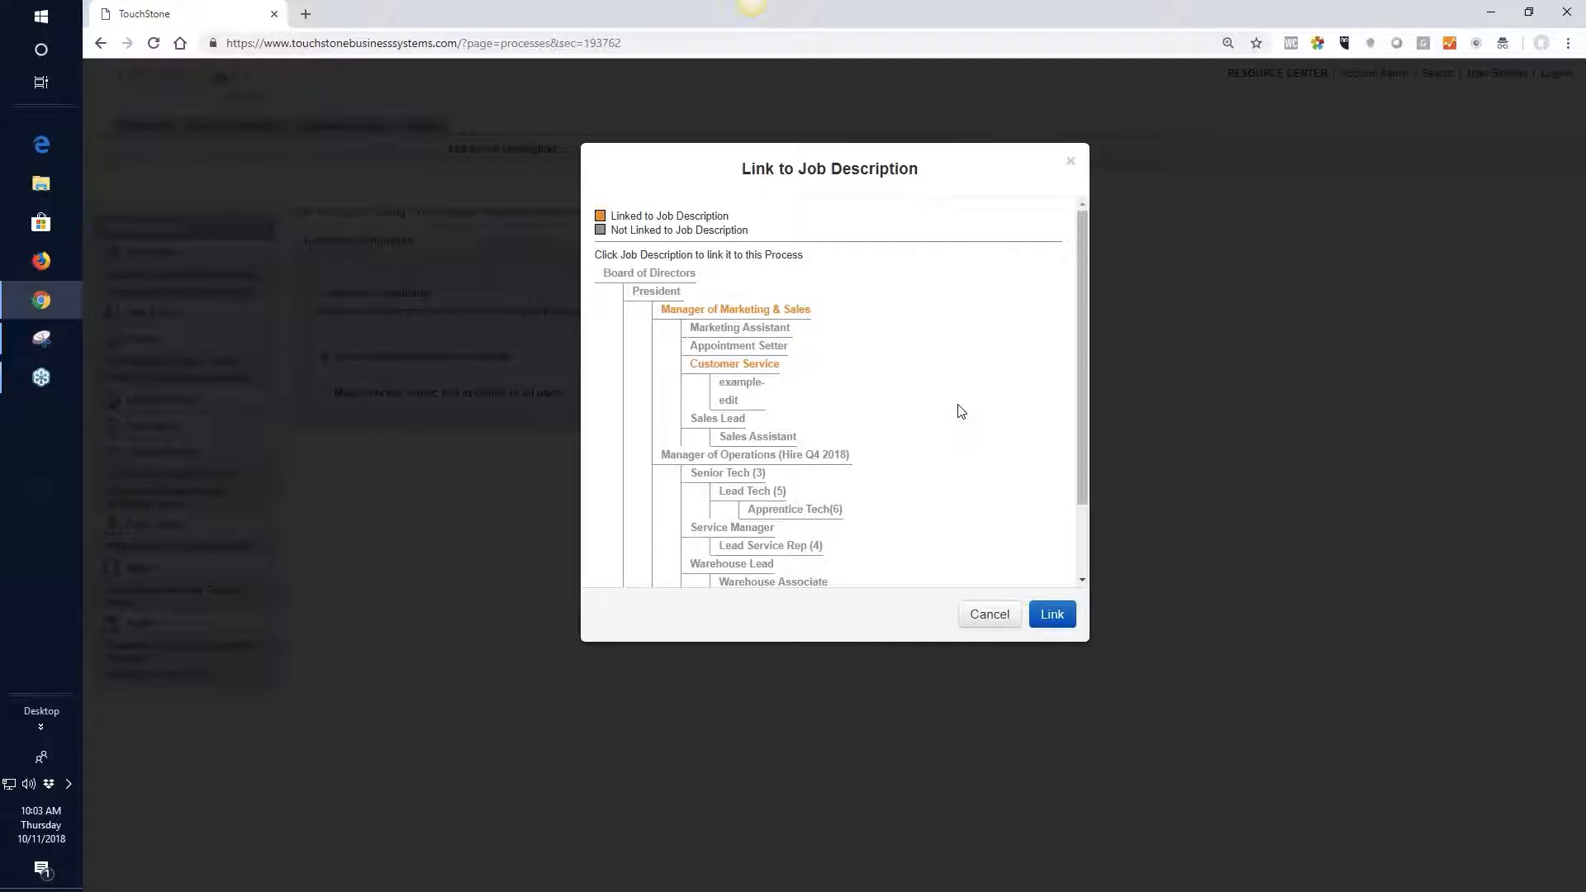
click(746, 532)
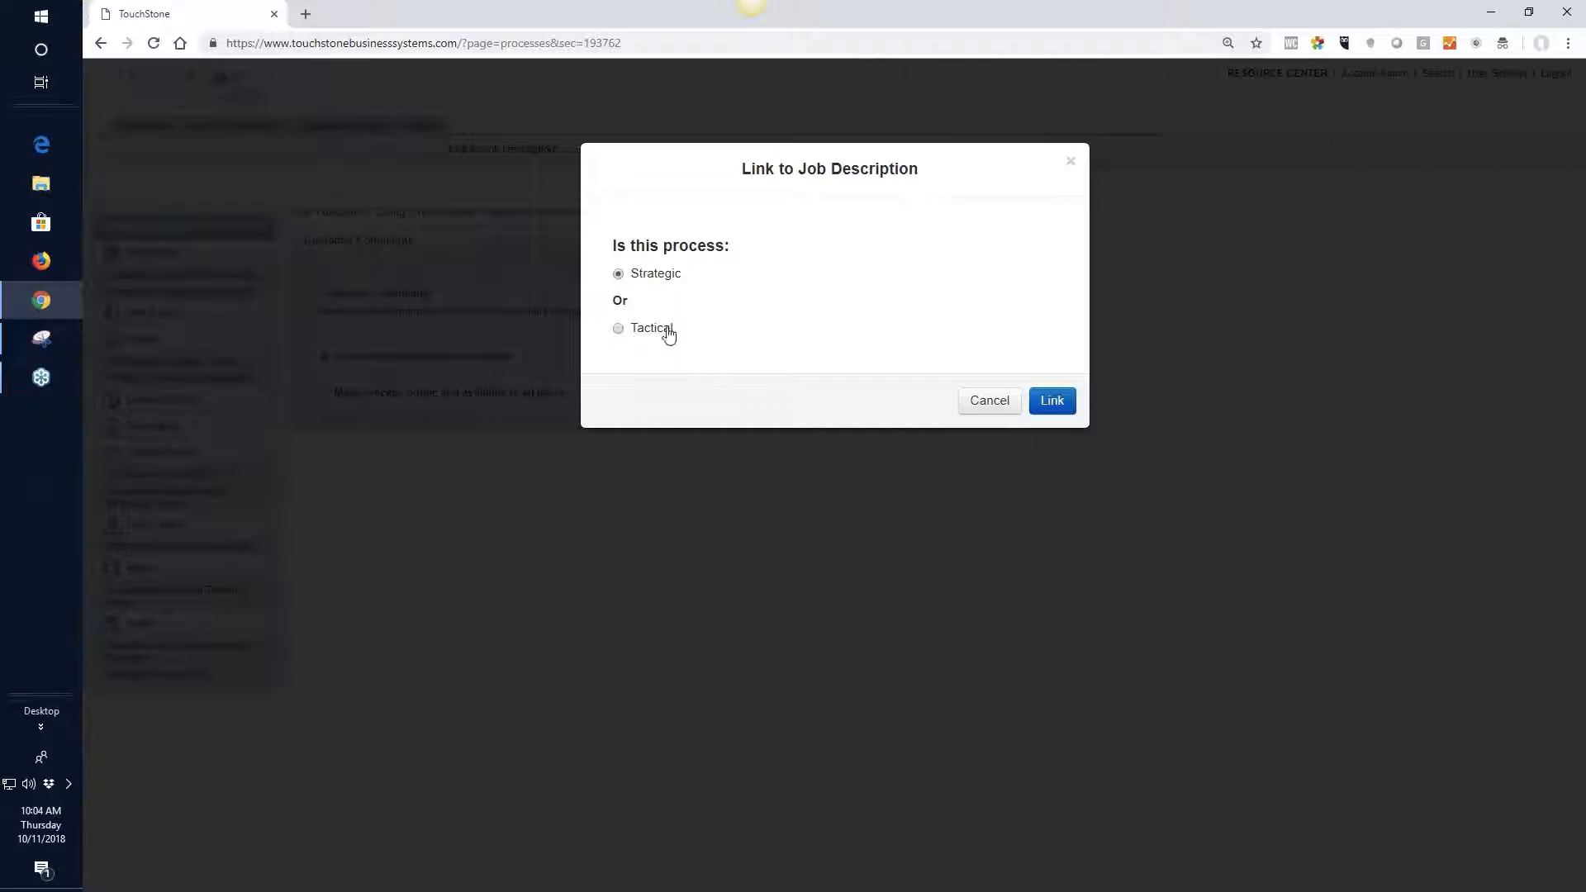
click(1053, 401)
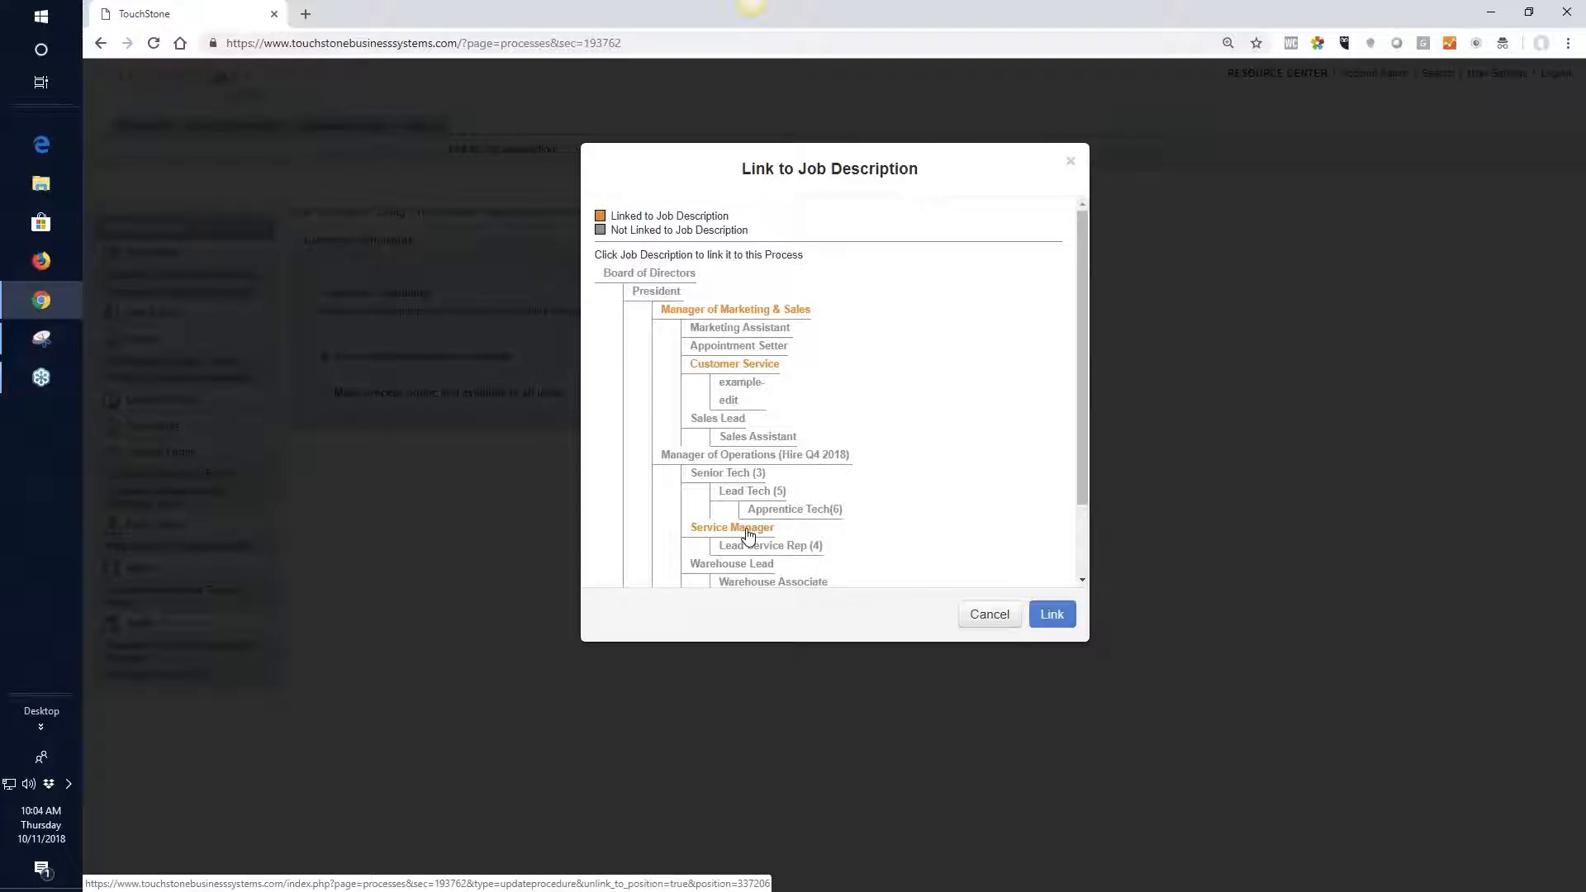
click(1070, 166)
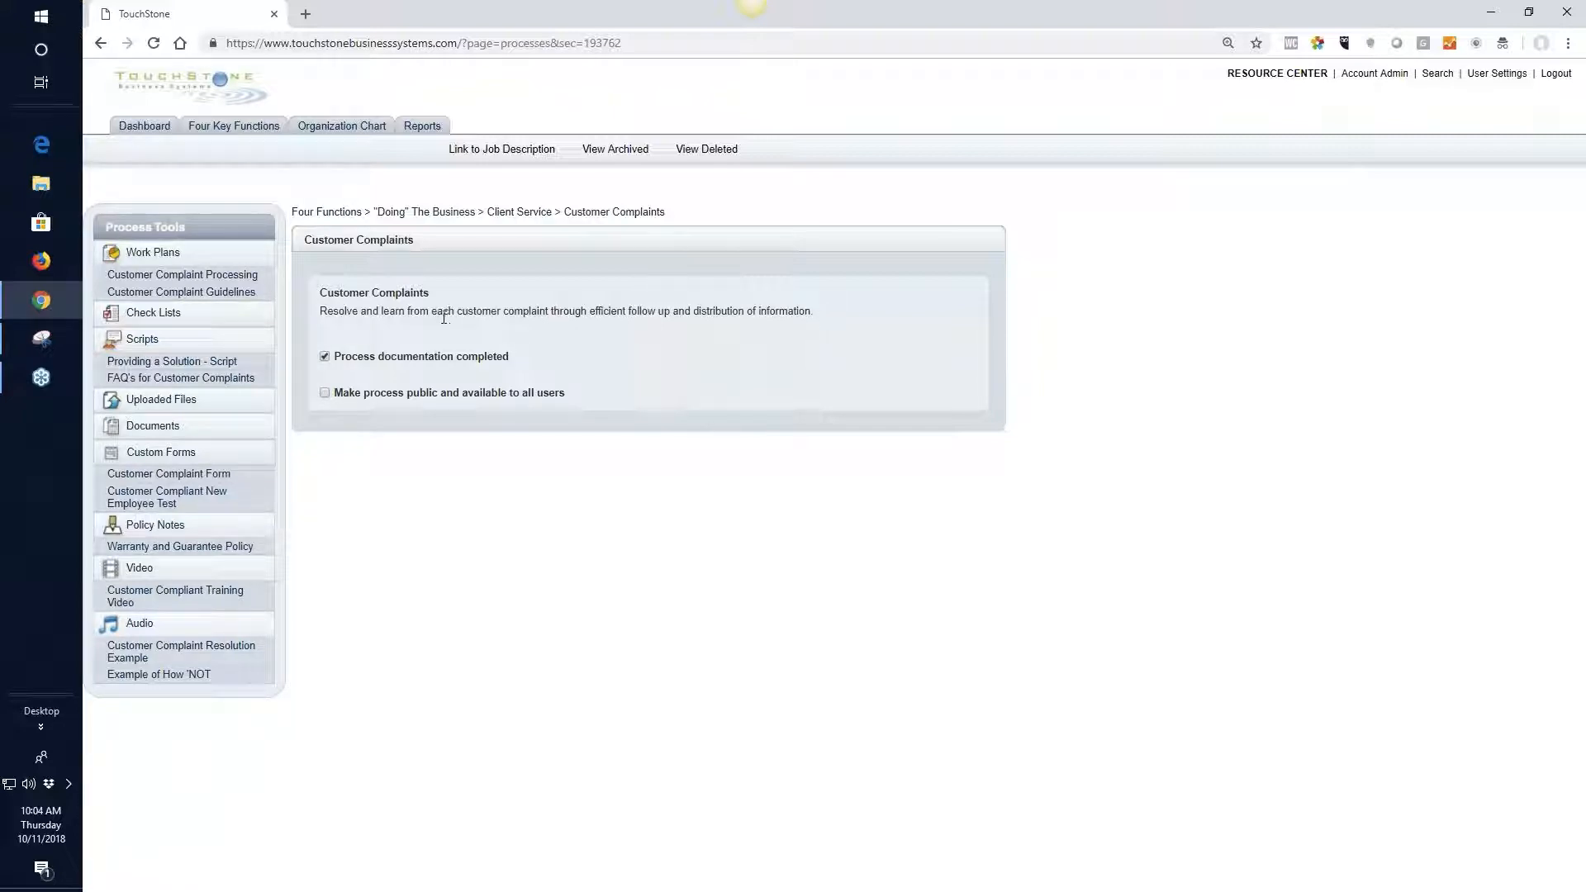
Open the Customer Complaints process title and description for editing and save both with the same wording
click(379, 293)
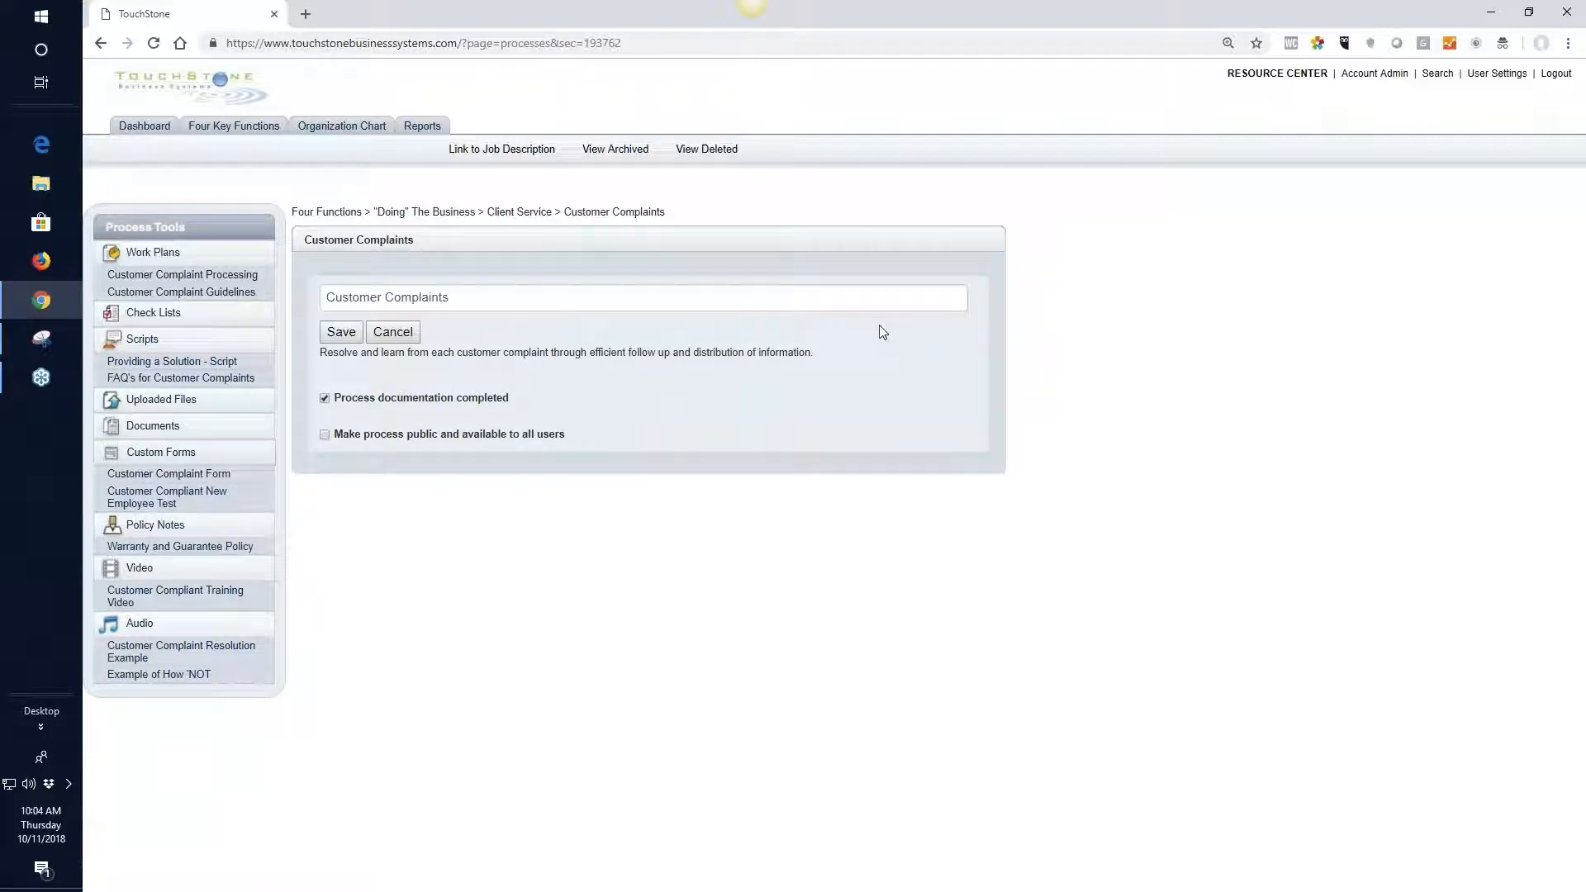
click(359, 334)
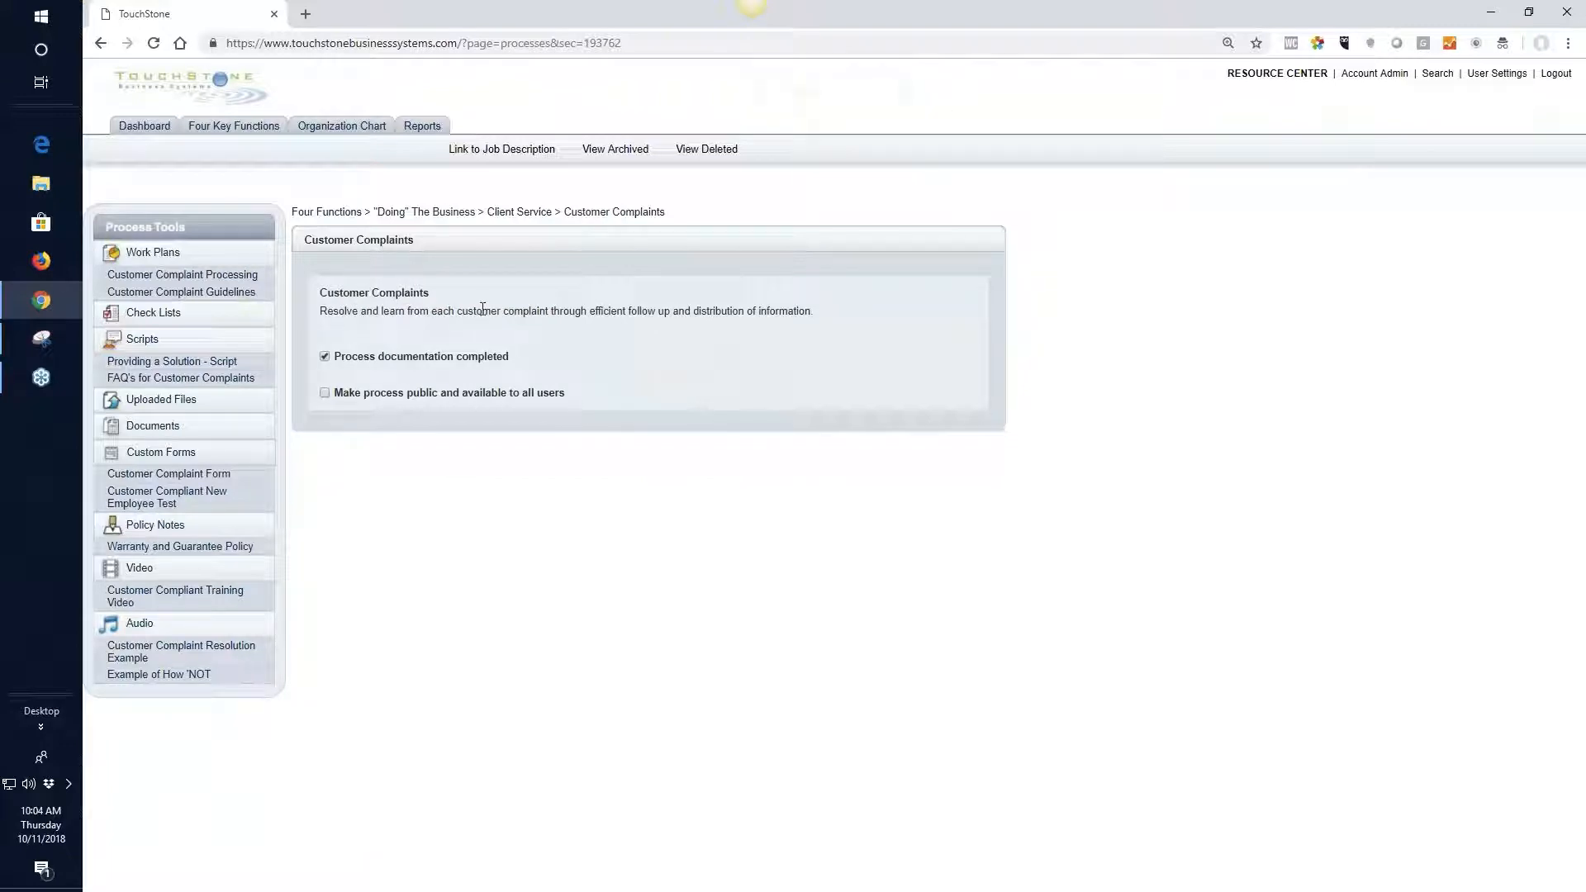
click(520, 316)
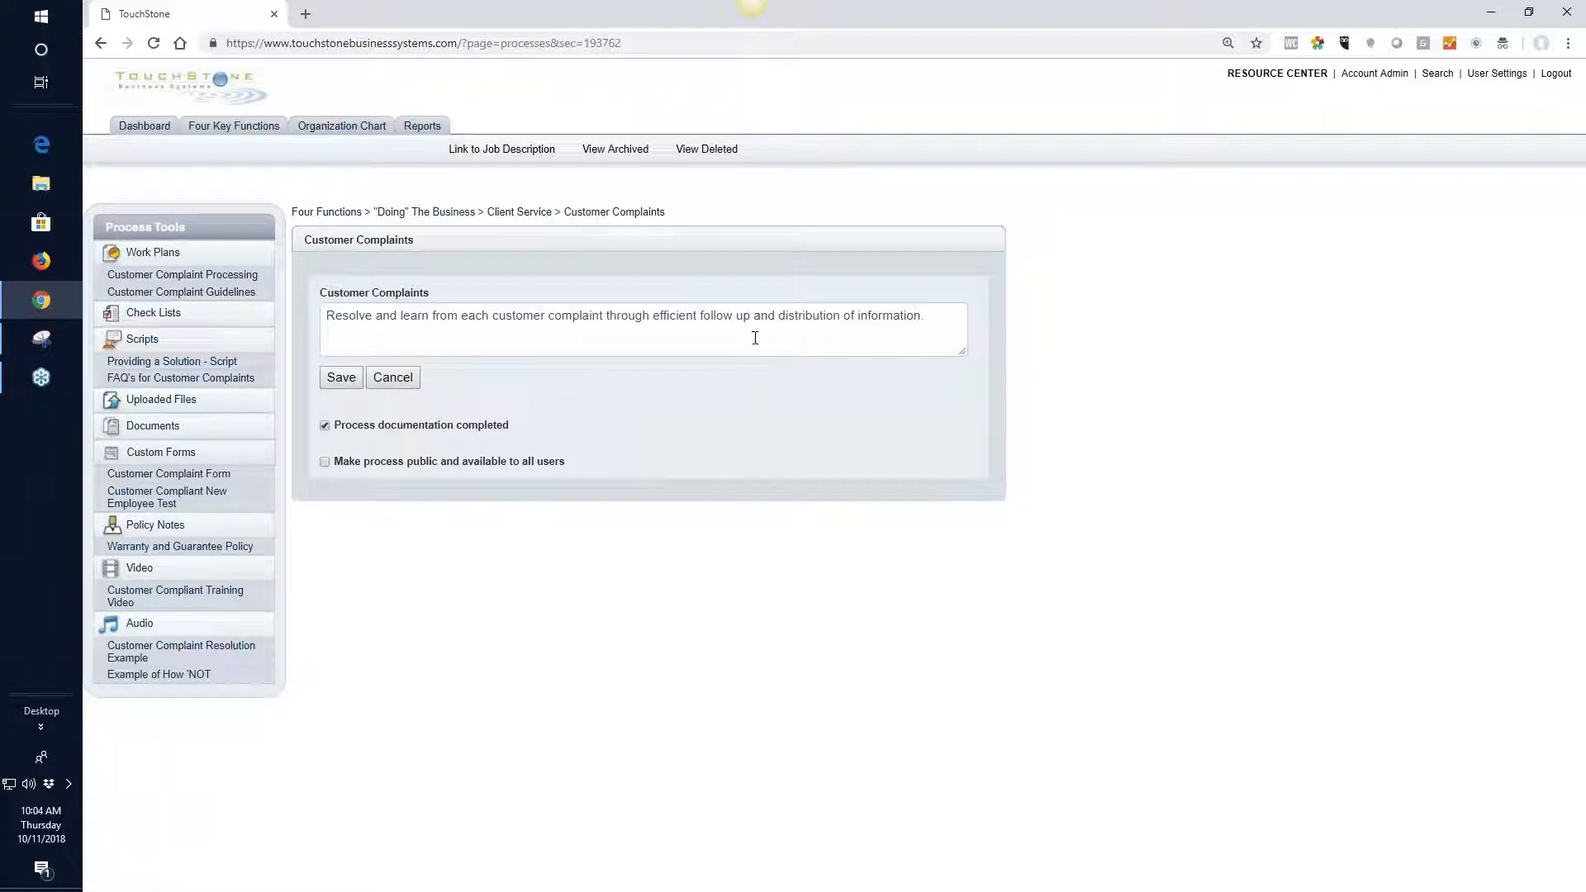
click(341, 377)
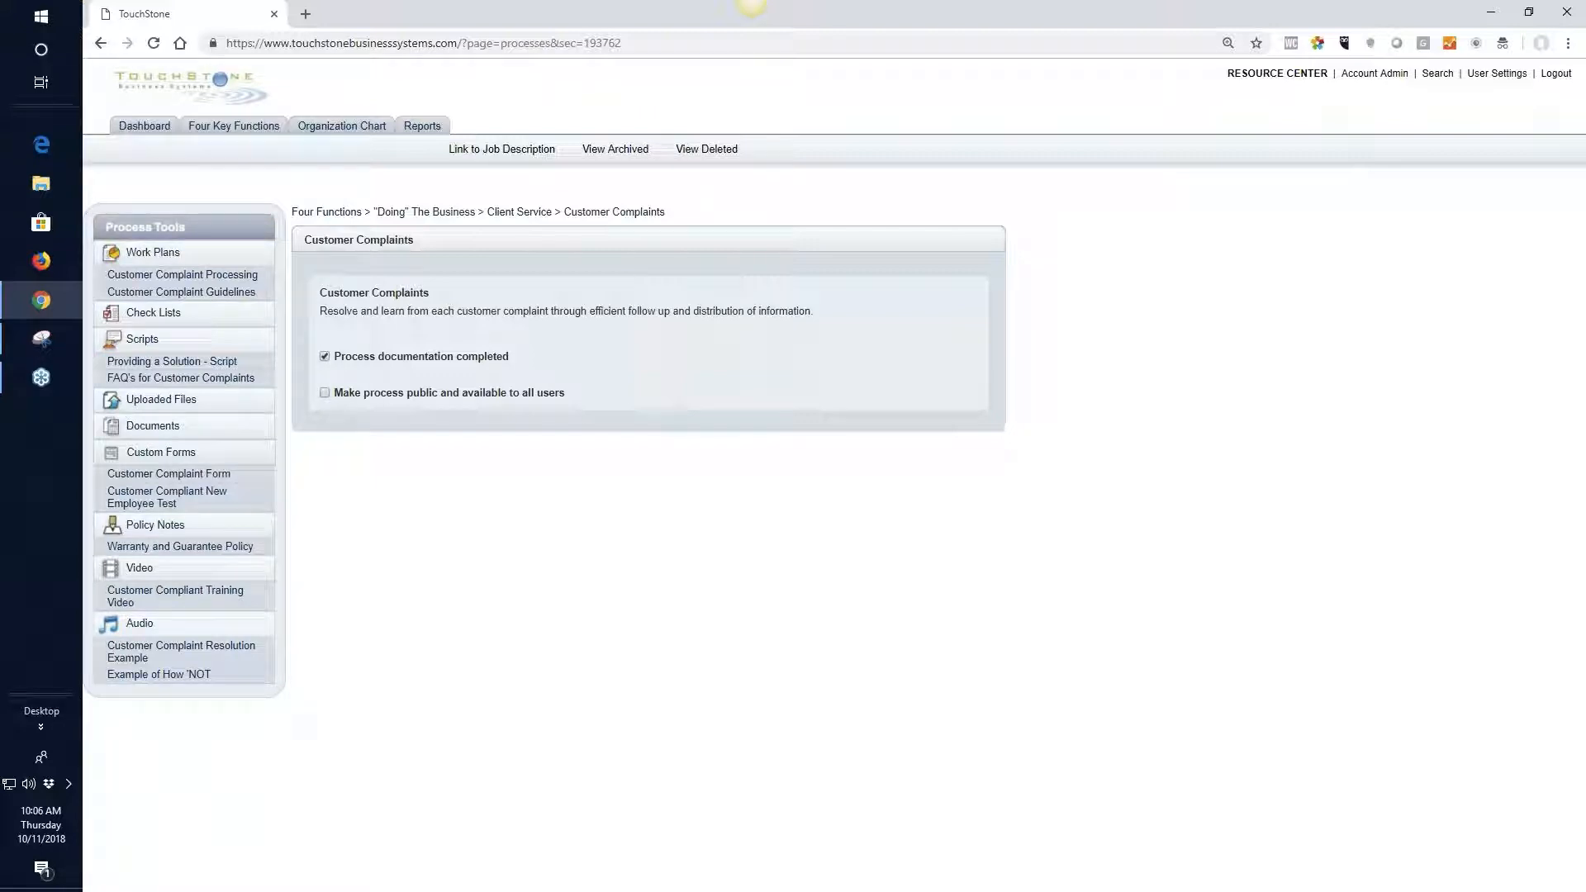
Mark the Customer Complaints documentation as not completed and check the process's status in the "Doing" The Business list
click(523, 216)
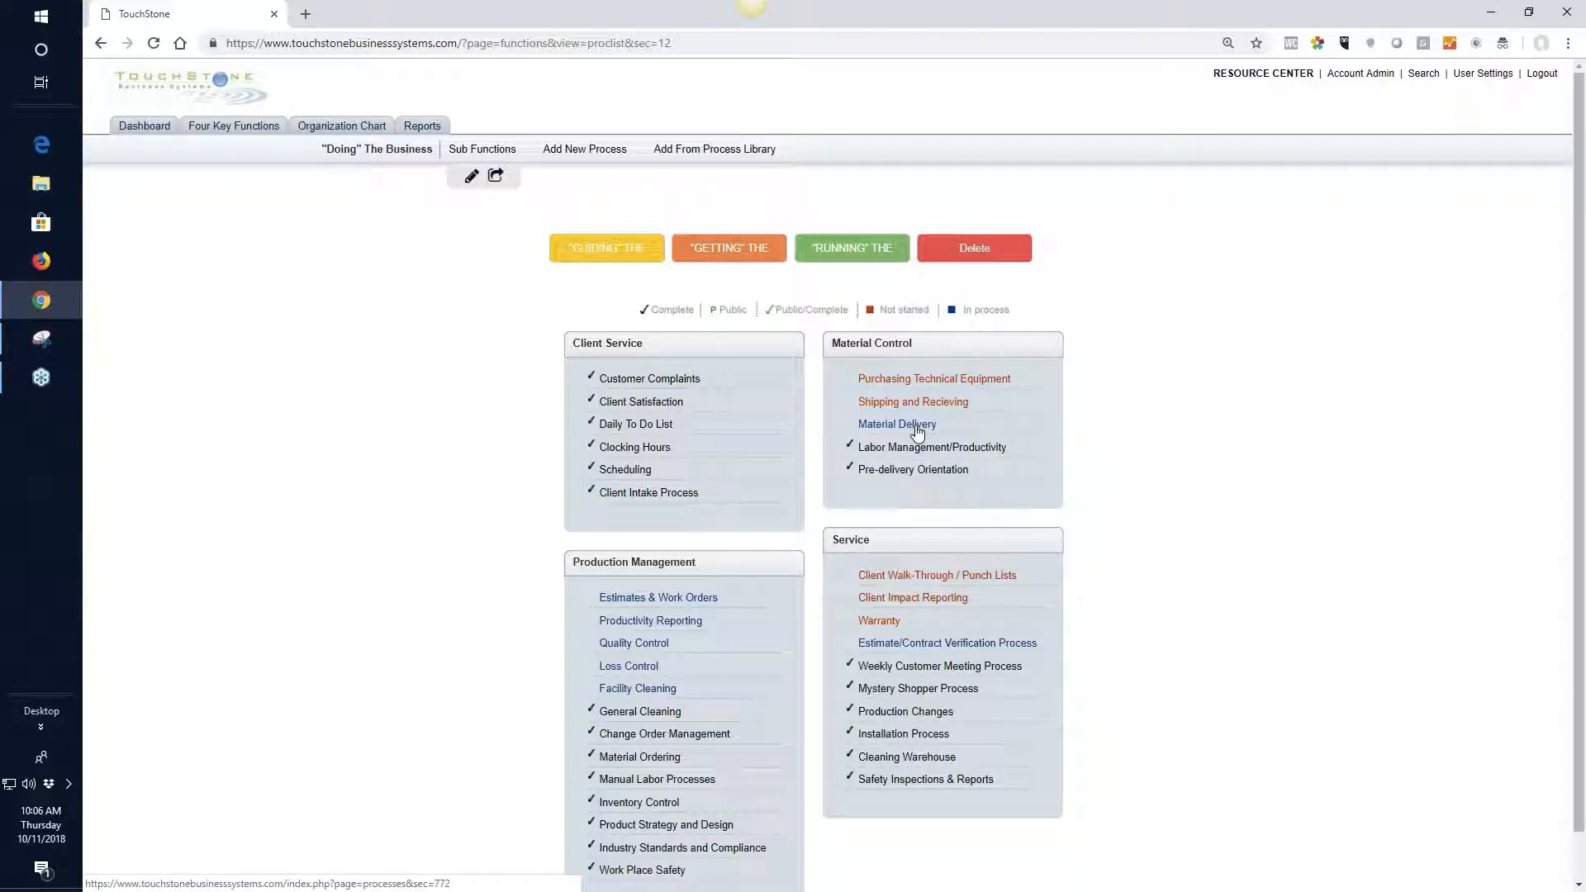
click(655, 380)
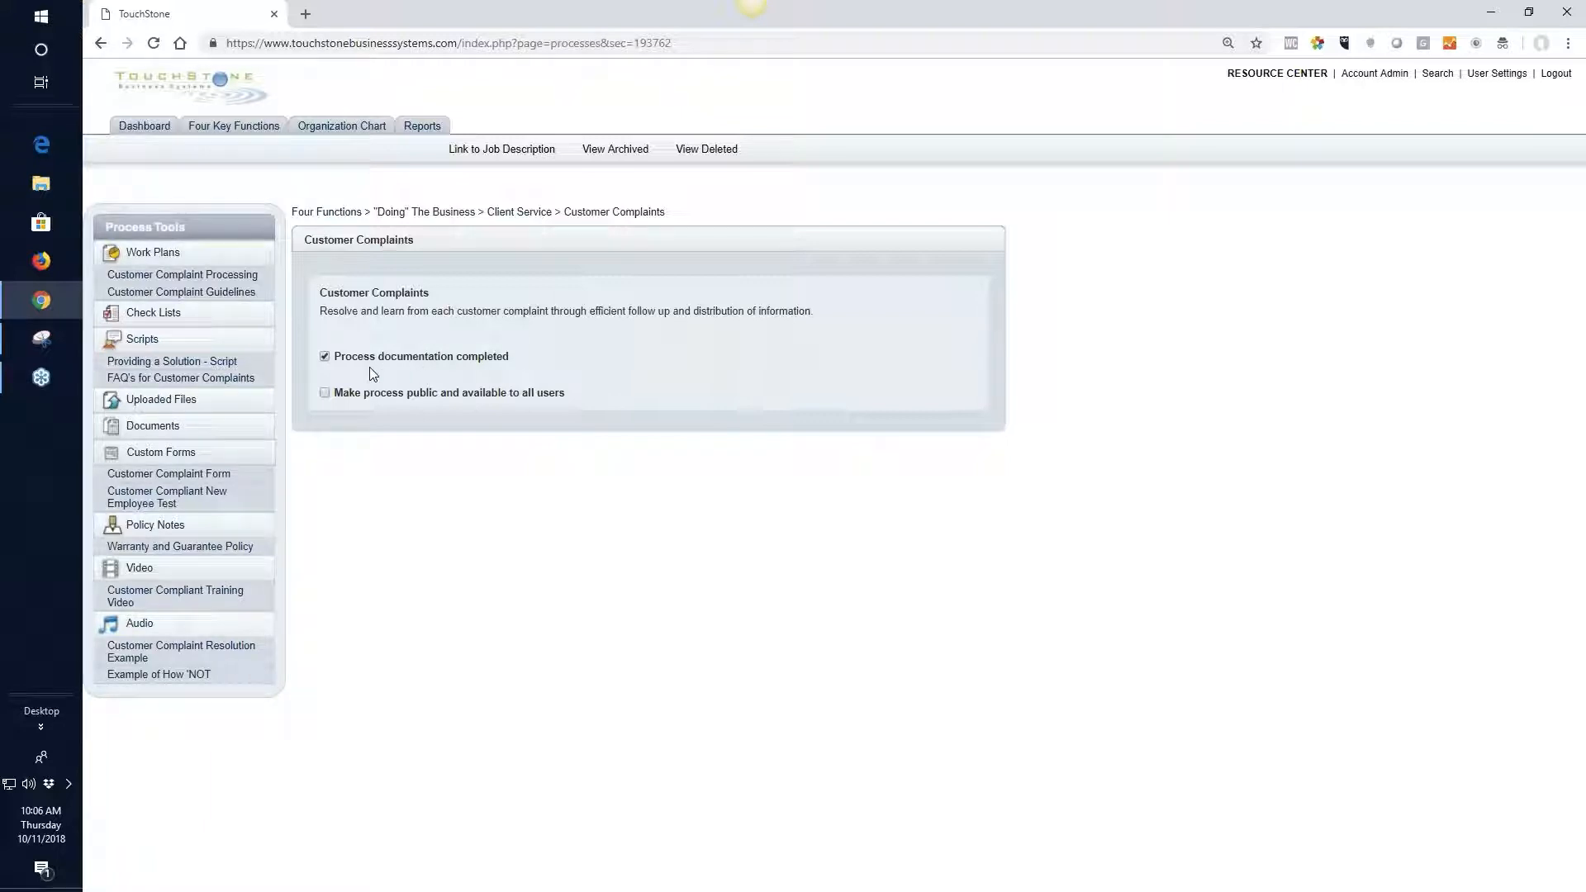
click(325, 358)
click(545, 219)
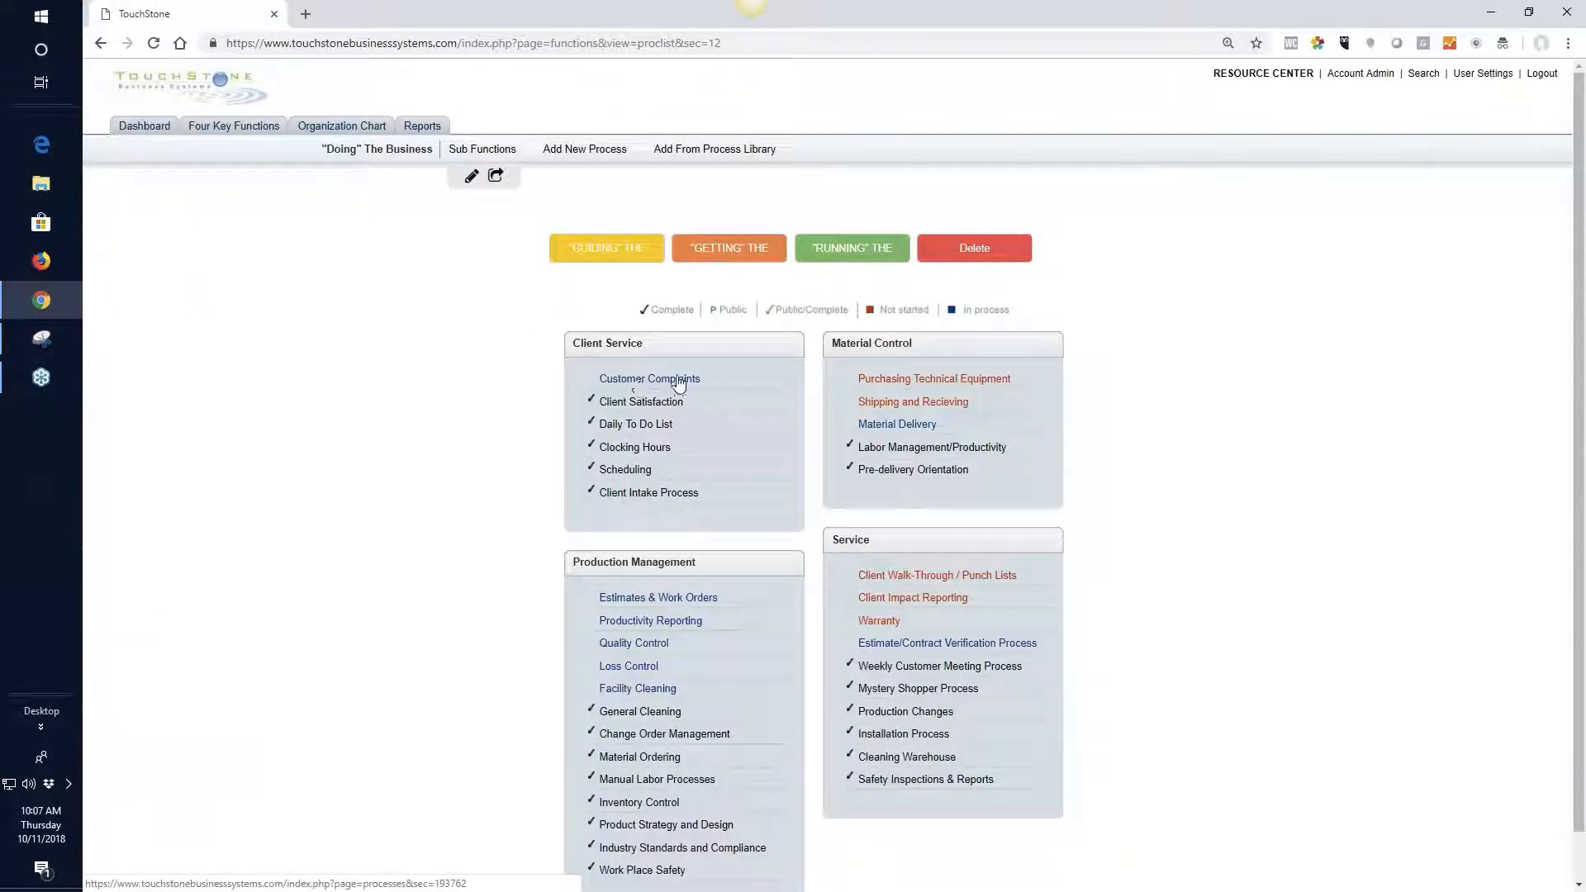
click(677, 381)
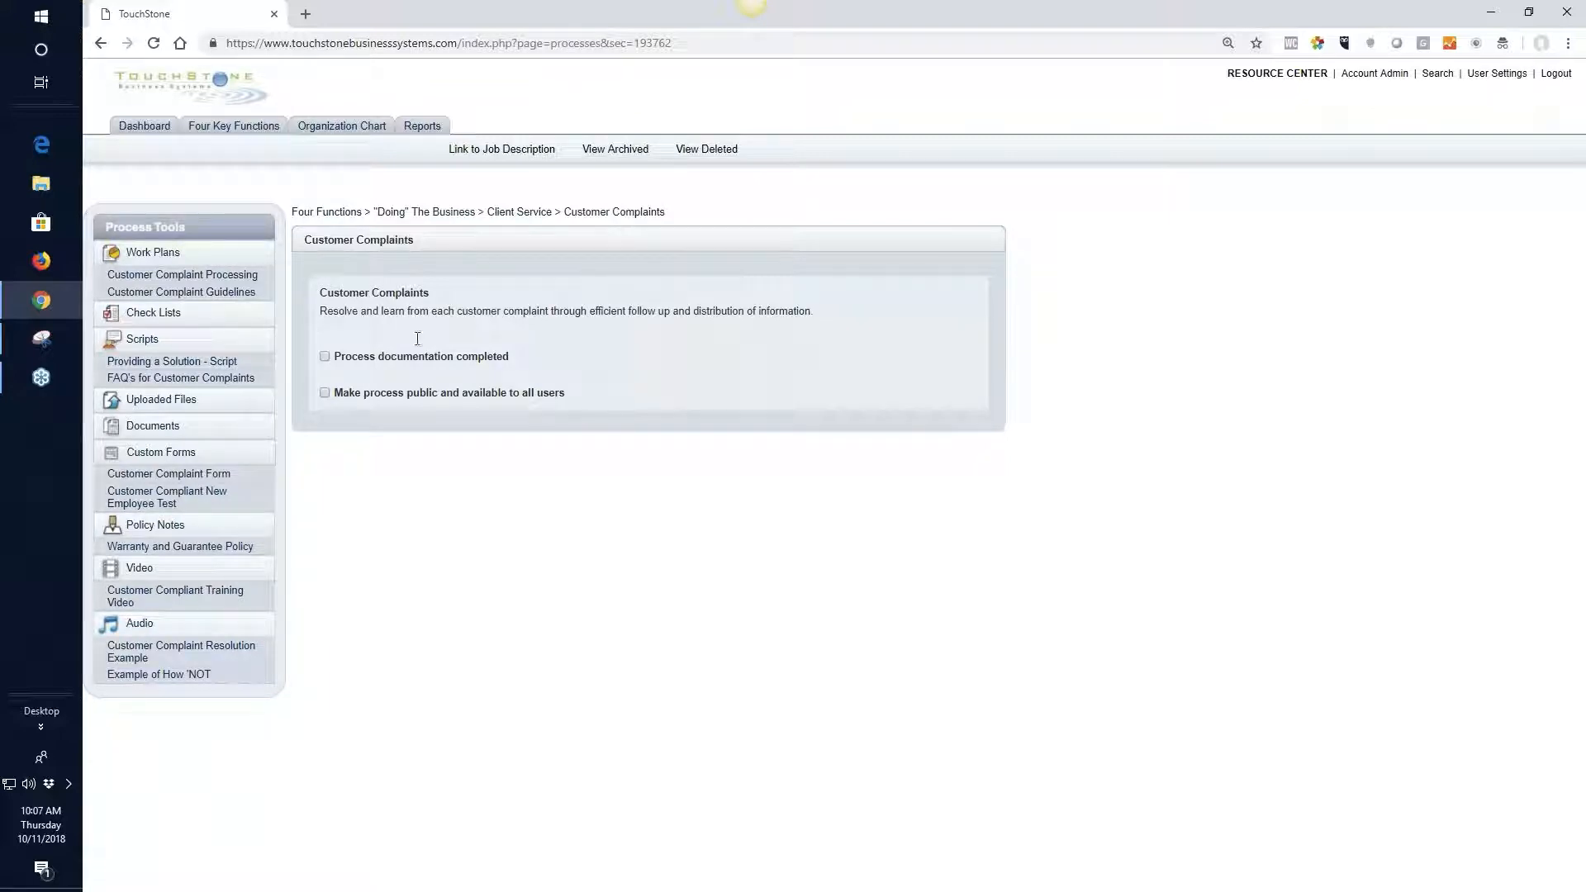
Visit the dashboard and return to the Customer Complaints process
click(144, 126)
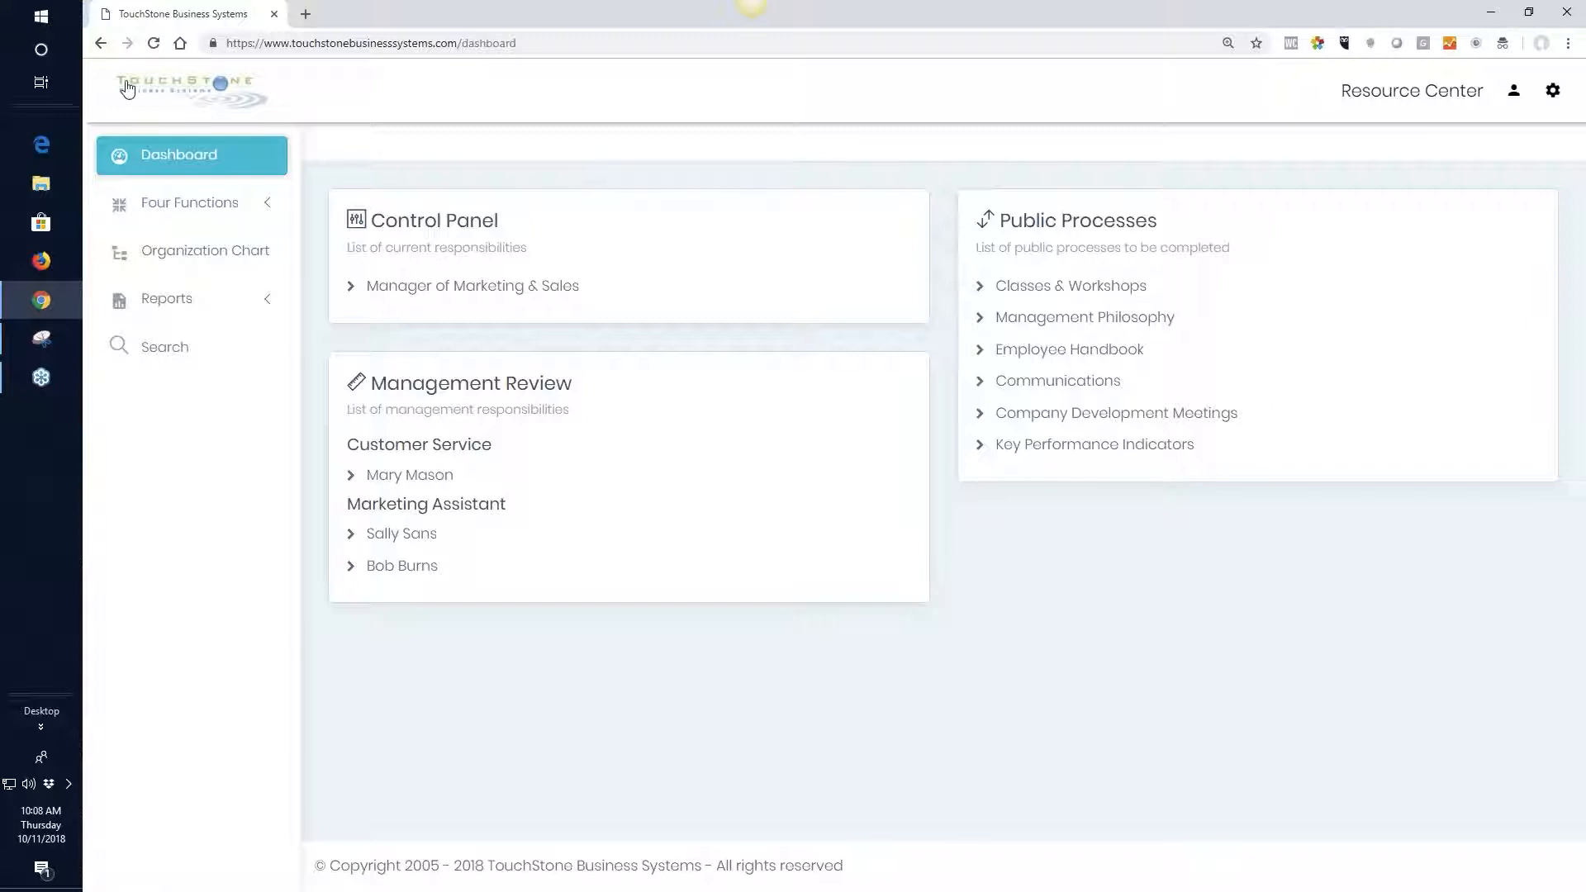
click(101, 44)
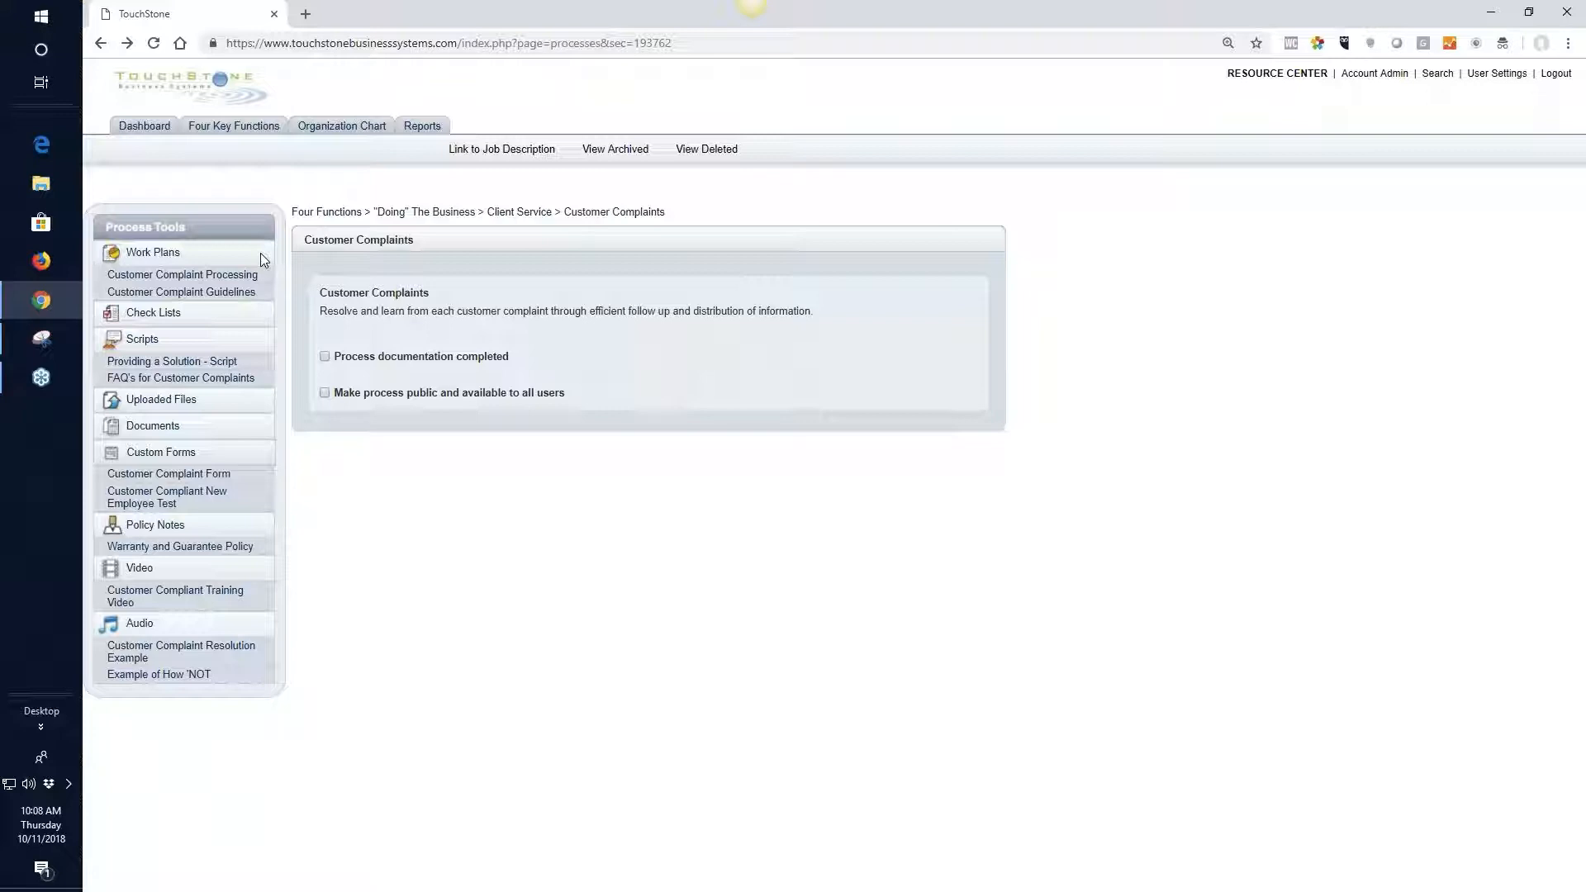
View the Customer Complaint Processing work plan, the Providing a Solution script and the form for a new uploaded file
click(185, 279)
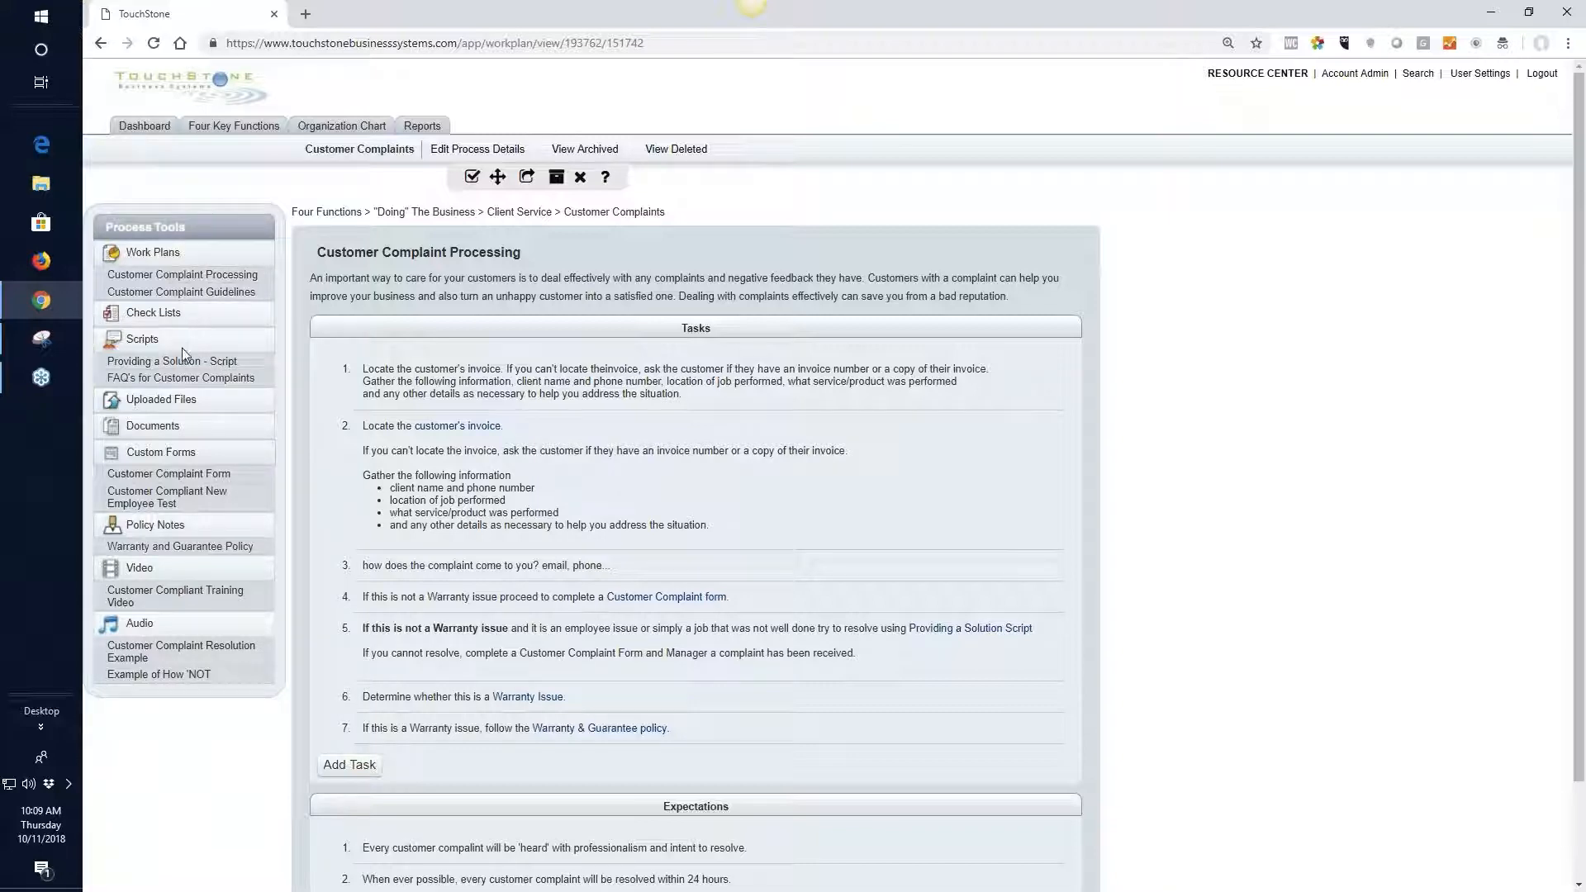
click(185, 370)
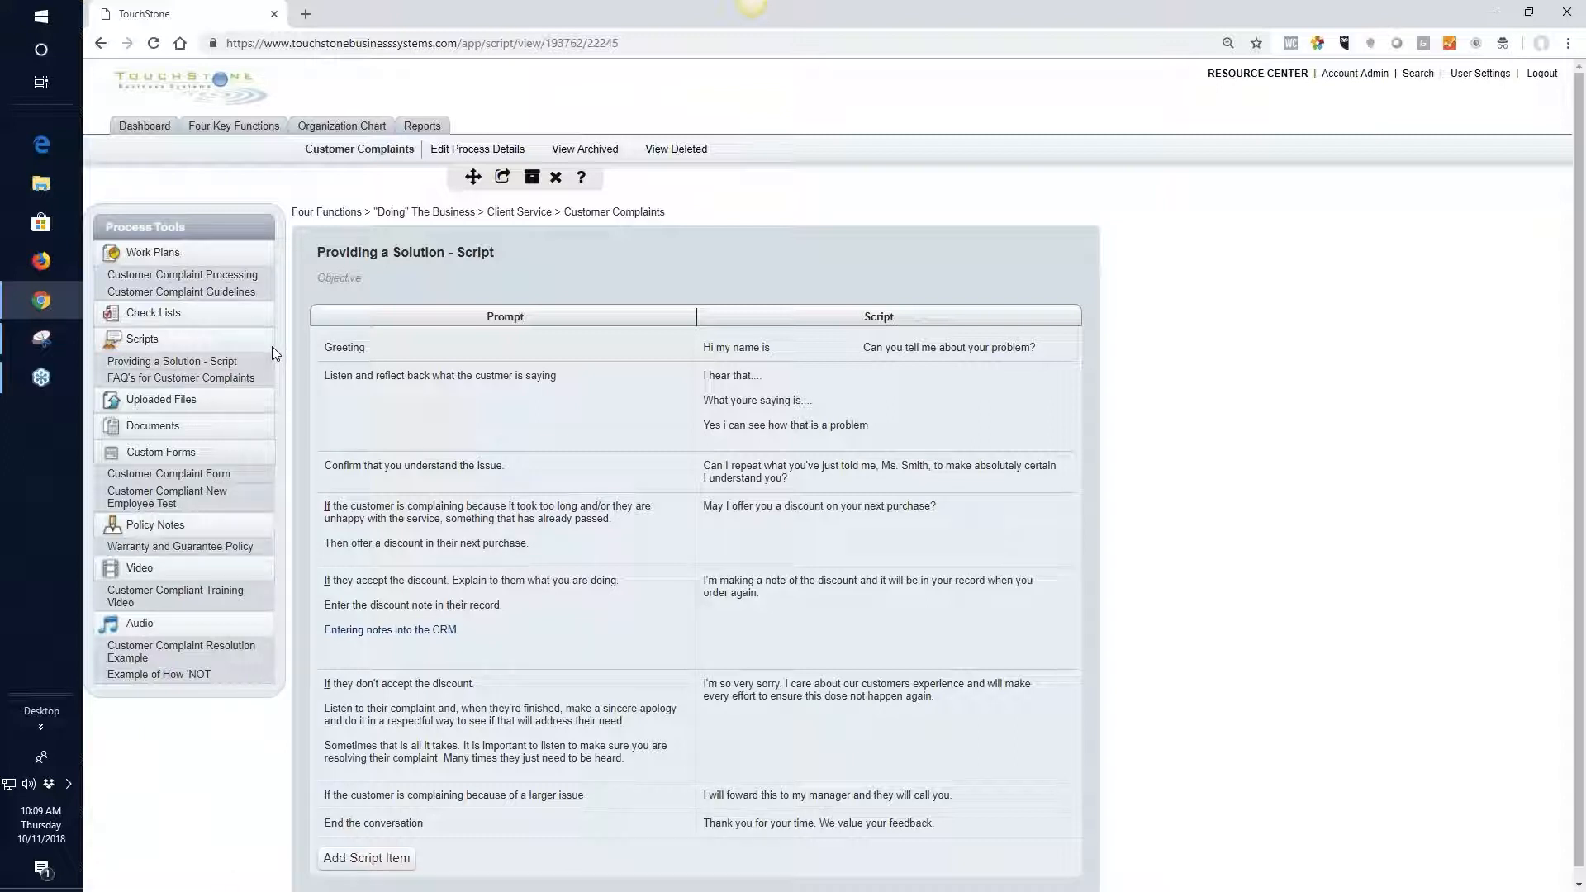
click(179, 405)
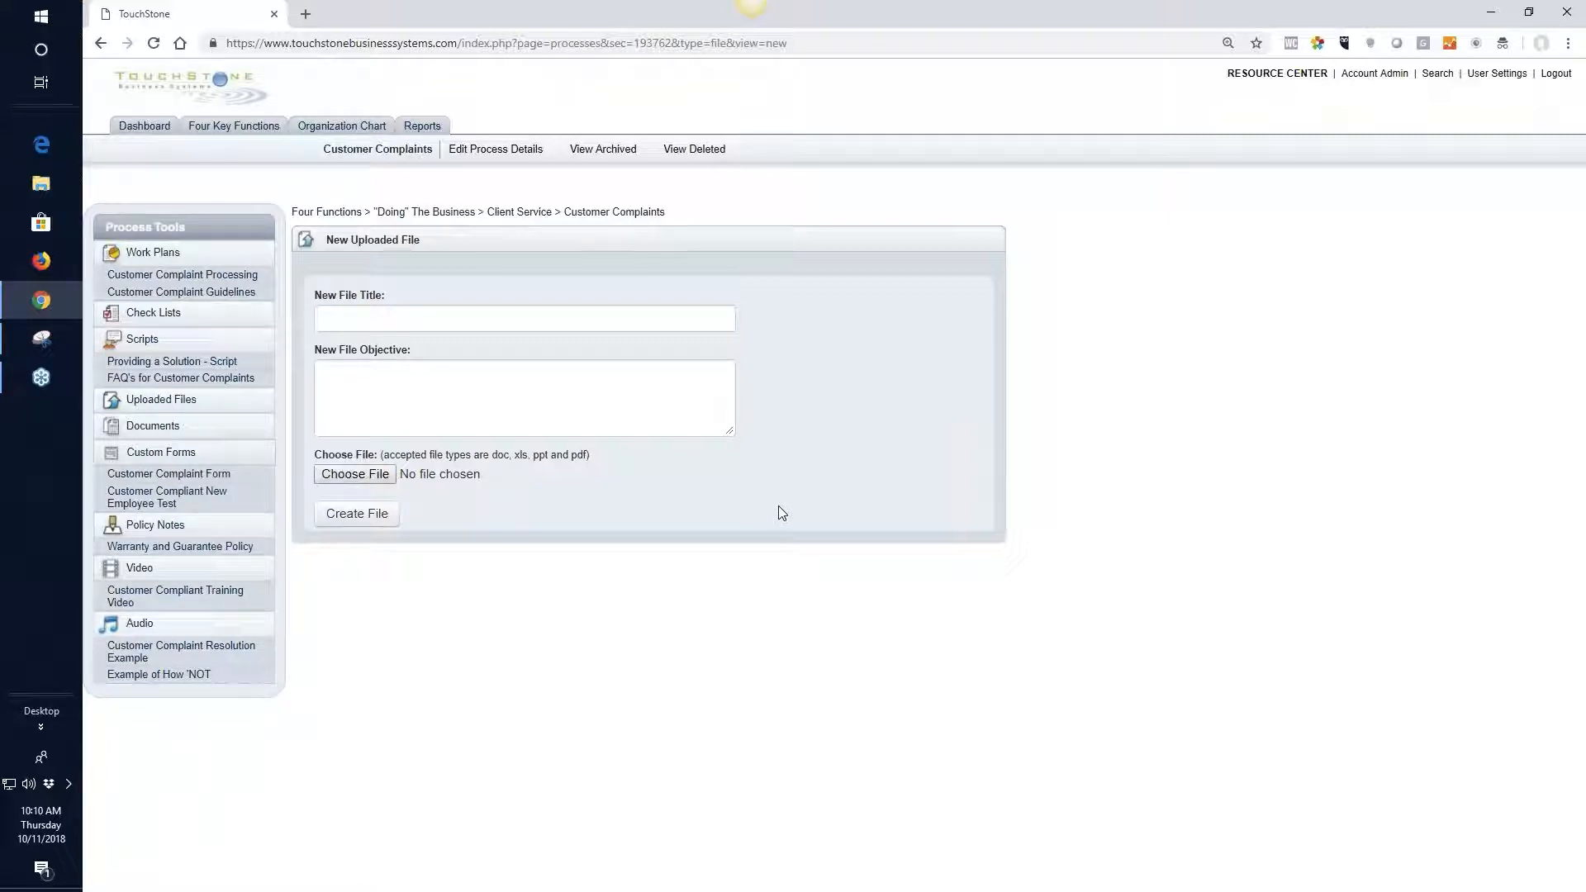
Create a new document titled "test doc" in the Customer Complaints process
click(153, 428)
click(159, 428)
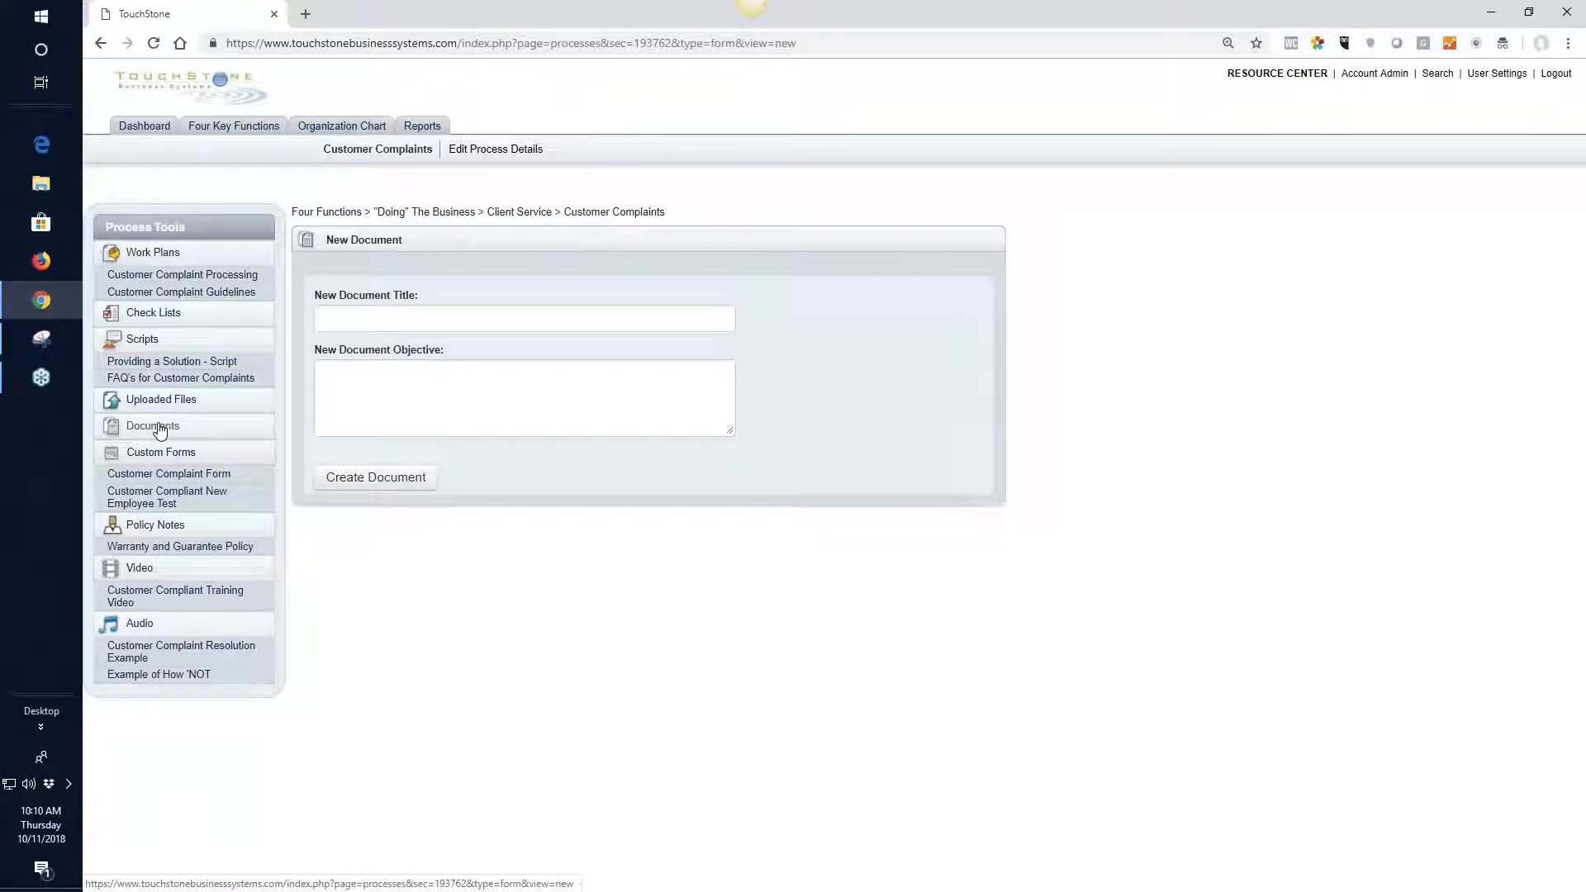
click(354, 320)
text(test doc)
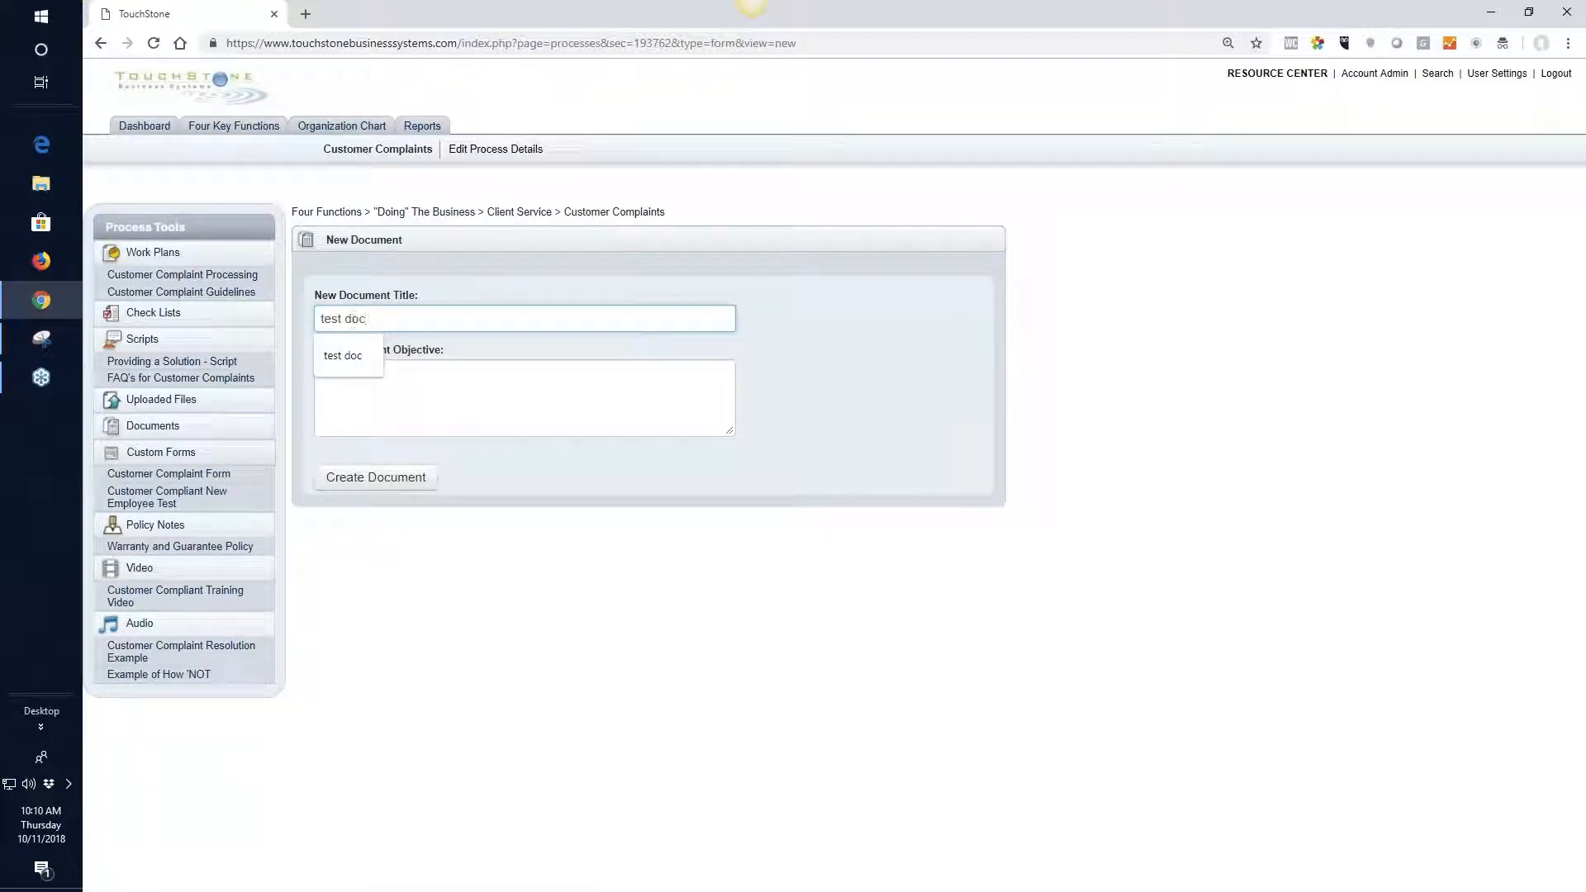
click(400, 477)
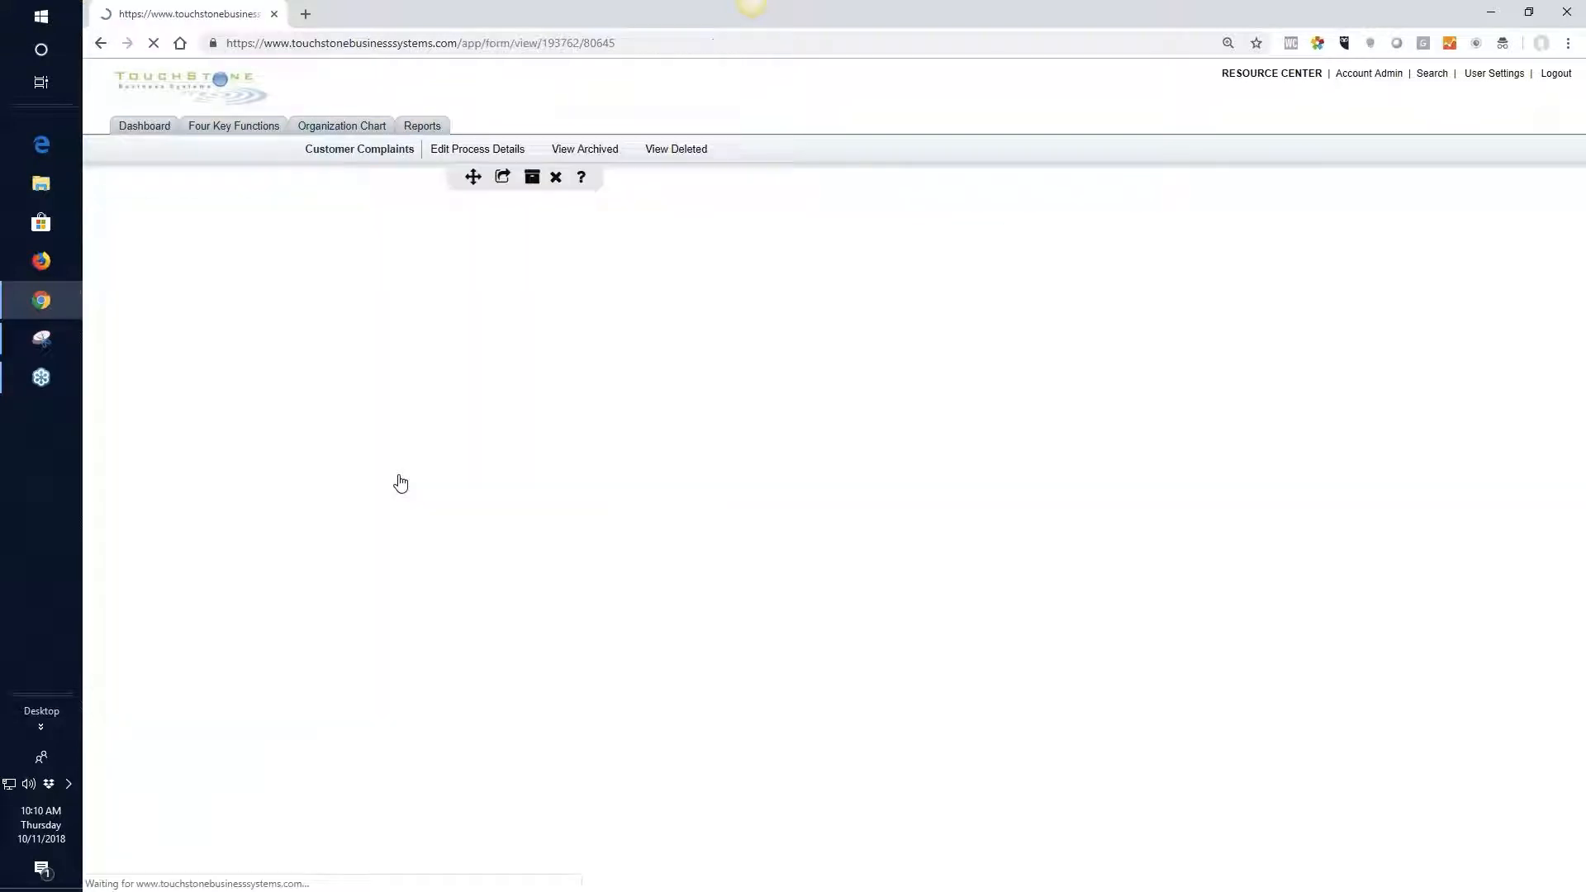
Enter "text" as the body of the test doc document and leave its editor
click(428, 327)
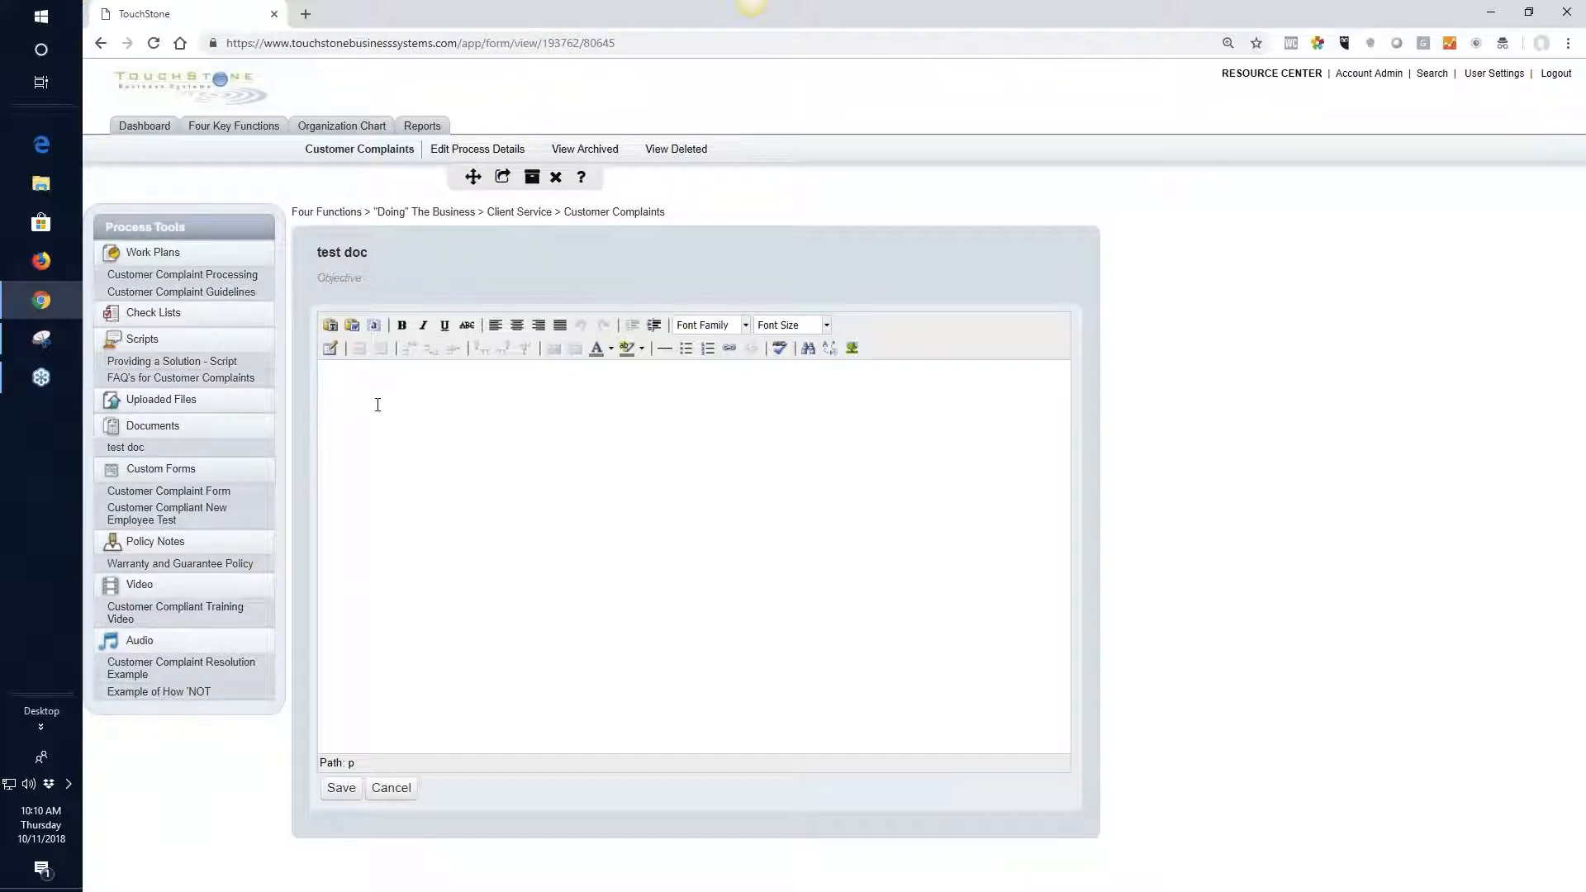
text(text)
click(390, 787)
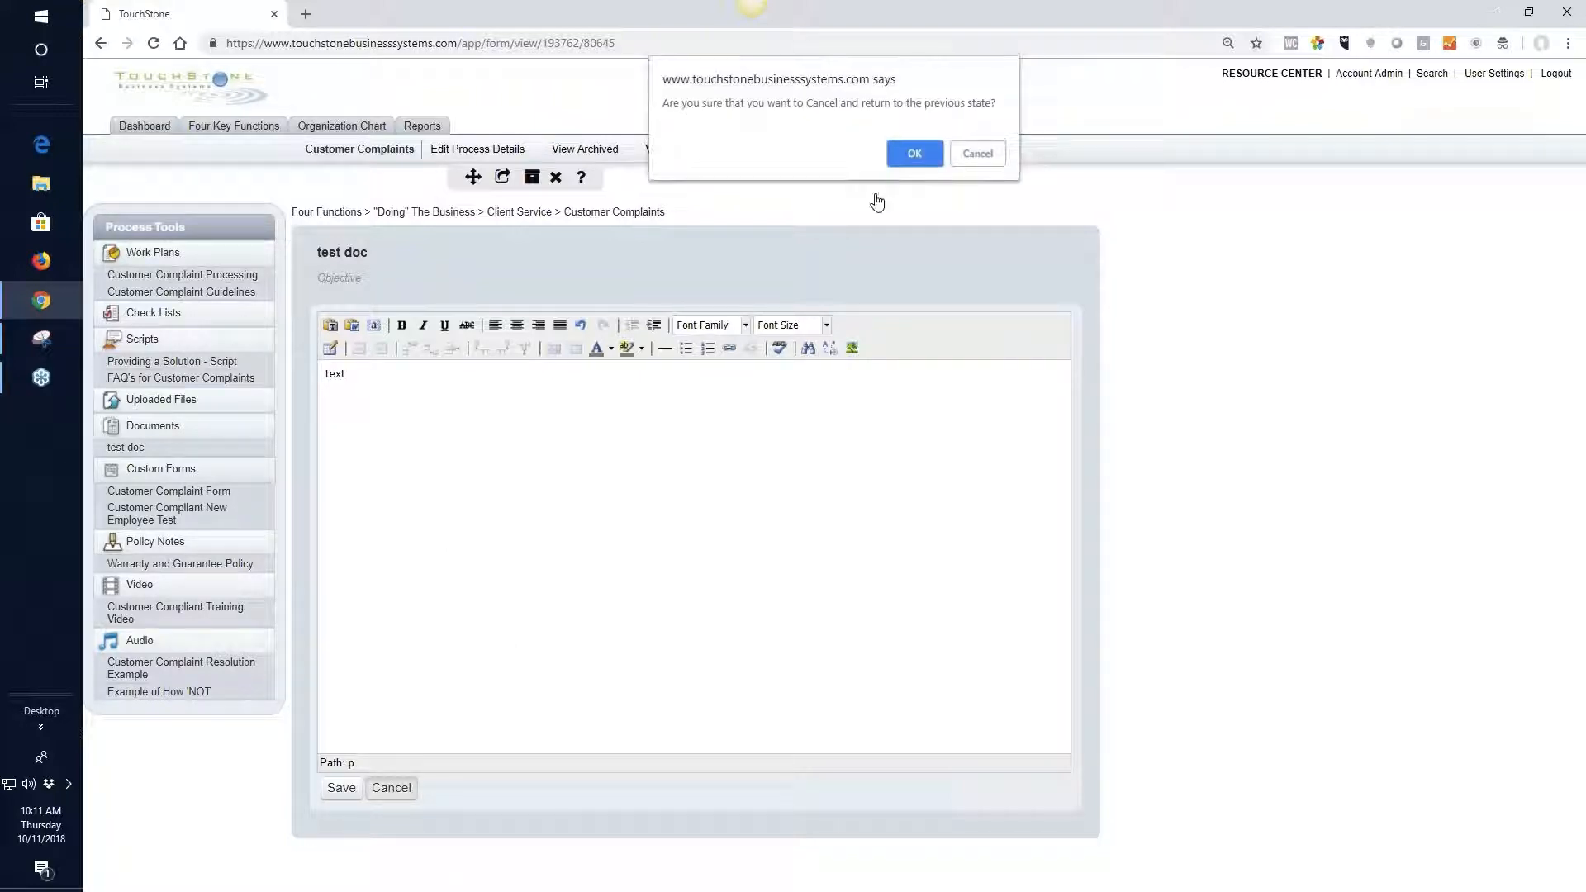
click(915, 153)
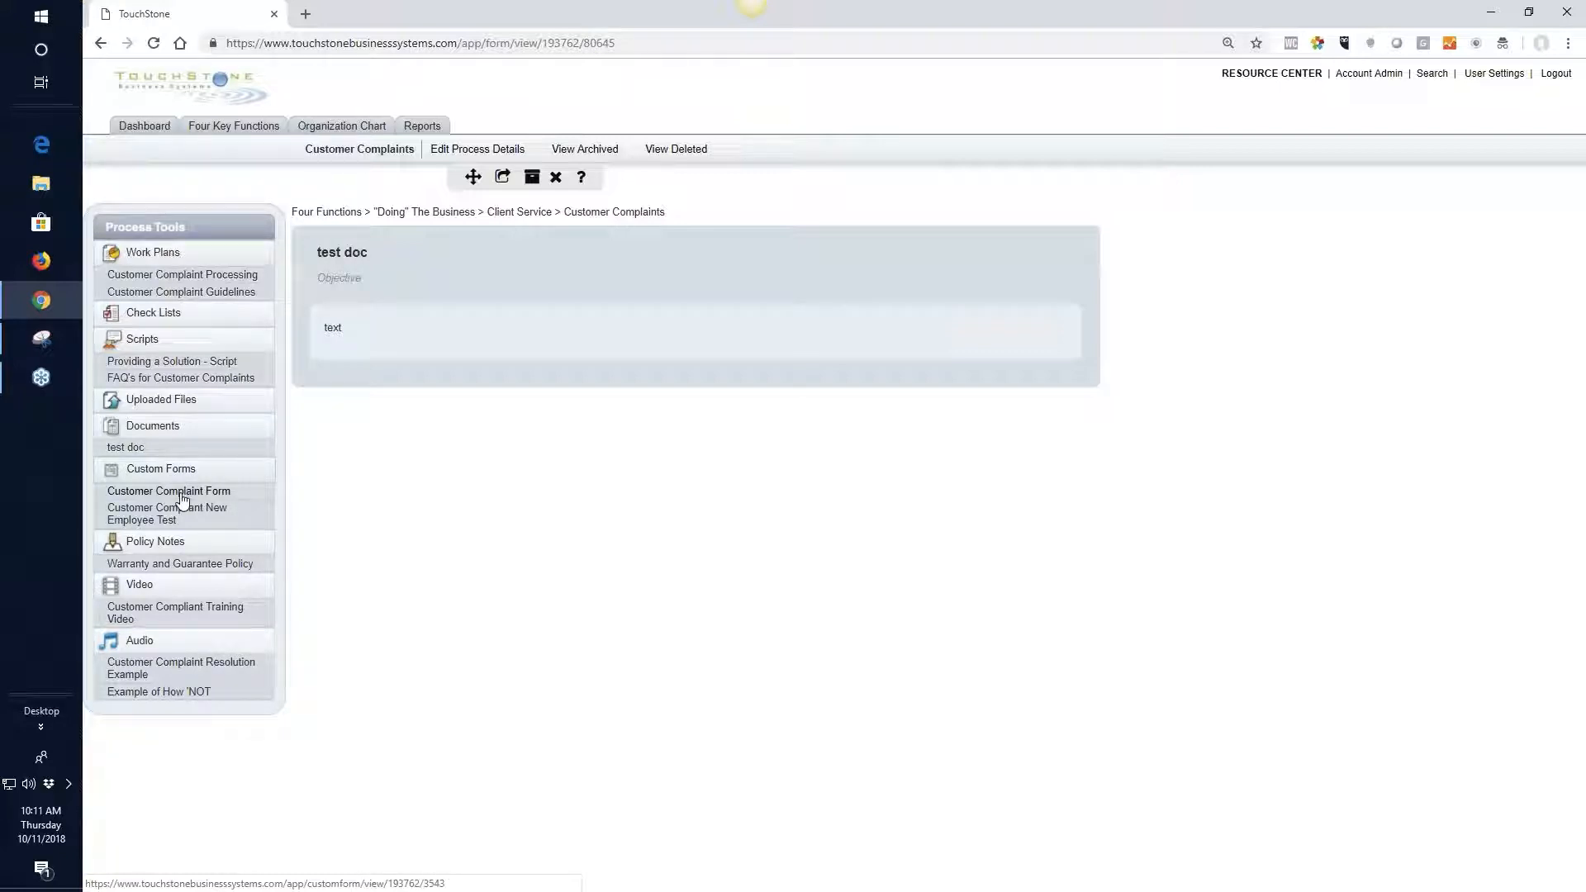
Review the Customer Complaint Form, the new employee test, the Warranty and Guarantee Policy, the training video and the complaint resolution audio
click(181, 494)
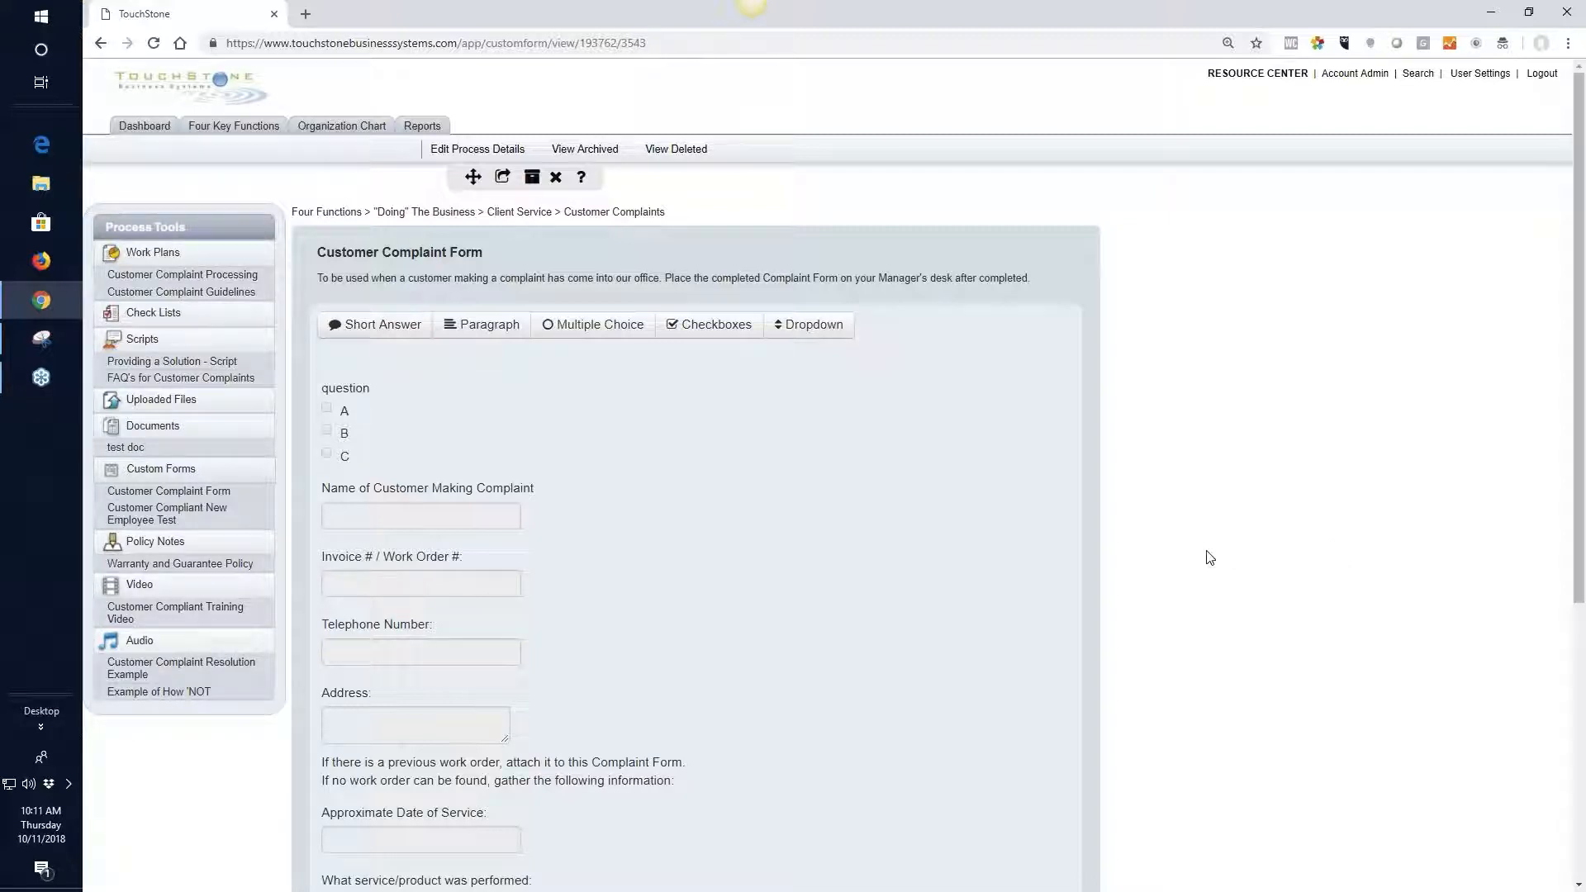
click(174, 521)
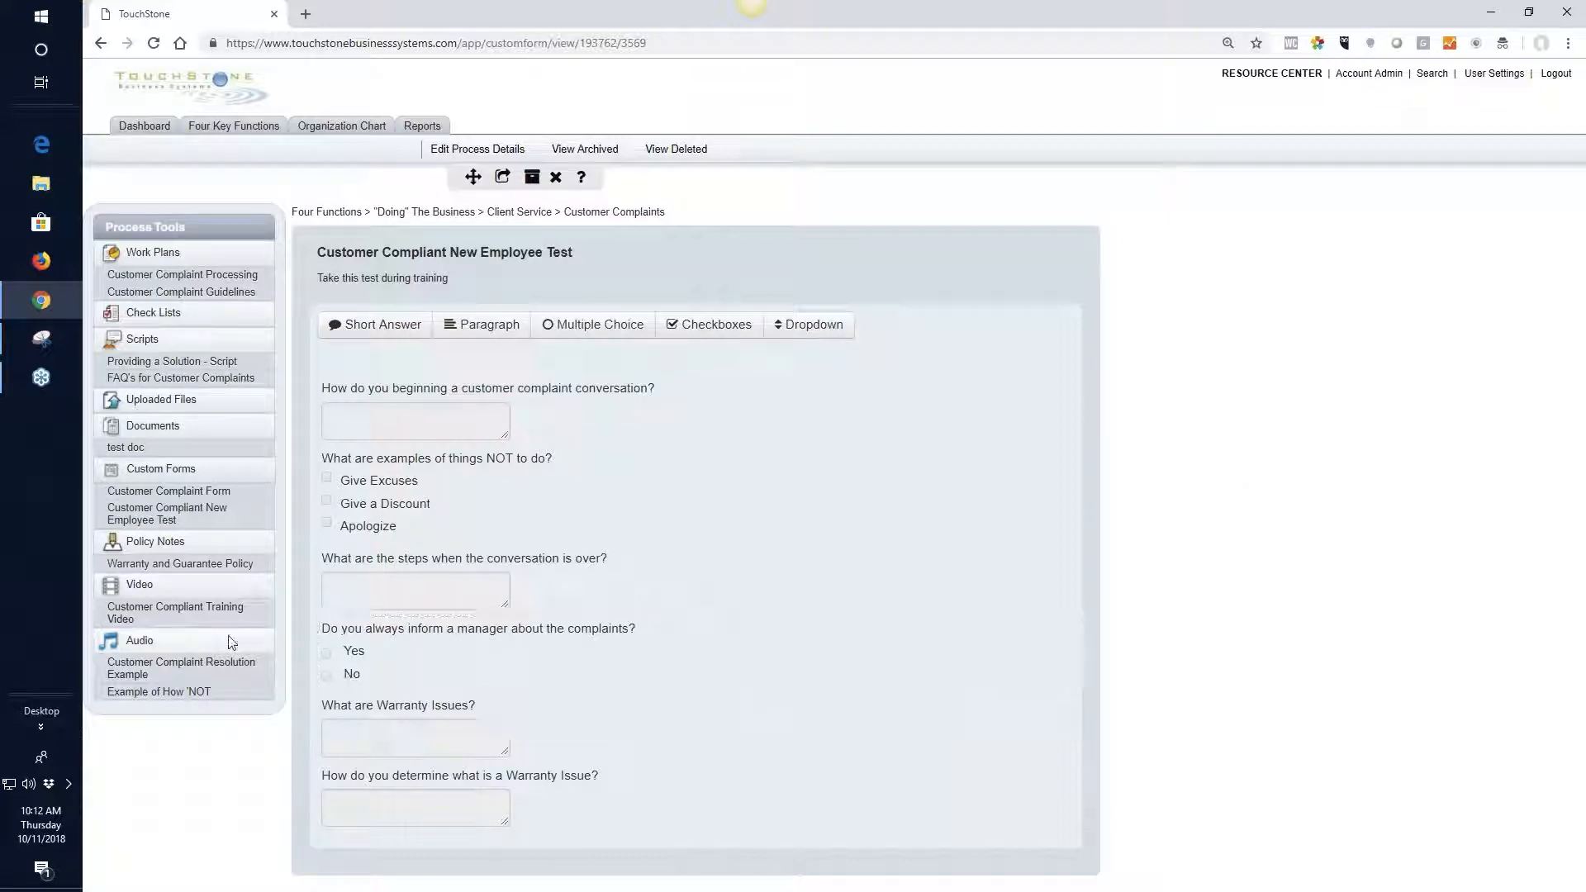
click(177, 565)
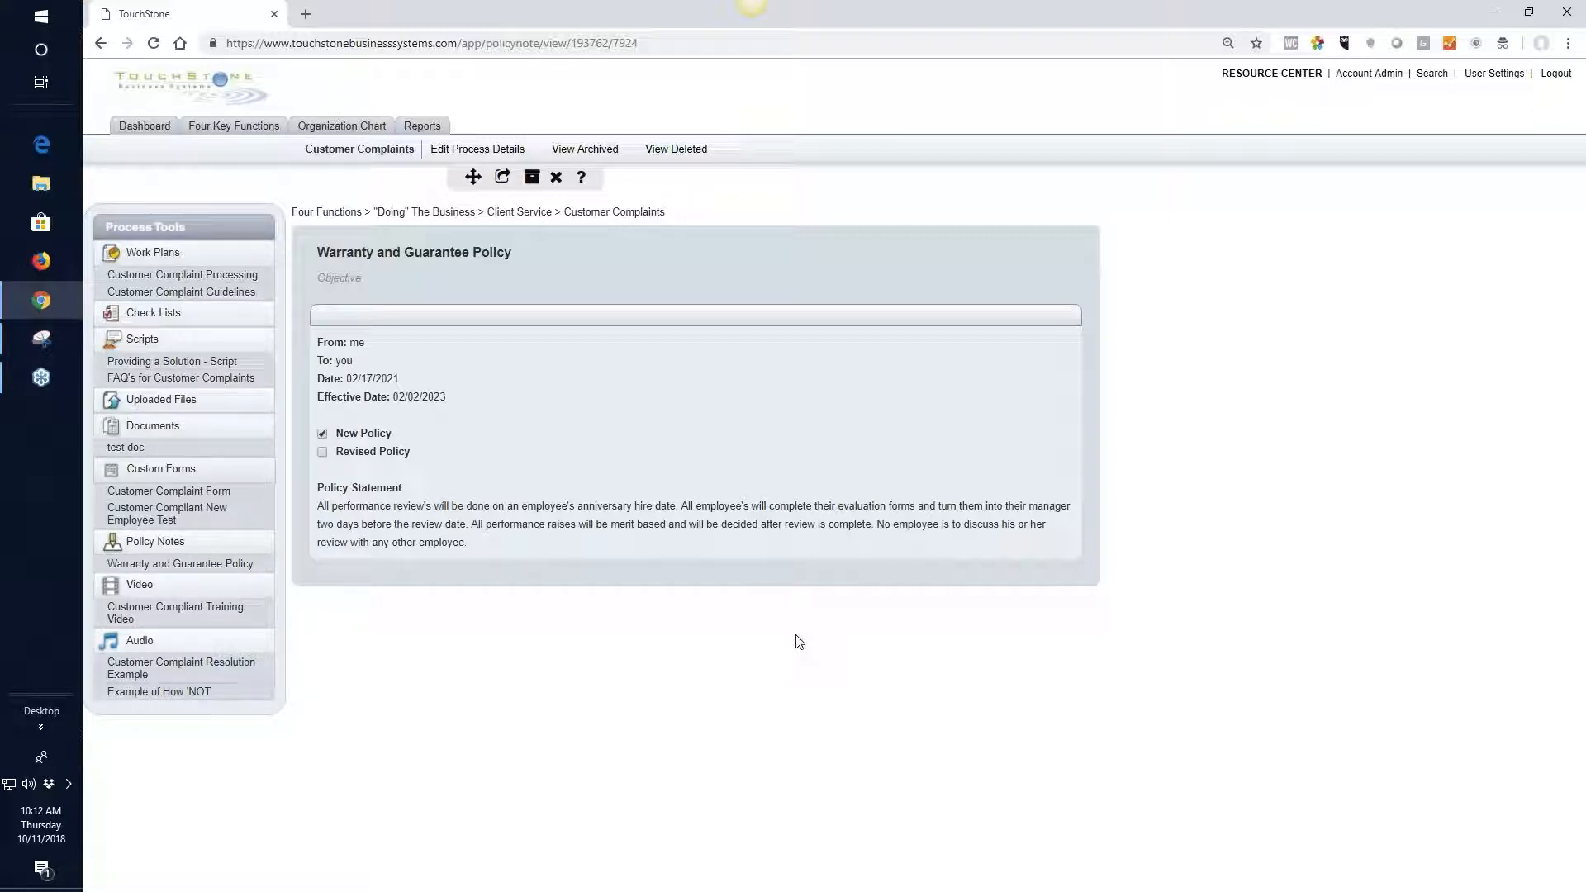
click(177, 611)
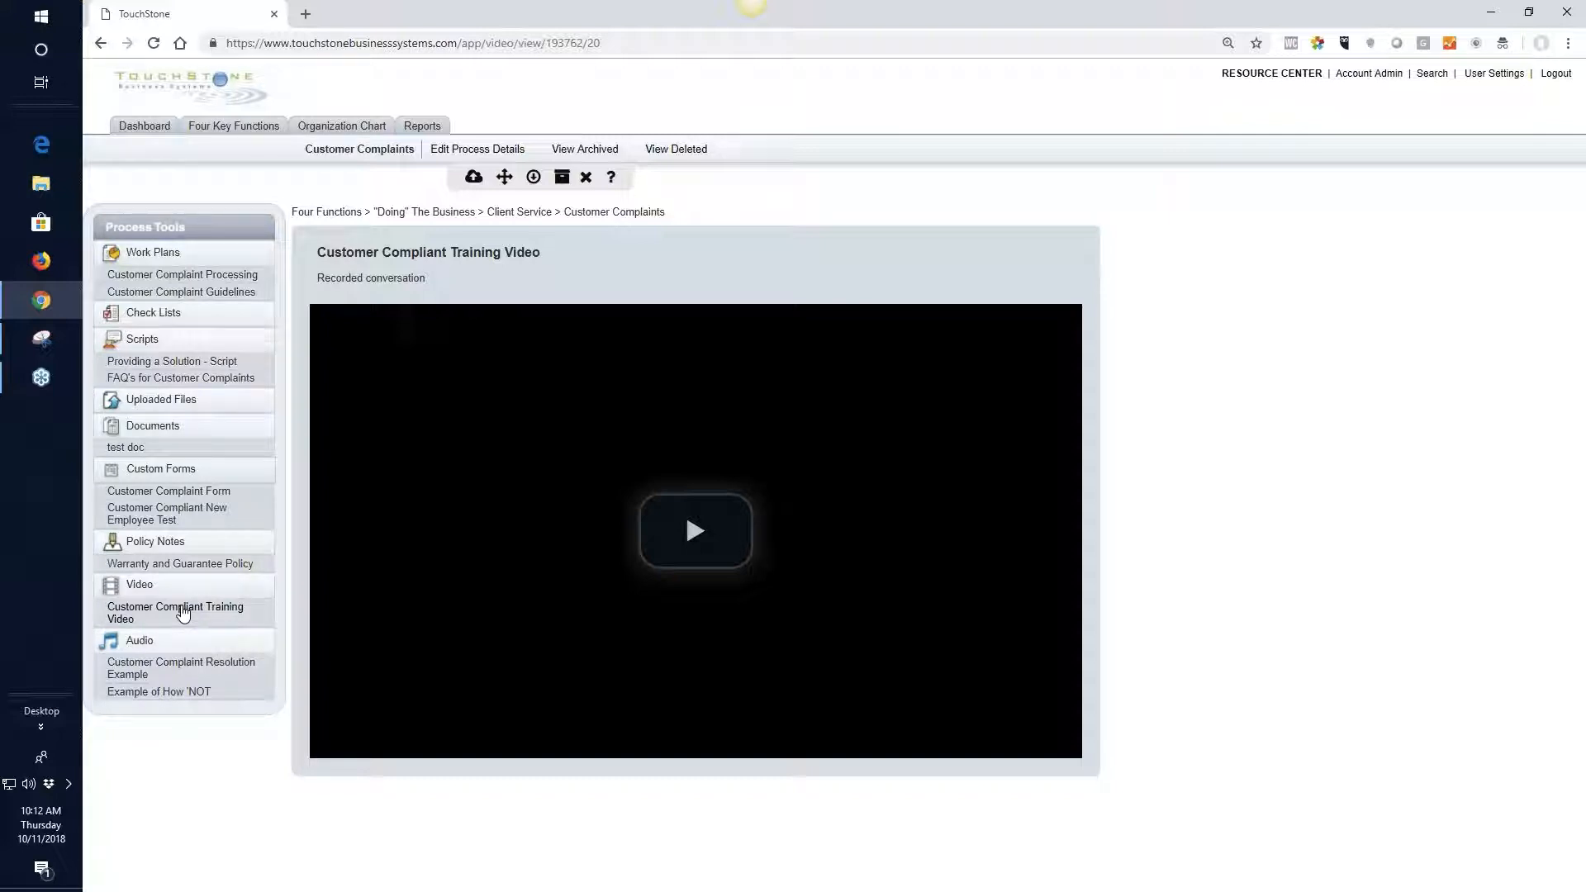
click(191, 672)
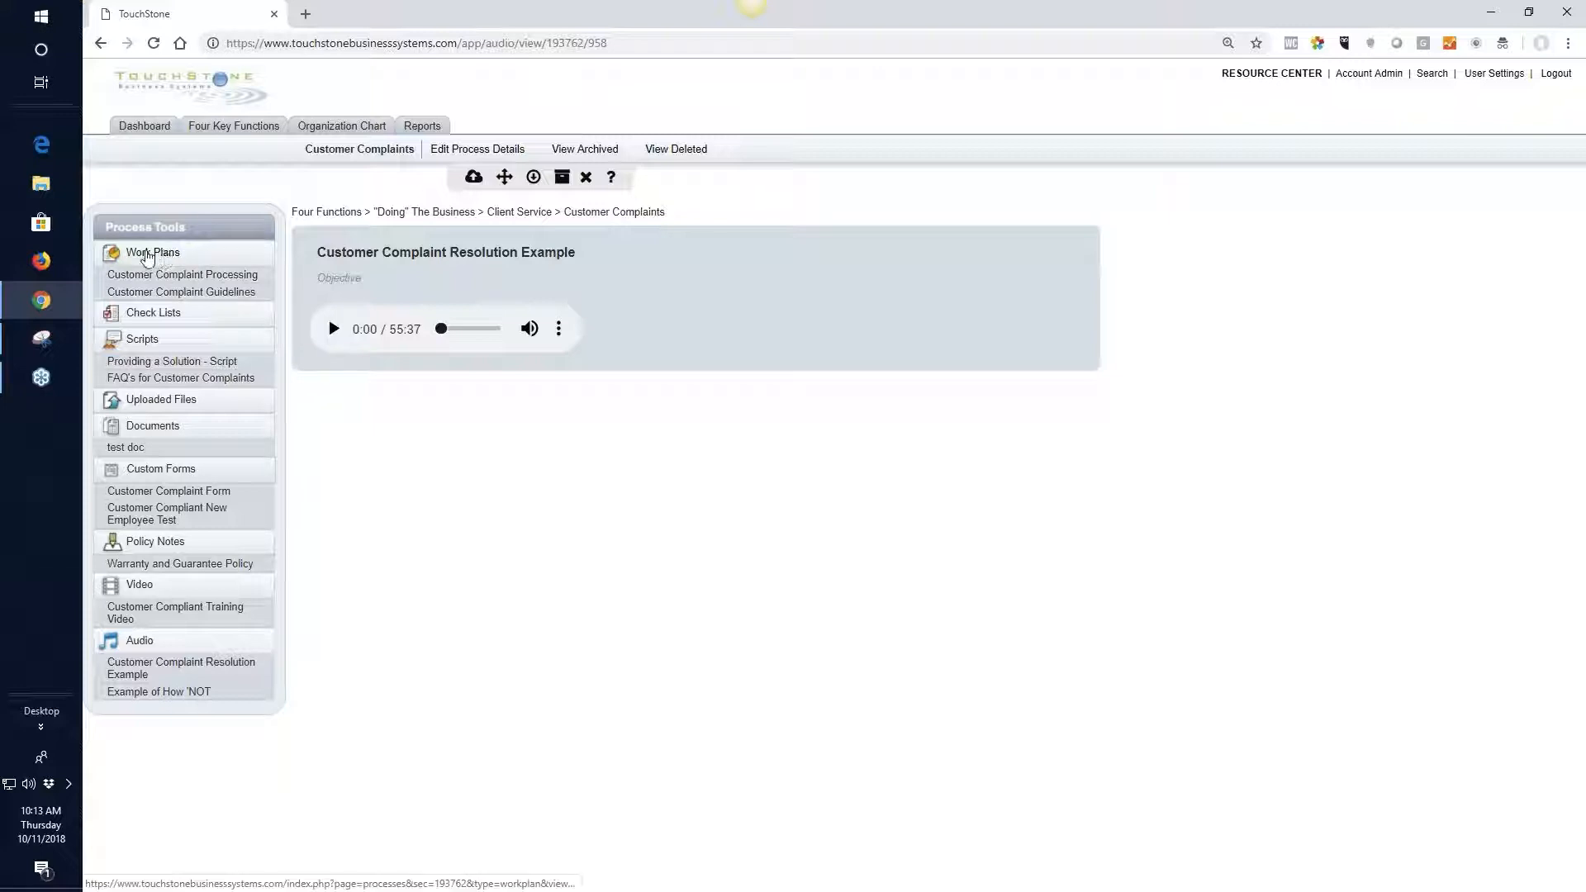
Create a new work plan titled "title of your wp" in the Customer Complaints process, leaving its objective empty
click(152, 256)
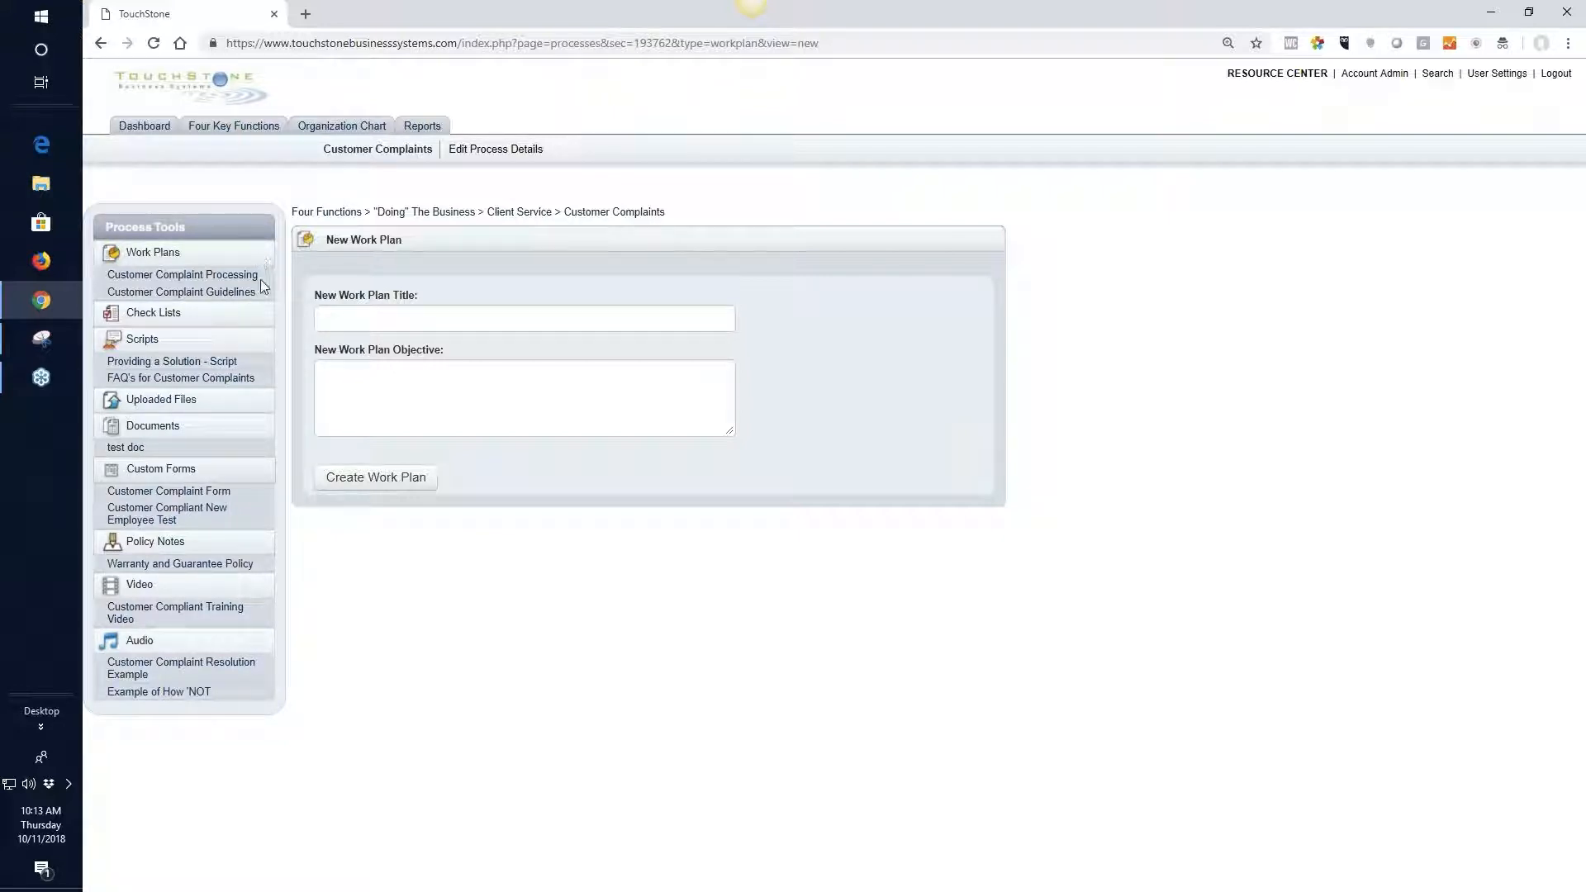
click(150, 318)
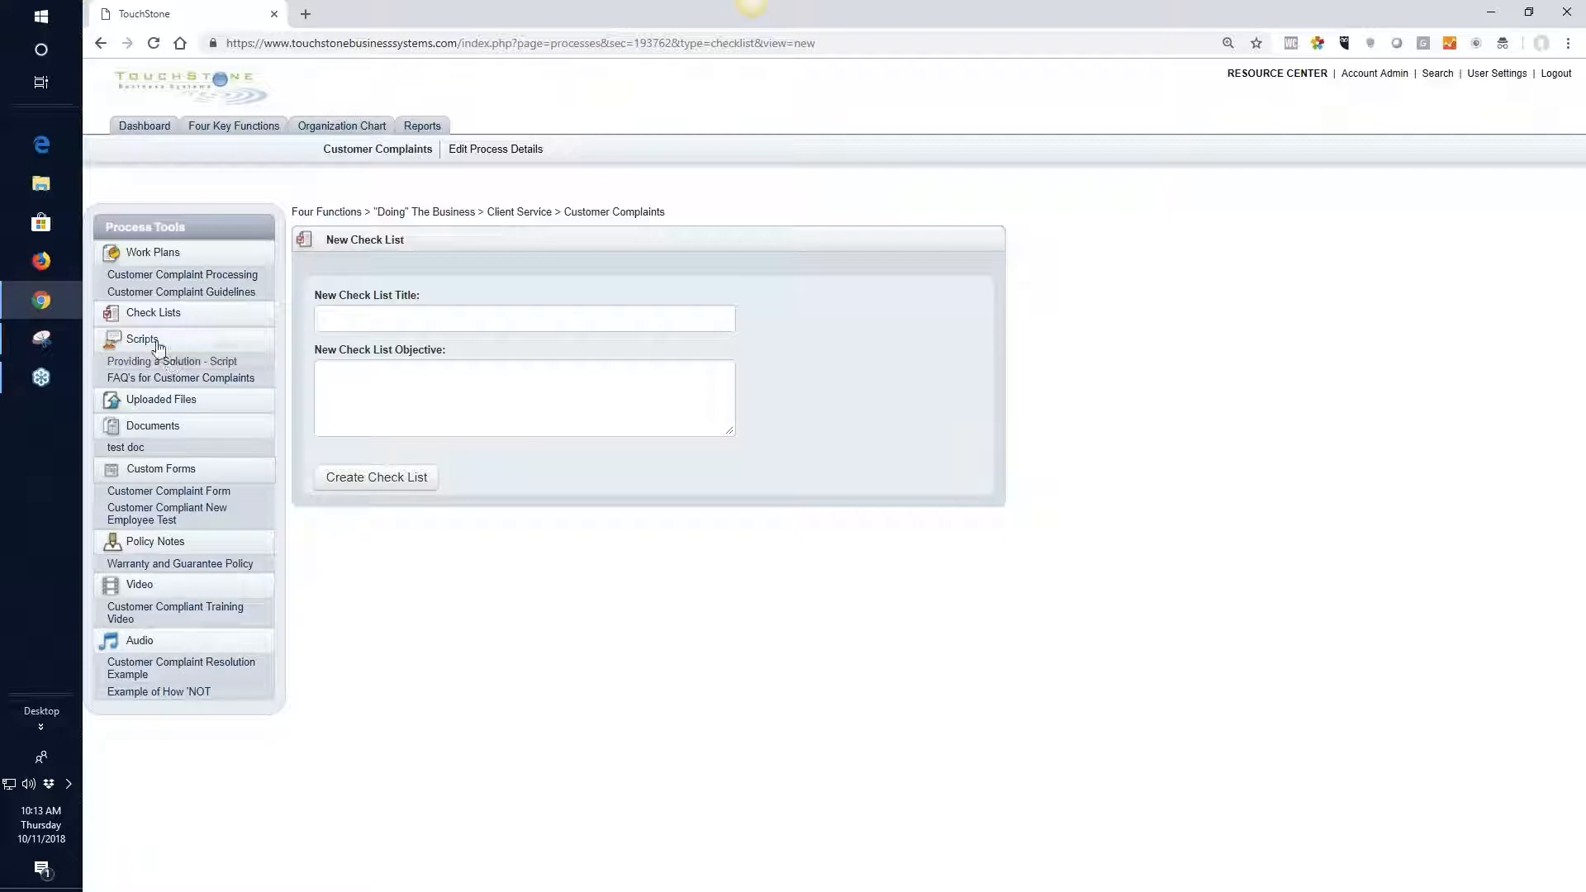
click(163, 259)
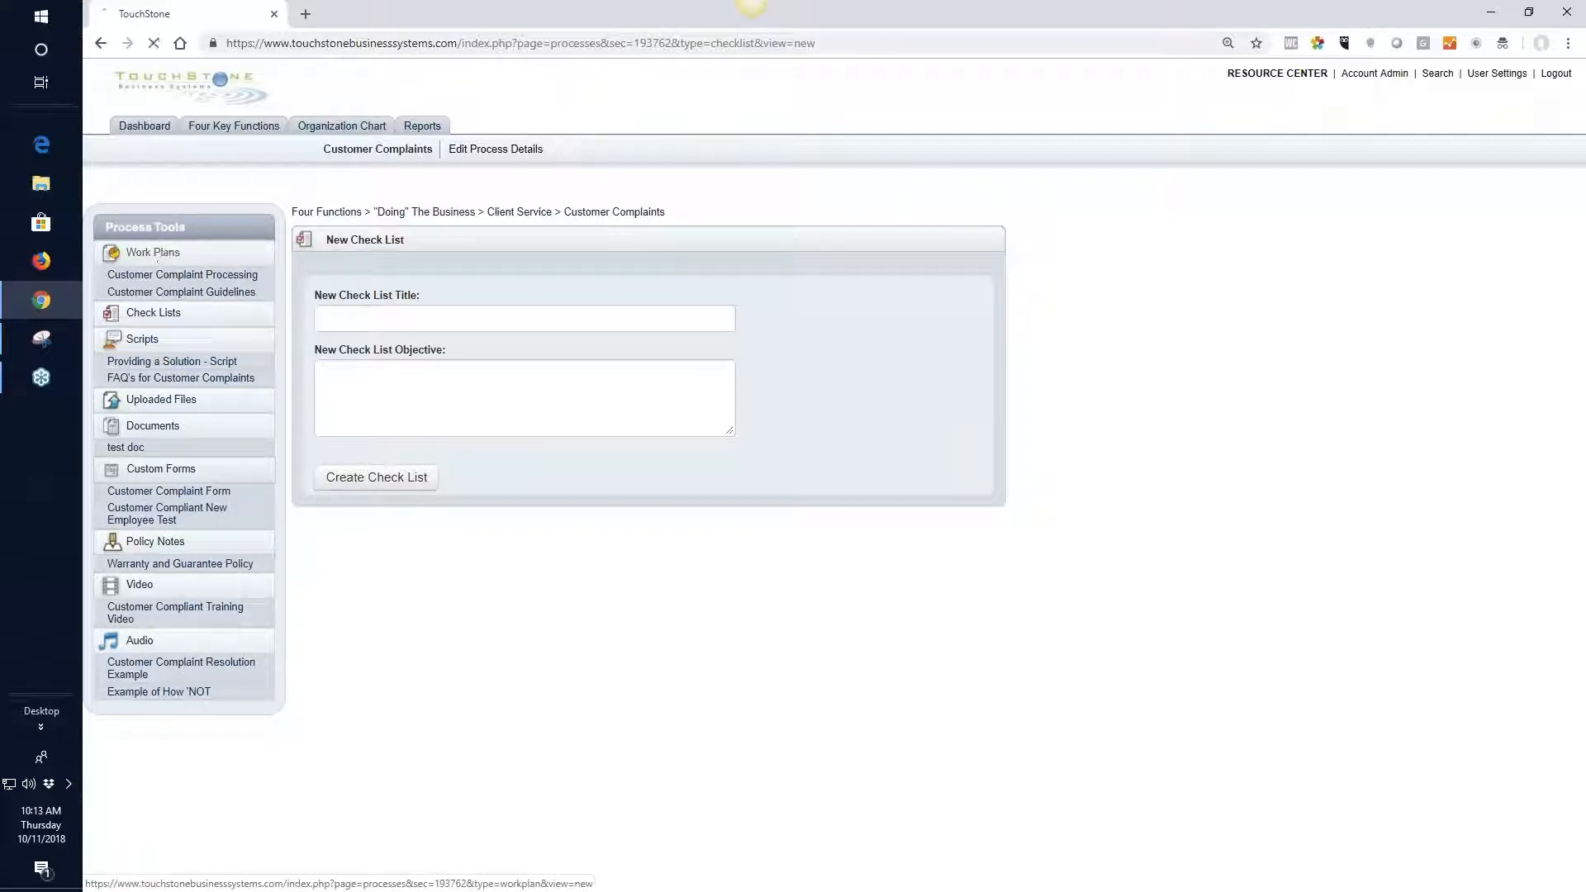
click(349, 321)
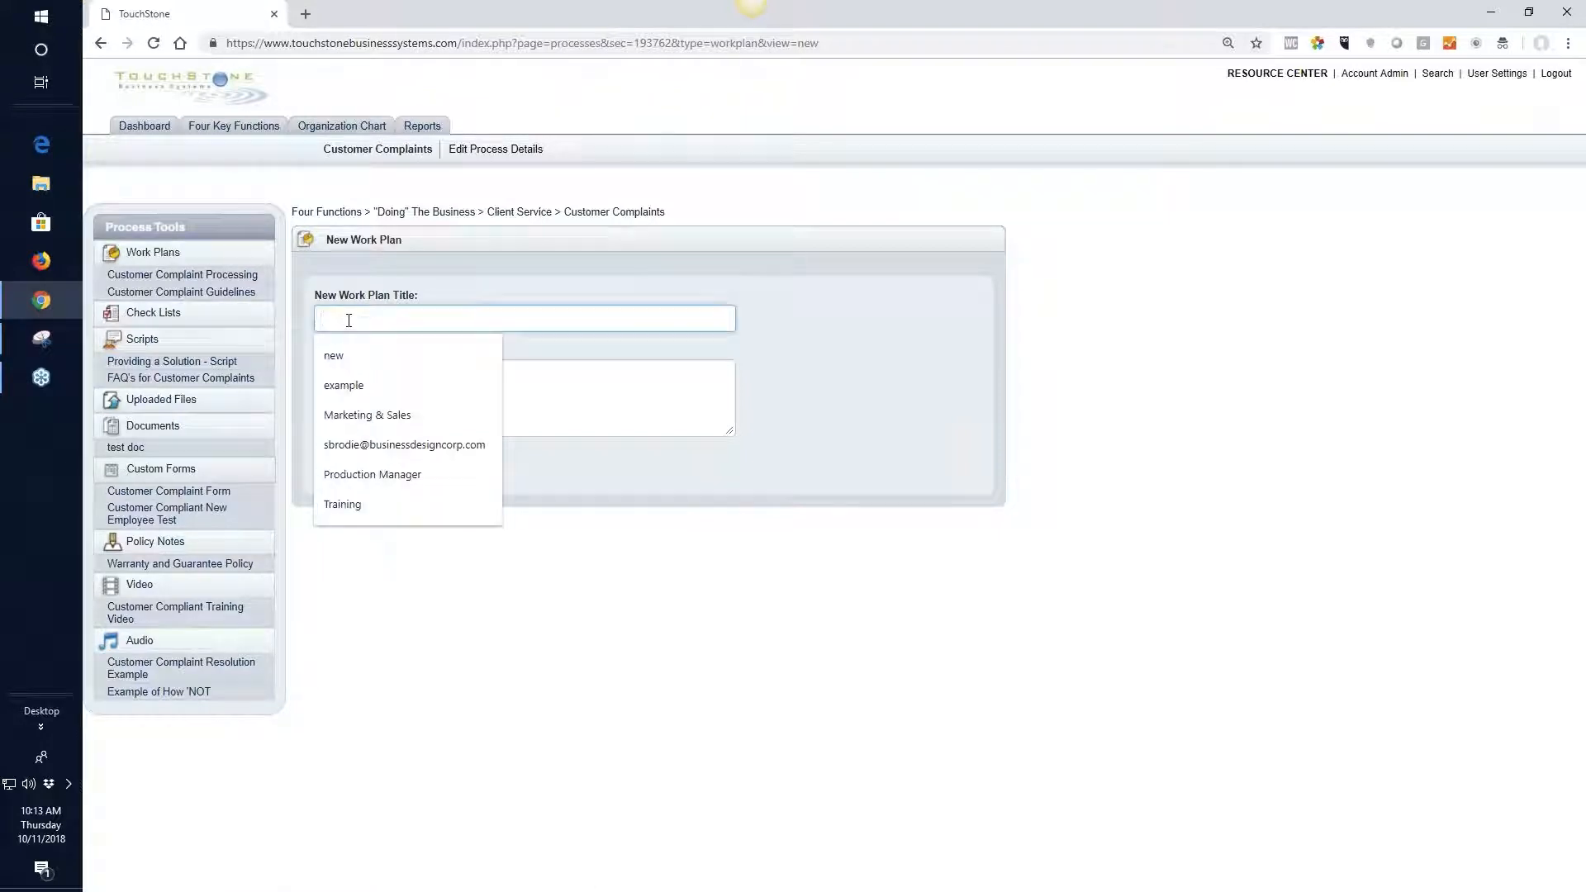
text(titl)
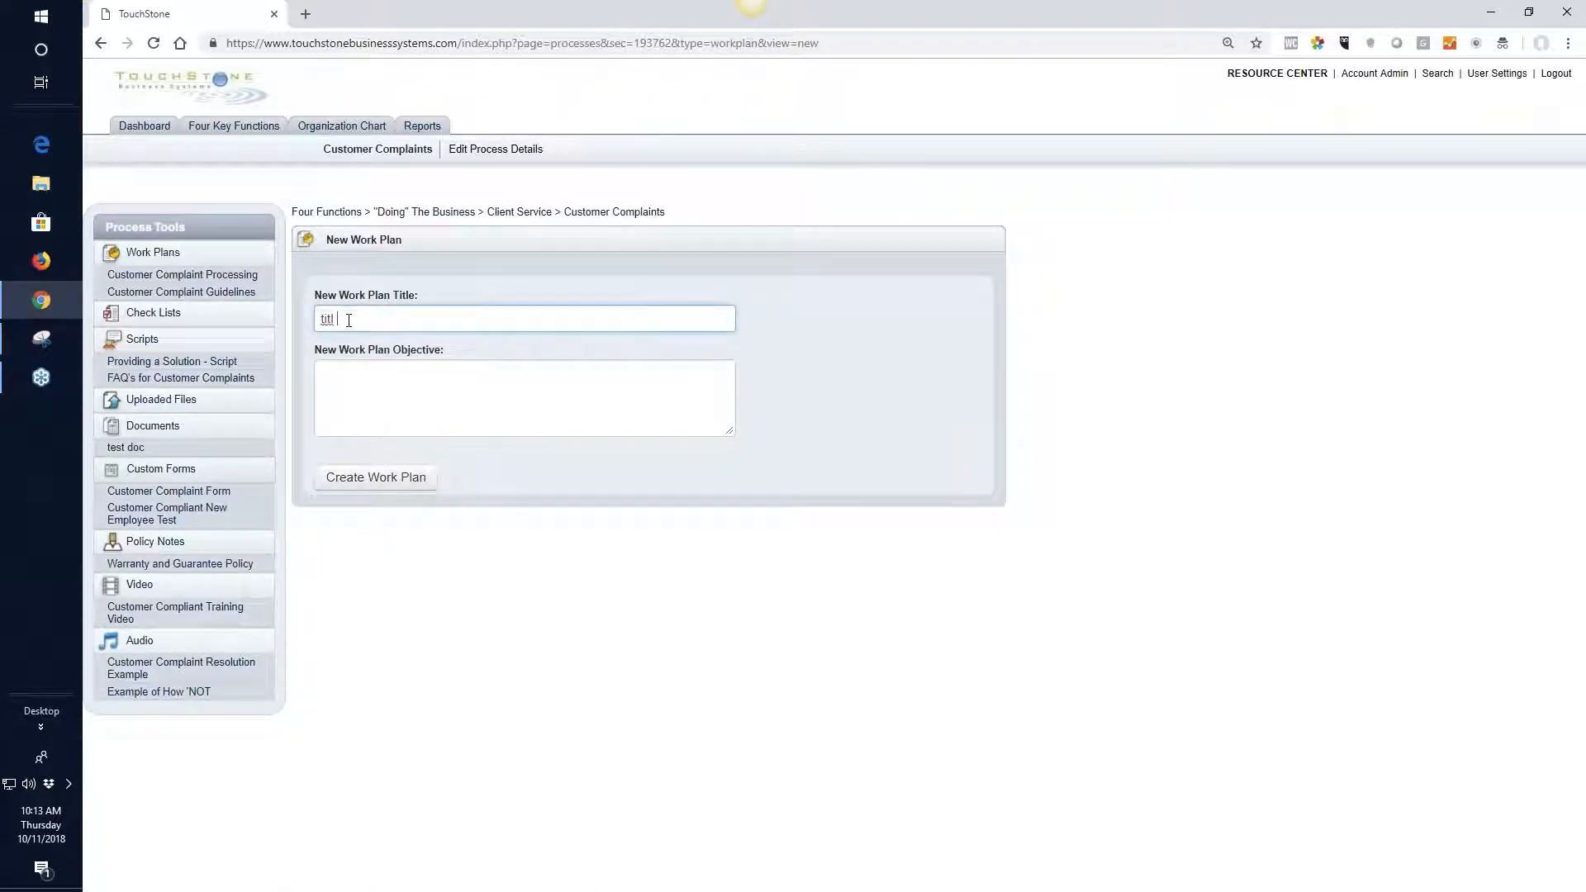
text(e of your wp)
click(335, 376)
click(374, 486)
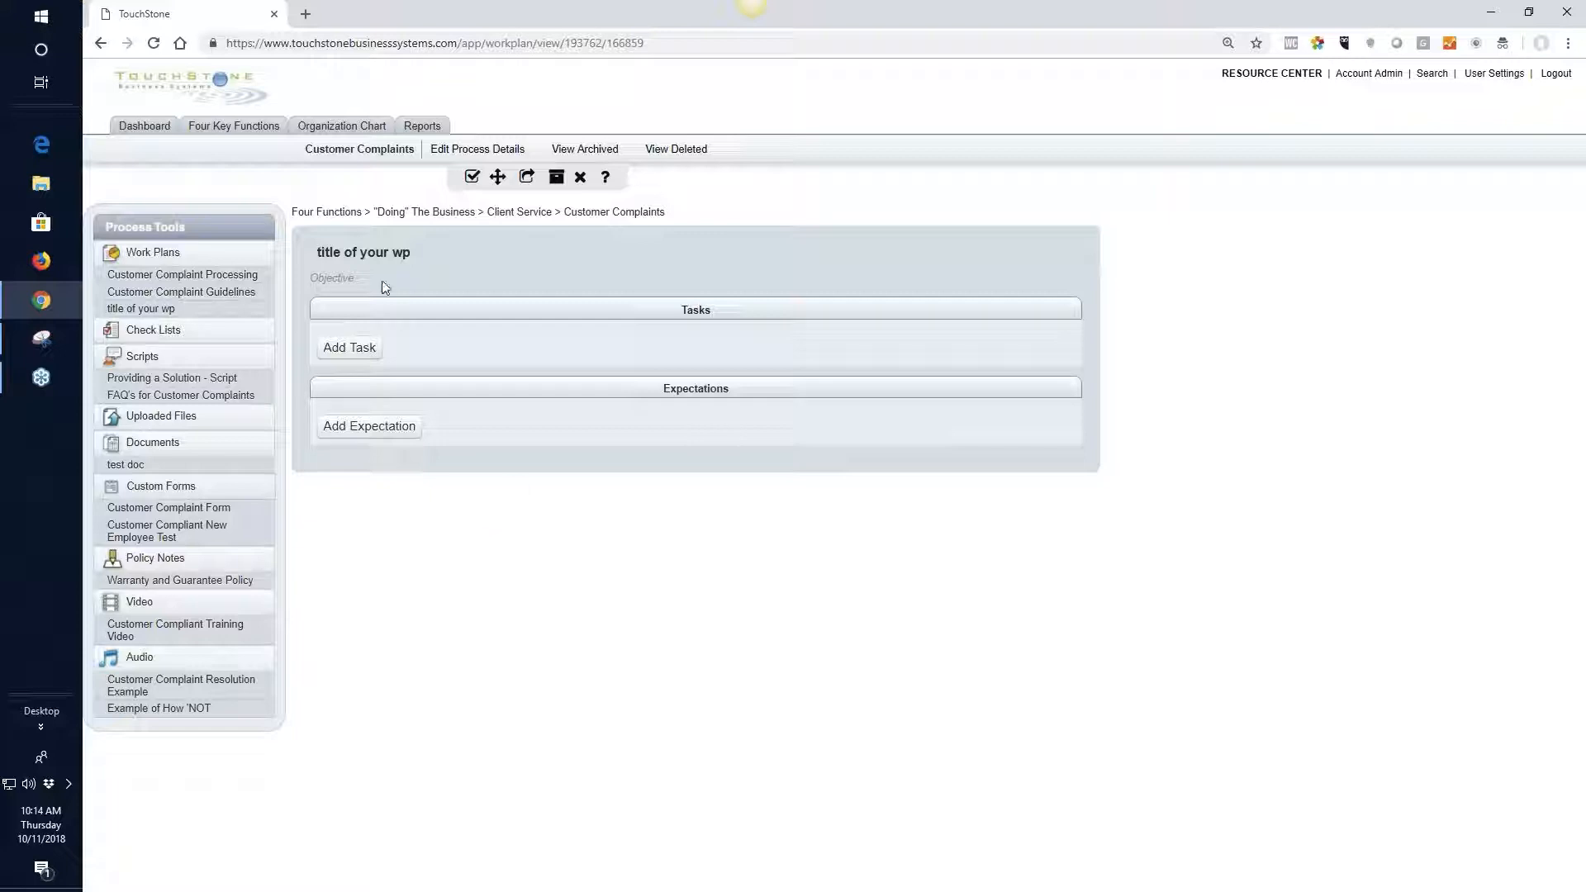
Open the title and the objective of the "title of your wp" work plan for editing and save each without new text
click(438, 253)
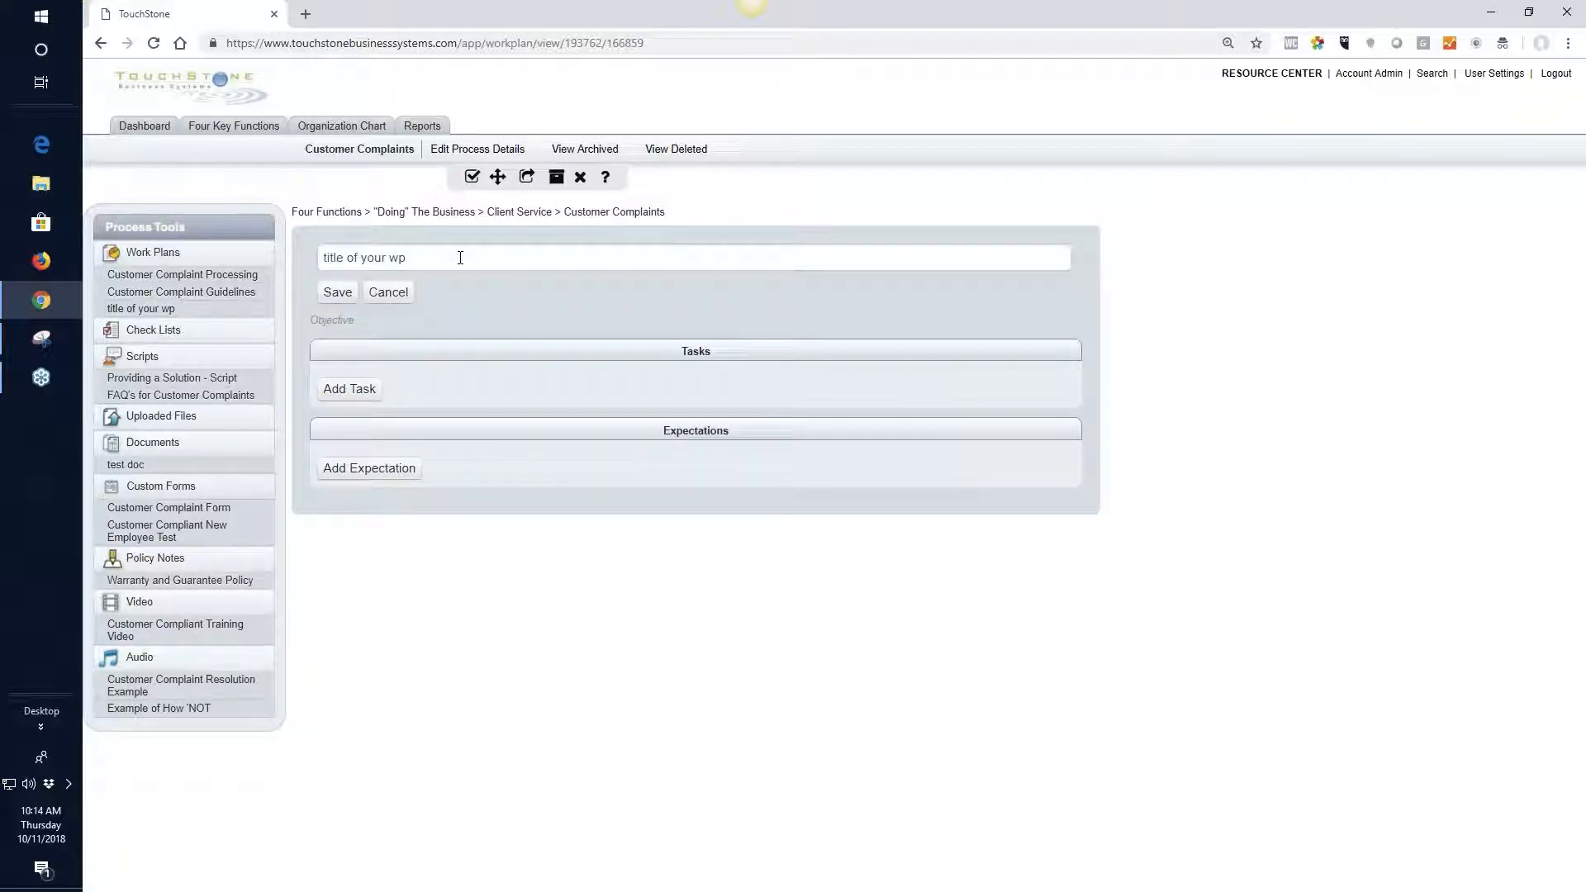
click(337, 292)
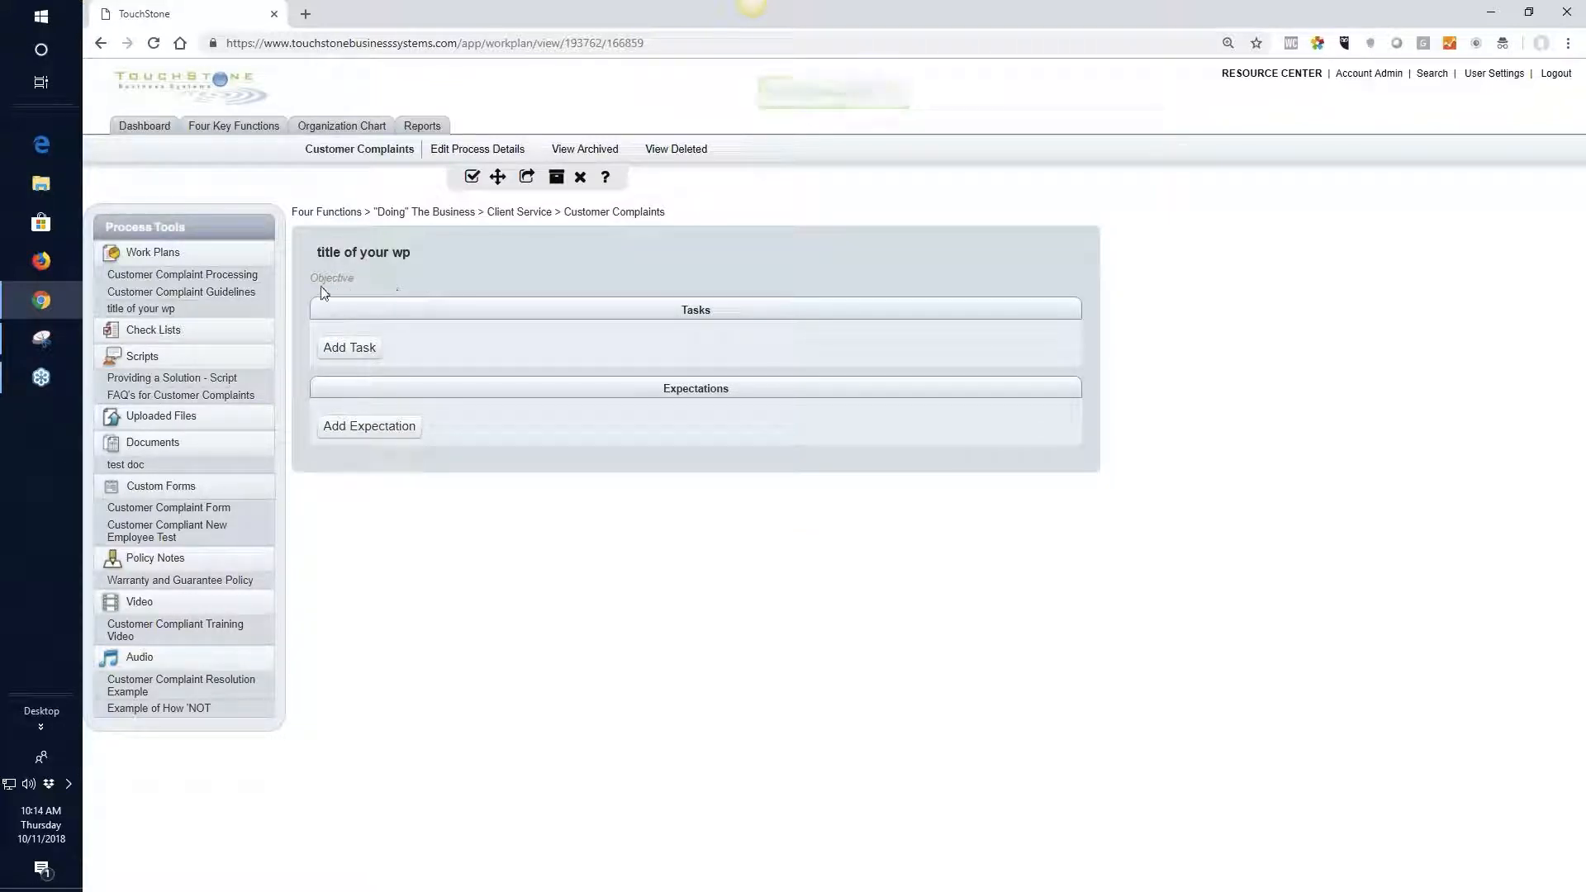
click(334, 278)
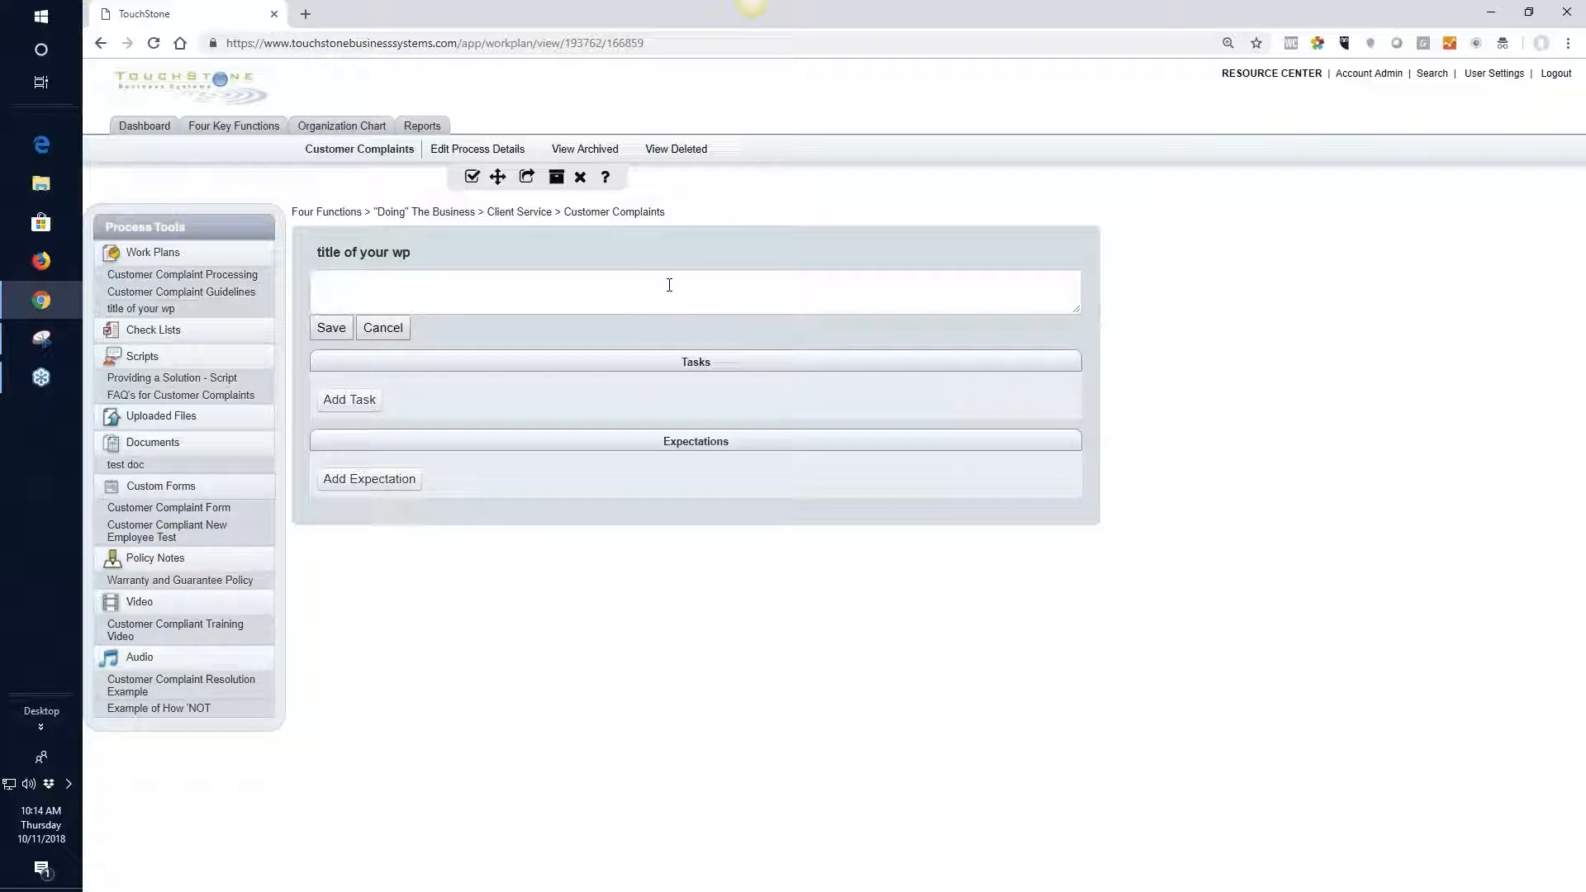
click(331, 328)
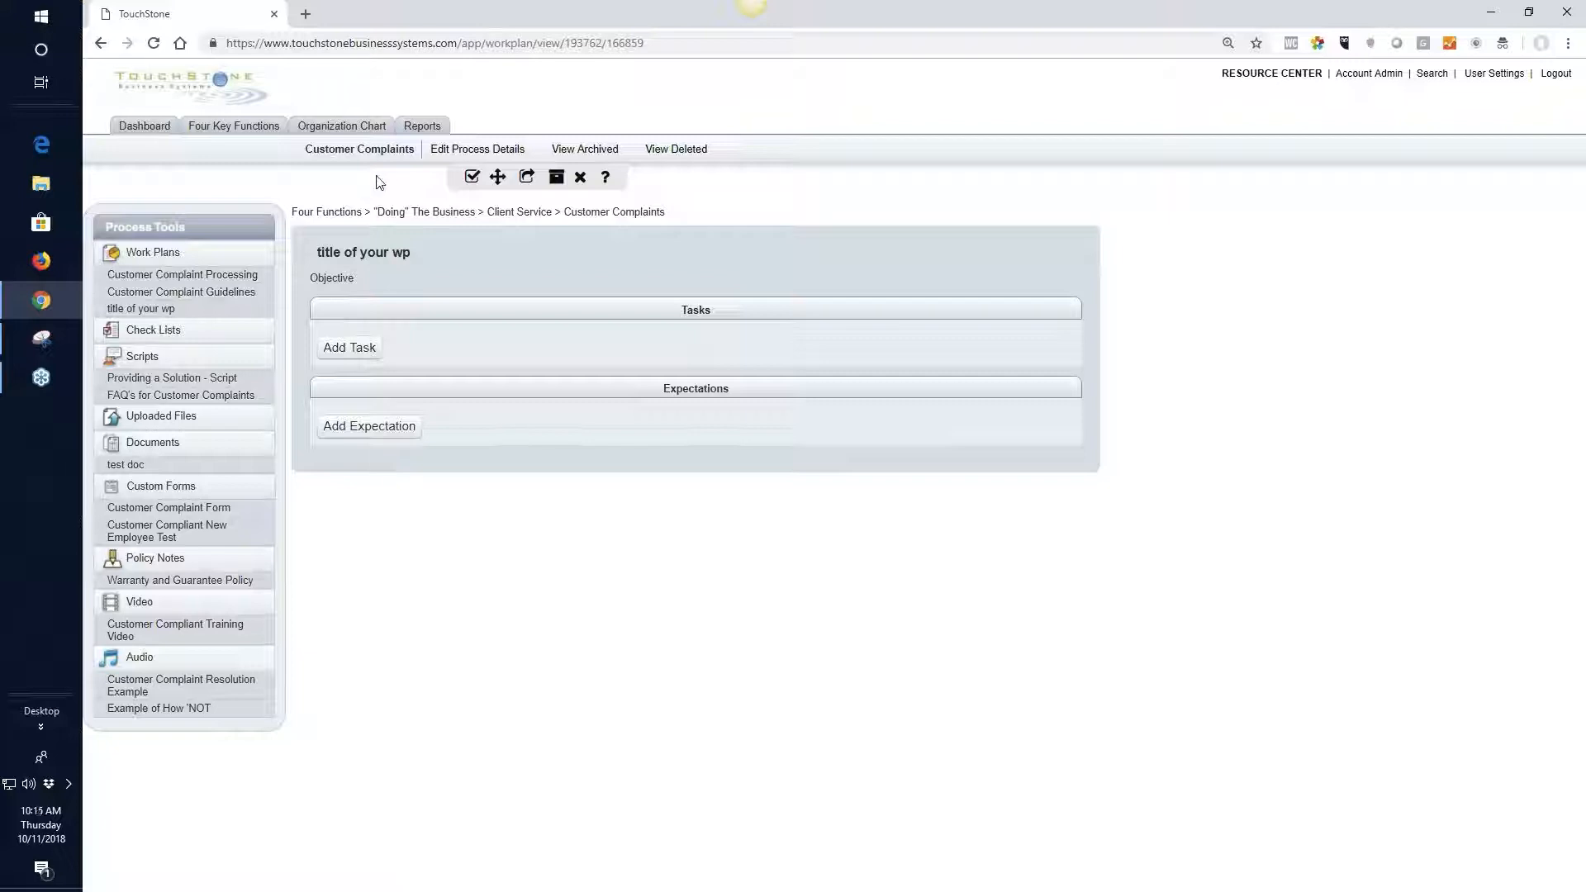
Convert the Customer Complaint Guidelines work plan to a check list and return to the original work plan
click(469, 157)
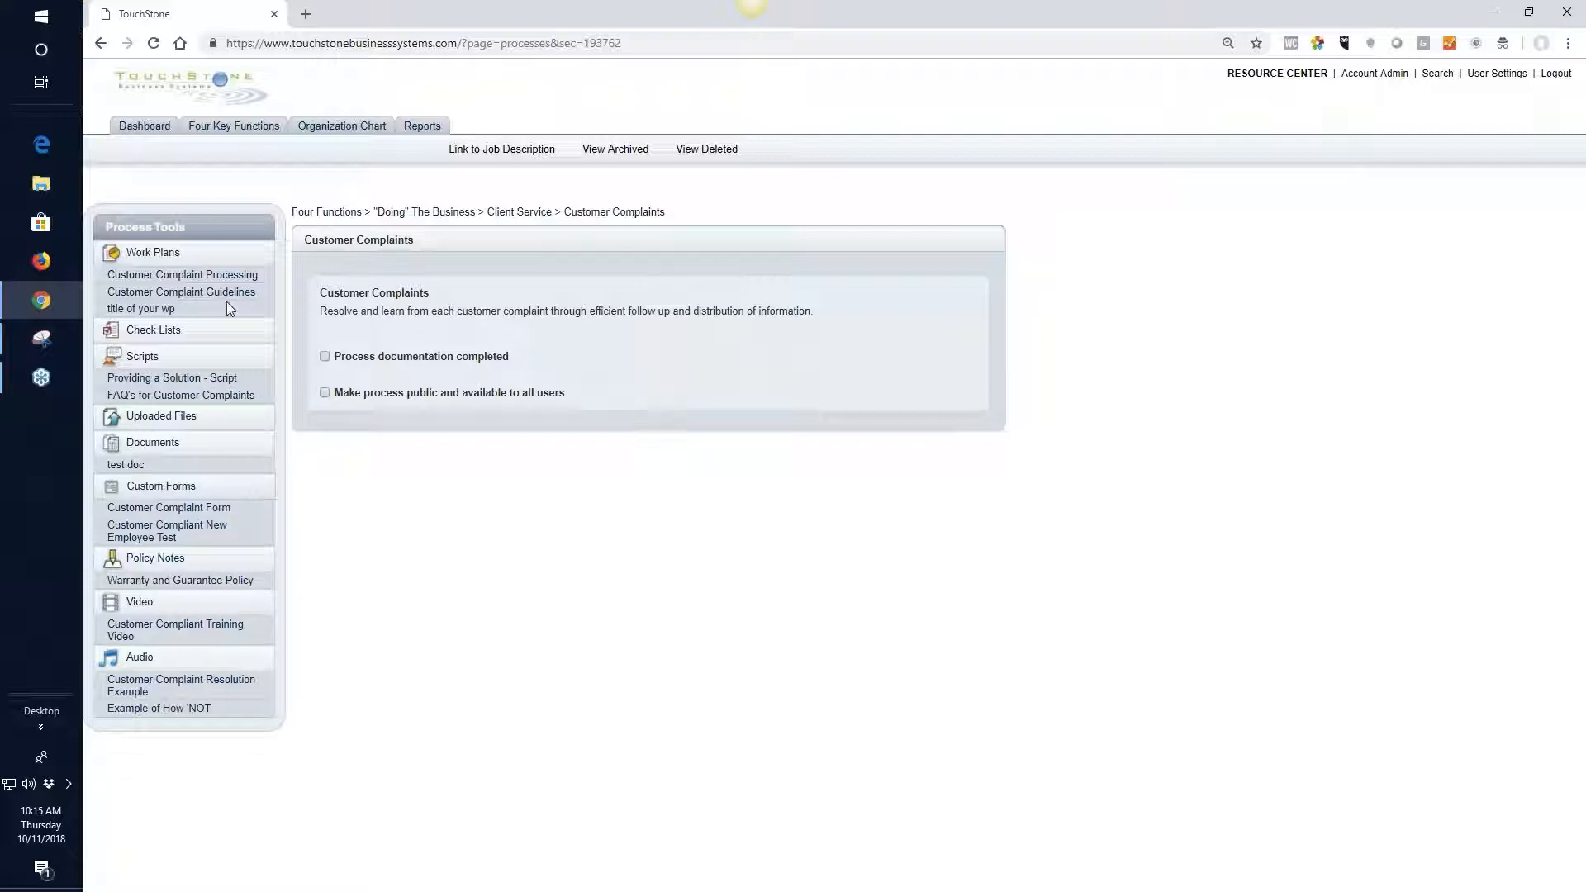
click(198, 293)
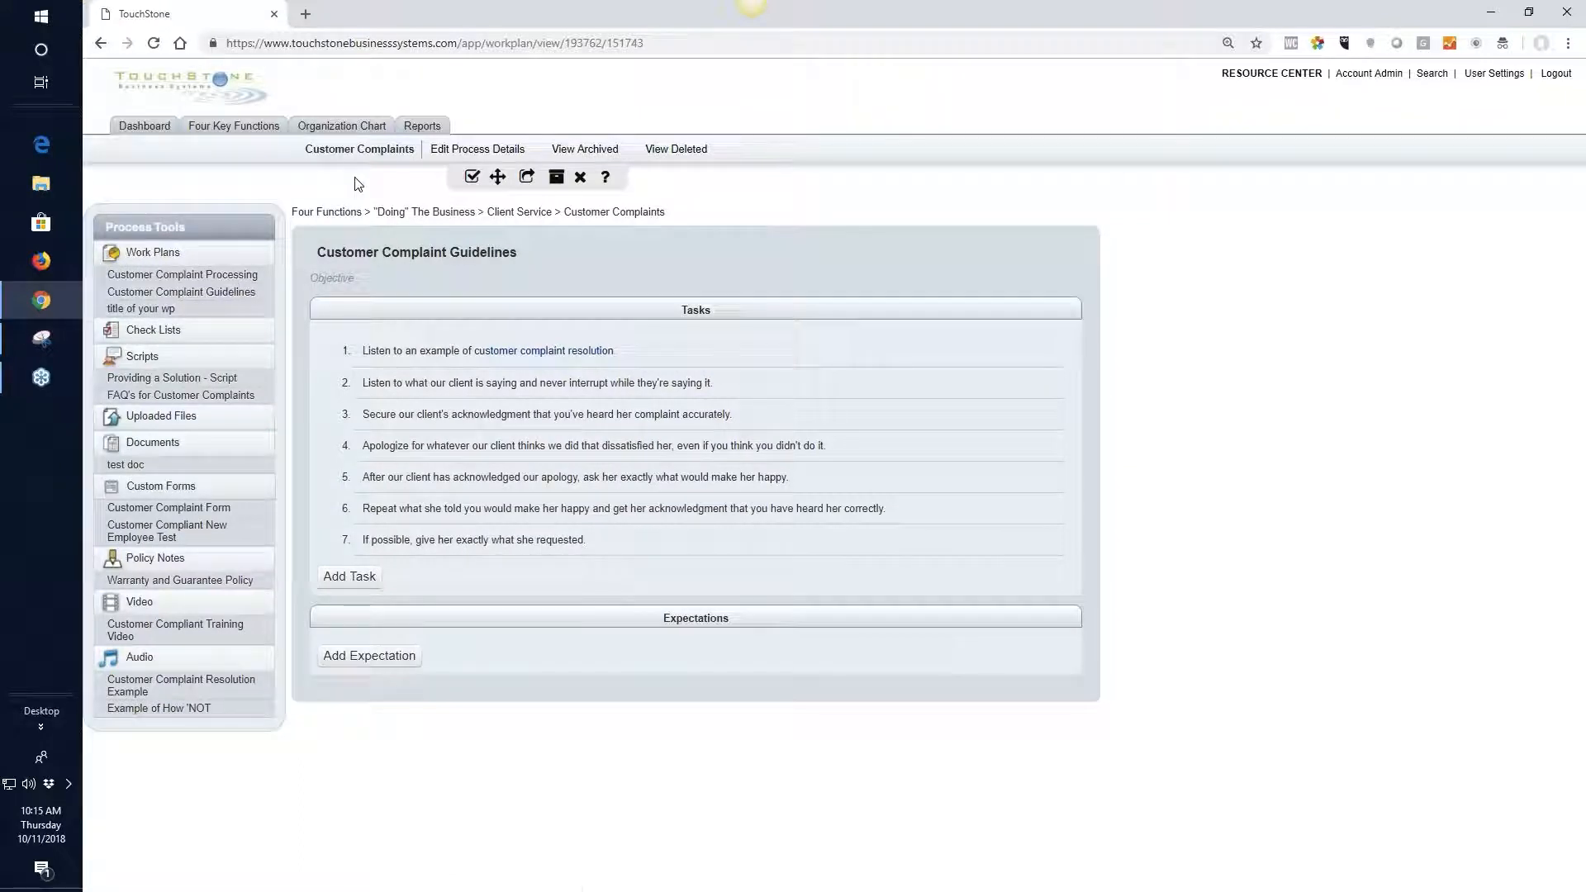
click(473, 179)
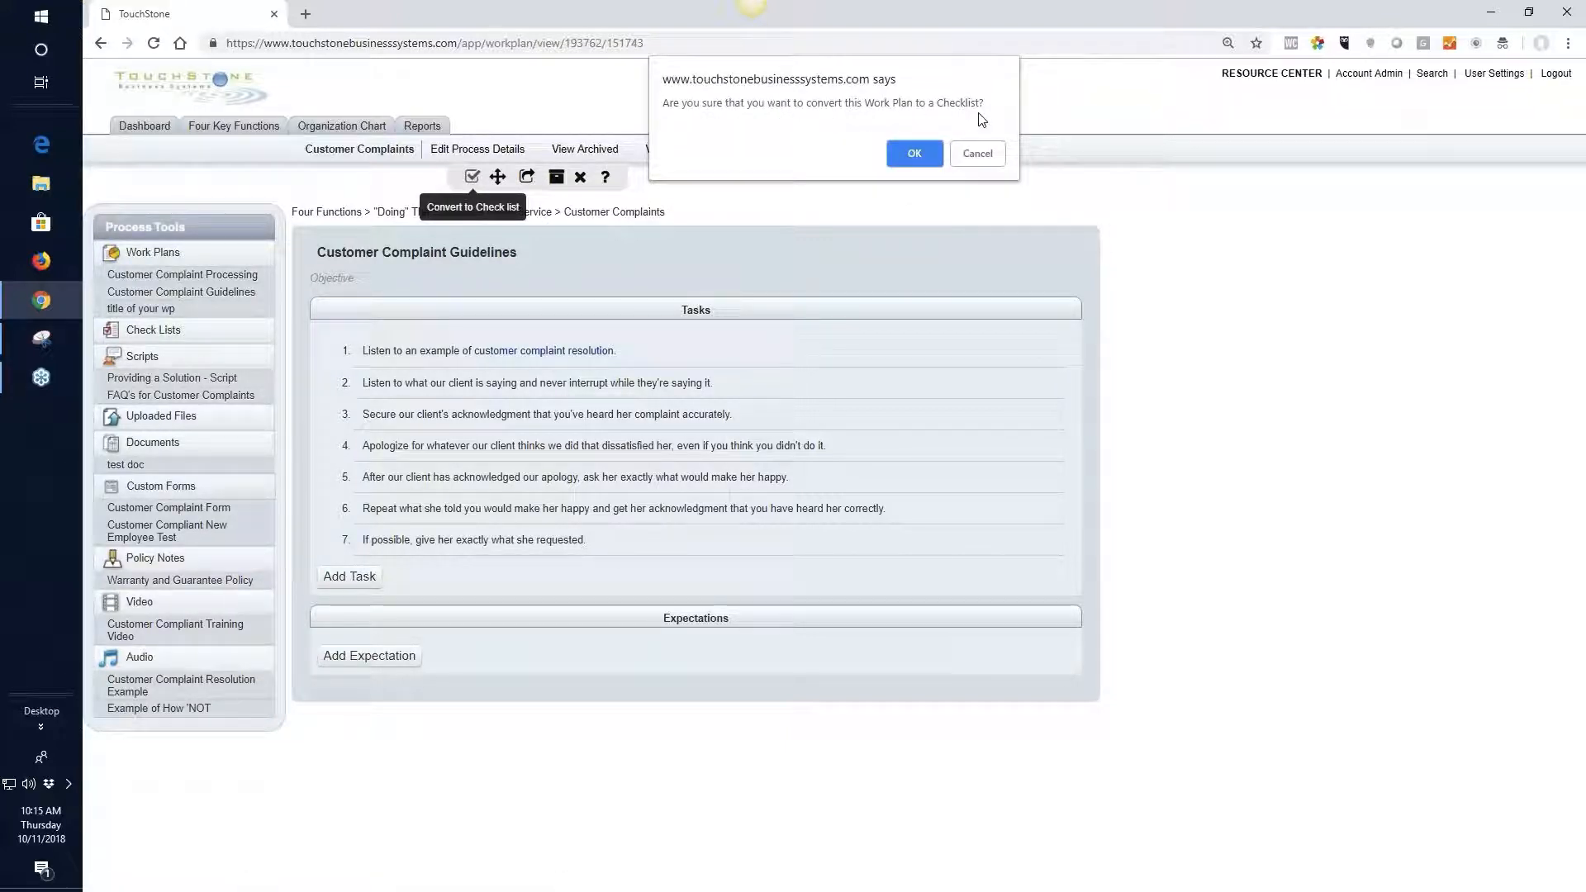
click(915, 153)
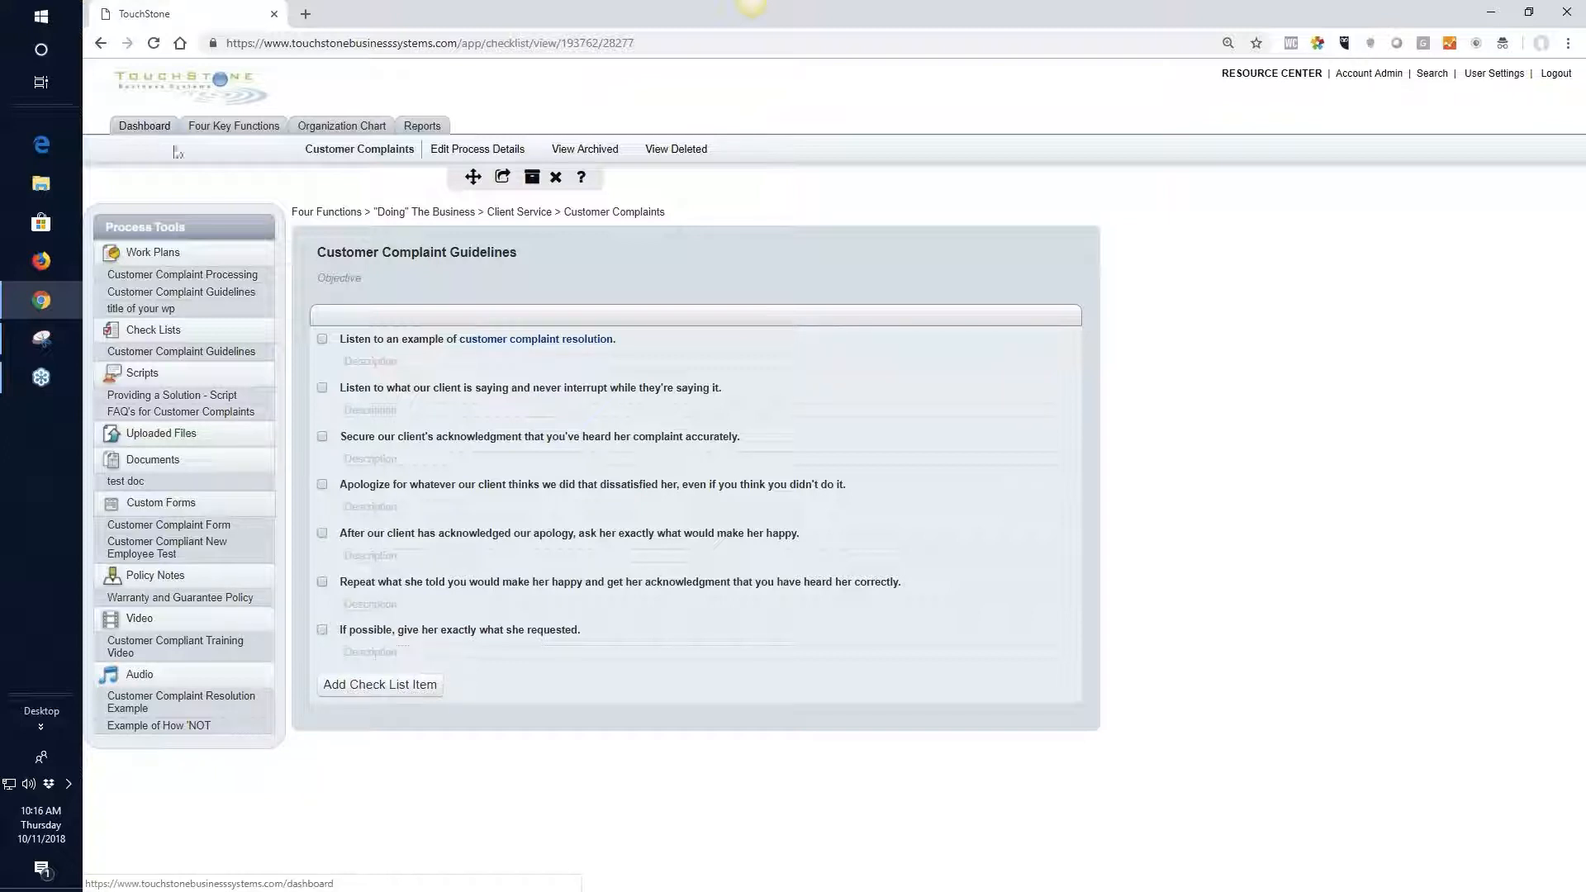
click(232, 296)
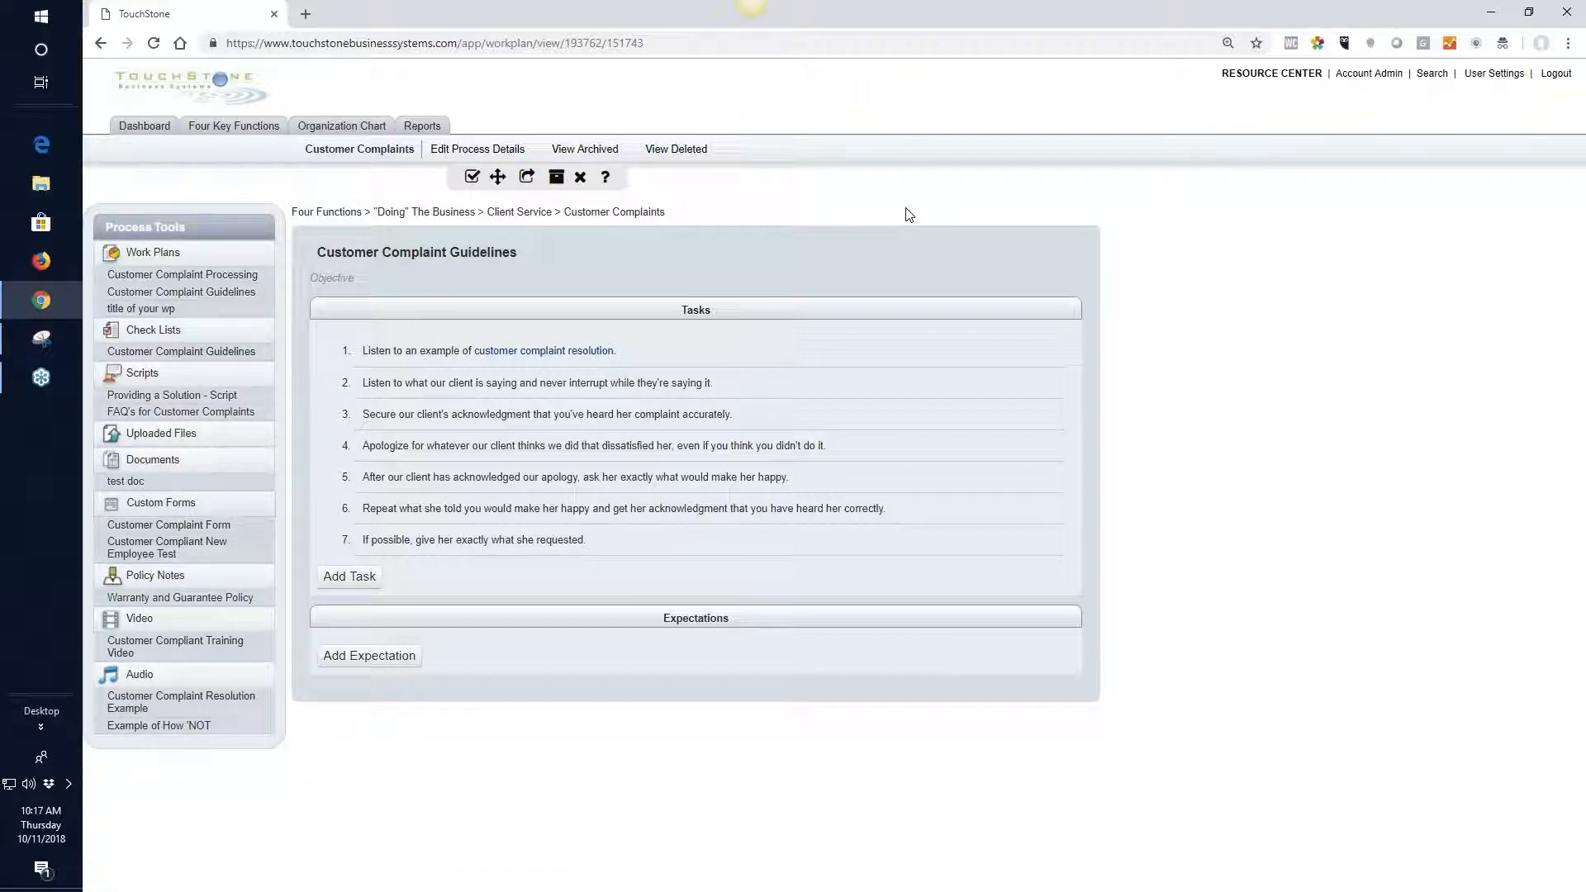
Browse the processes of the "GUIDING" THE BUSINESS function and open Employee Performance Review under Employee Management
click(222, 136)
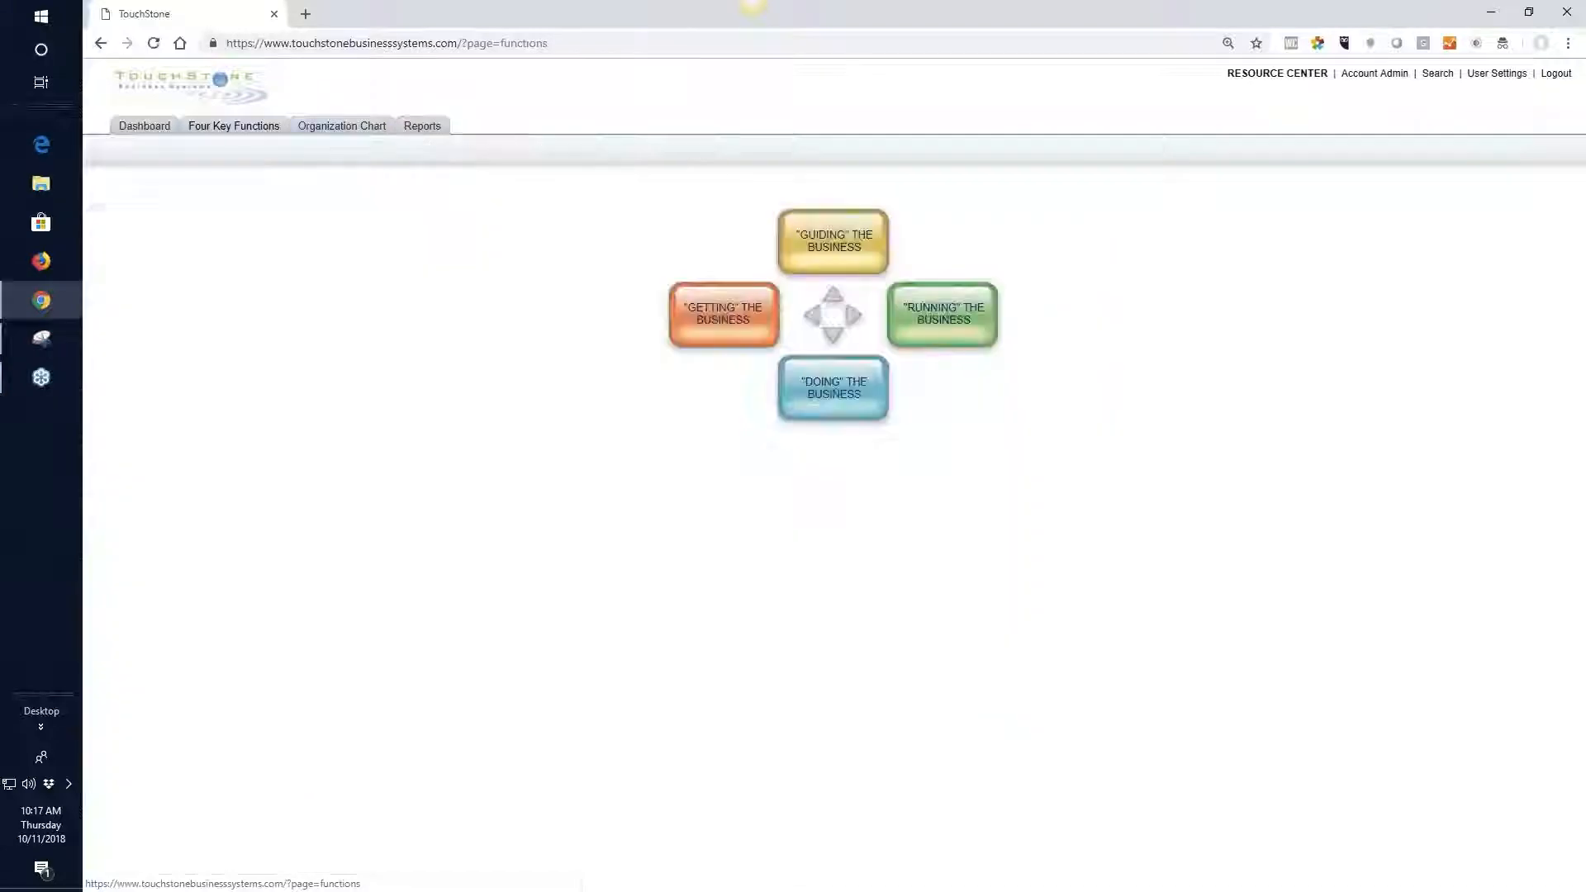
click(823, 243)
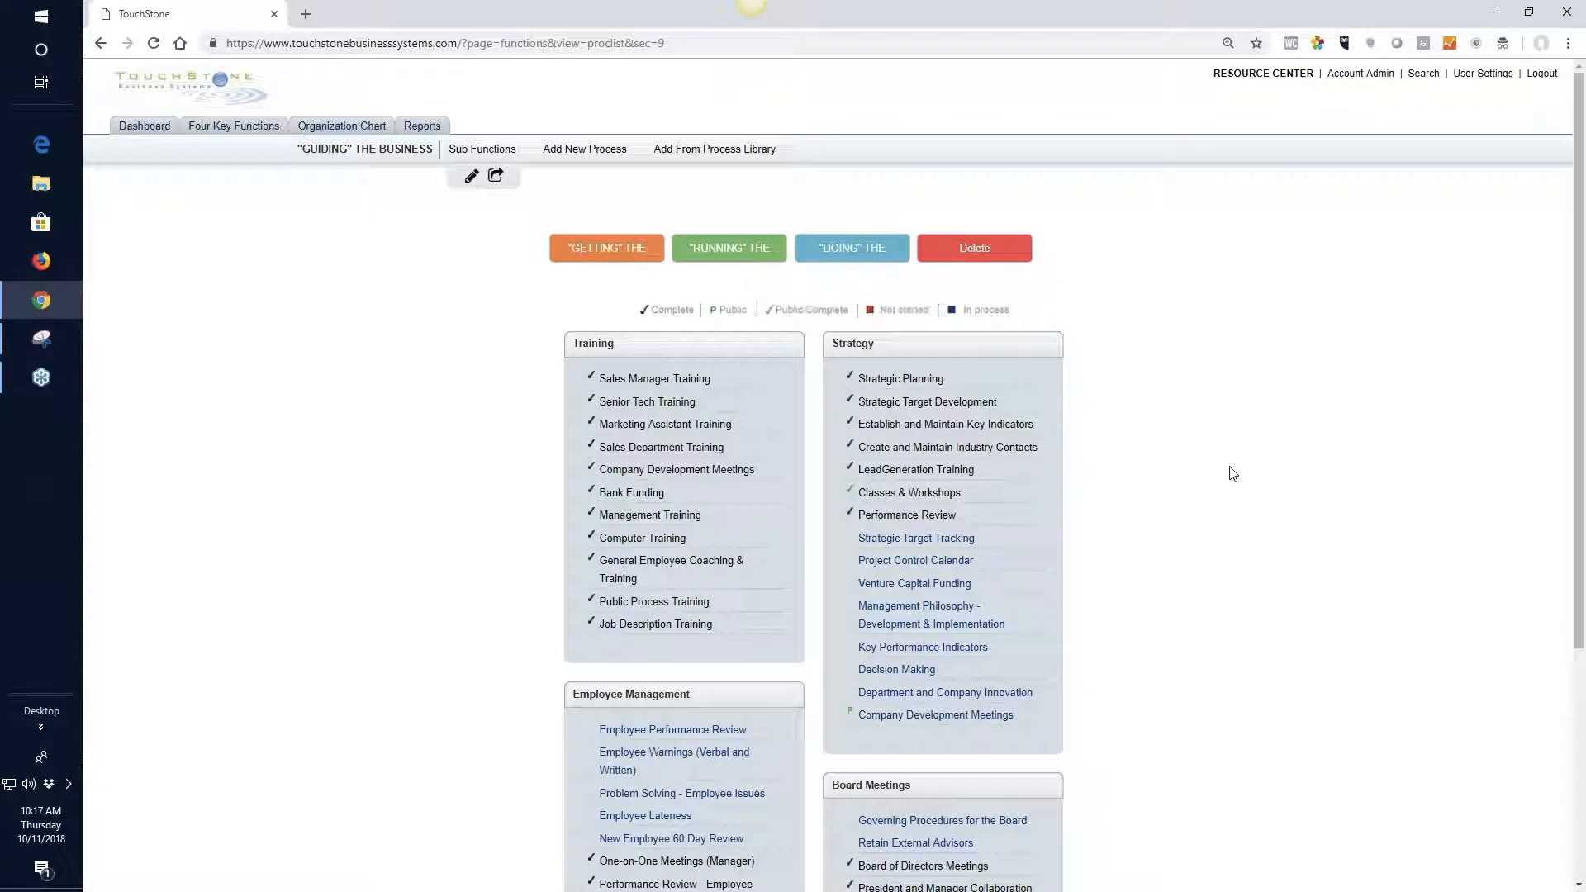
scroll(1233, 473, down, 3)
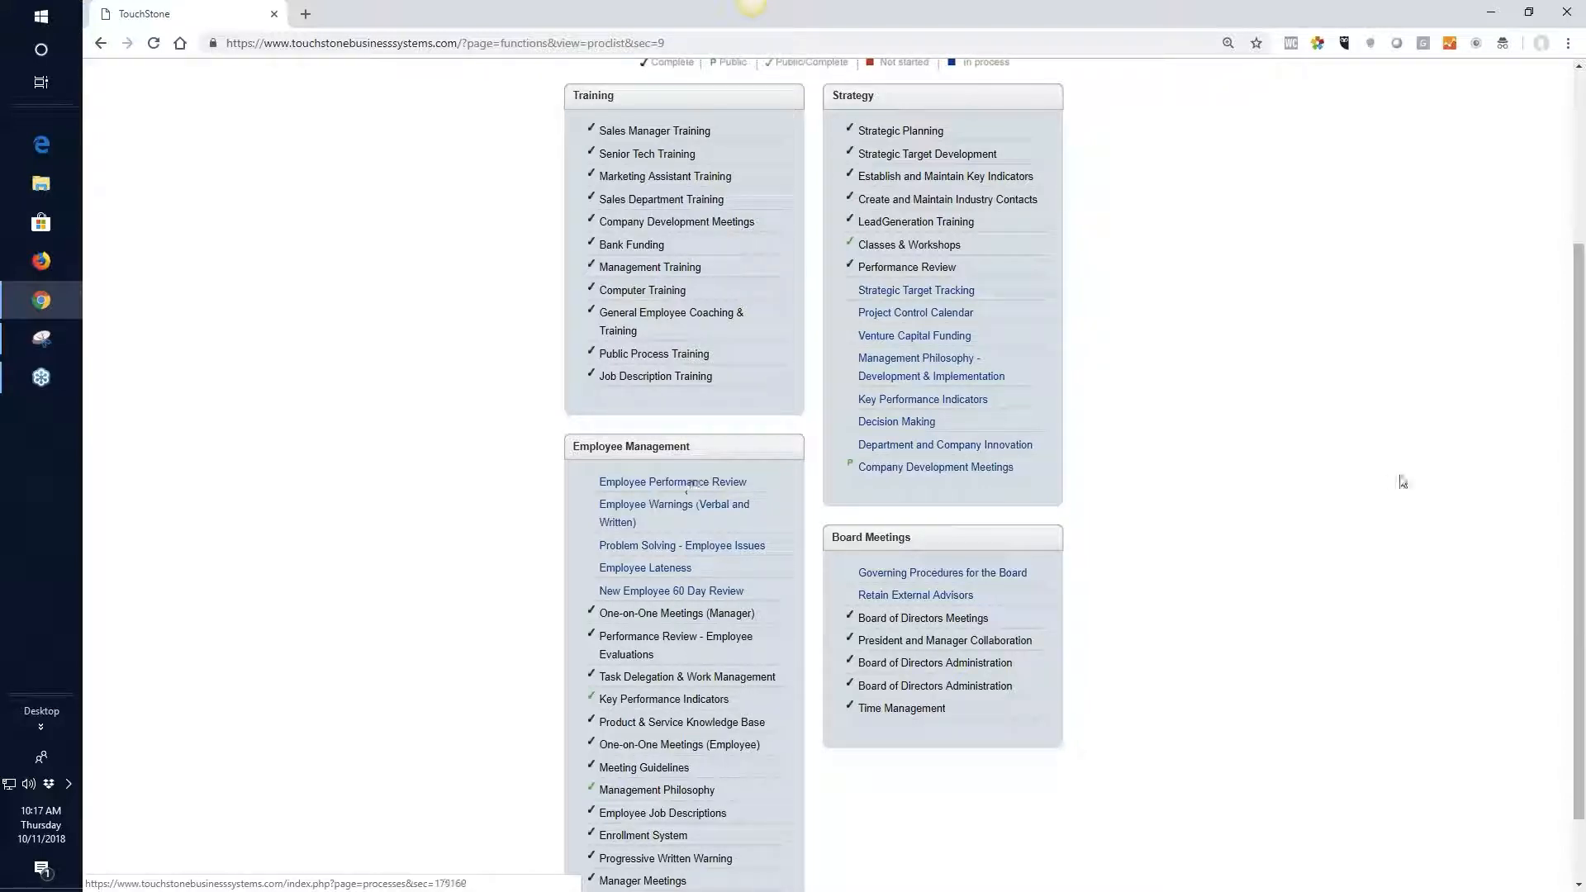
scroll(1344, 460, up, 3)
mouse_move(702, 162)
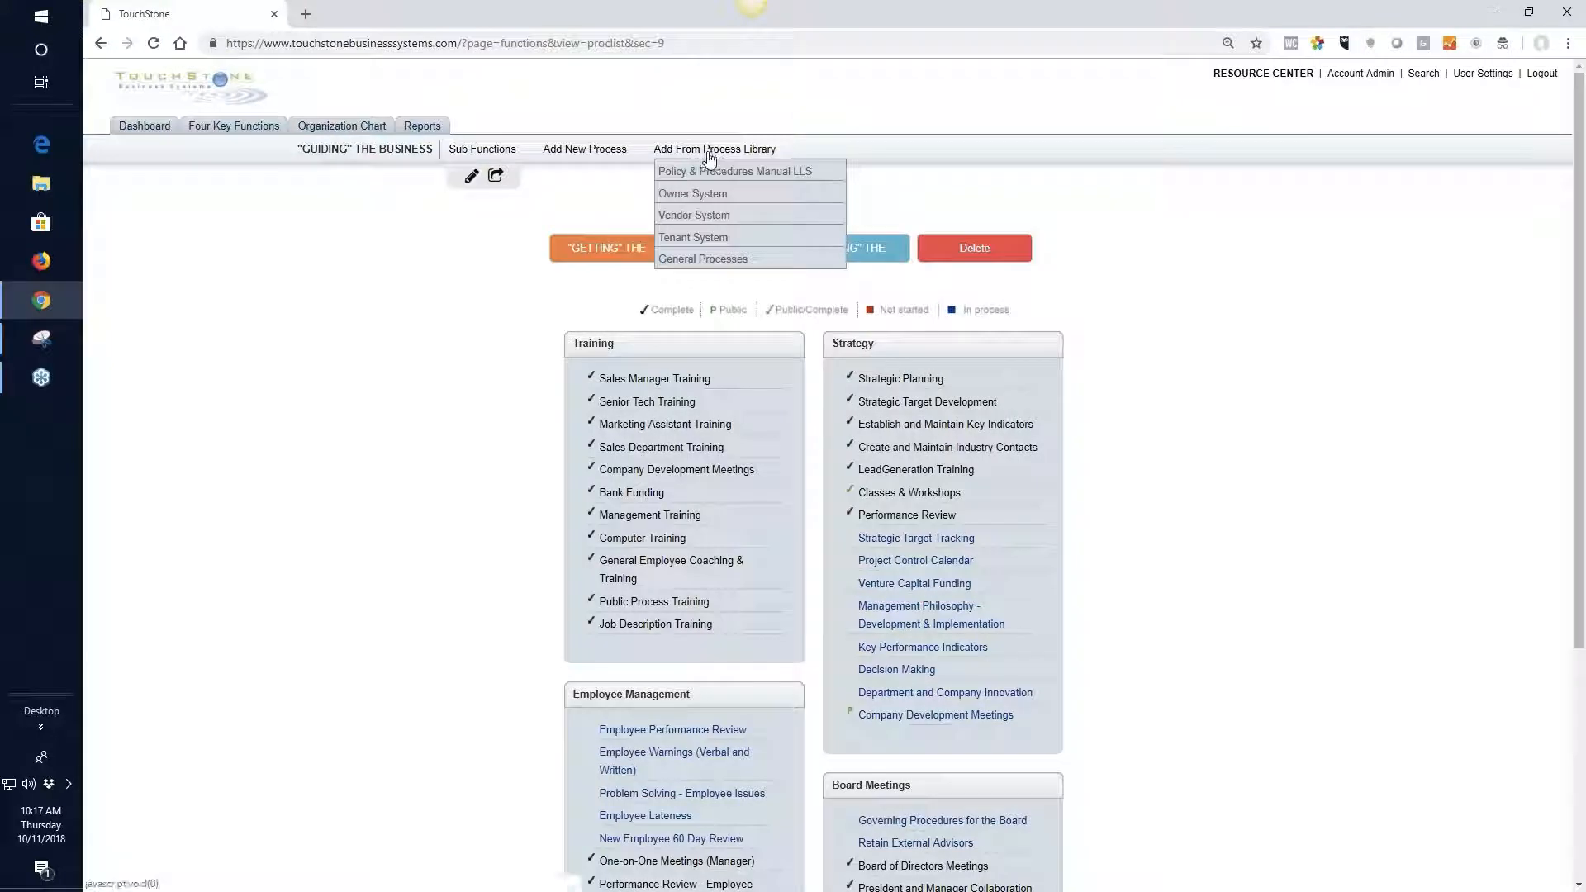
scroll(676, 657, down, 1)
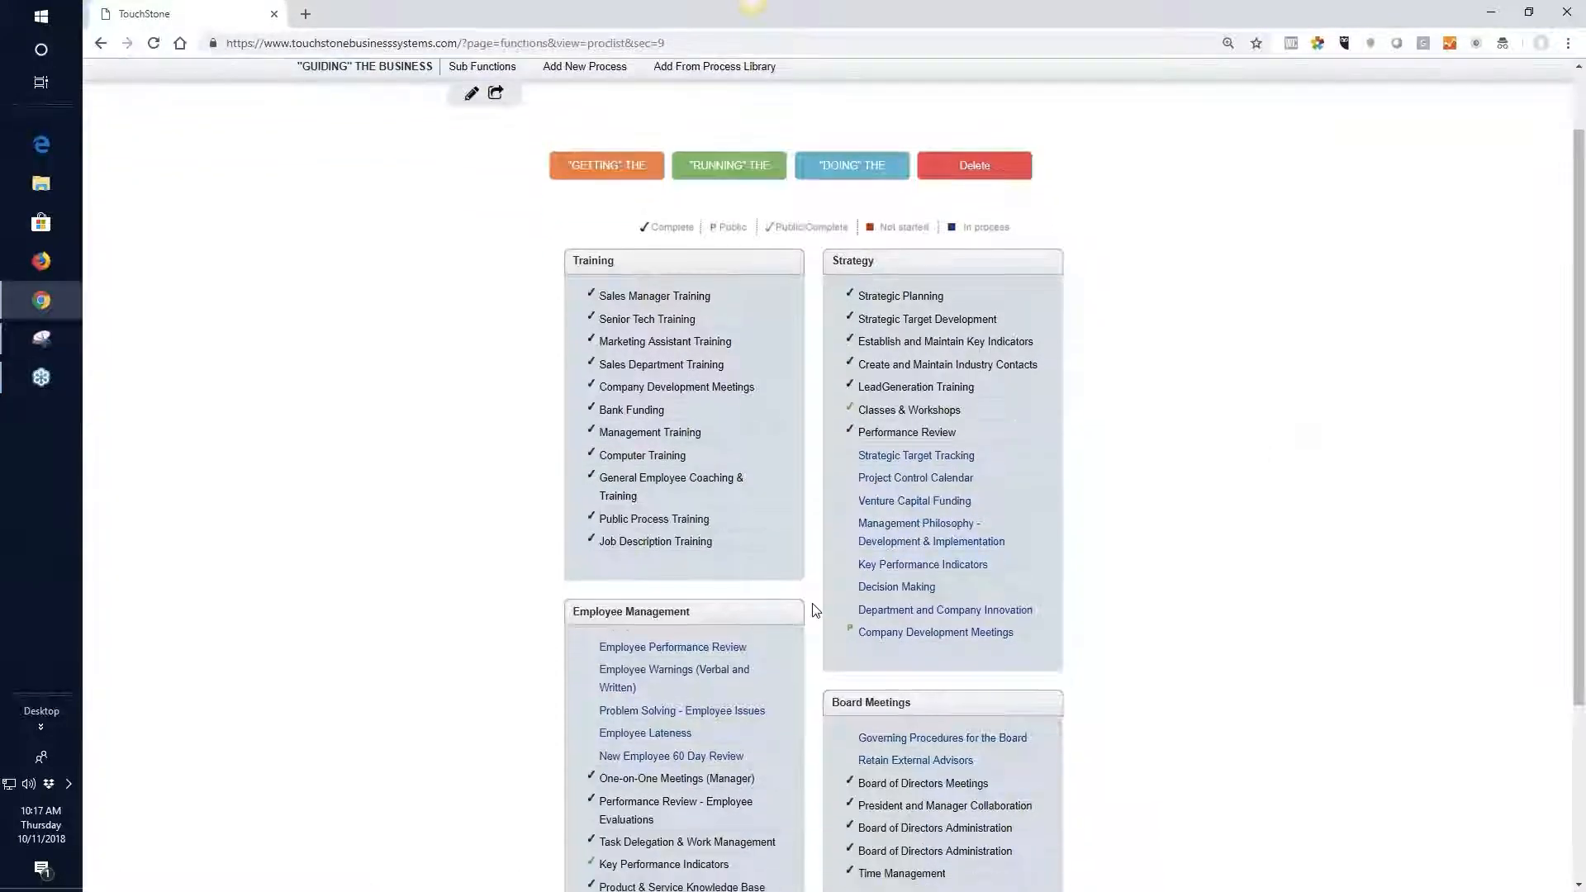
click(676, 652)
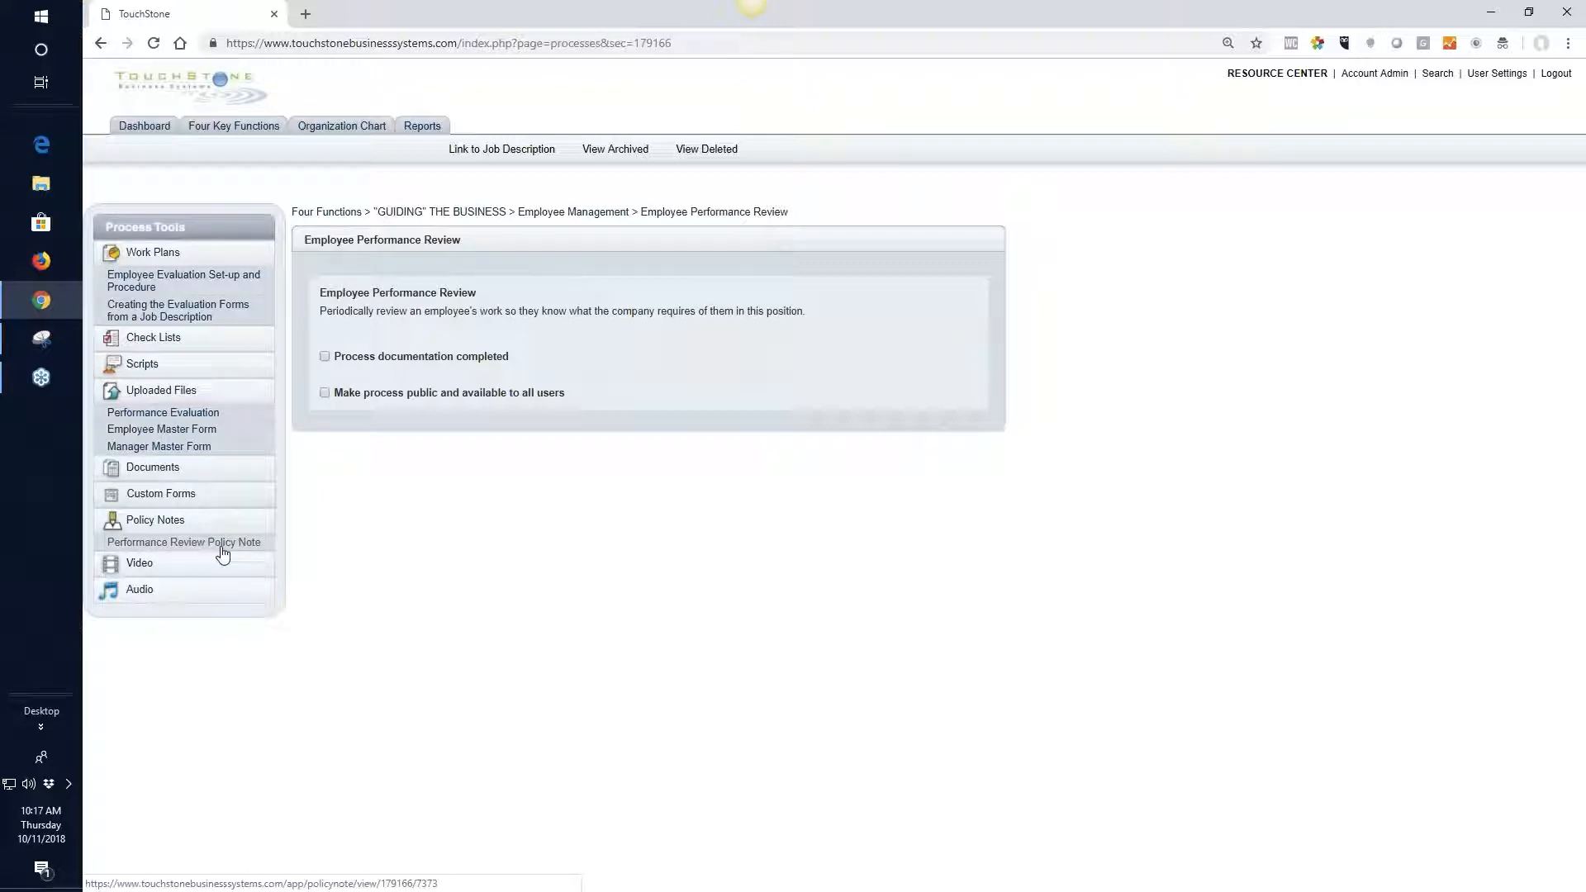
Move the uploaded Performance Evaluation file to the Employee Management process Performance Review - Employee Evaluations
click(197, 415)
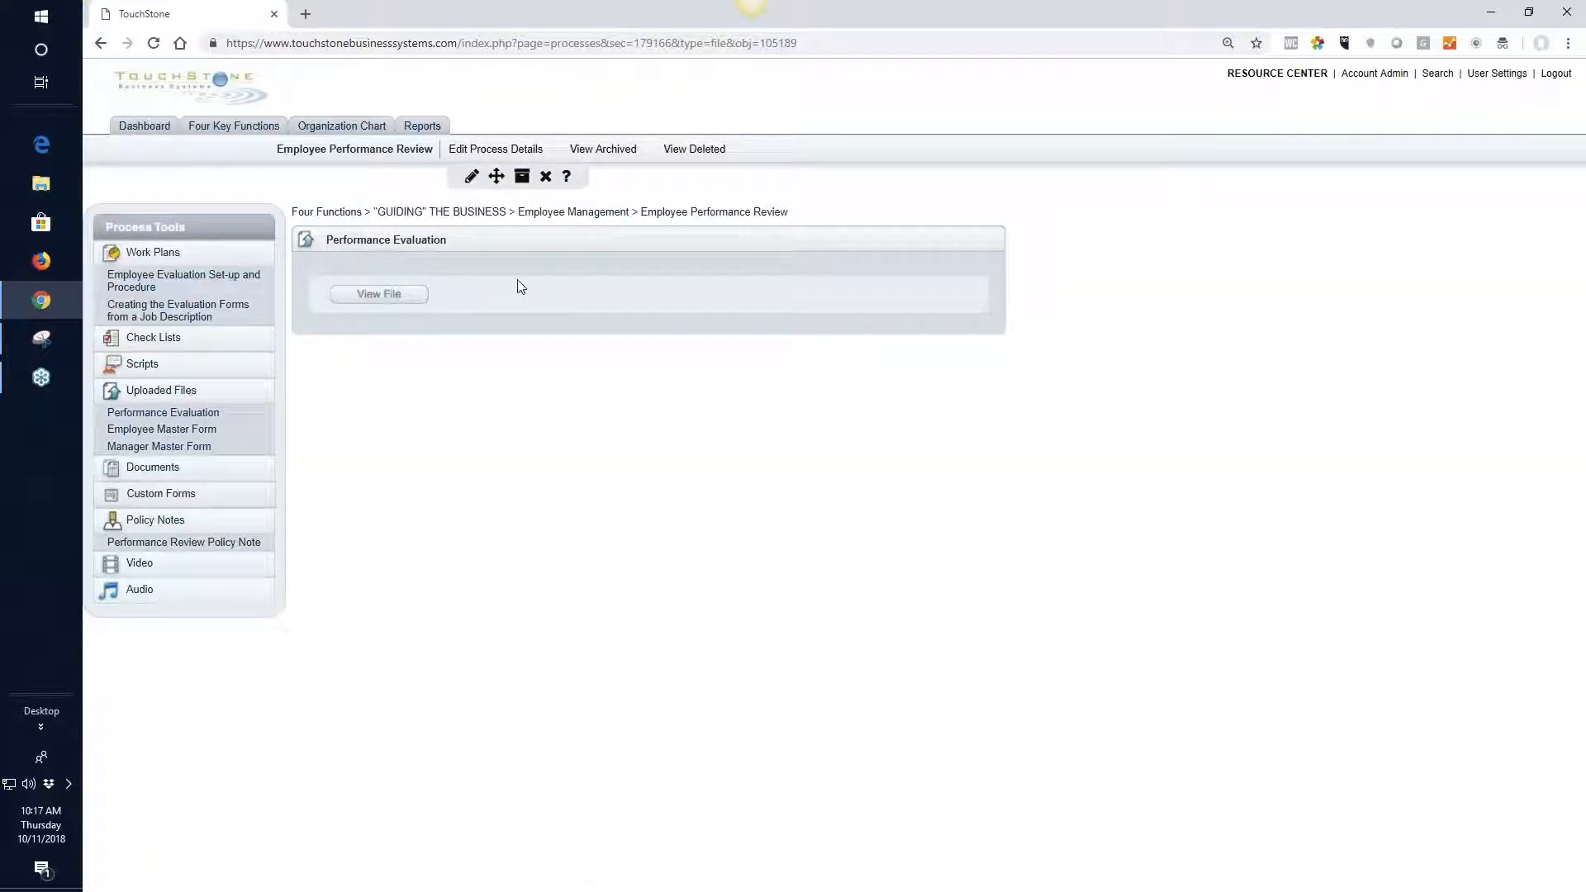
click(497, 178)
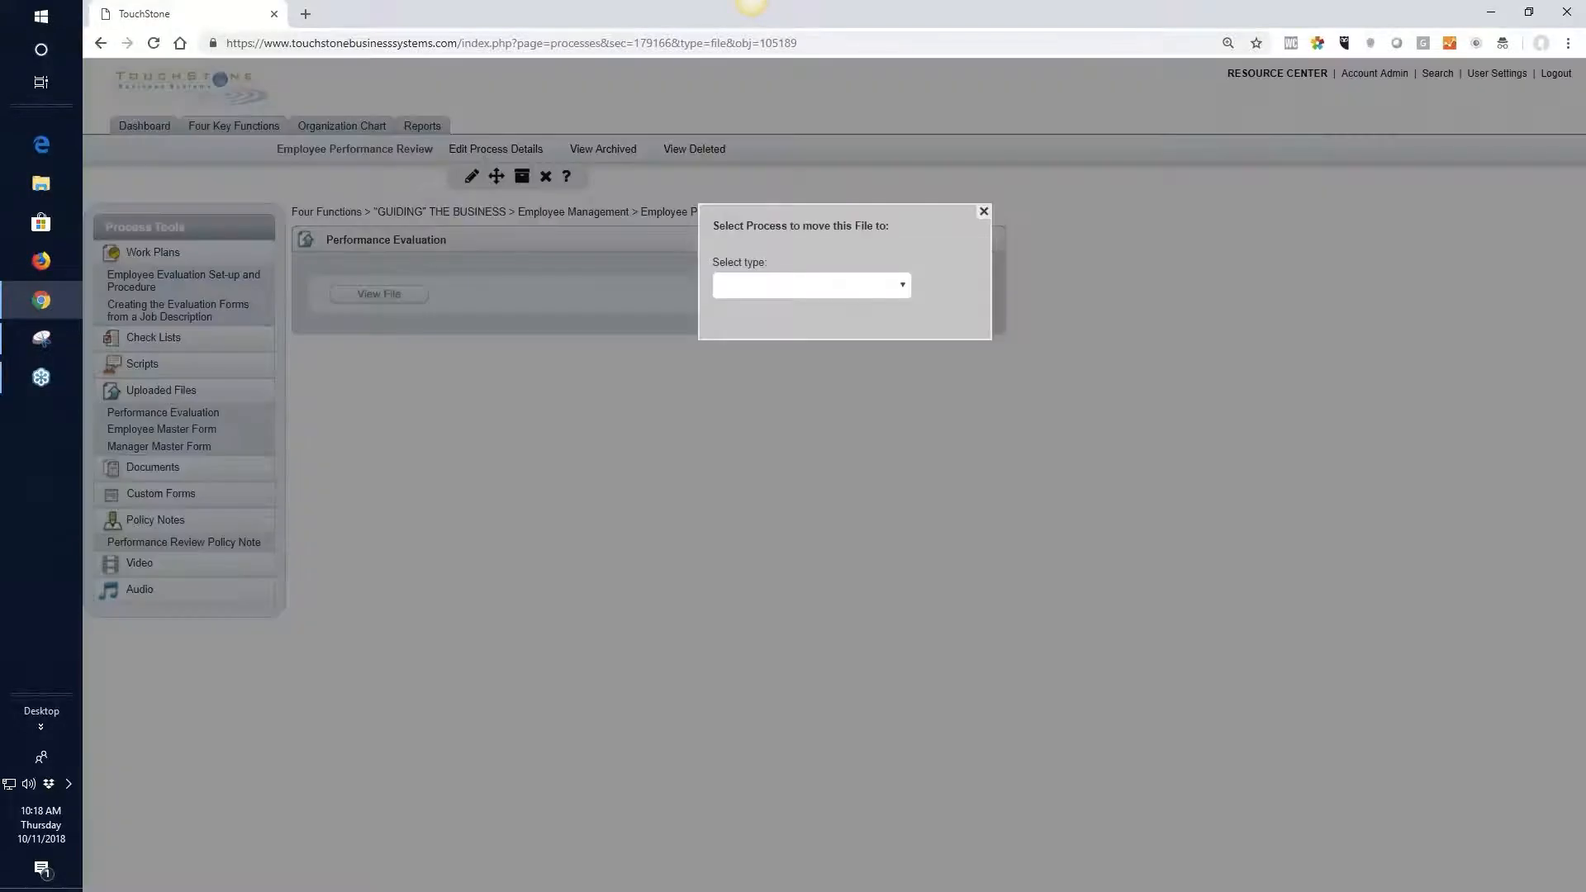
click(904, 288)
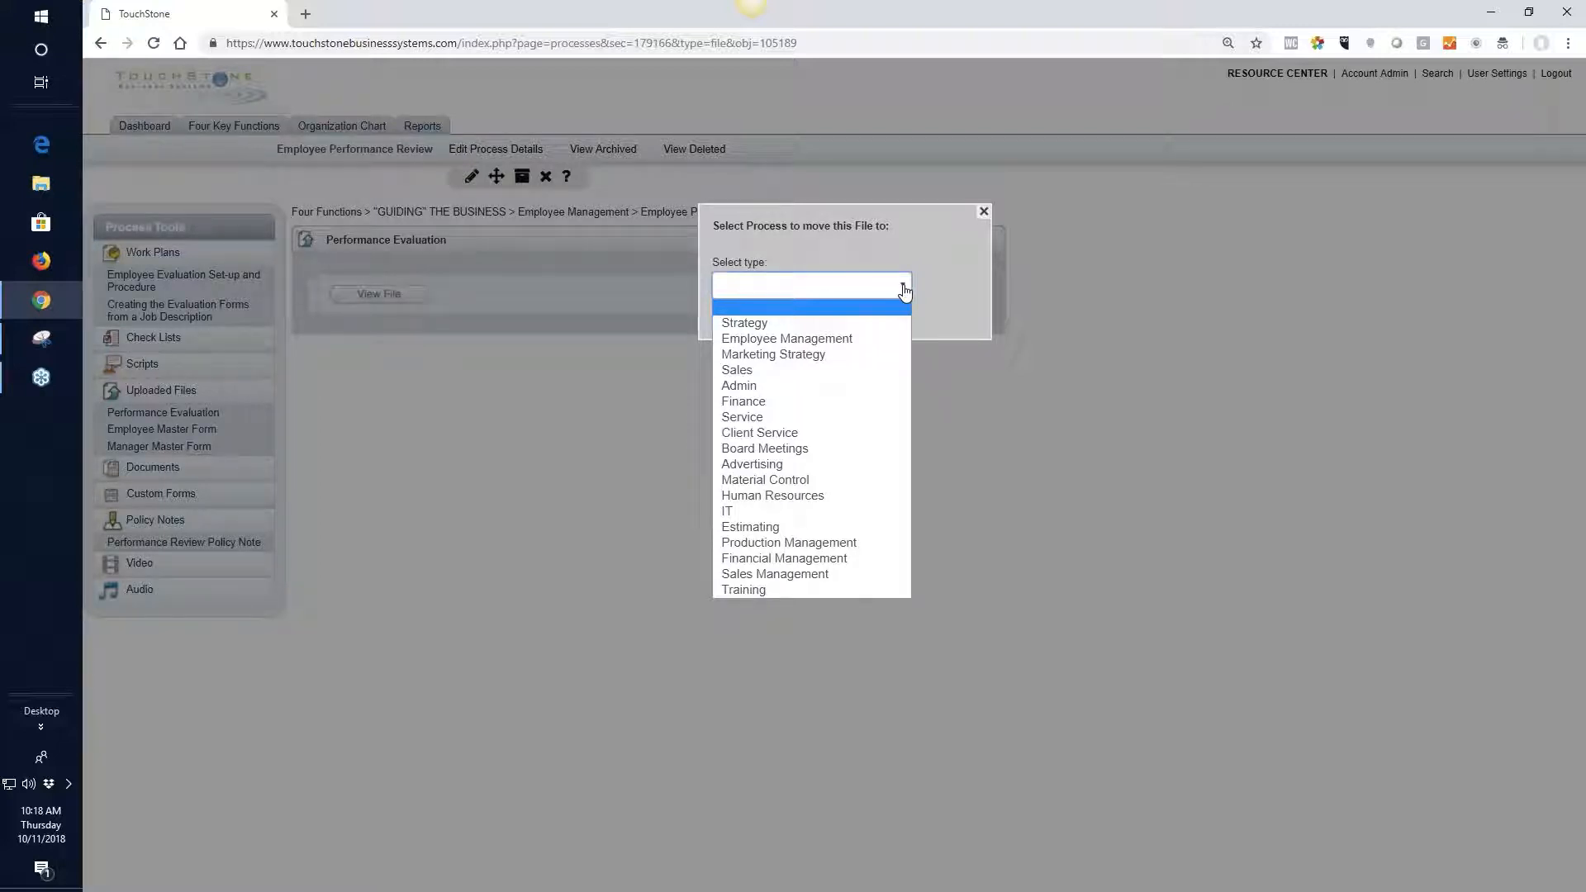
click(838, 347)
click(898, 361)
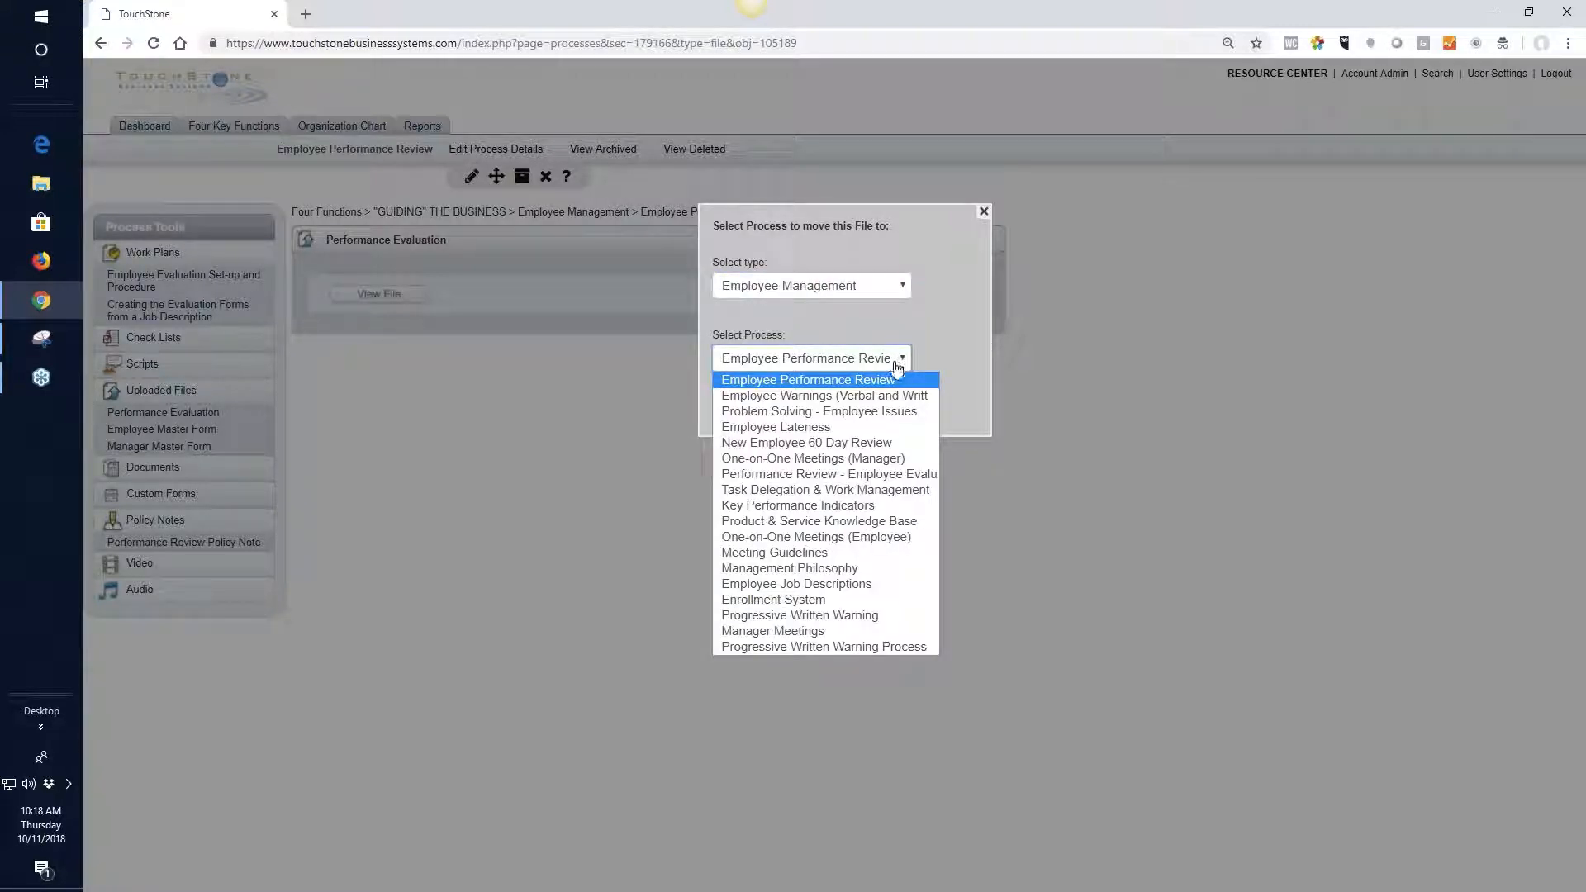
click(884, 476)
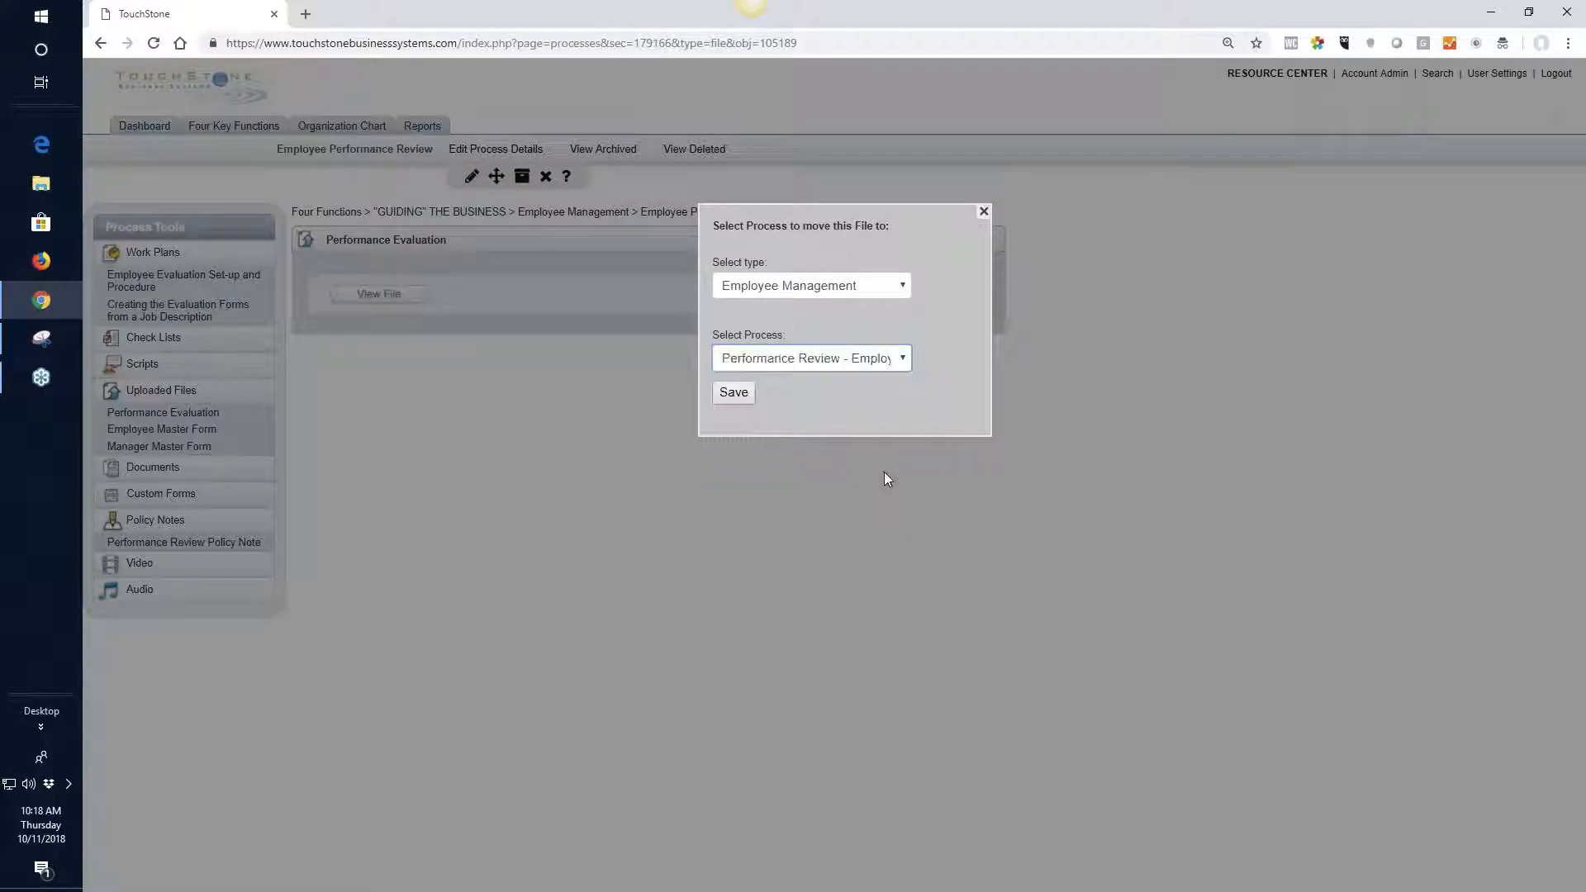
click(733, 393)
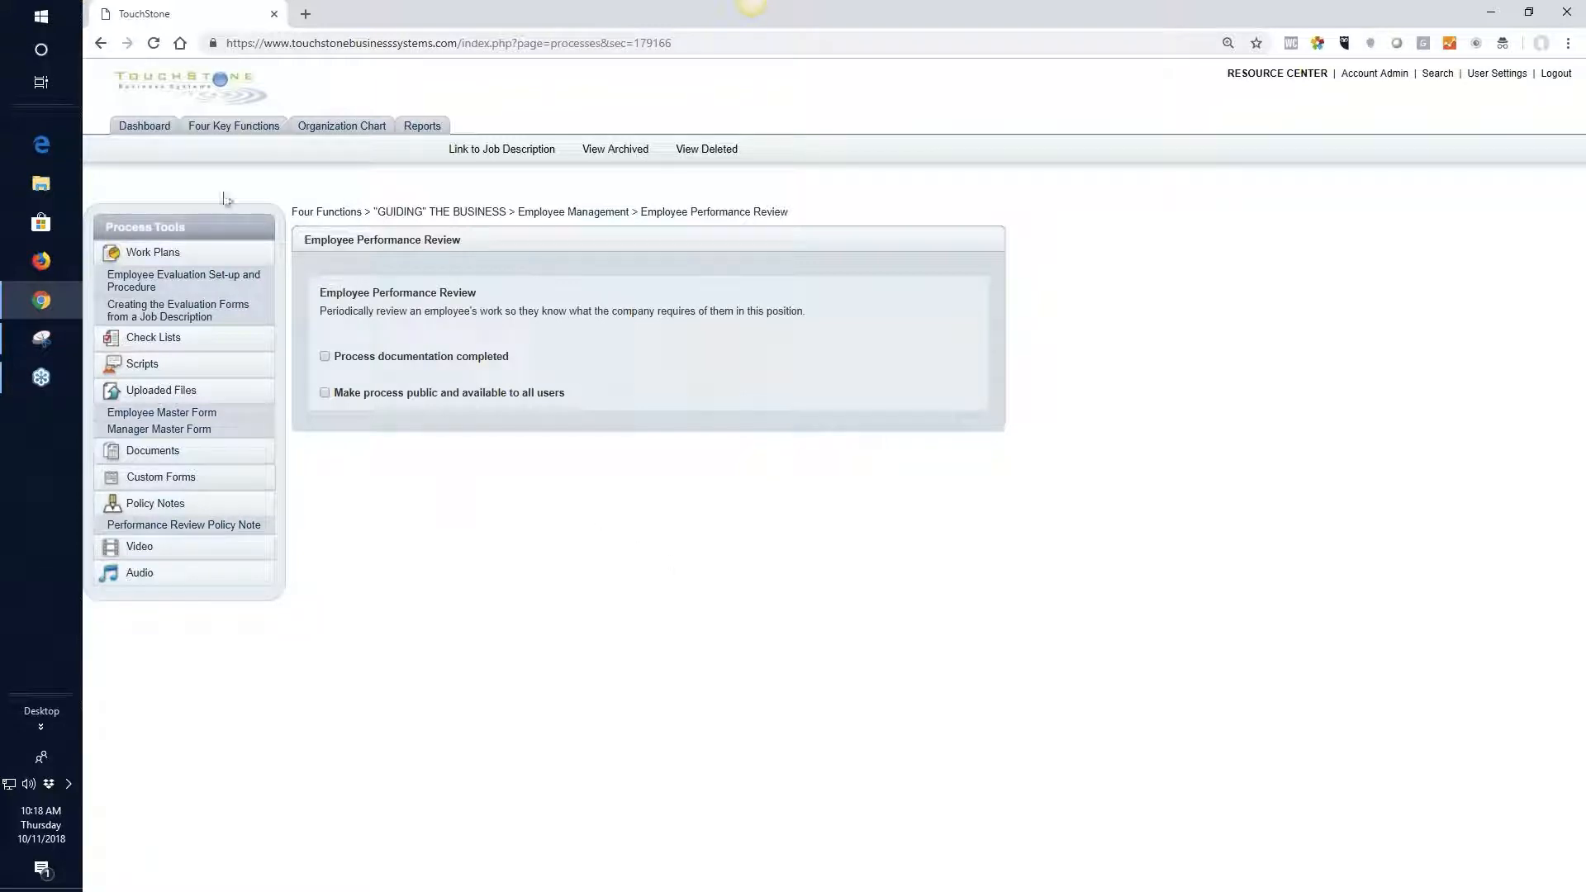
View the "Doing" The Business process list and the Search page, and return to the process list
click(233, 130)
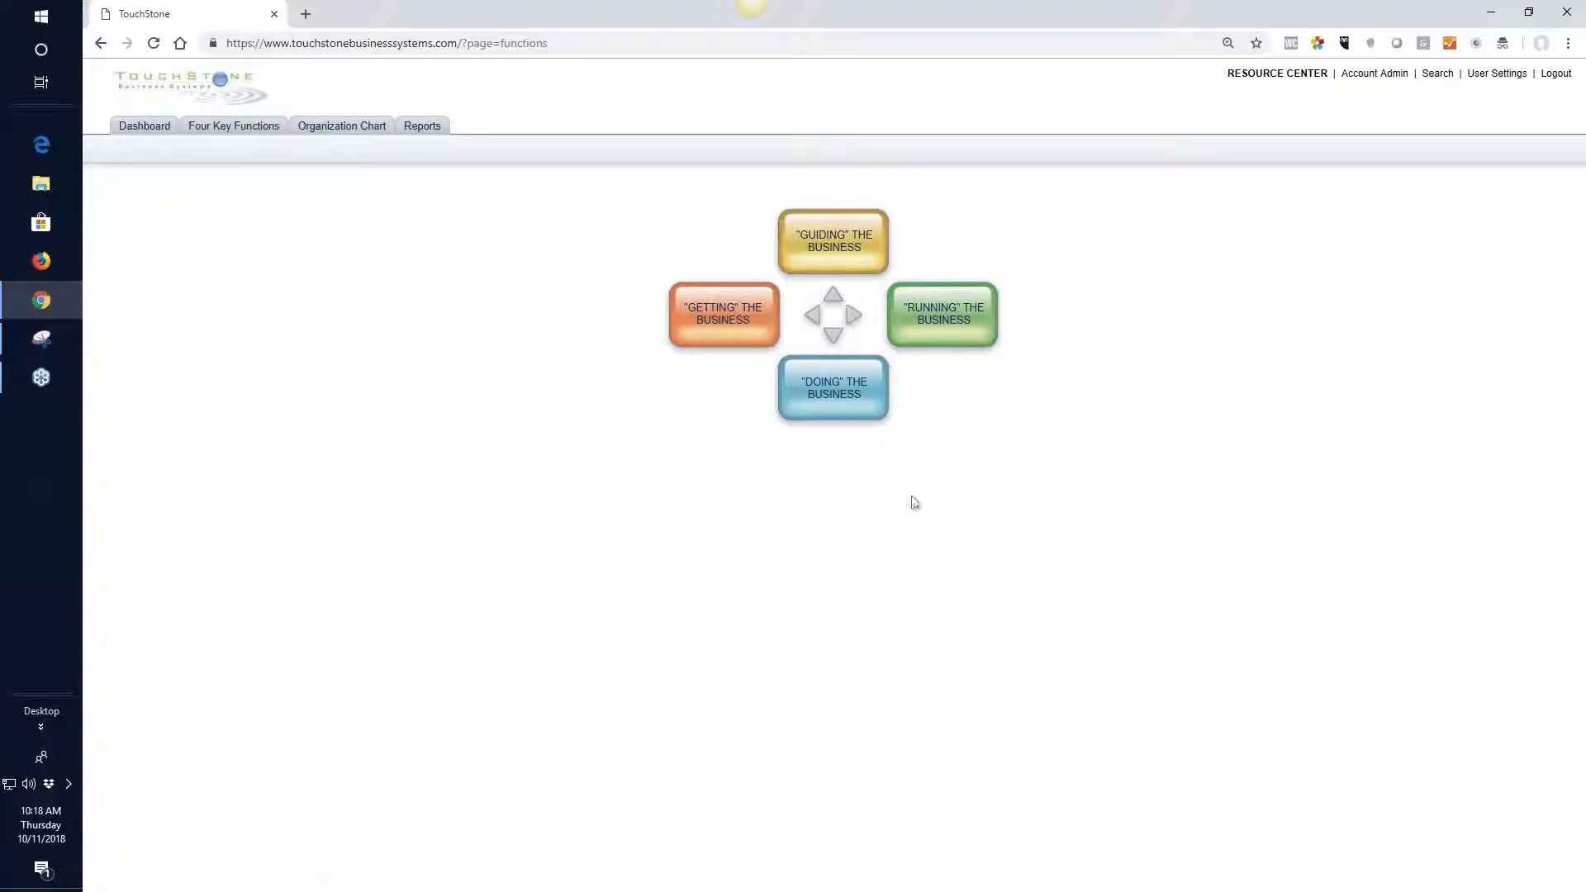
click(831, 392)
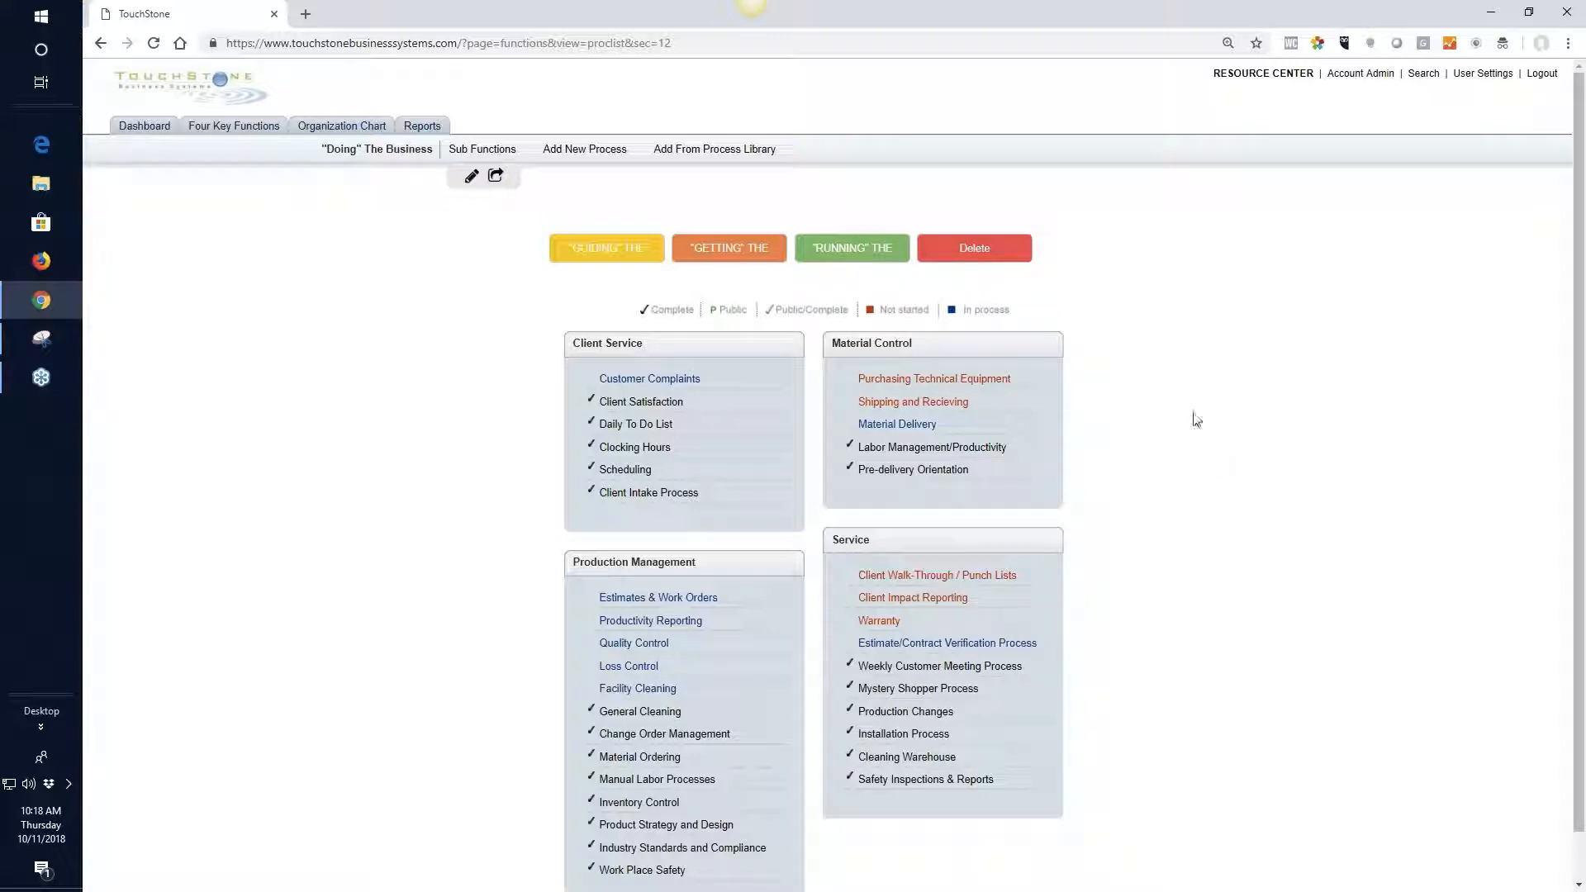
click(1423, 76)
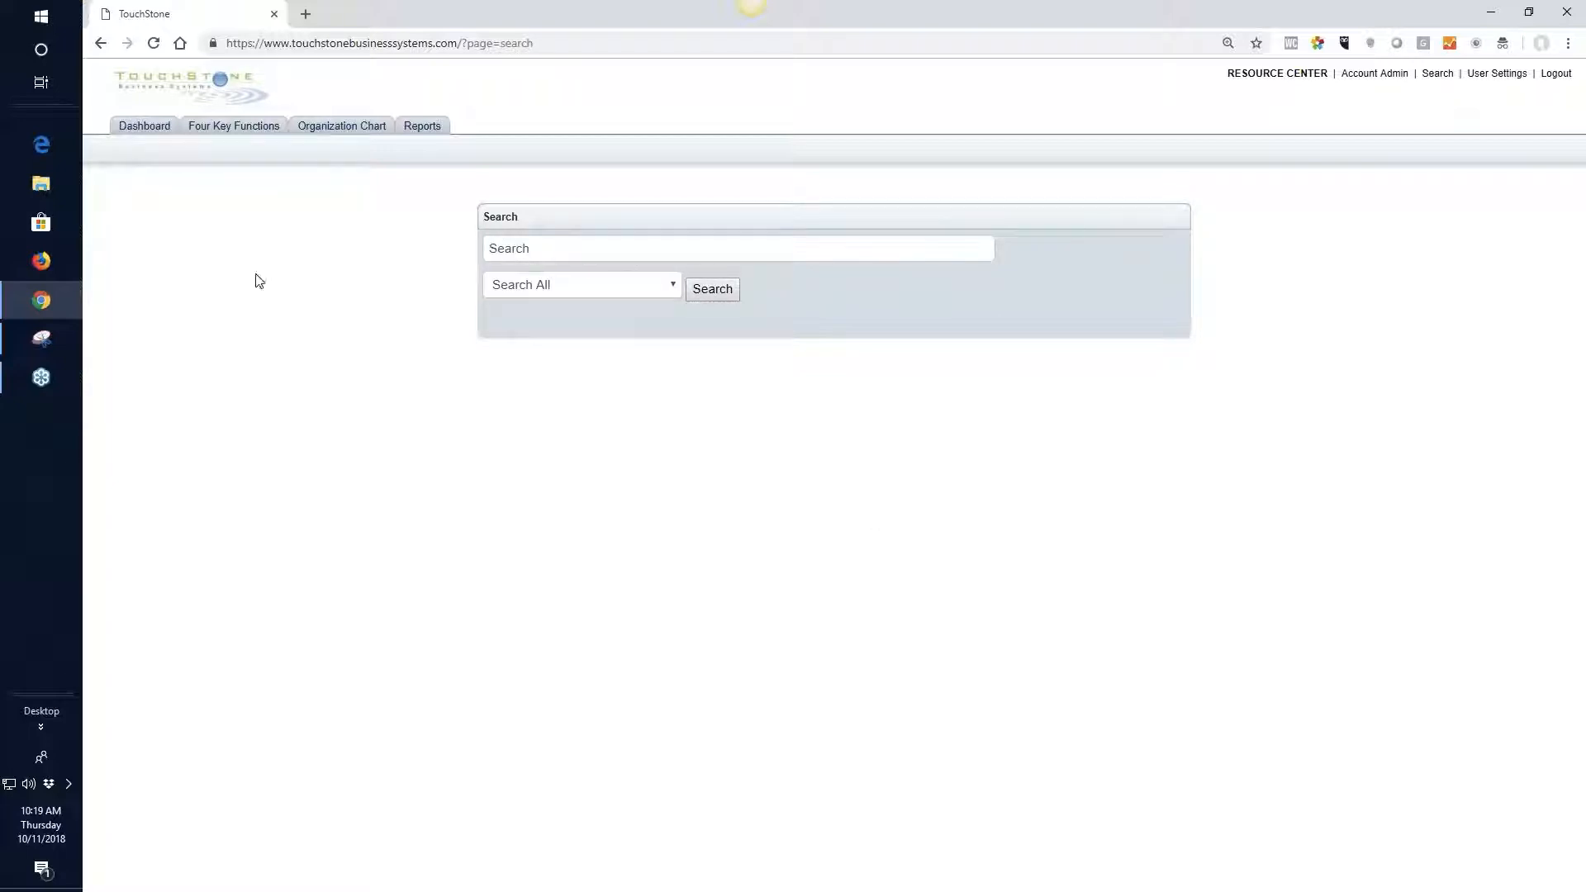
click(101, 44)
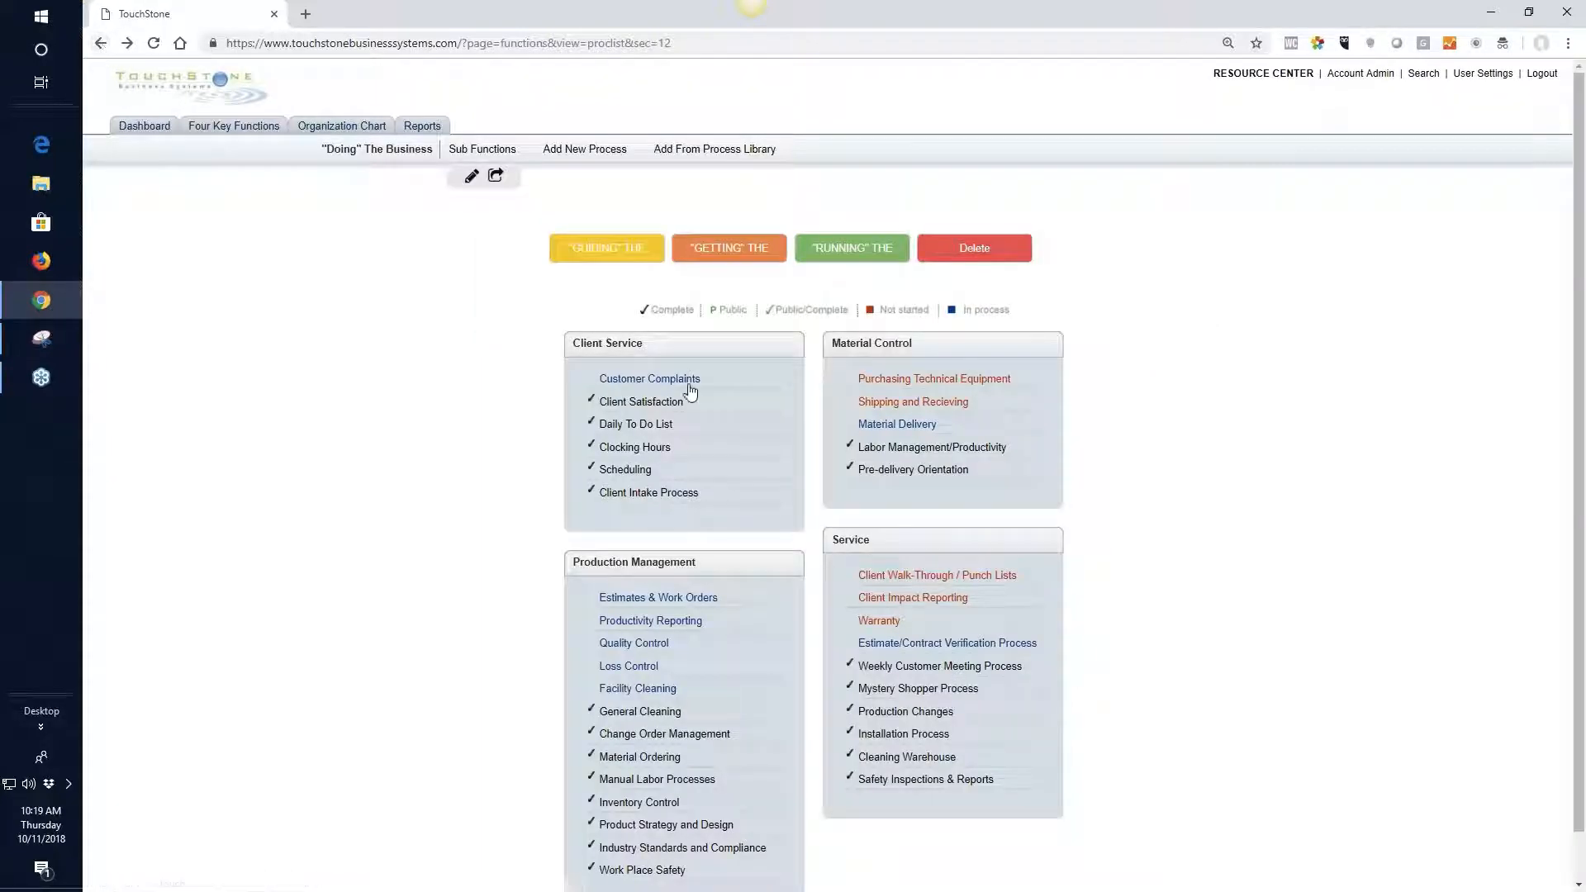
Open the Customer Complaint Guidelines work plan in the Customer Complaints process and view its print and email sharing options
click(673, 380)
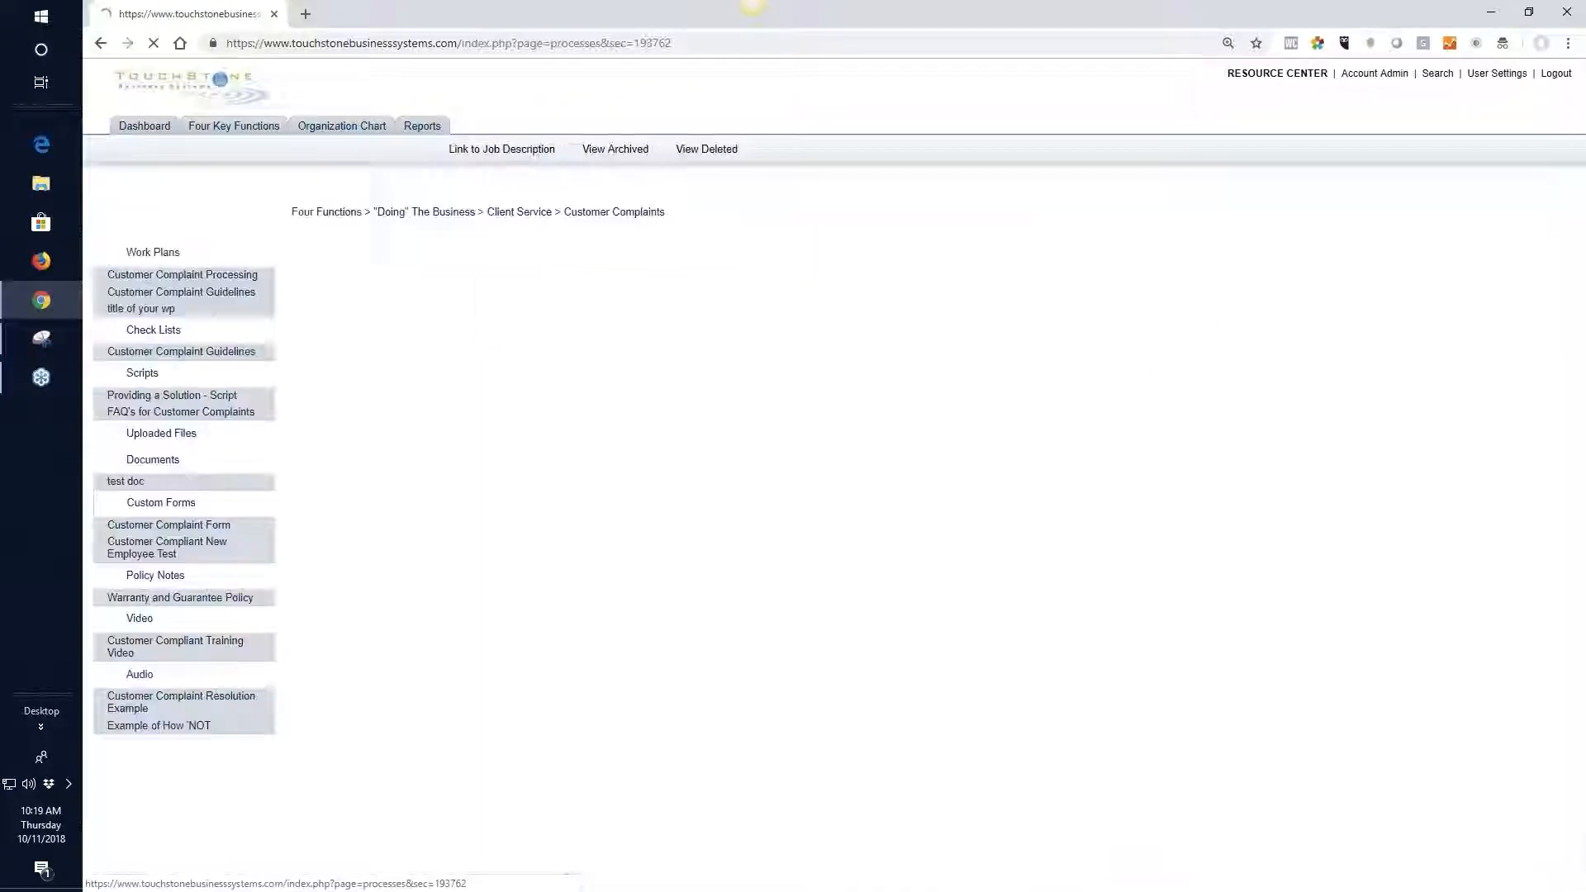
click(247, 295)
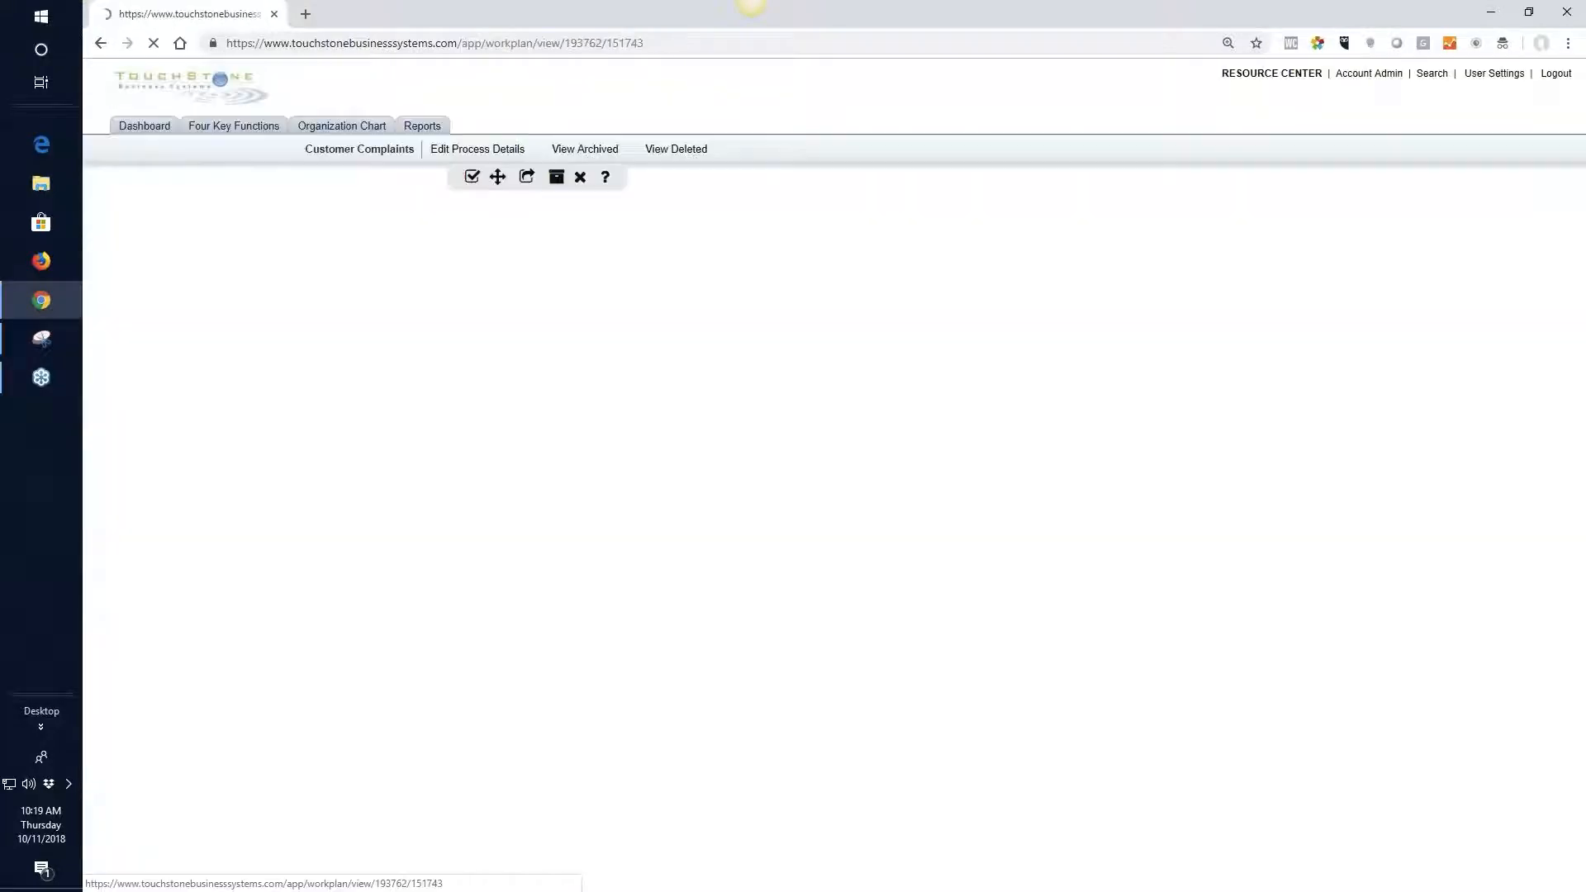
click(529, 185)
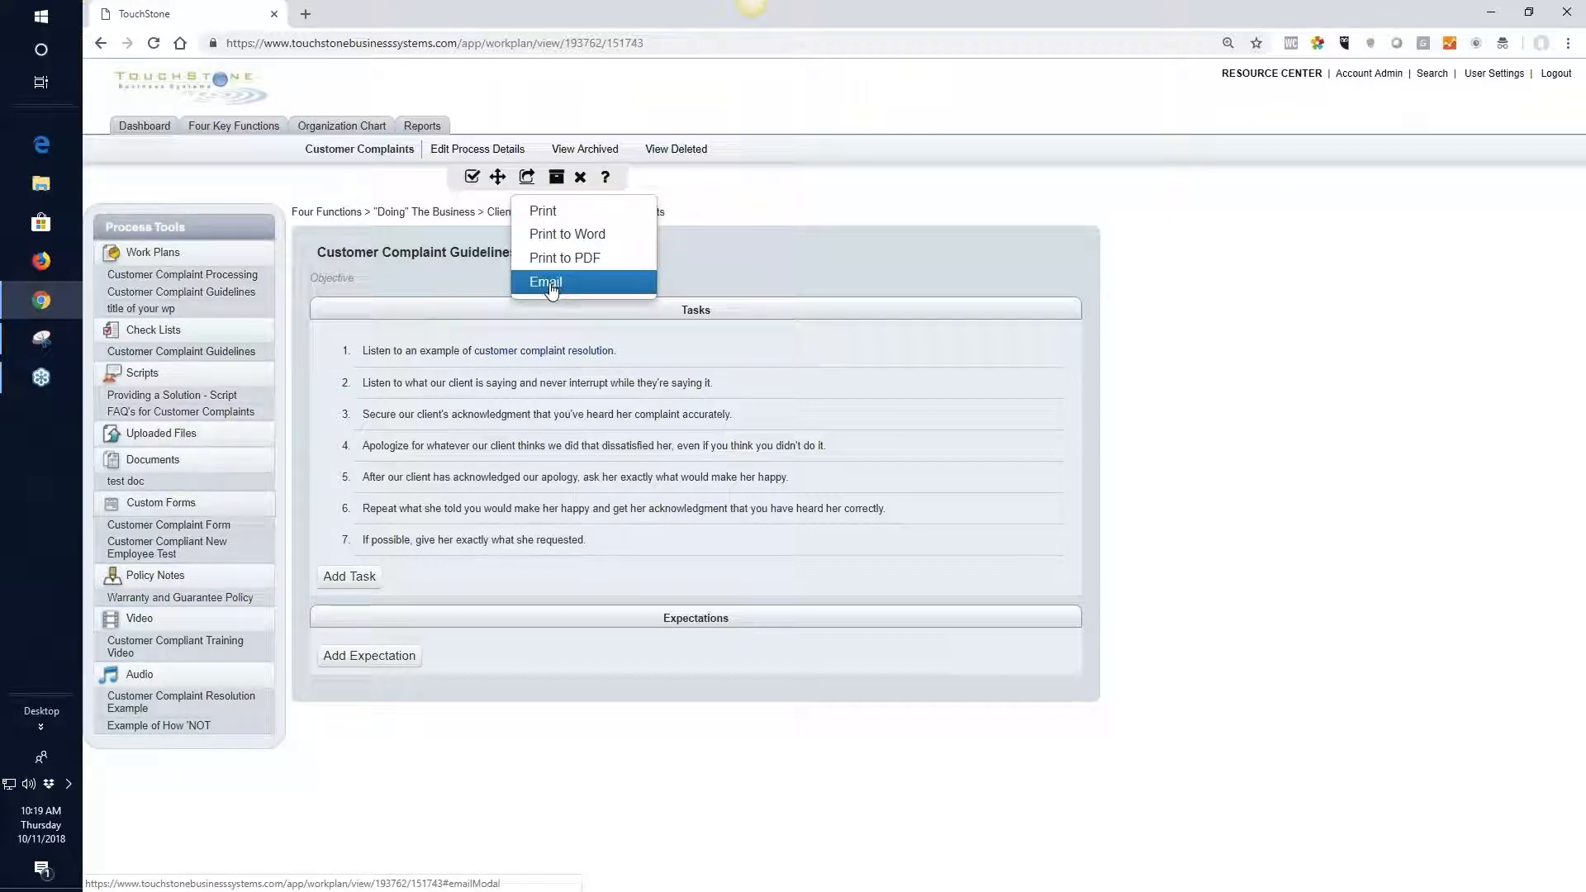
click(908, 244)
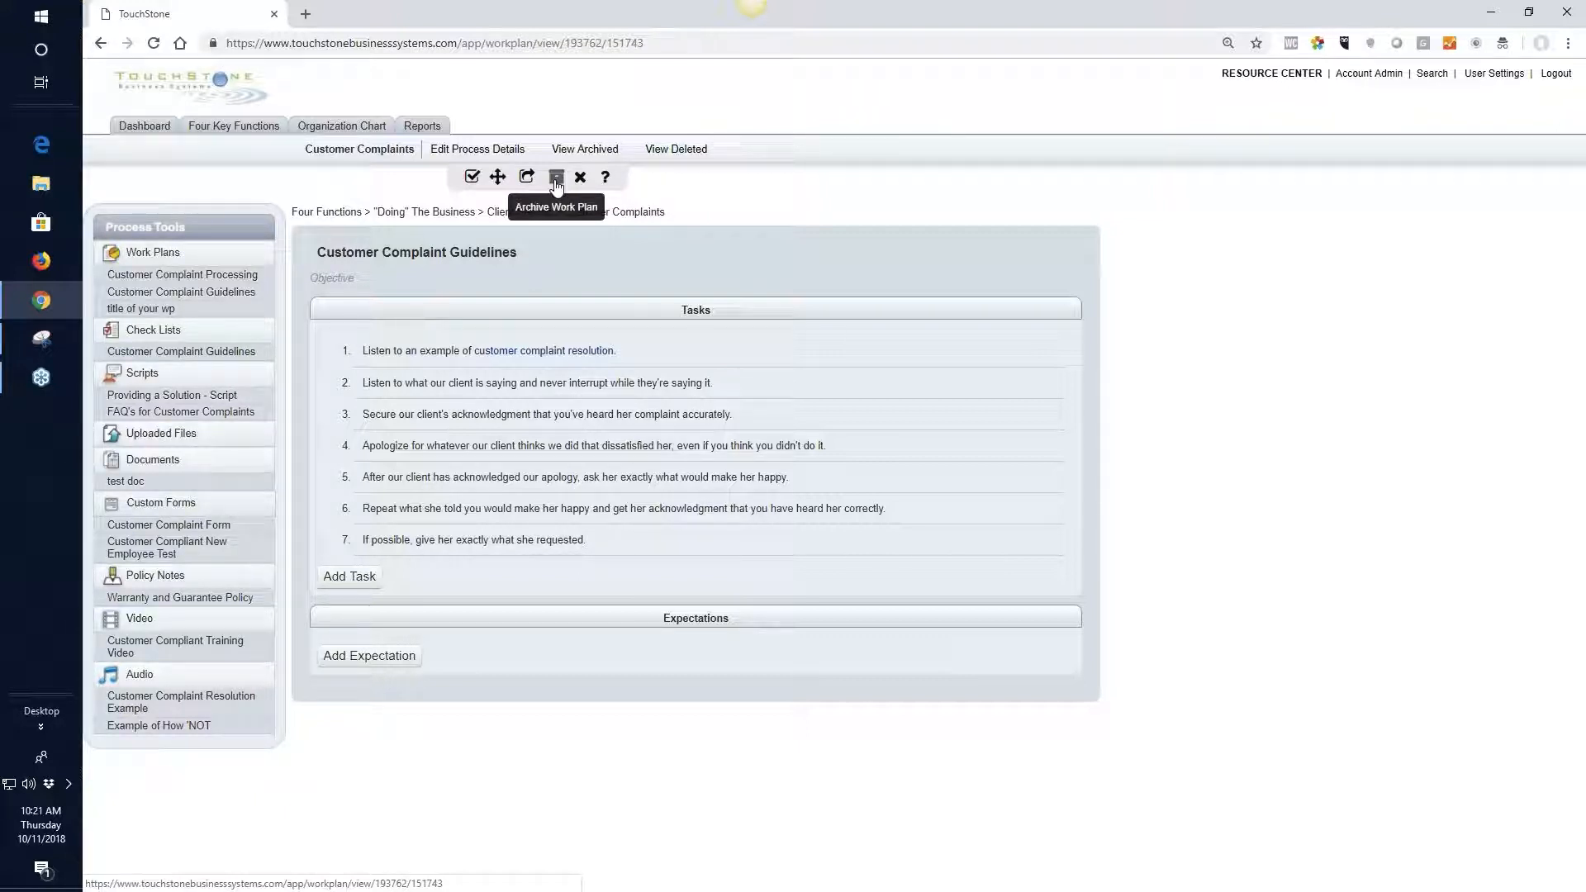
Rename the work plan as Customer Complaint Guidelines version 1 and save the title
click(539, 255)
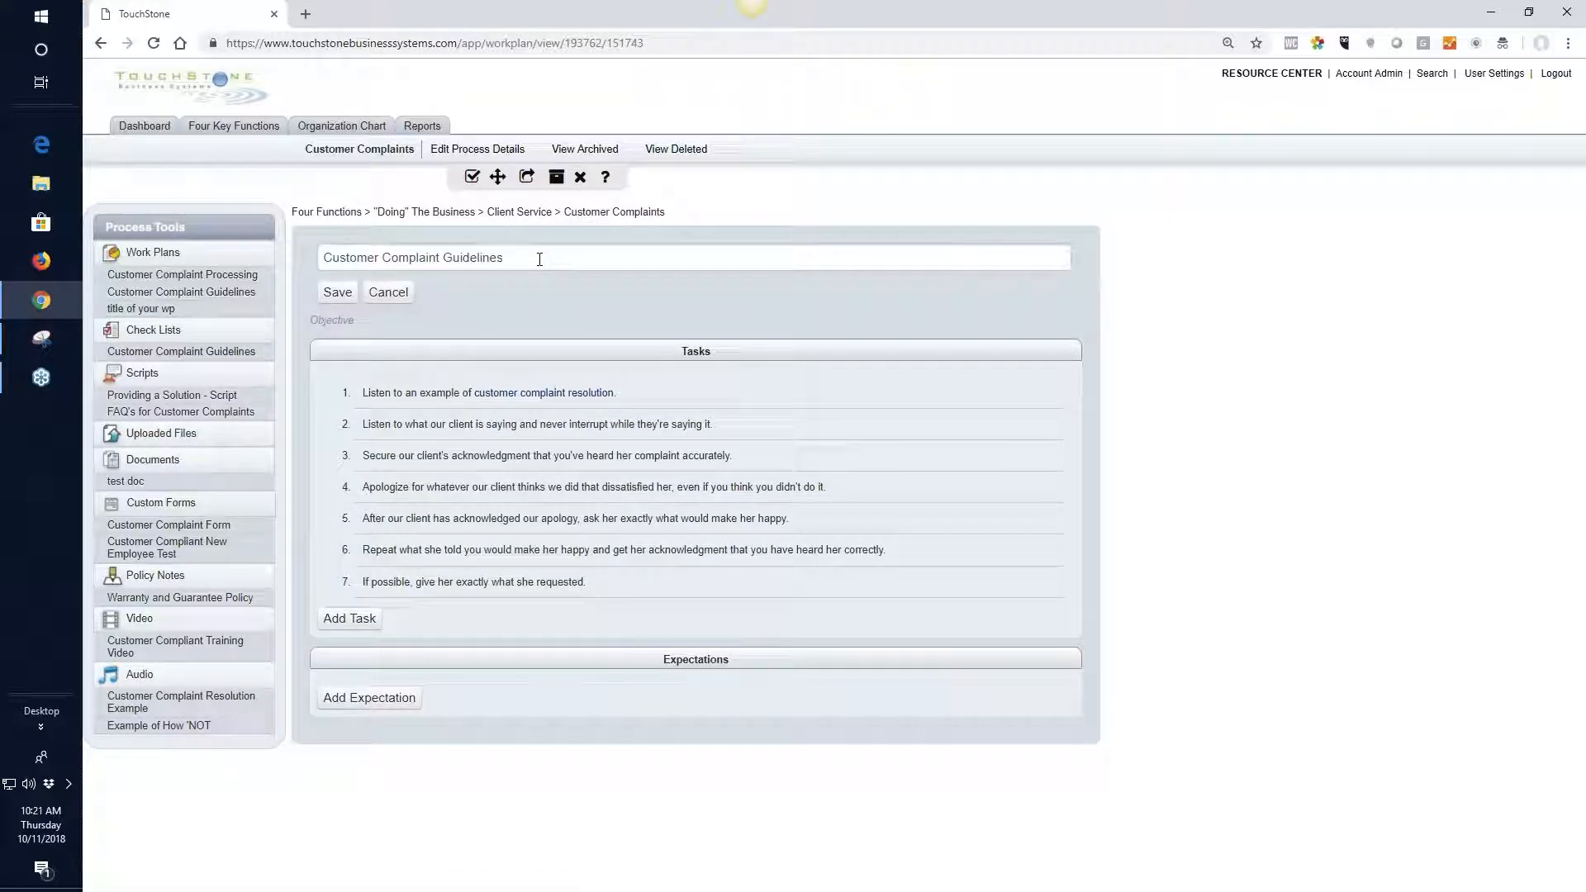
click(539, 259)
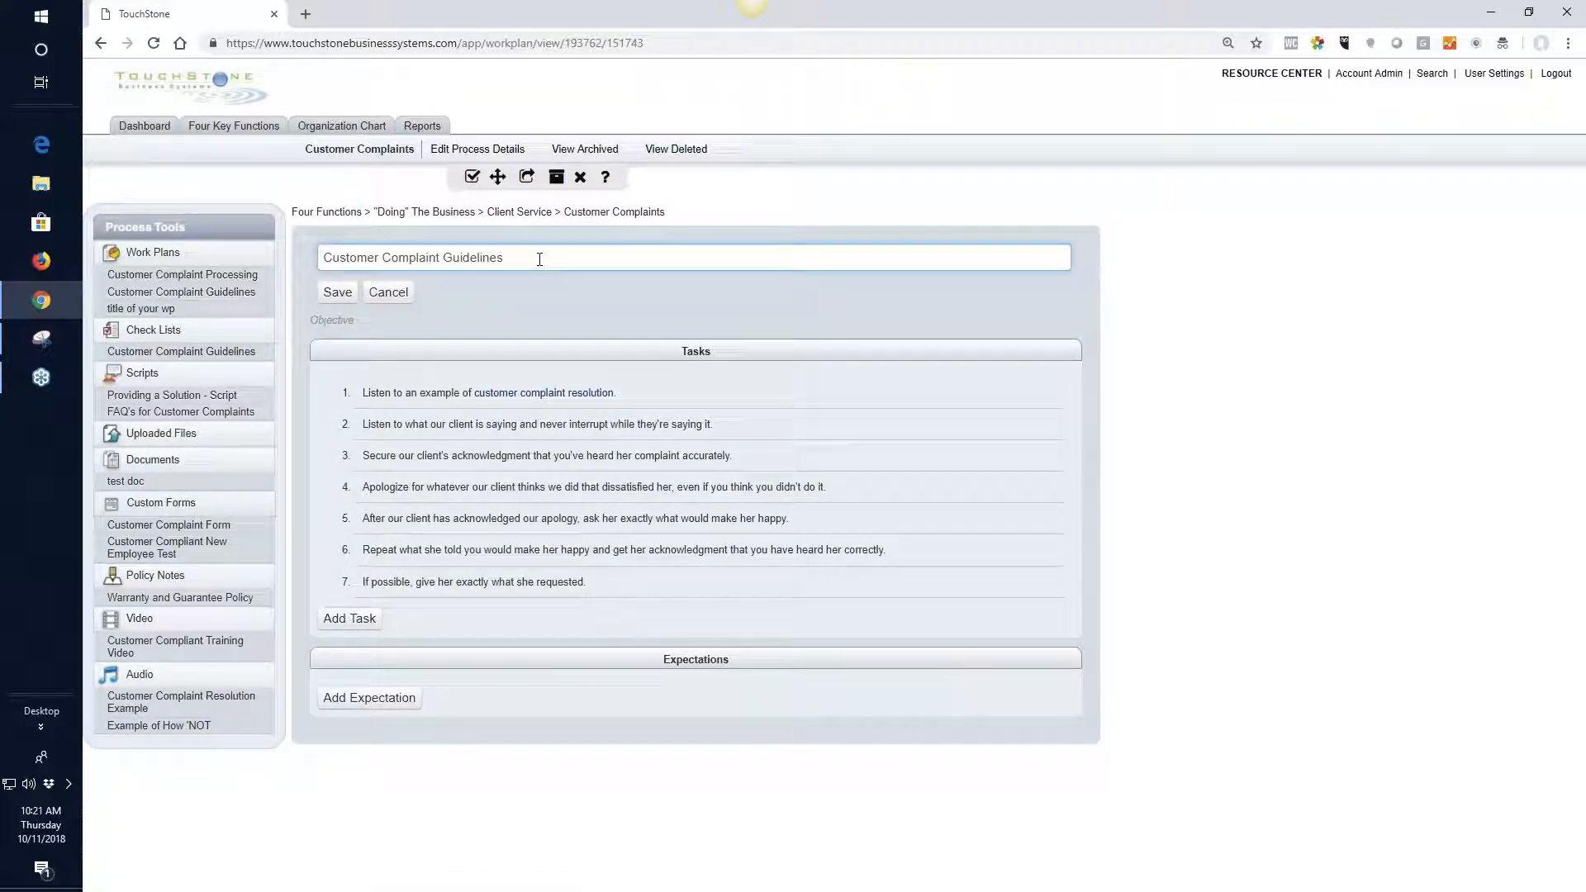
text(version 1)
right_click(533, 258)
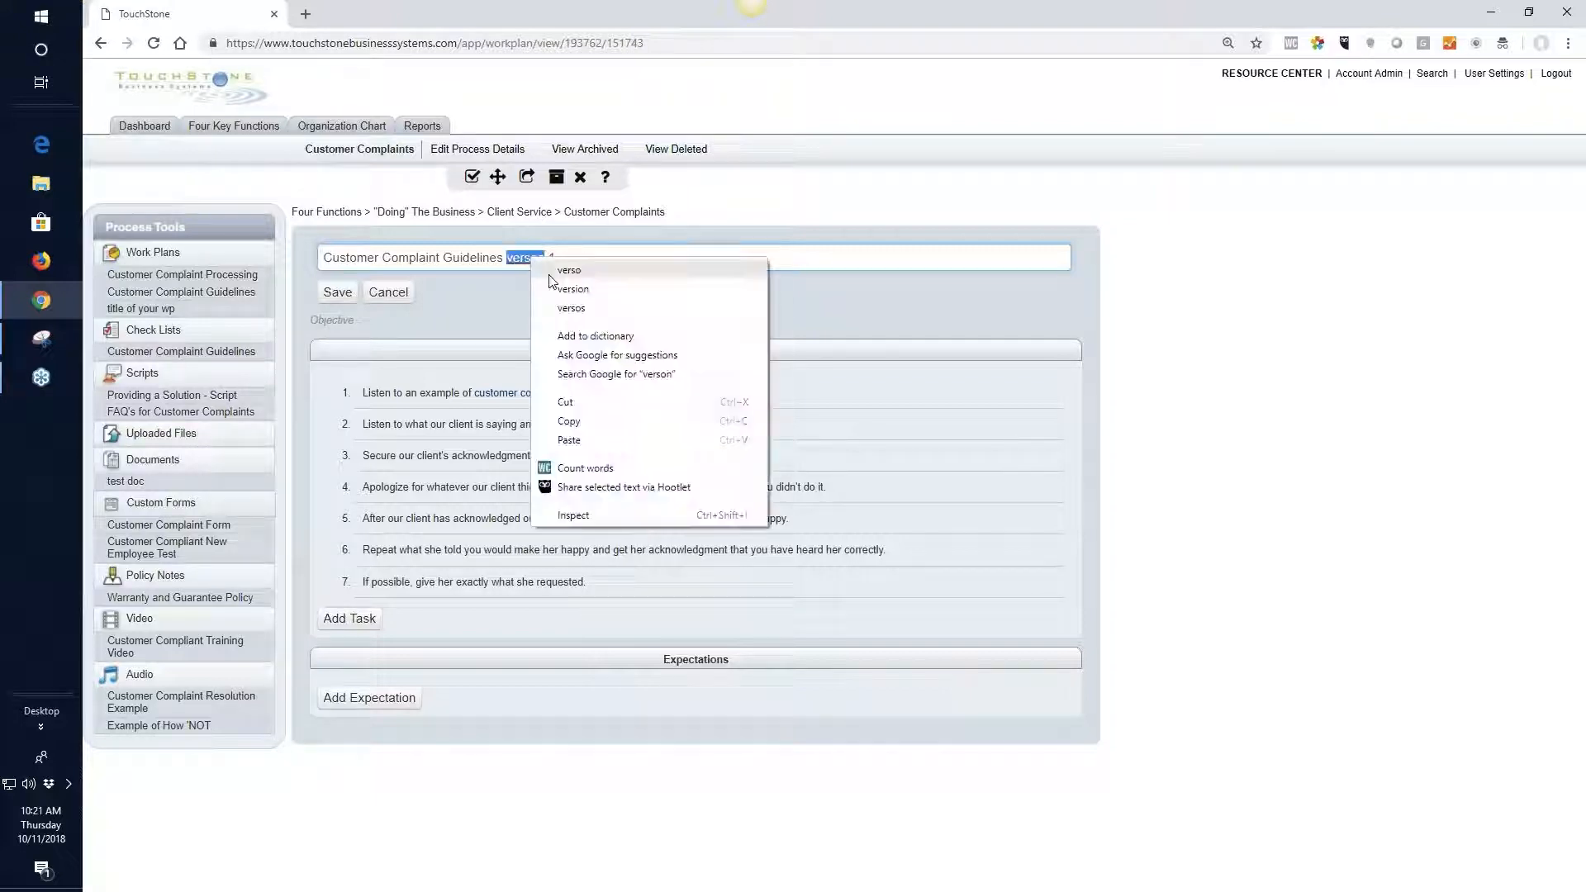
click(565, 270)
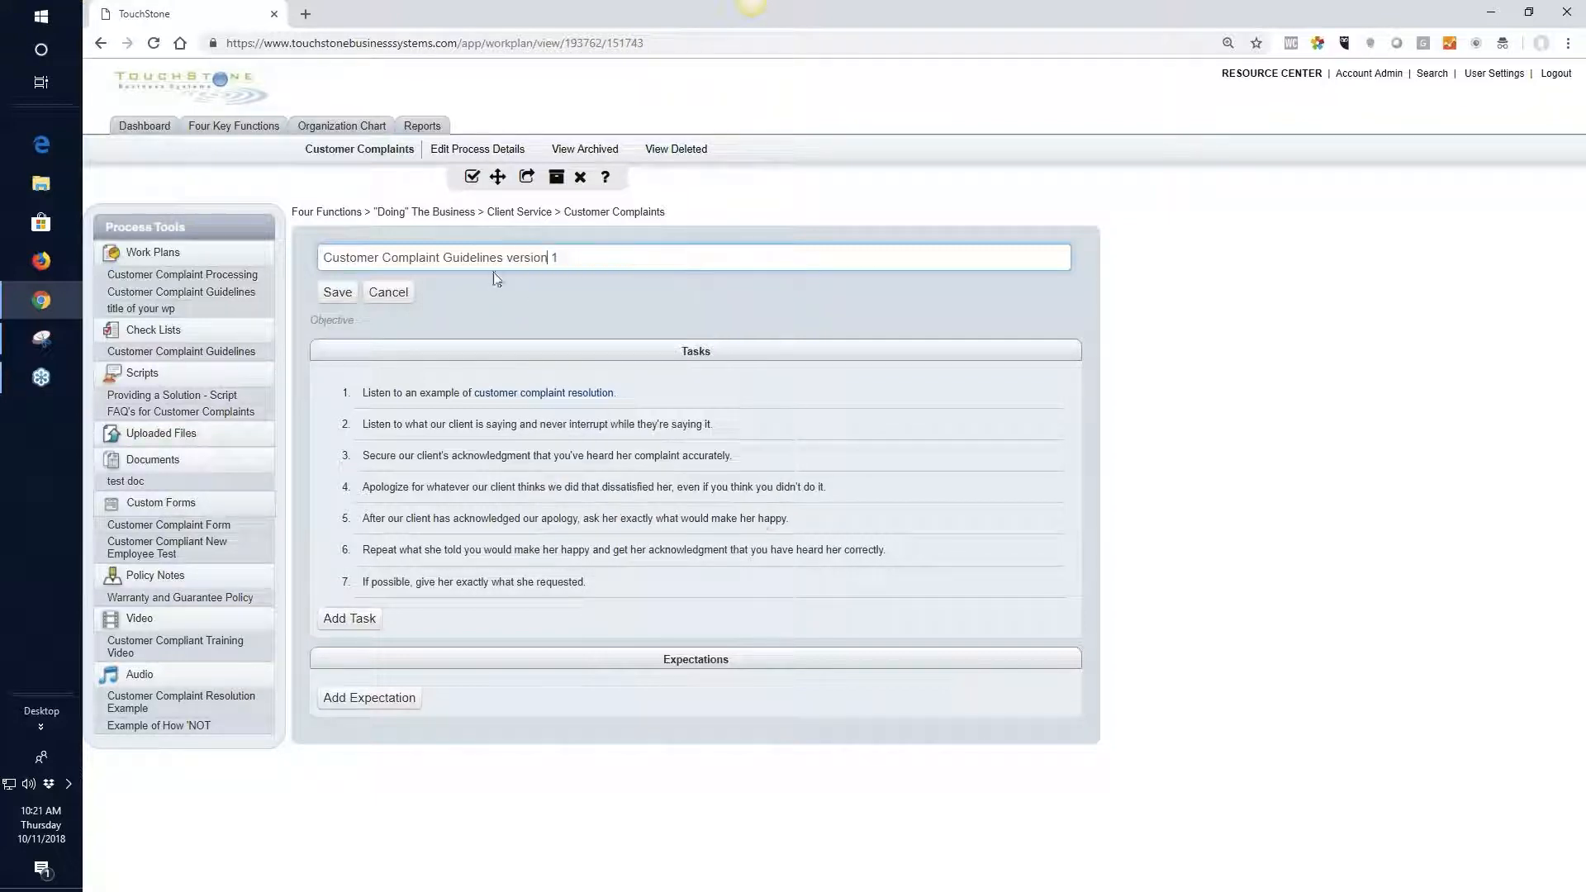
click(338, 292)
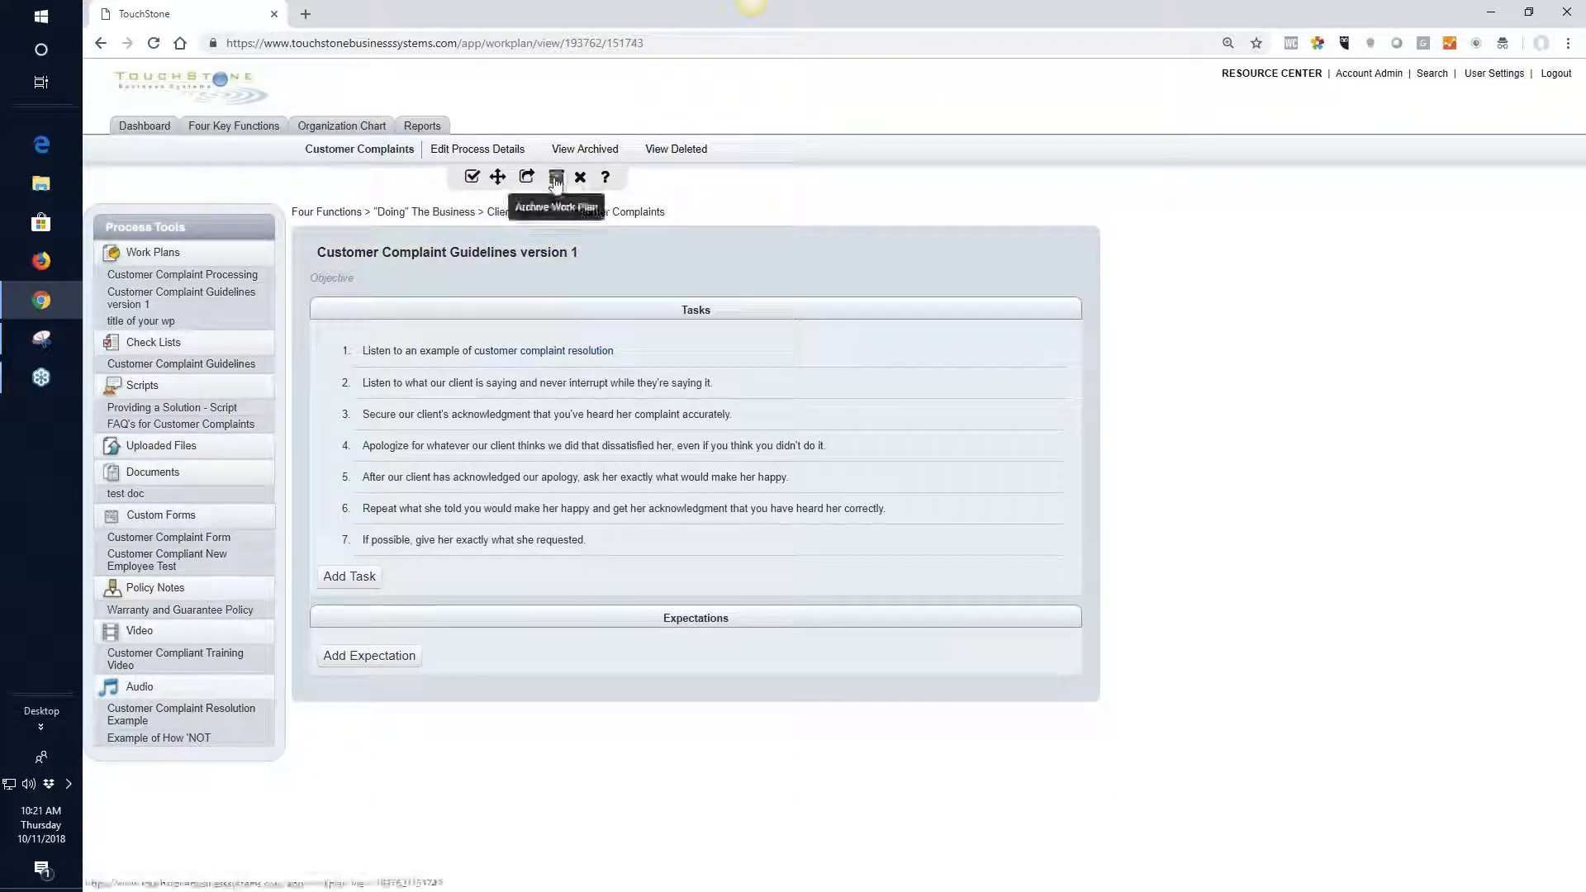
Archive the version 1 work plan, then set the active plan's title to Customer Complaint Guidelines
click(557, 178)
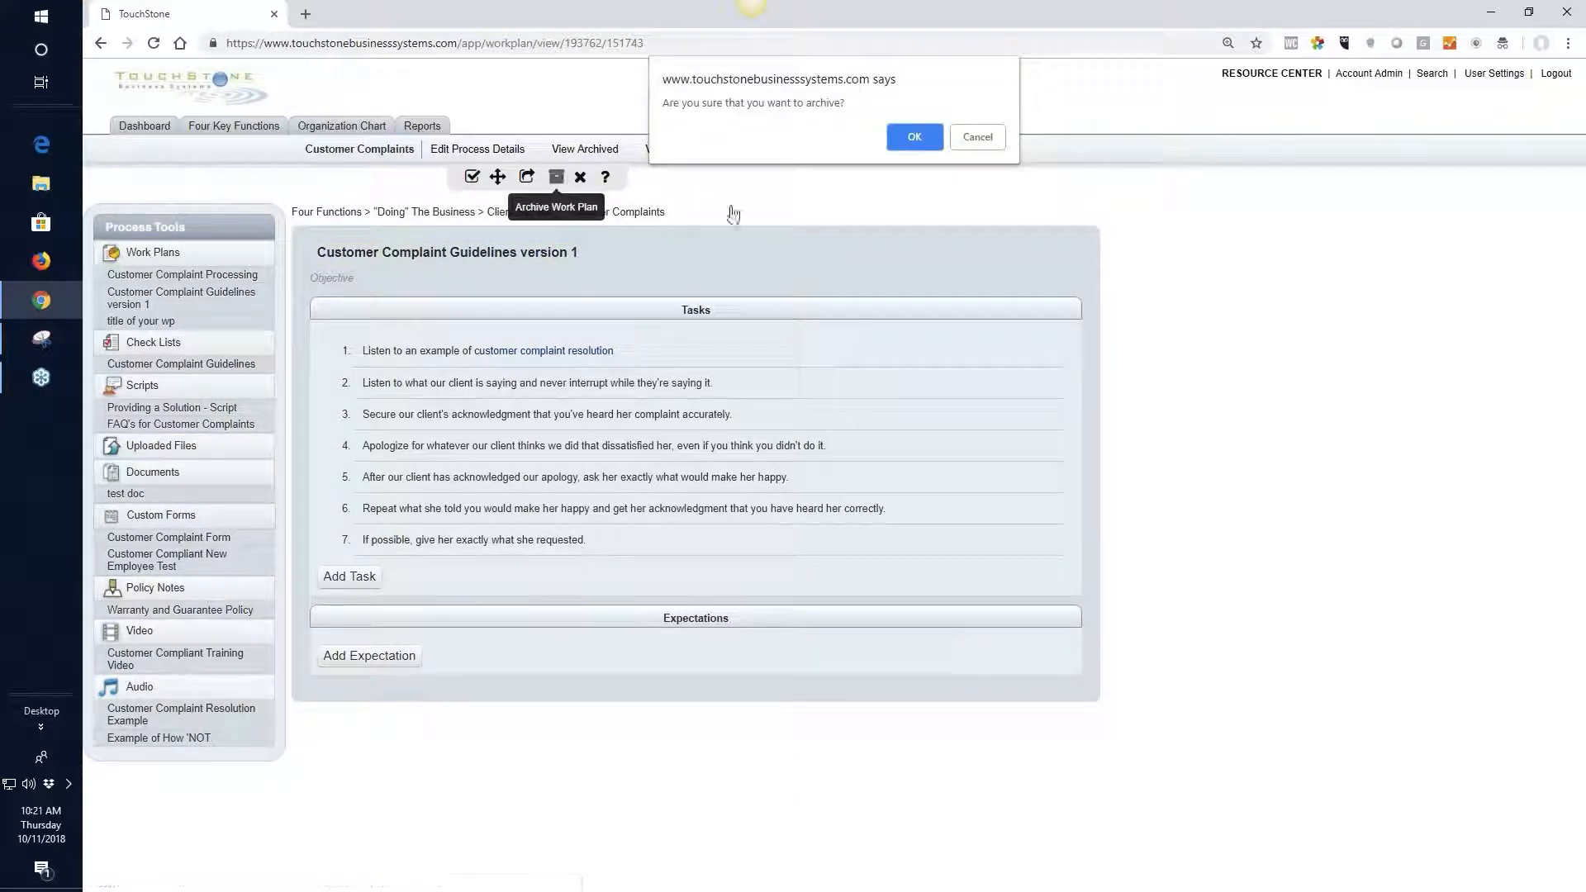
click(913, 138)
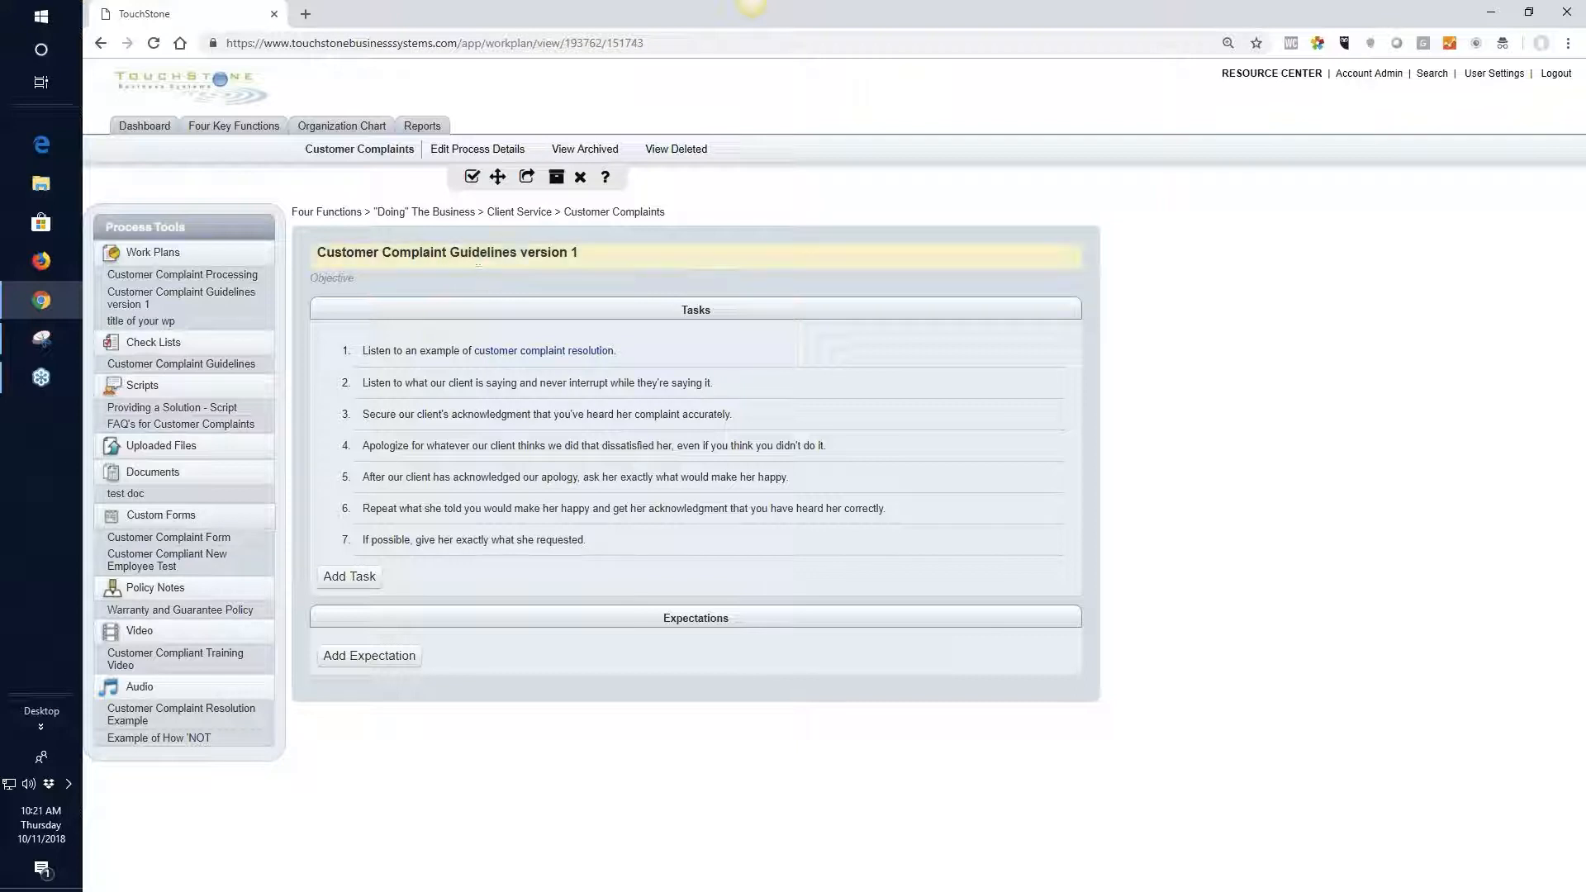
click(487, 252)
drag(577, 257, 508, 262)
key(BackSpace)
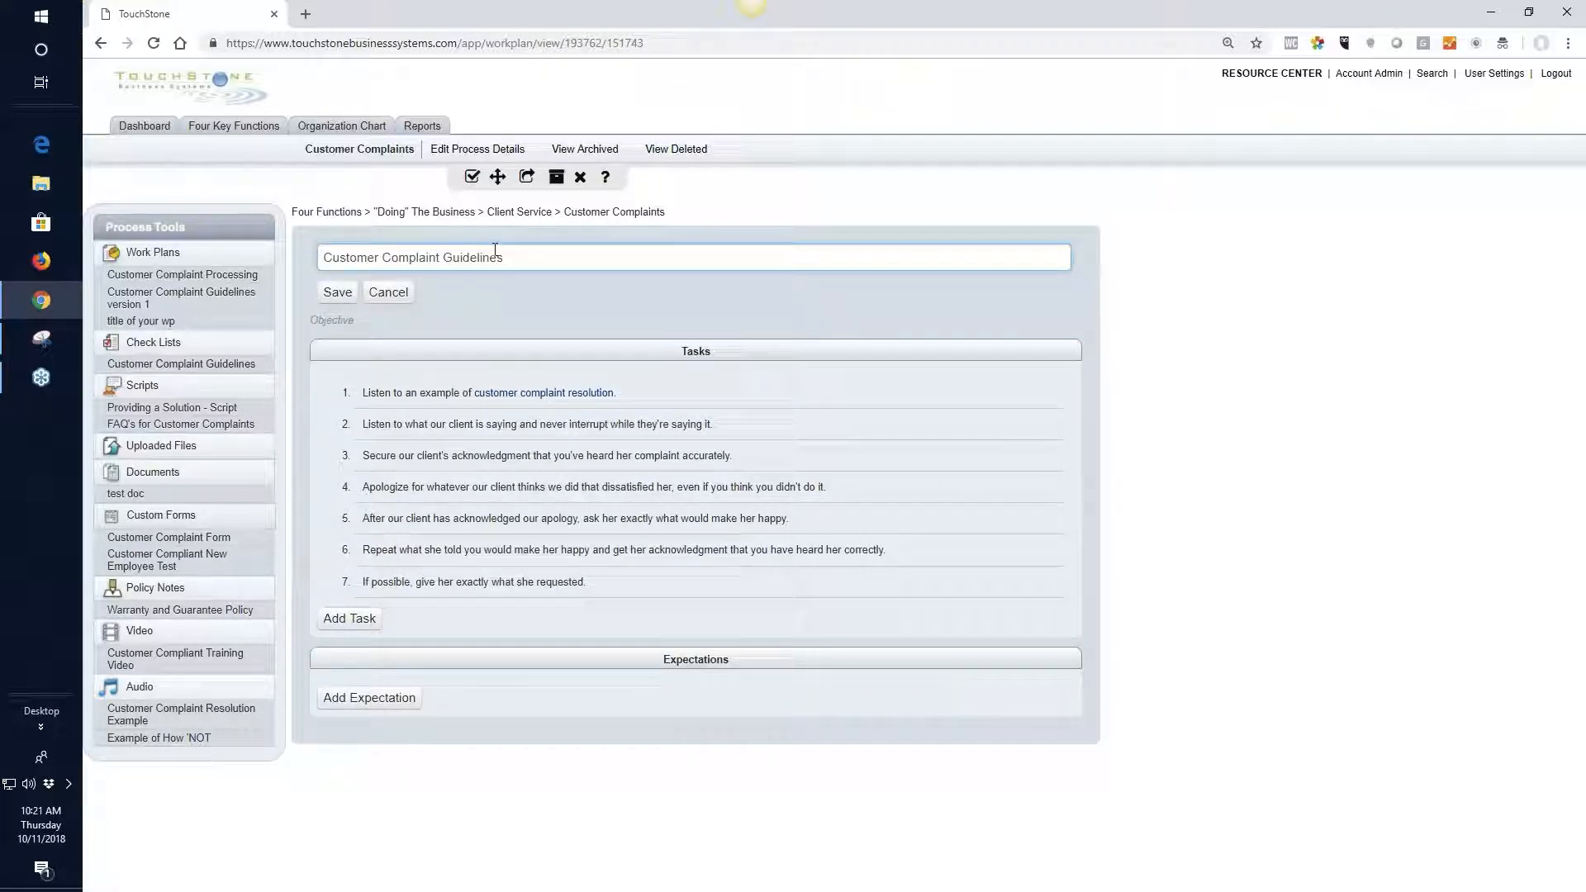
click(323, 291)
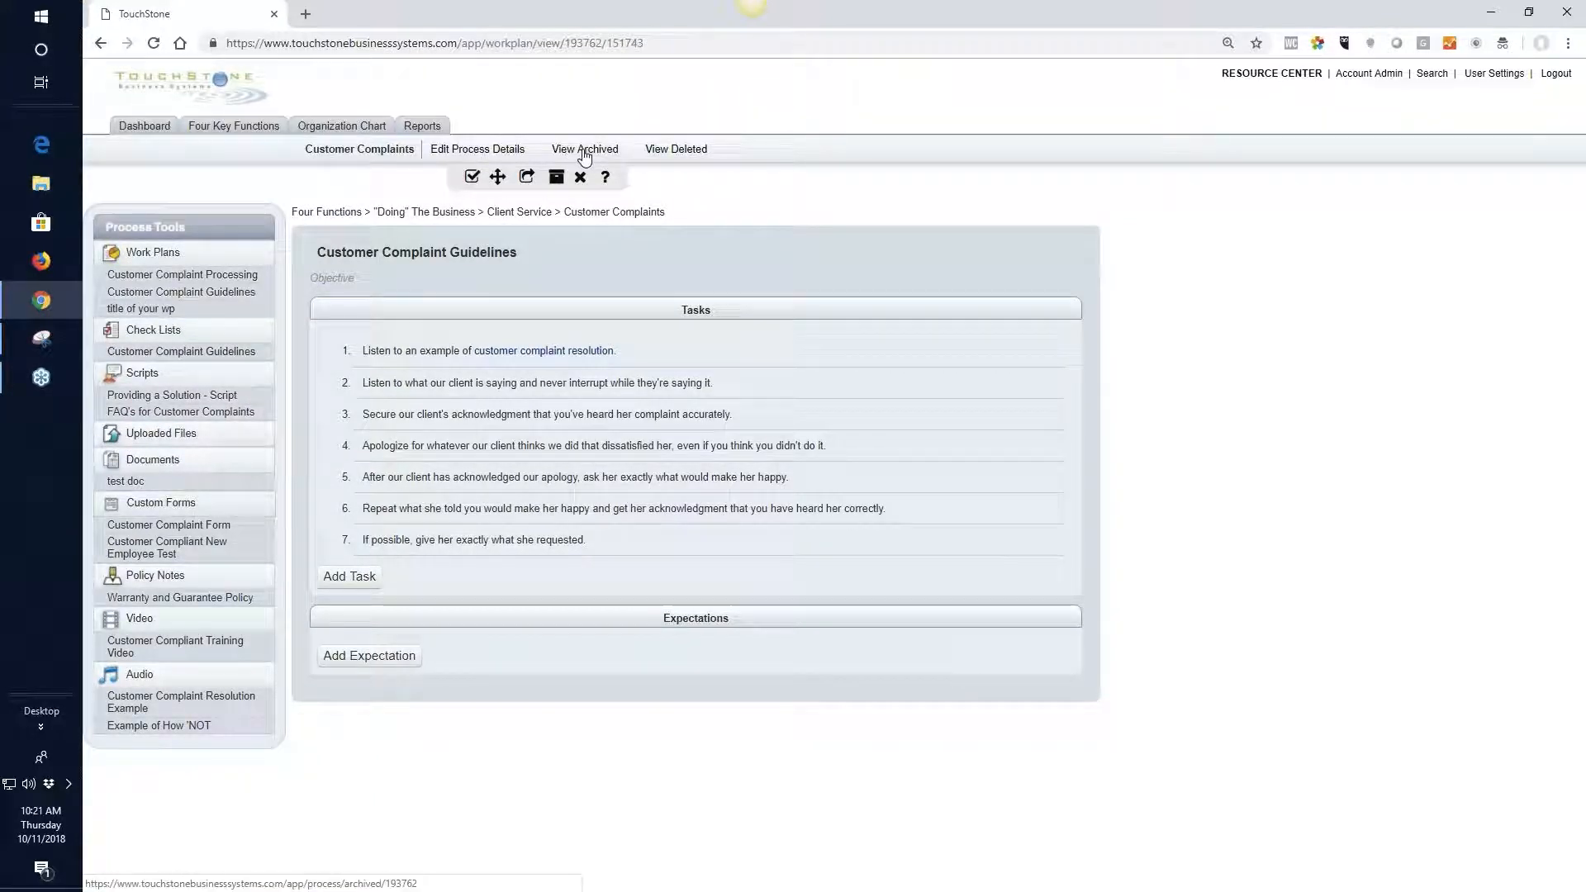
Restore Customer Complaint Guidelines version 1 from the archived work plans and delete the restored copy
click(585, 153)
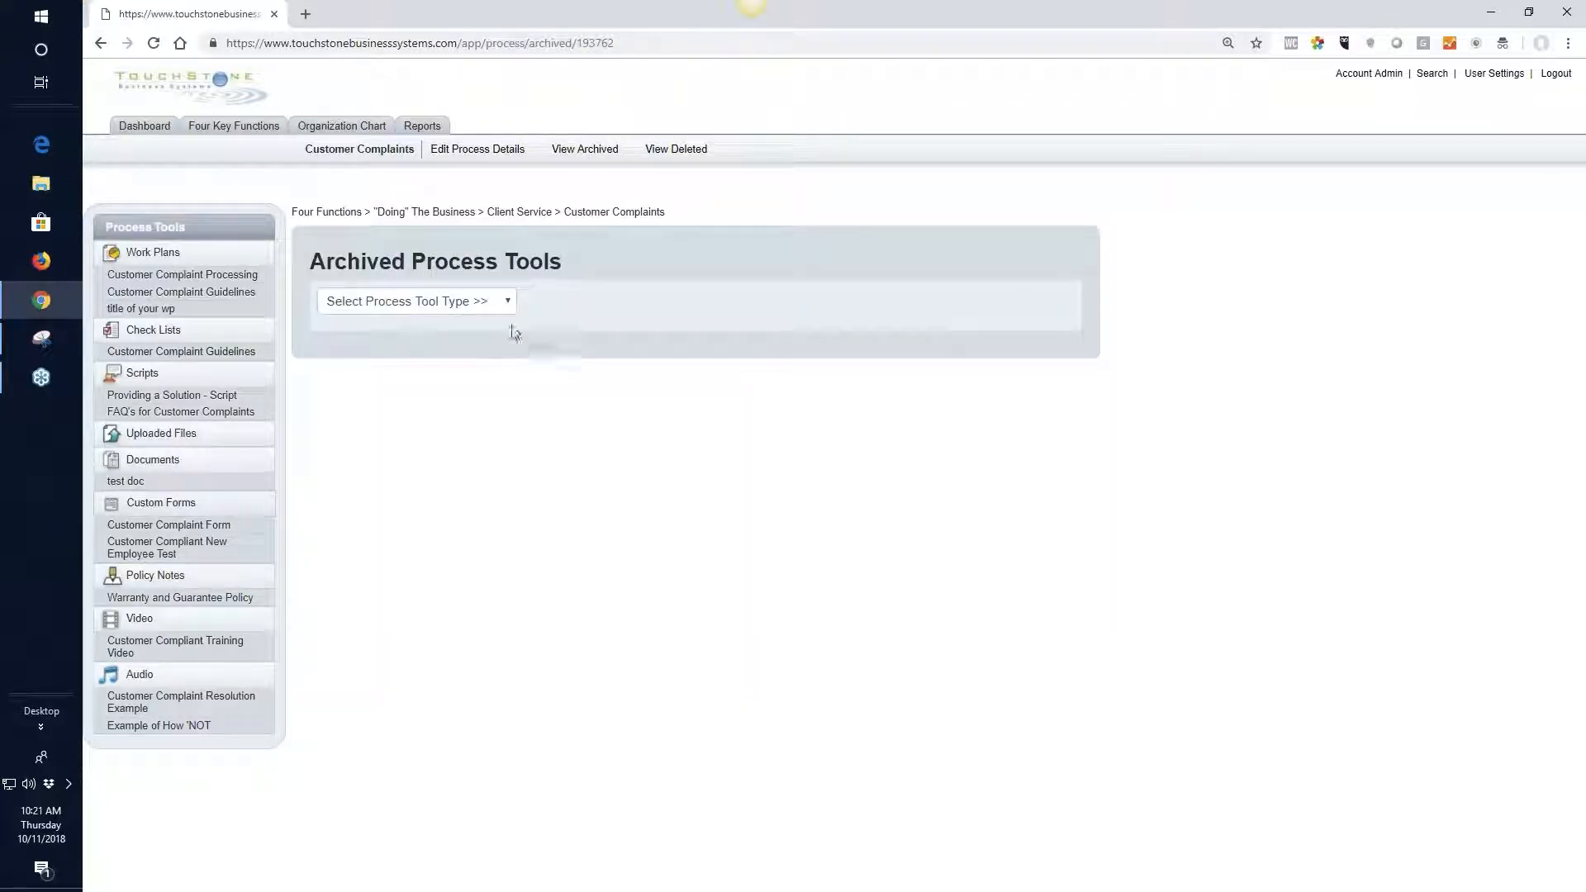
click(505, 302)
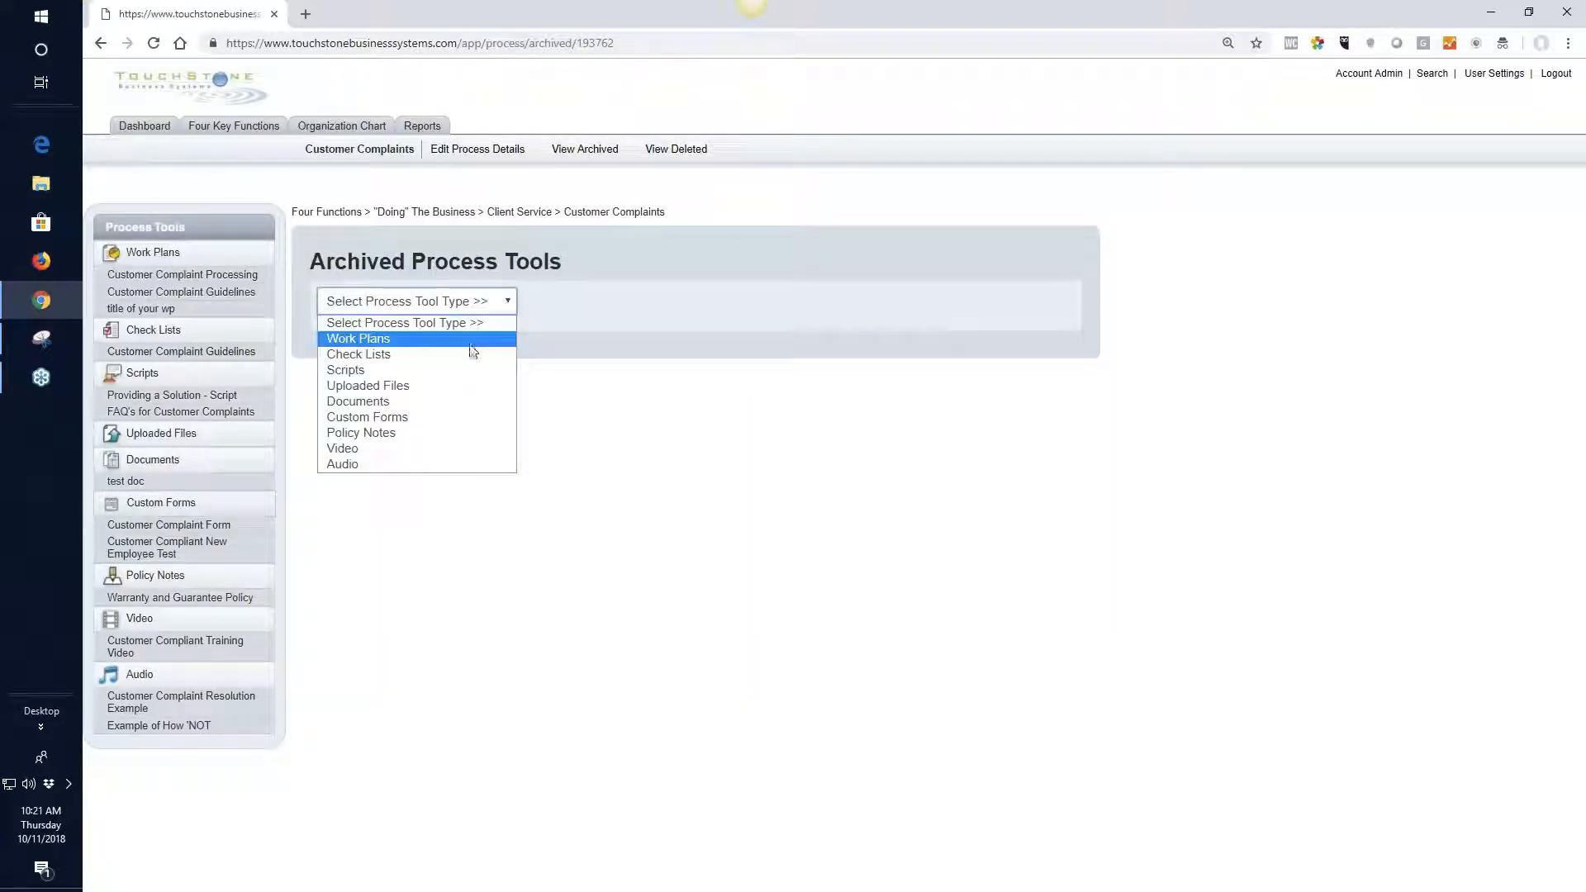
click(446, 347)
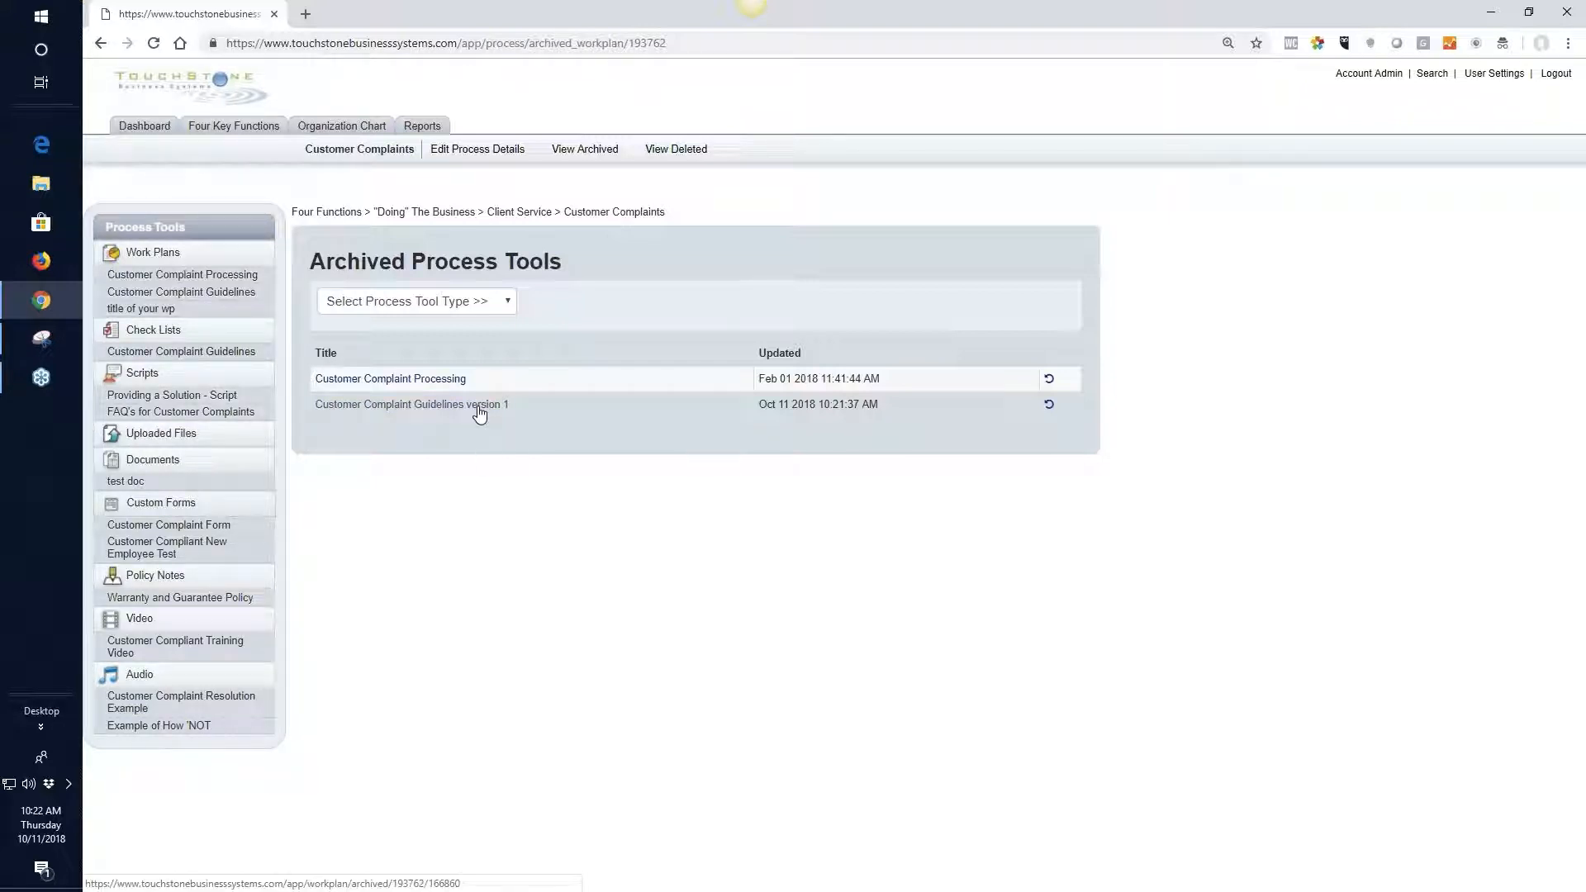
click(1049, 408)
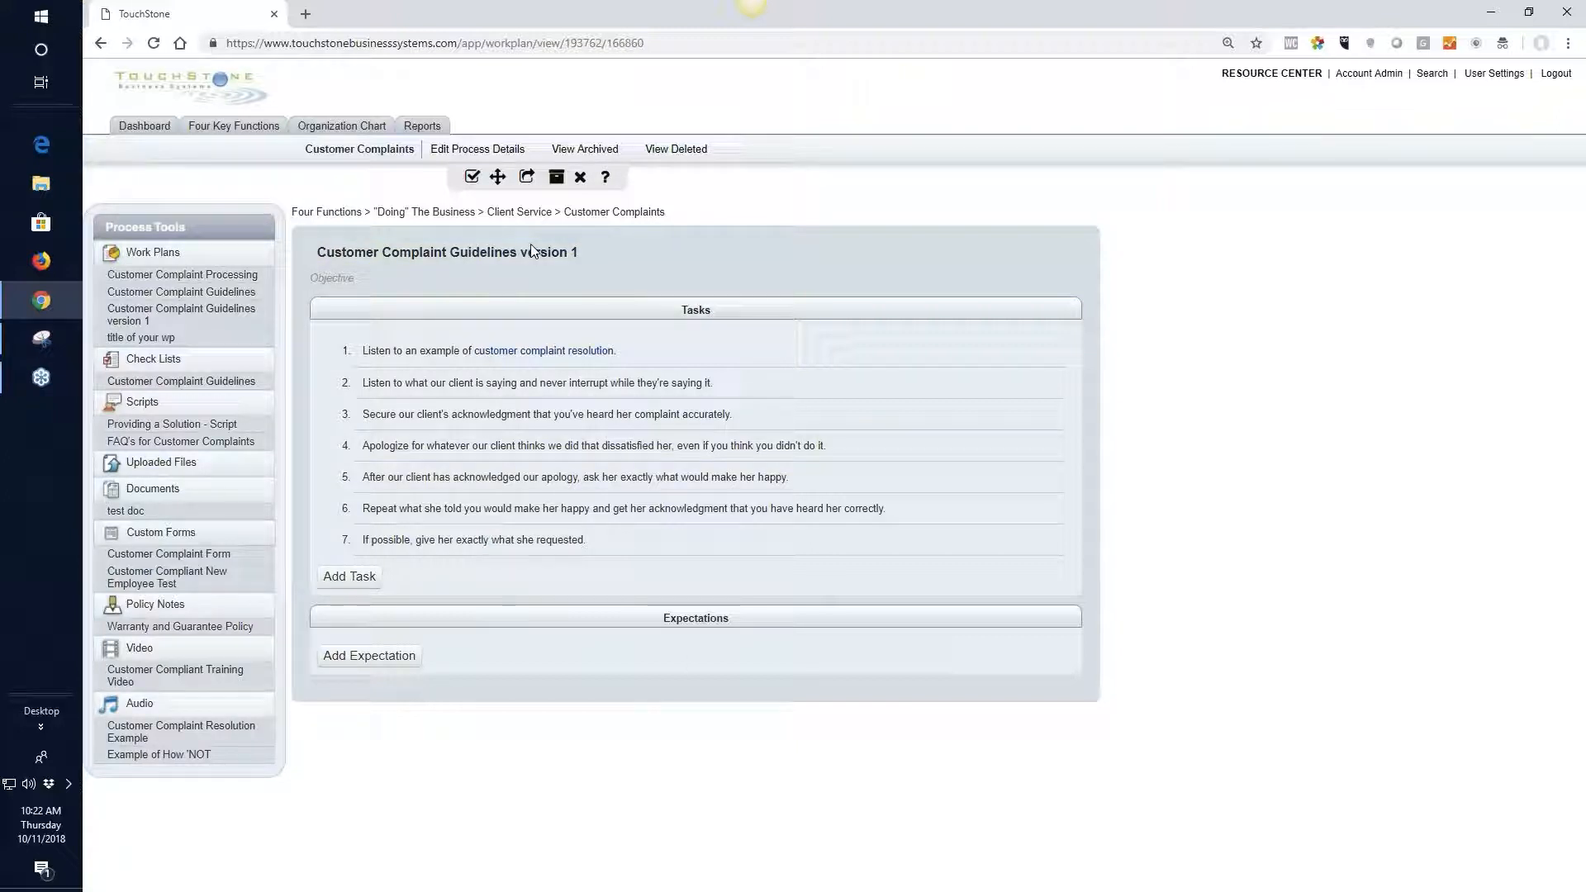
click(581, 180)
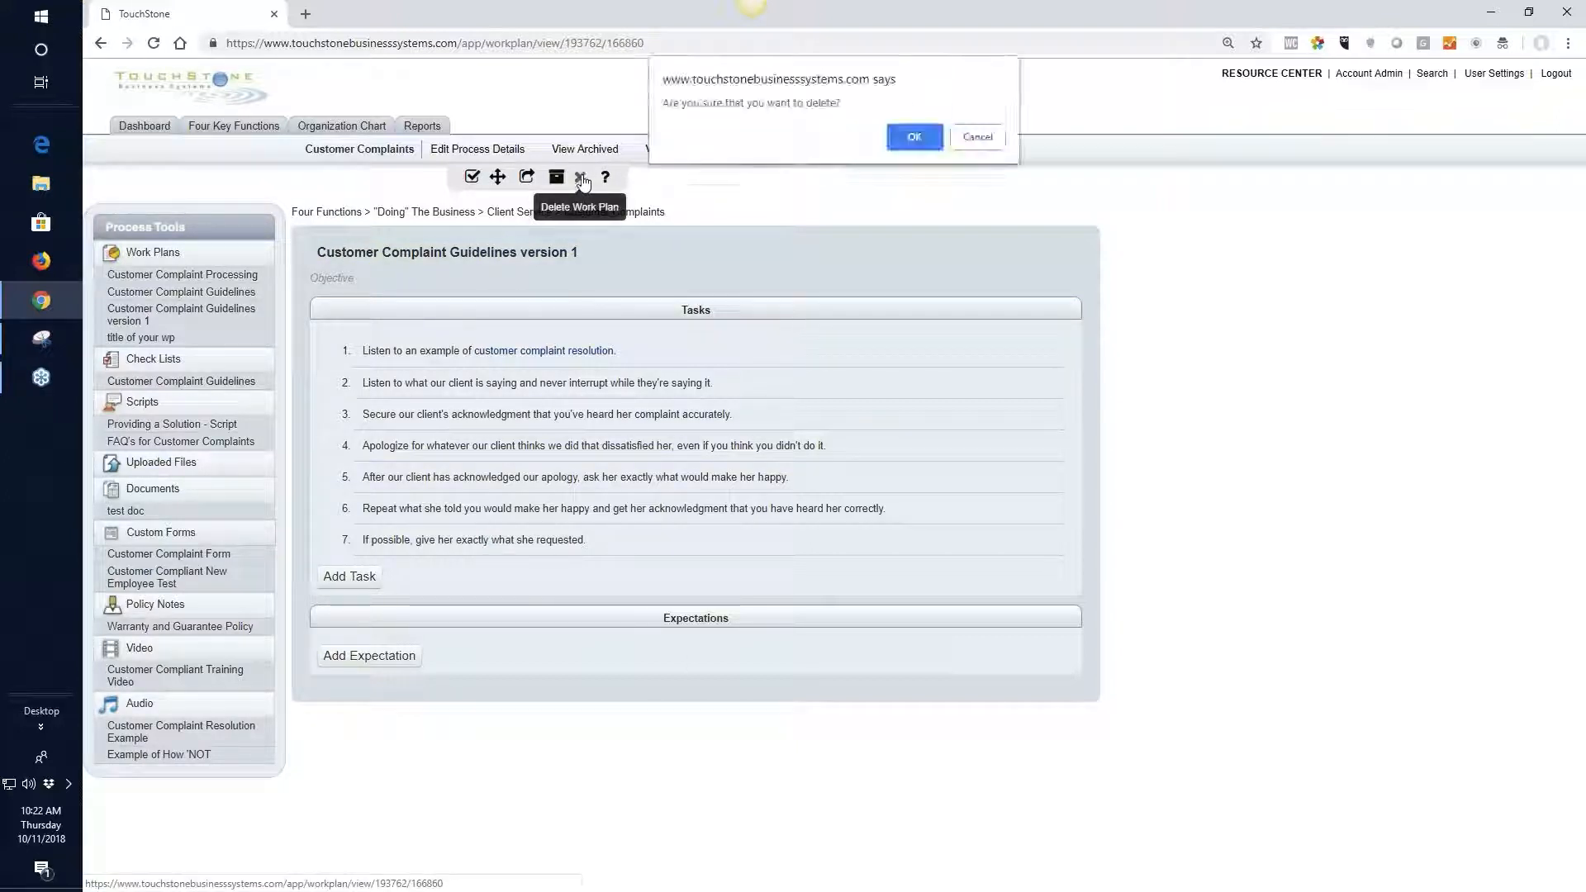
click(915, 137)
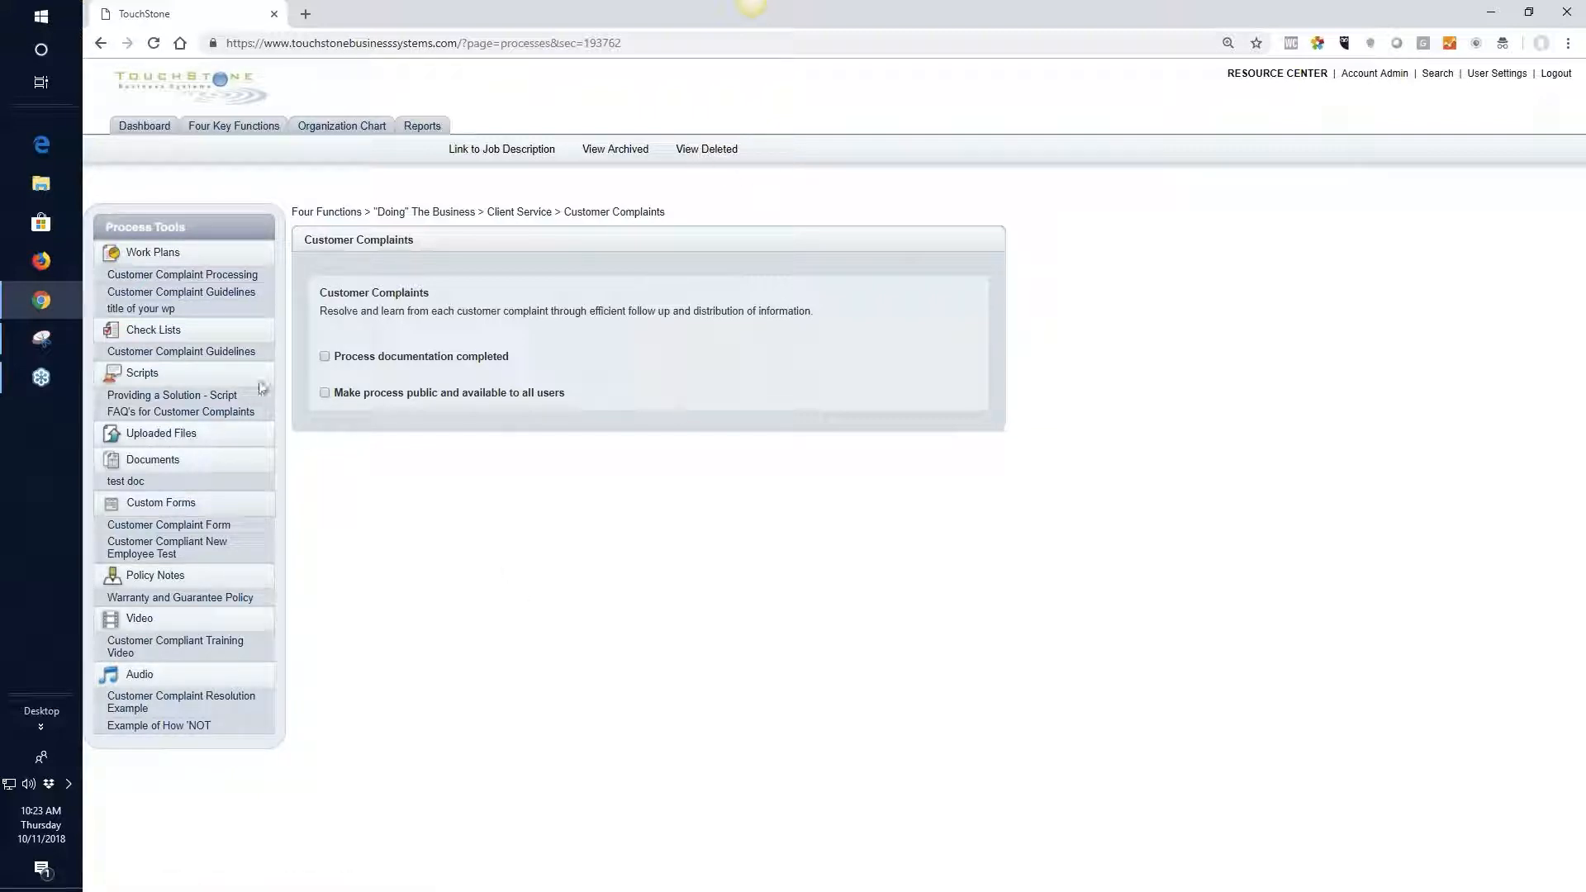
Reorder the Customer Complaints work plans to title of your wp, Customer Complaint Guidelines, Customer Complaint Processing
click(225, 293)
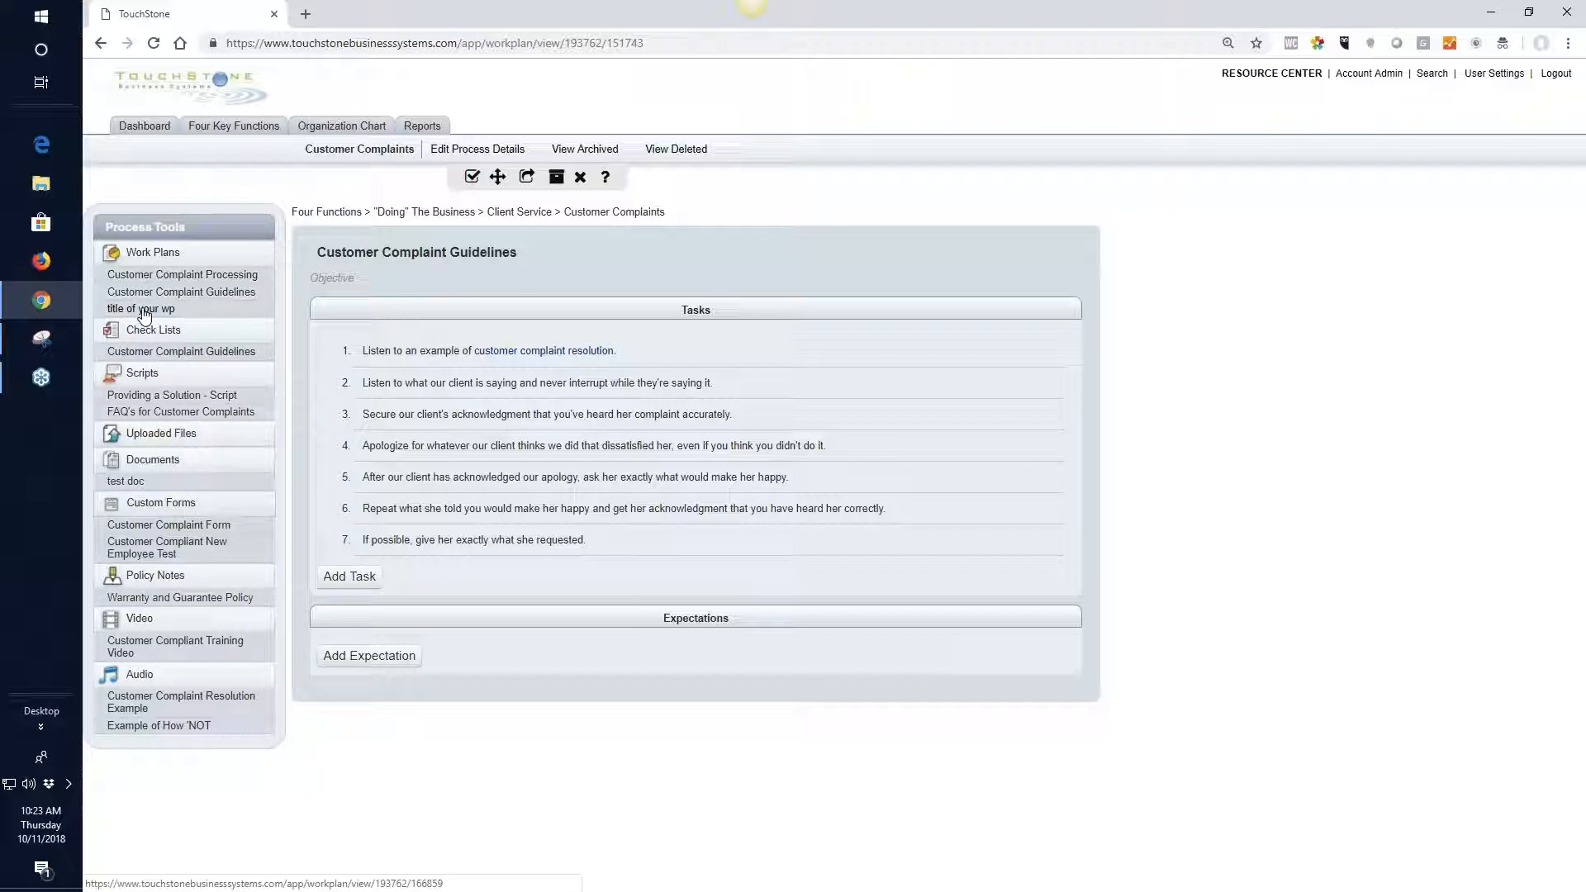
drag(145, 315, 155, 281)
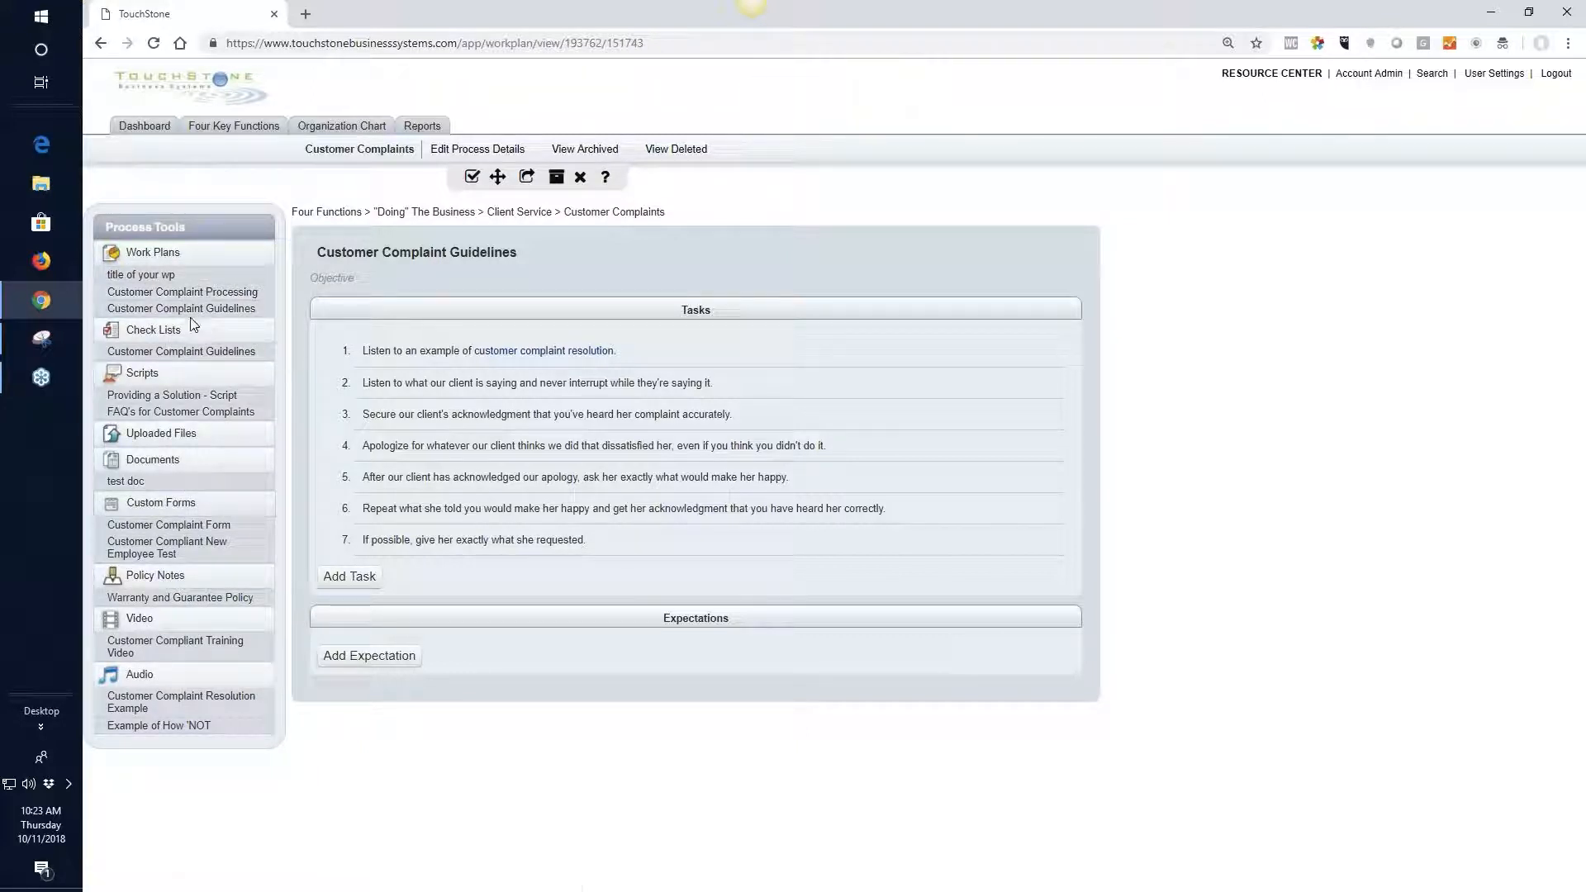
drag(190, 310, 195, 289)
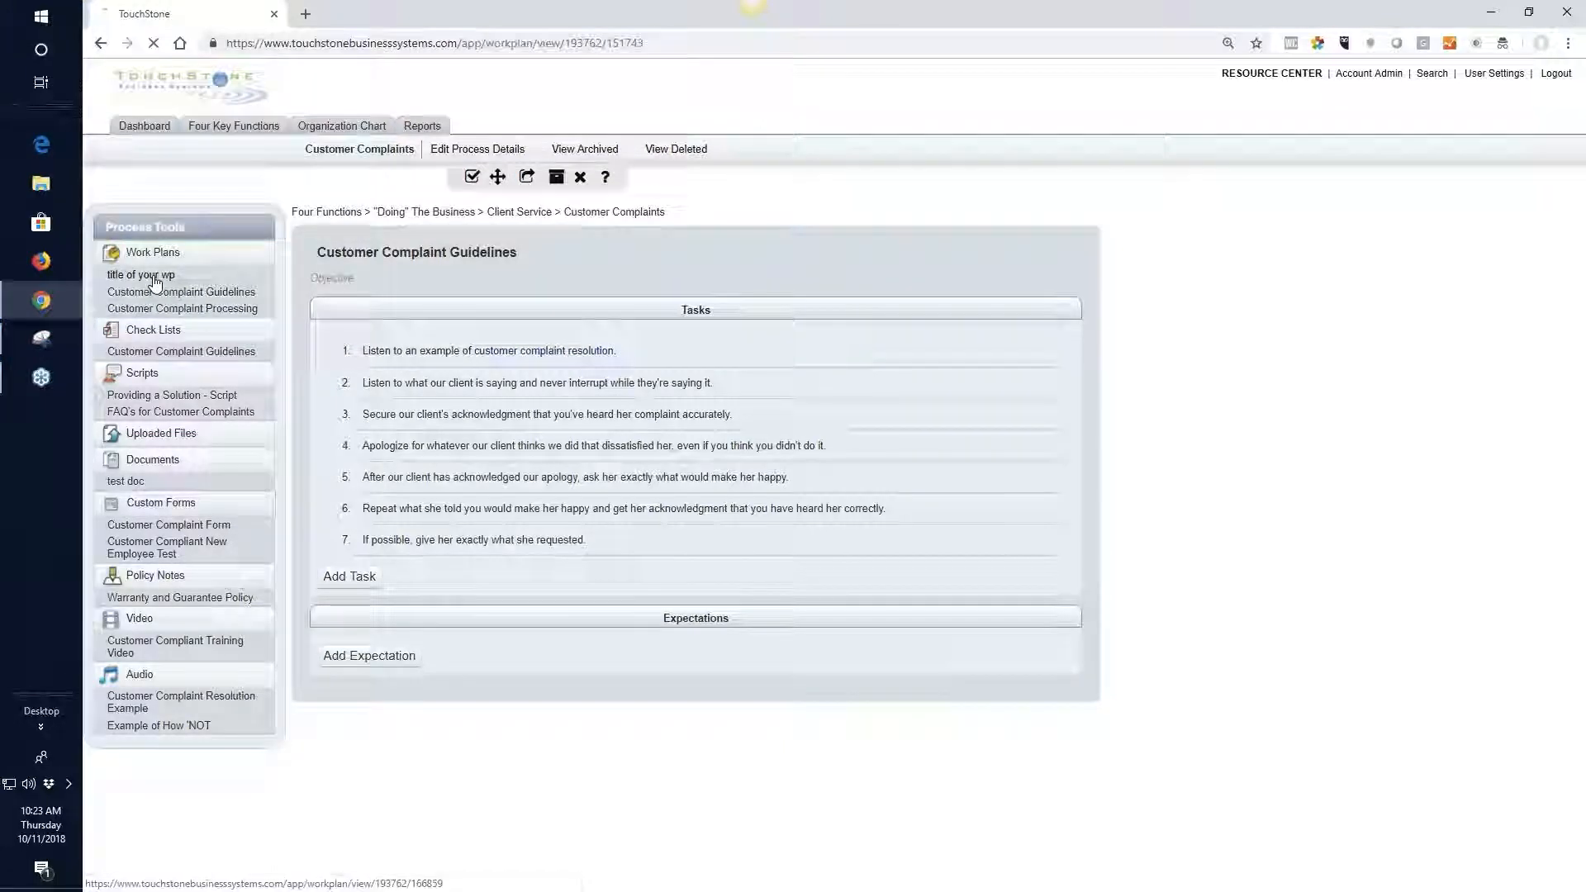
Open the work plan title of your wp and add a first task reading "task 1"
click(153, 278)
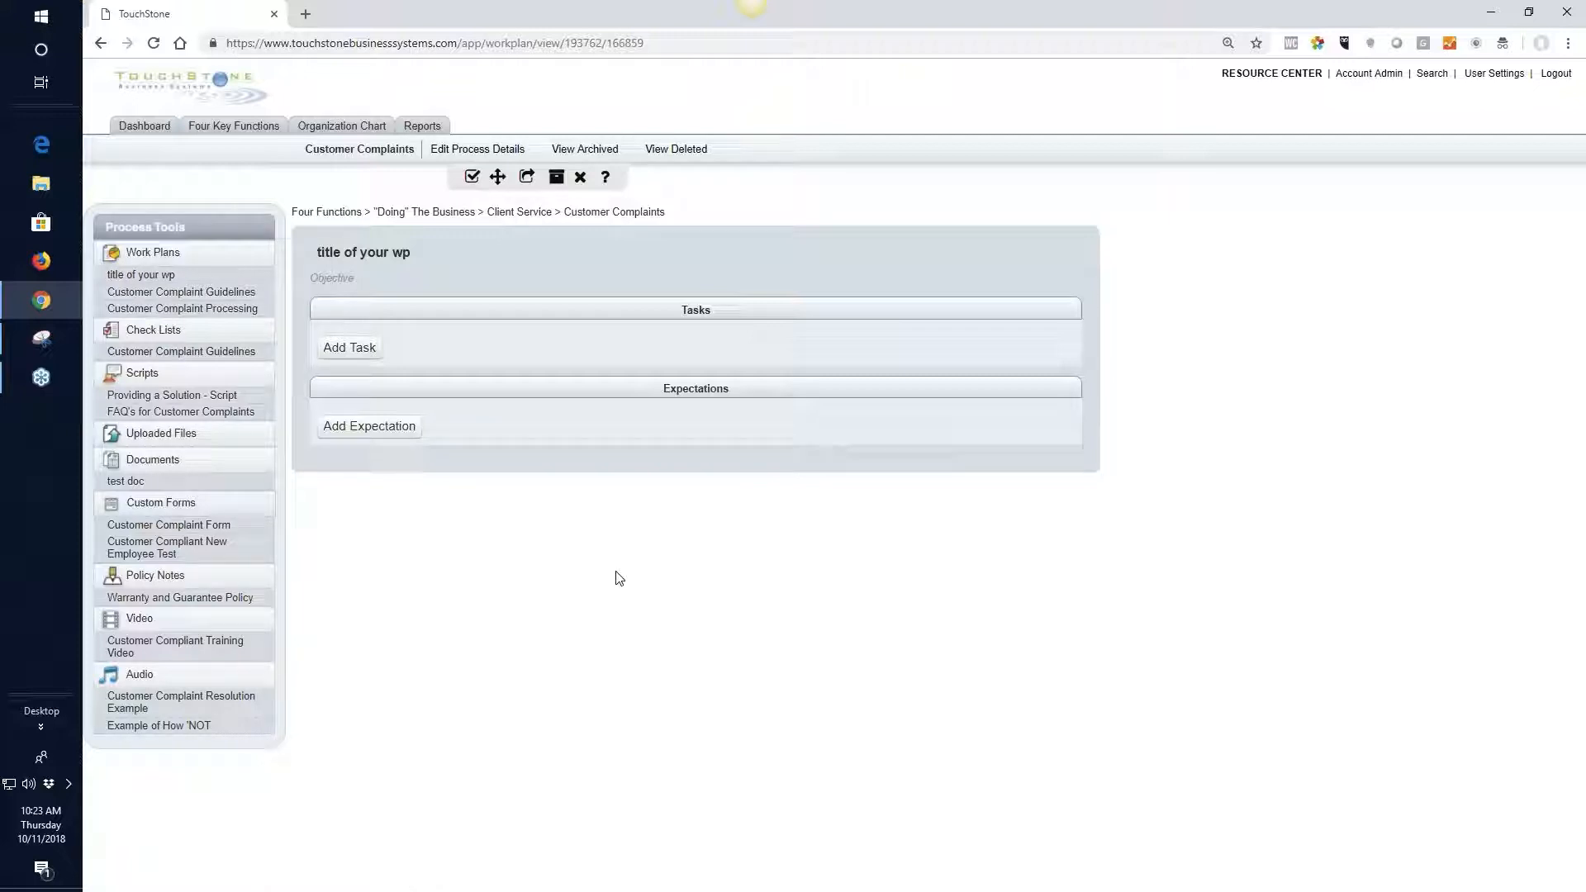
click(369, 345)
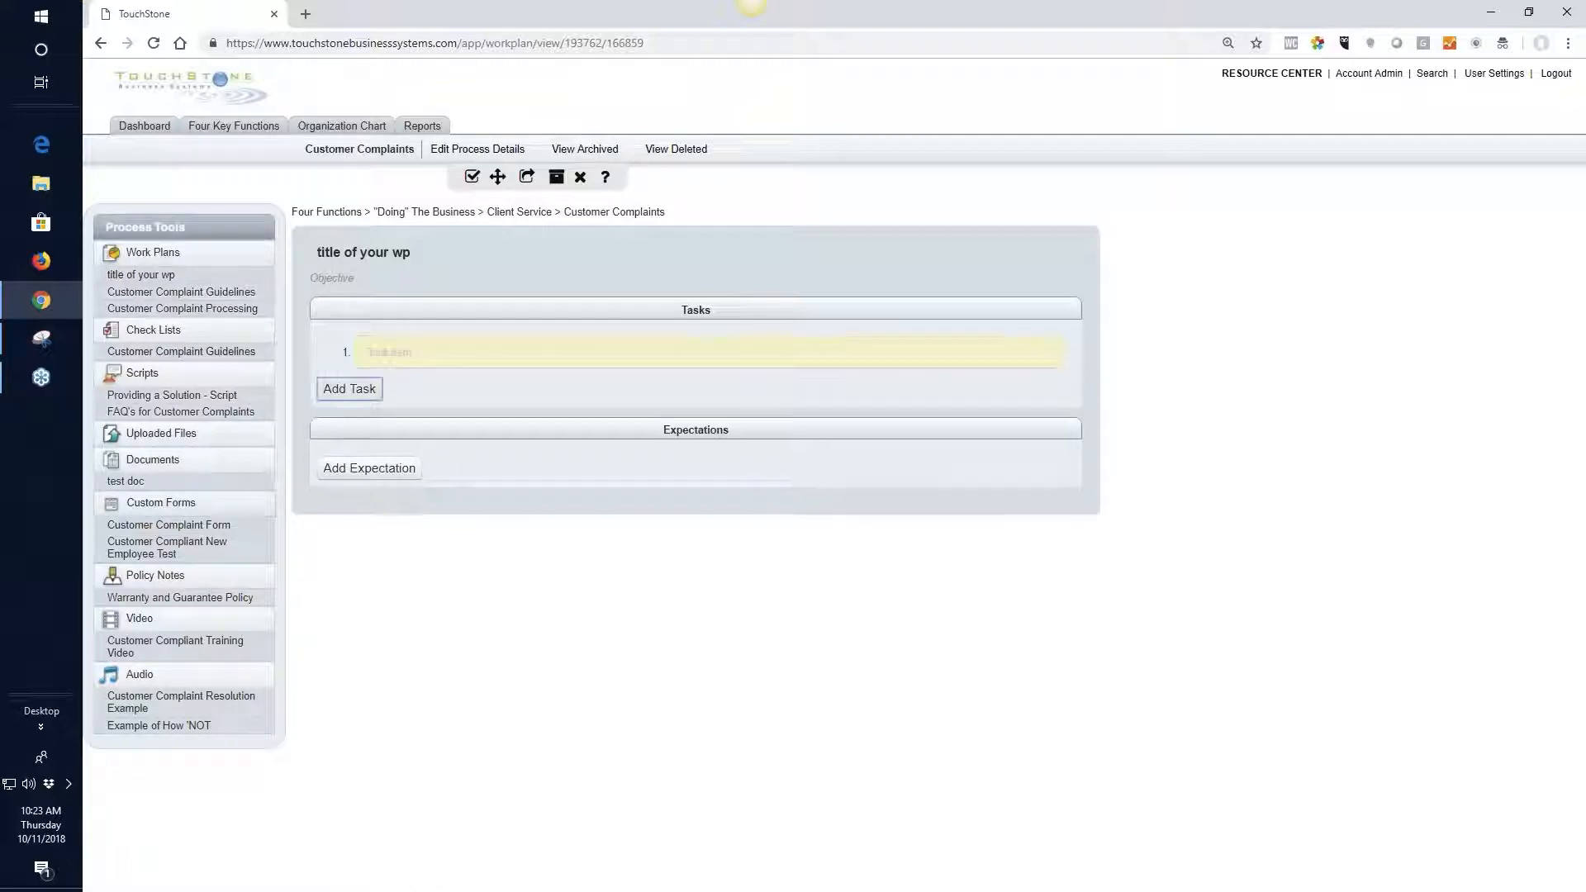
click(389, 351)
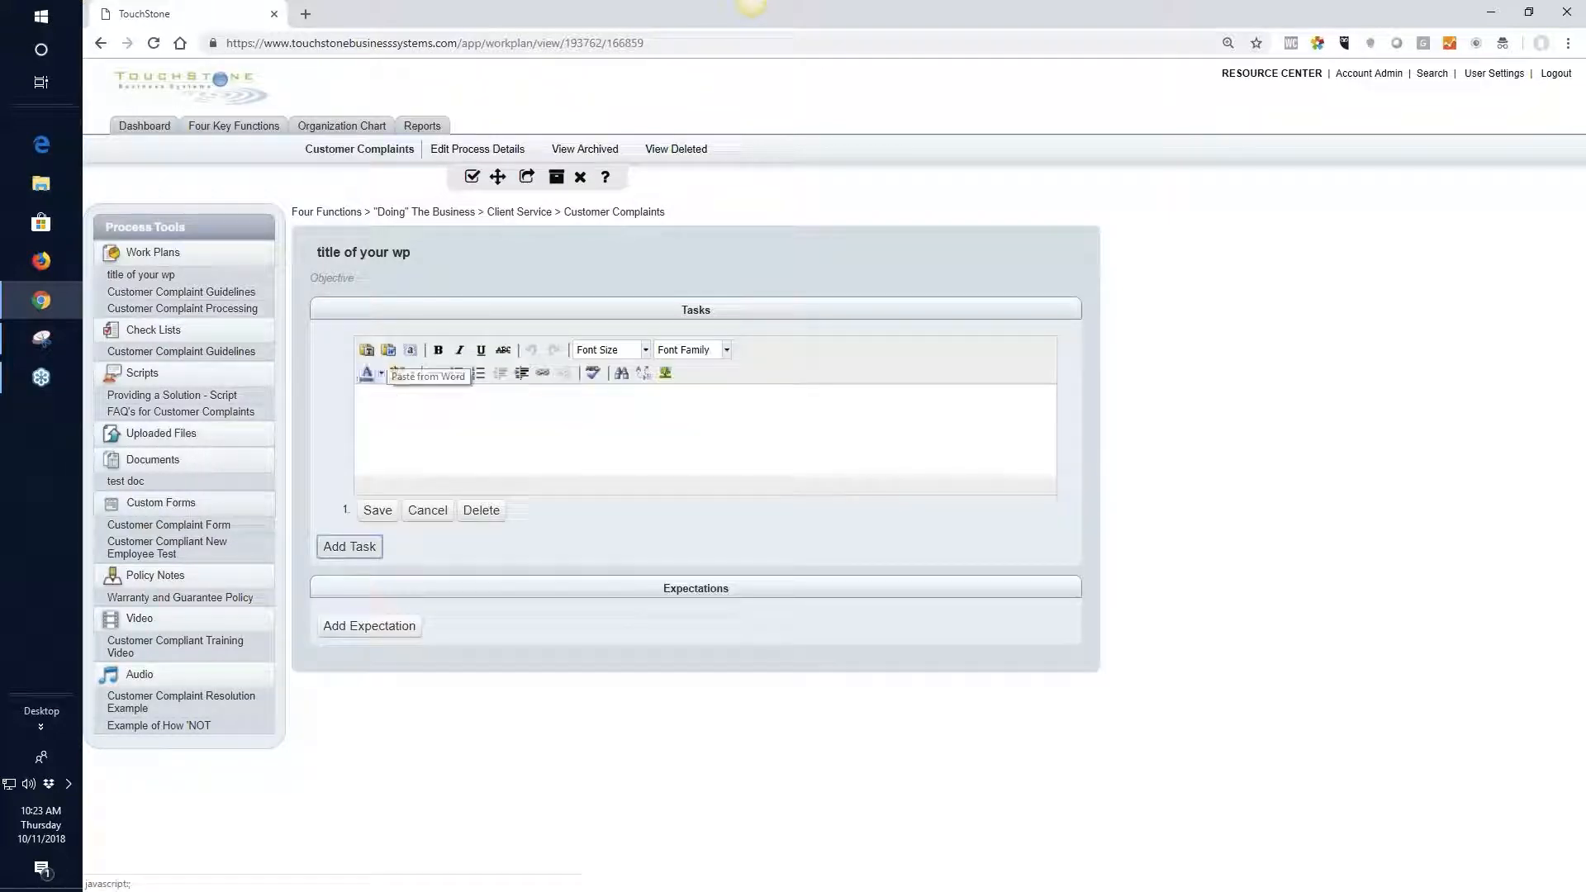
text(task 1)
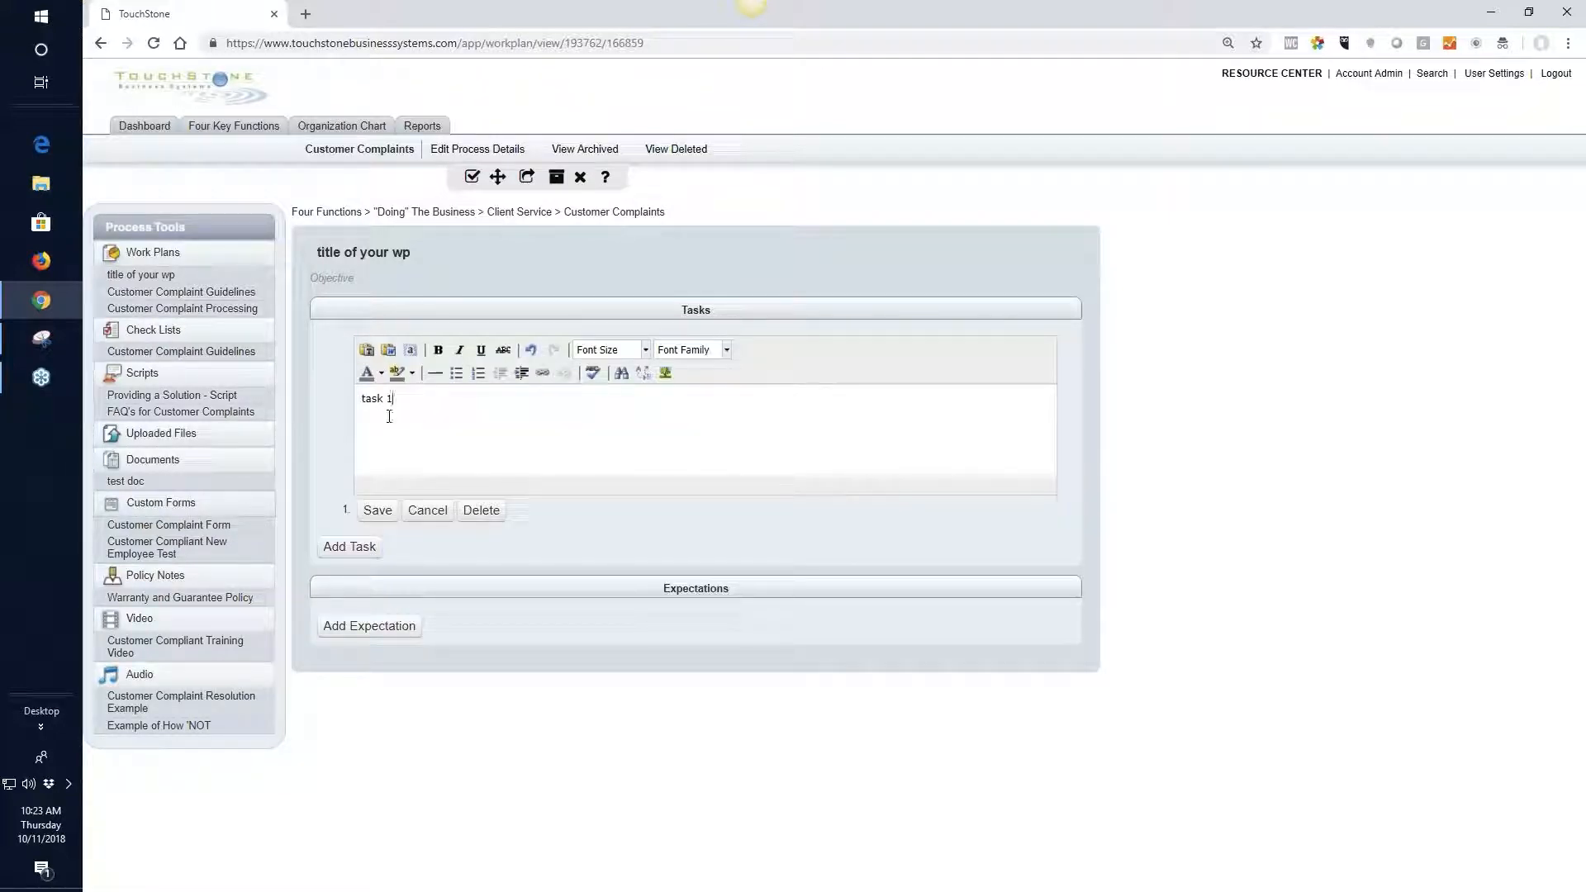
click(376, 512)
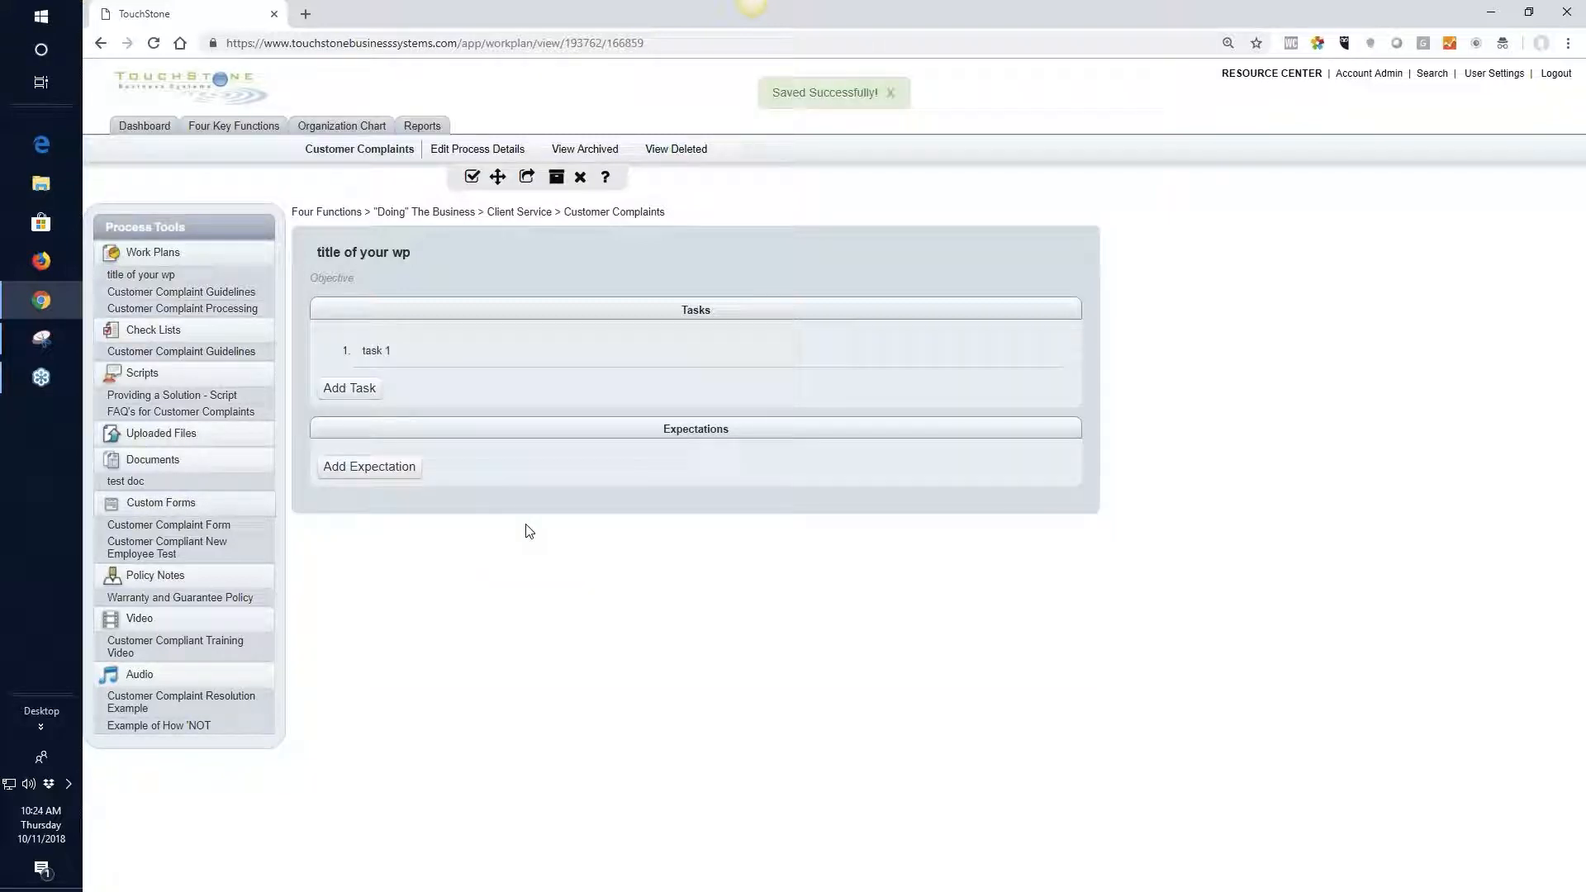
Add a second task reading "task 2" to the work plan and save it
click(354, 388)
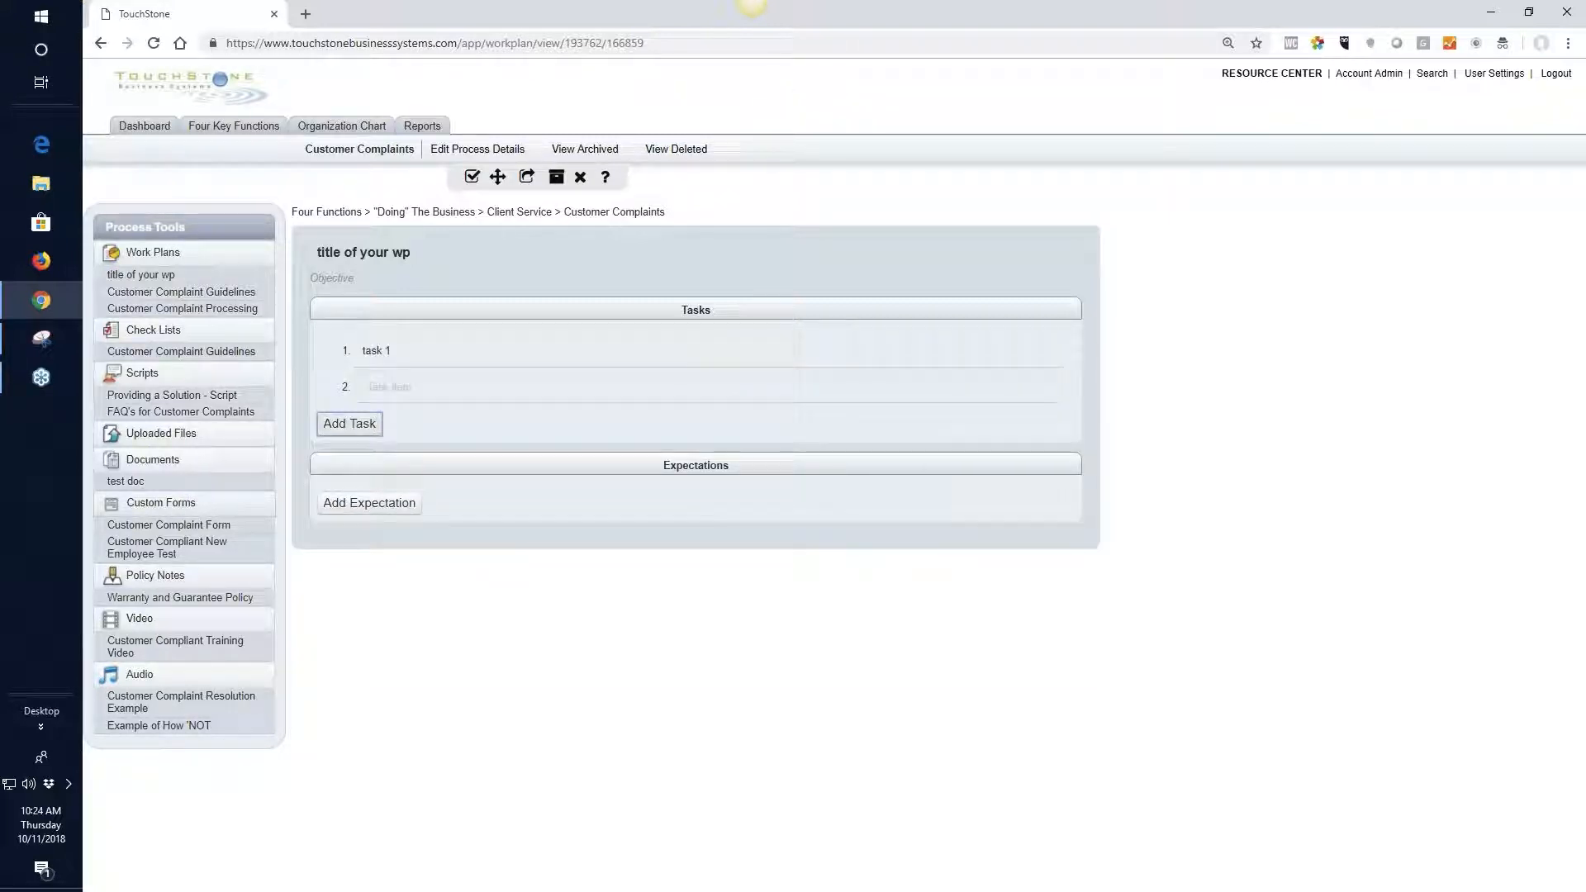
click(376, 387)
text(ta)
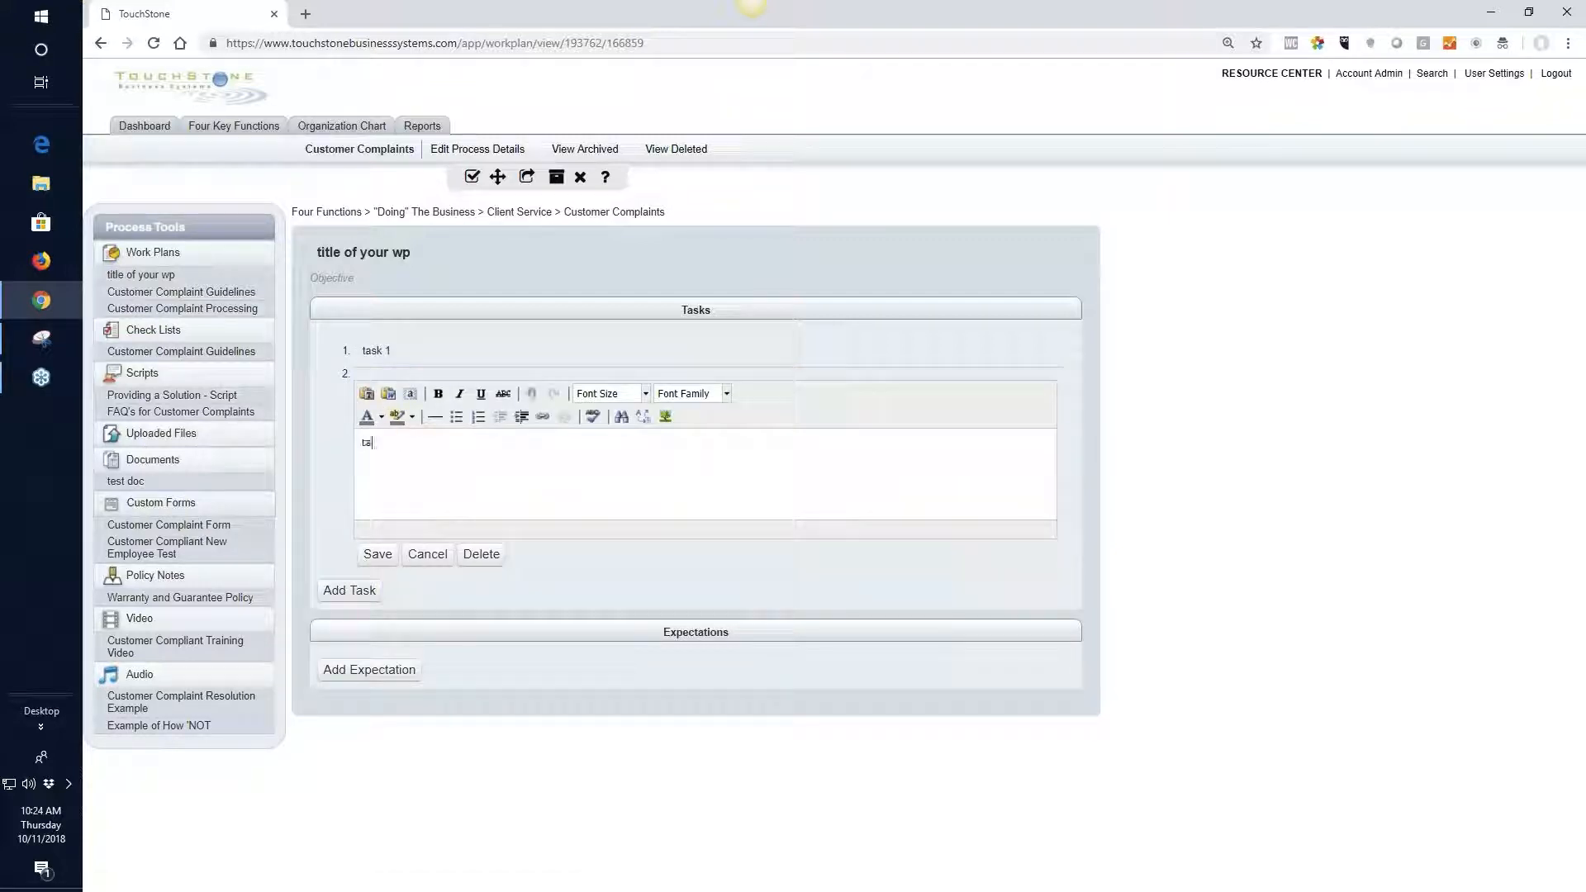
text(sk 2)
click(378, 554)
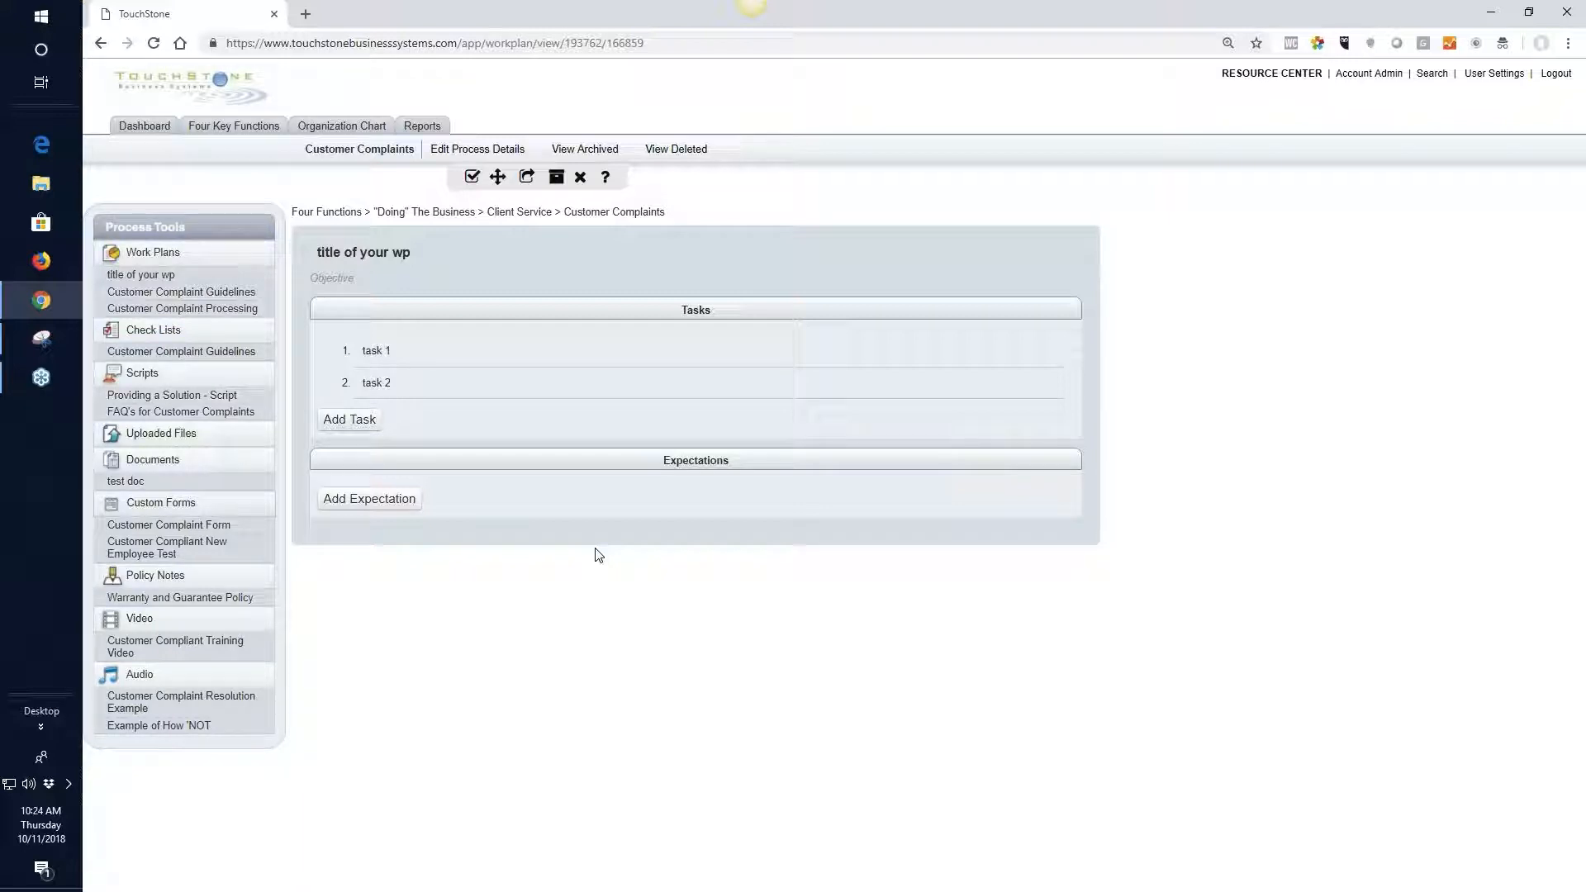
Add a third task to the work plan and enter "text" as its content
click(356, 421)
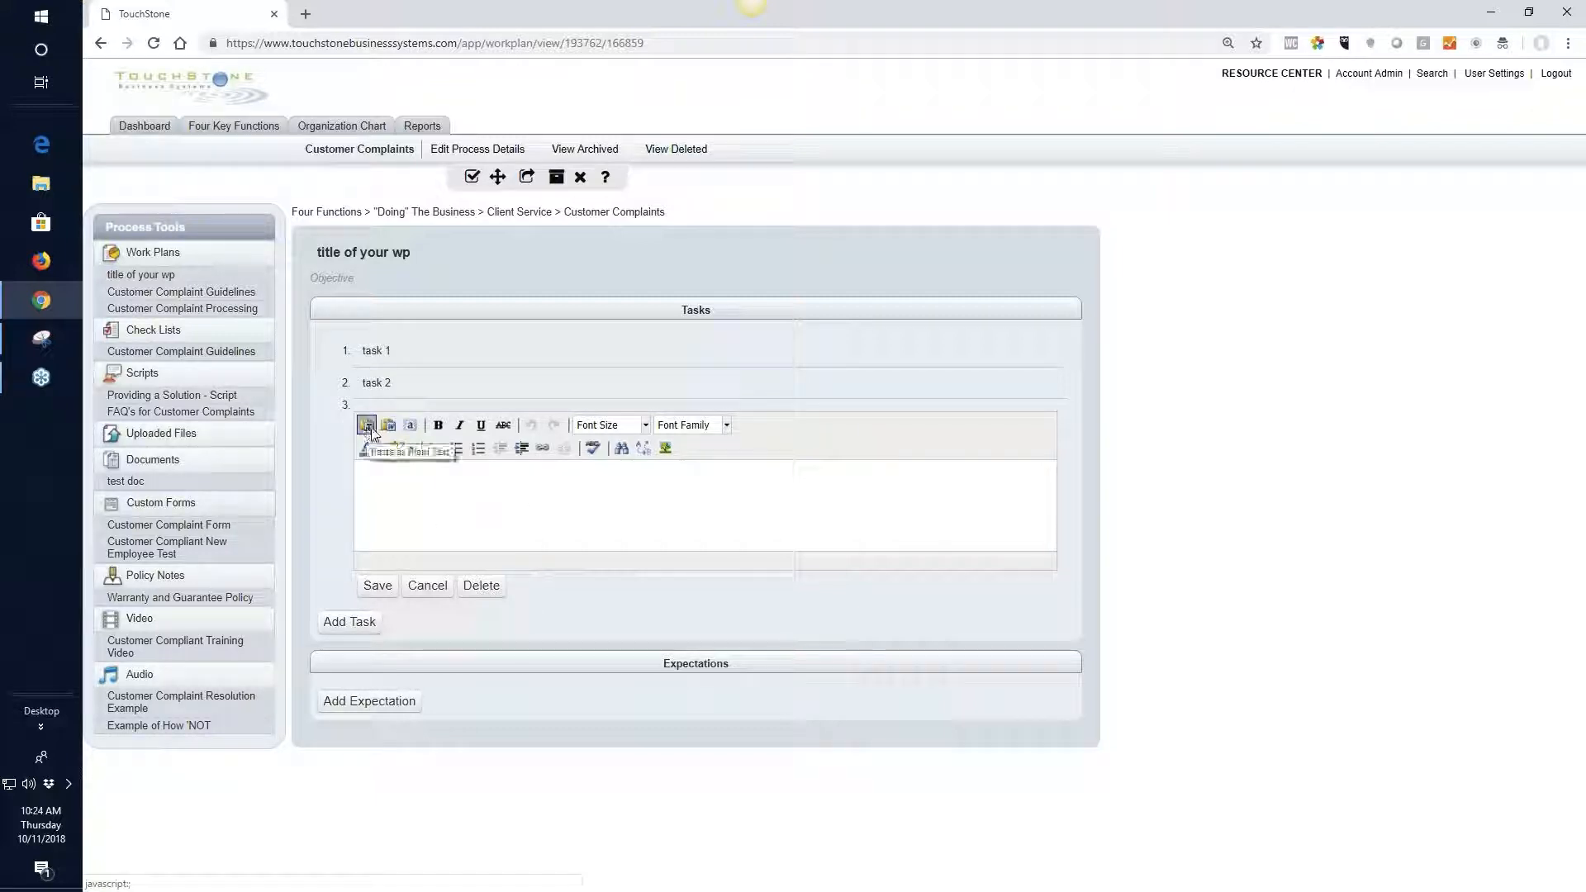
right_click(414, 482)
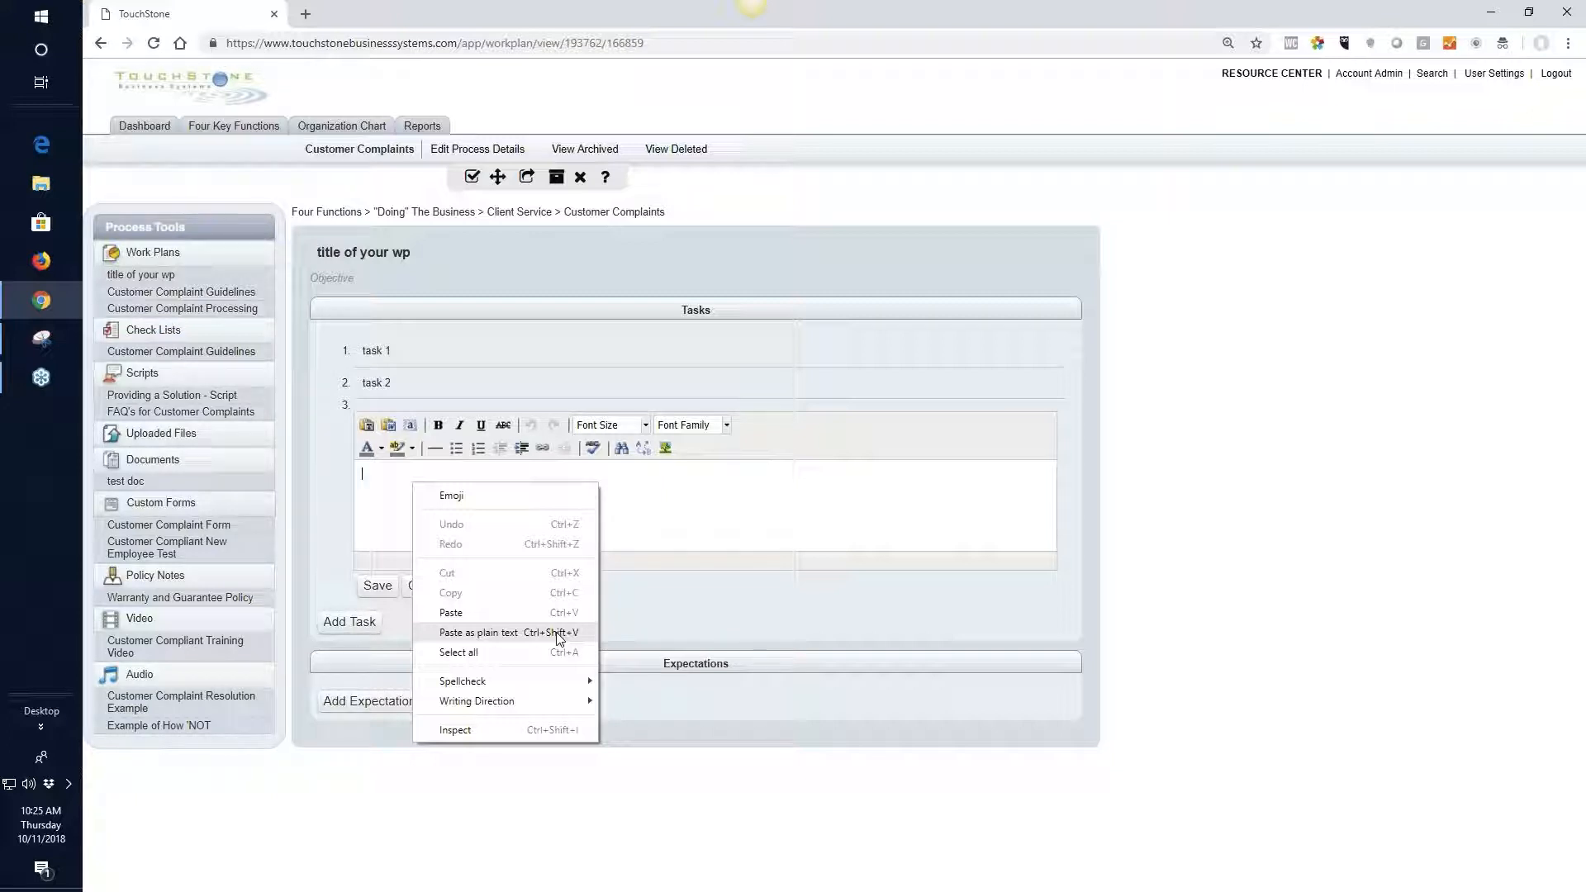
click(685, 500)
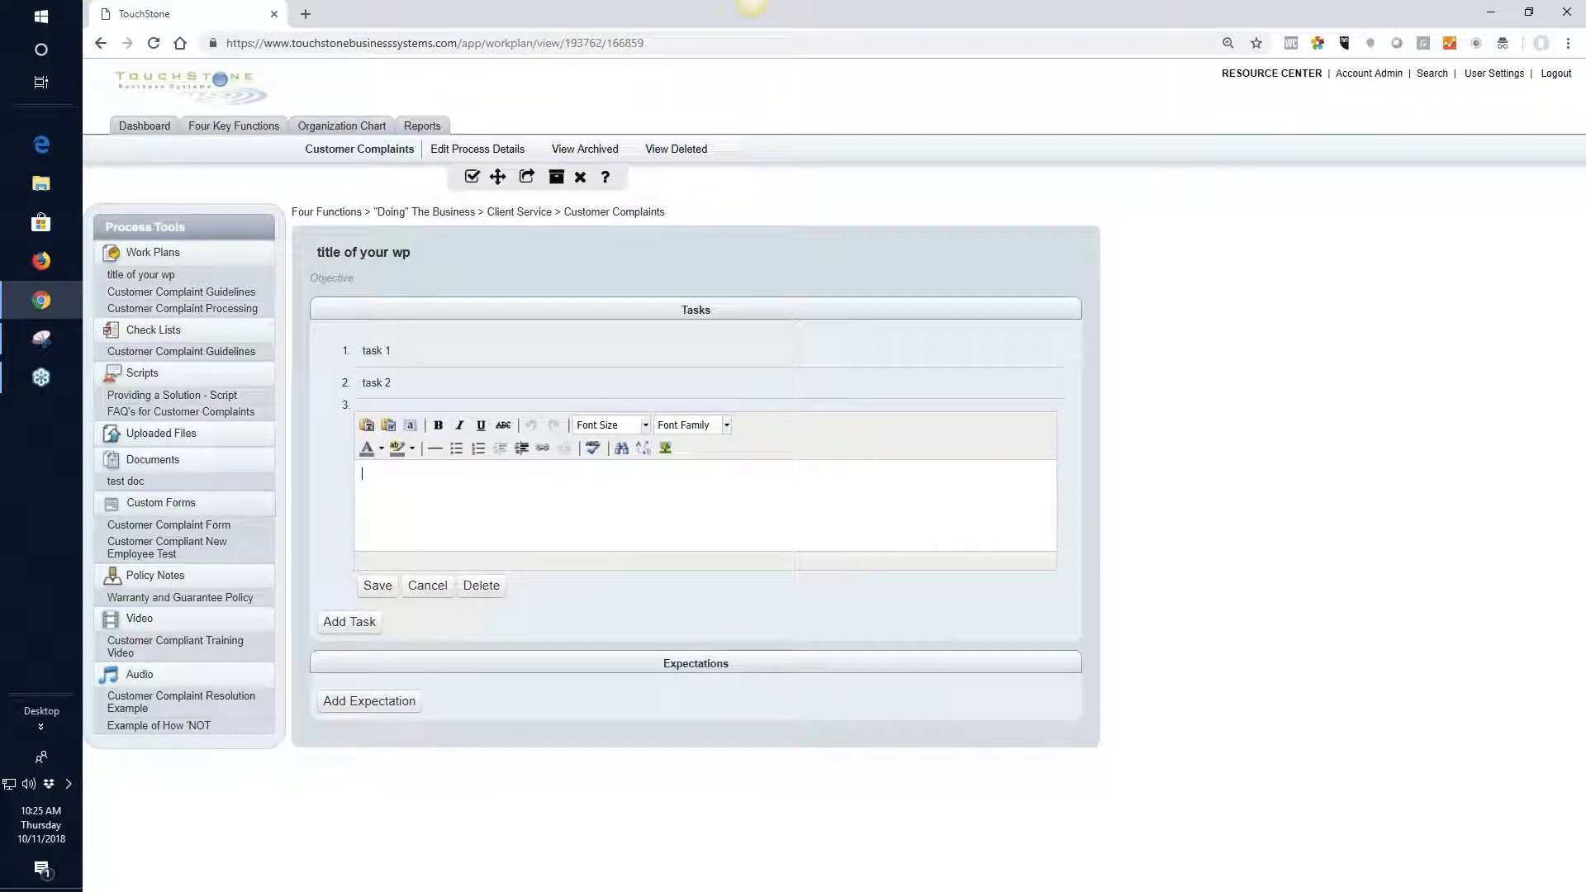
text(text)
right_click(413, 492)
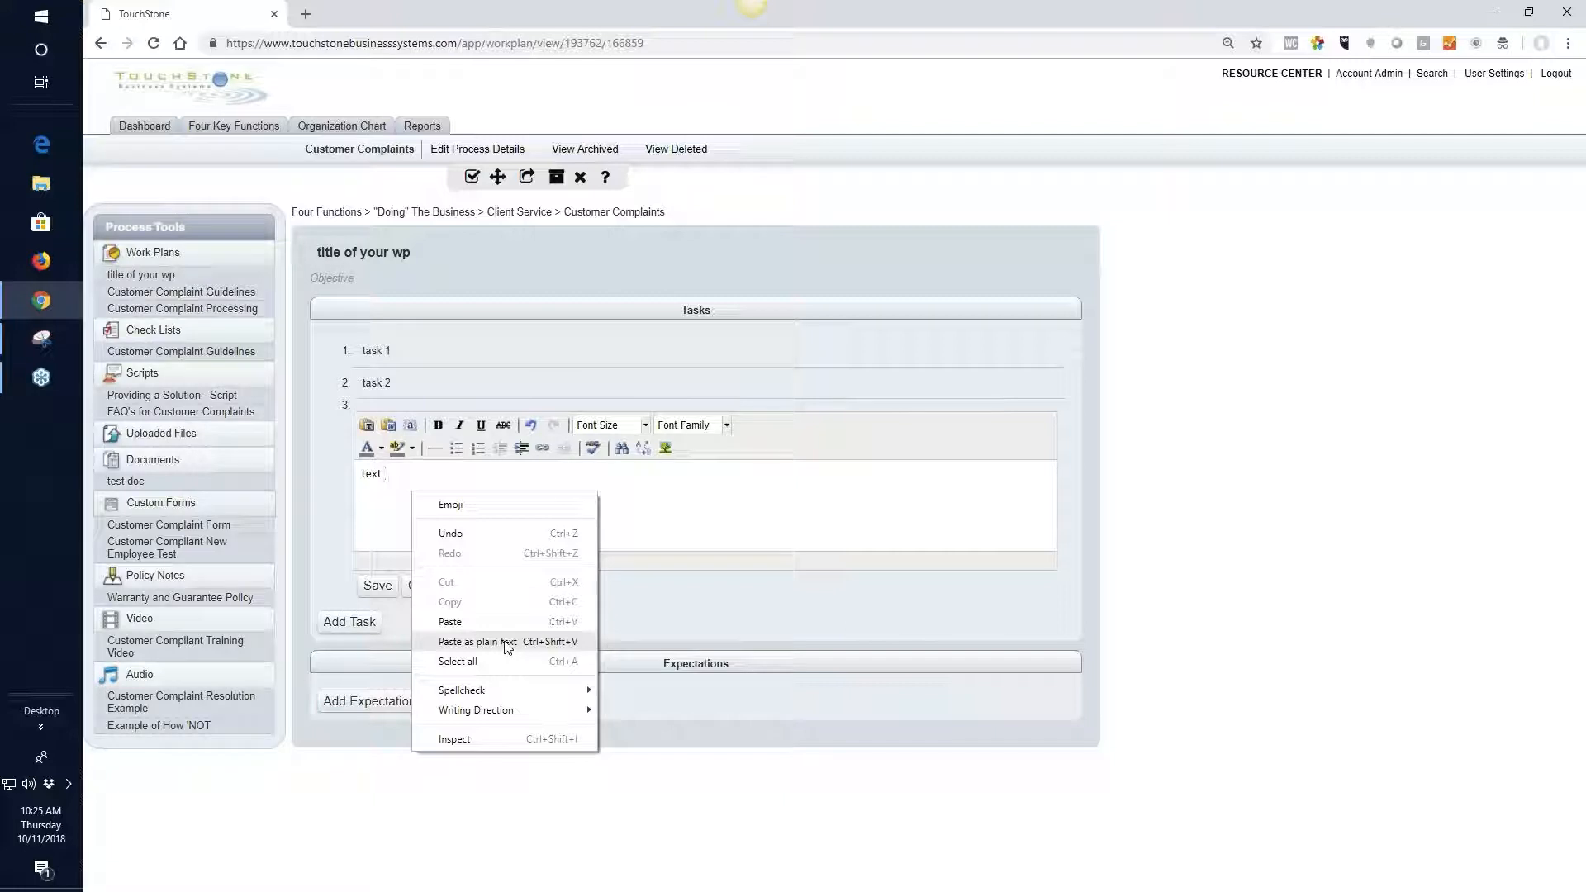
click(659, 524)
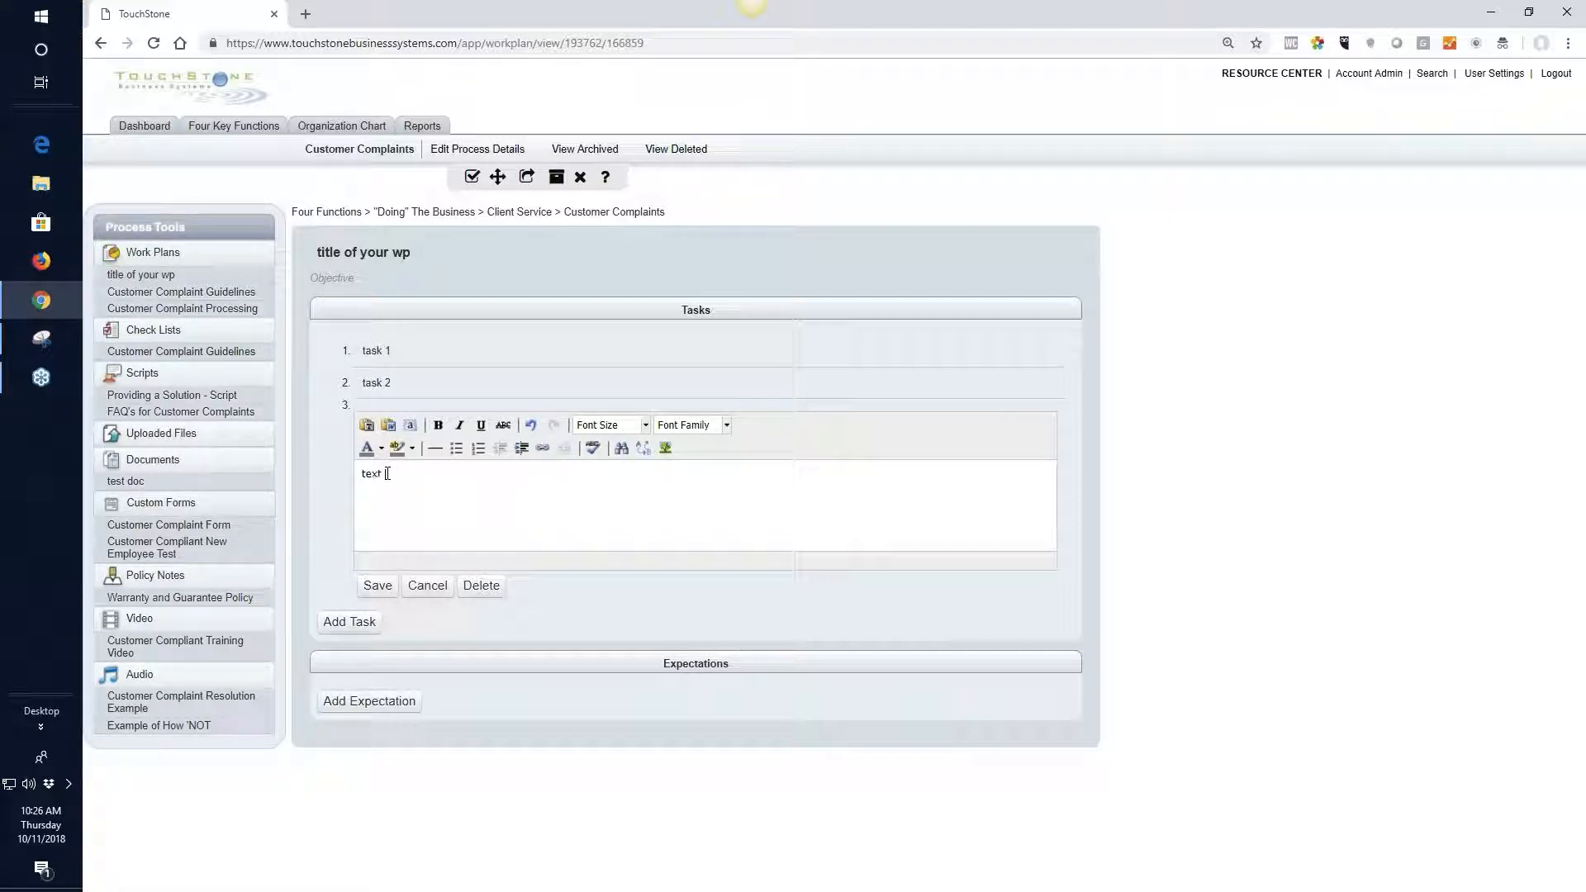
Start inserting a link on the word "text" in the third task and choose External link as its type
drag(388, 473, 362, 475)
click(543, 451)
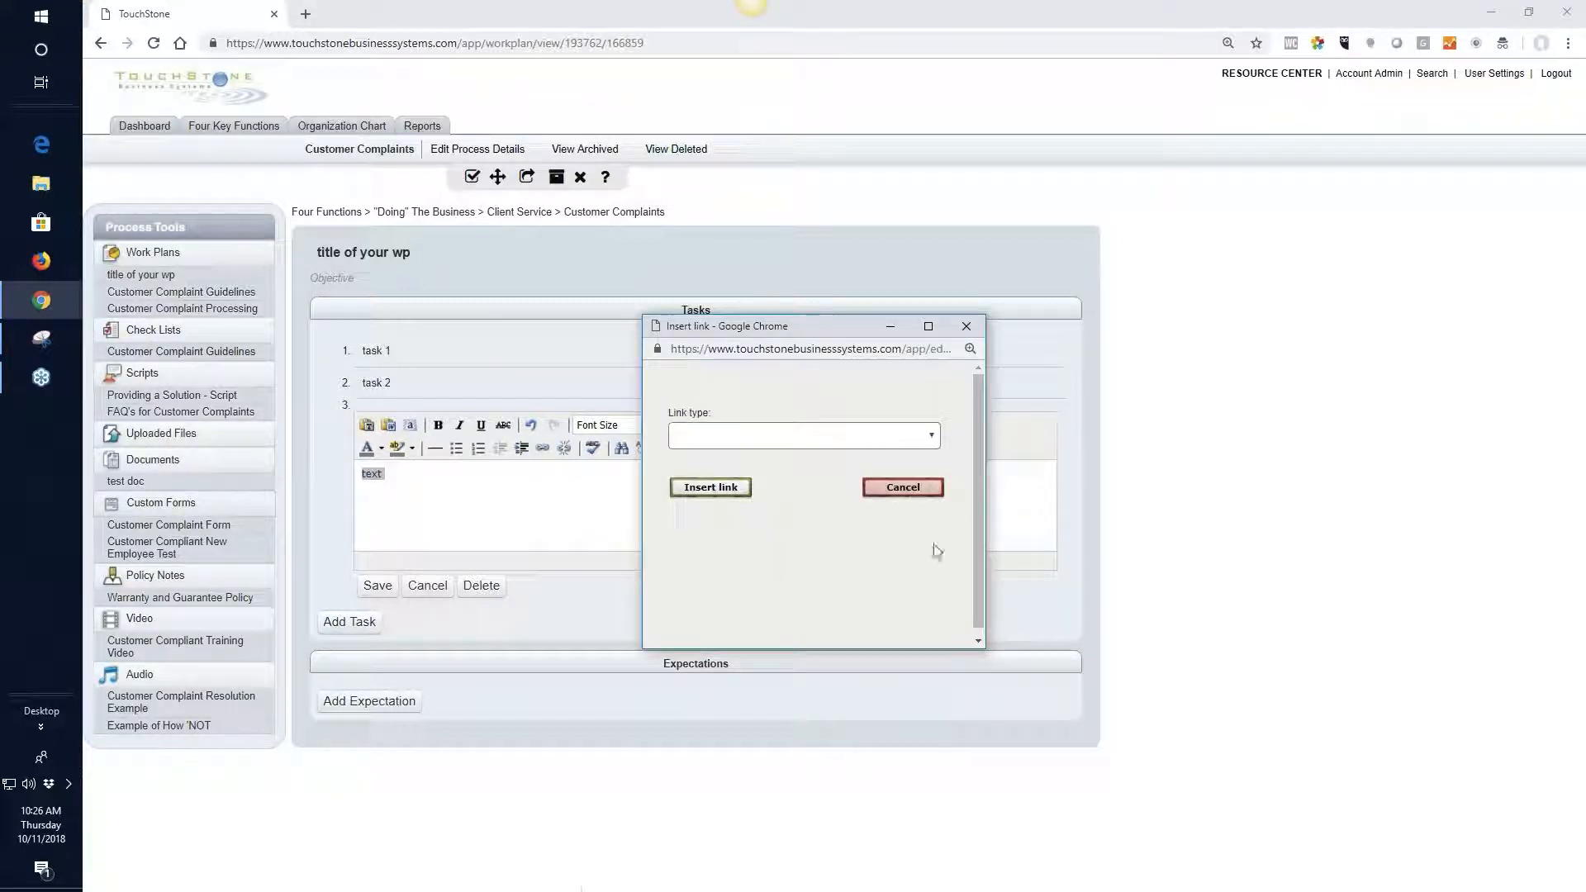
click(932, 437)
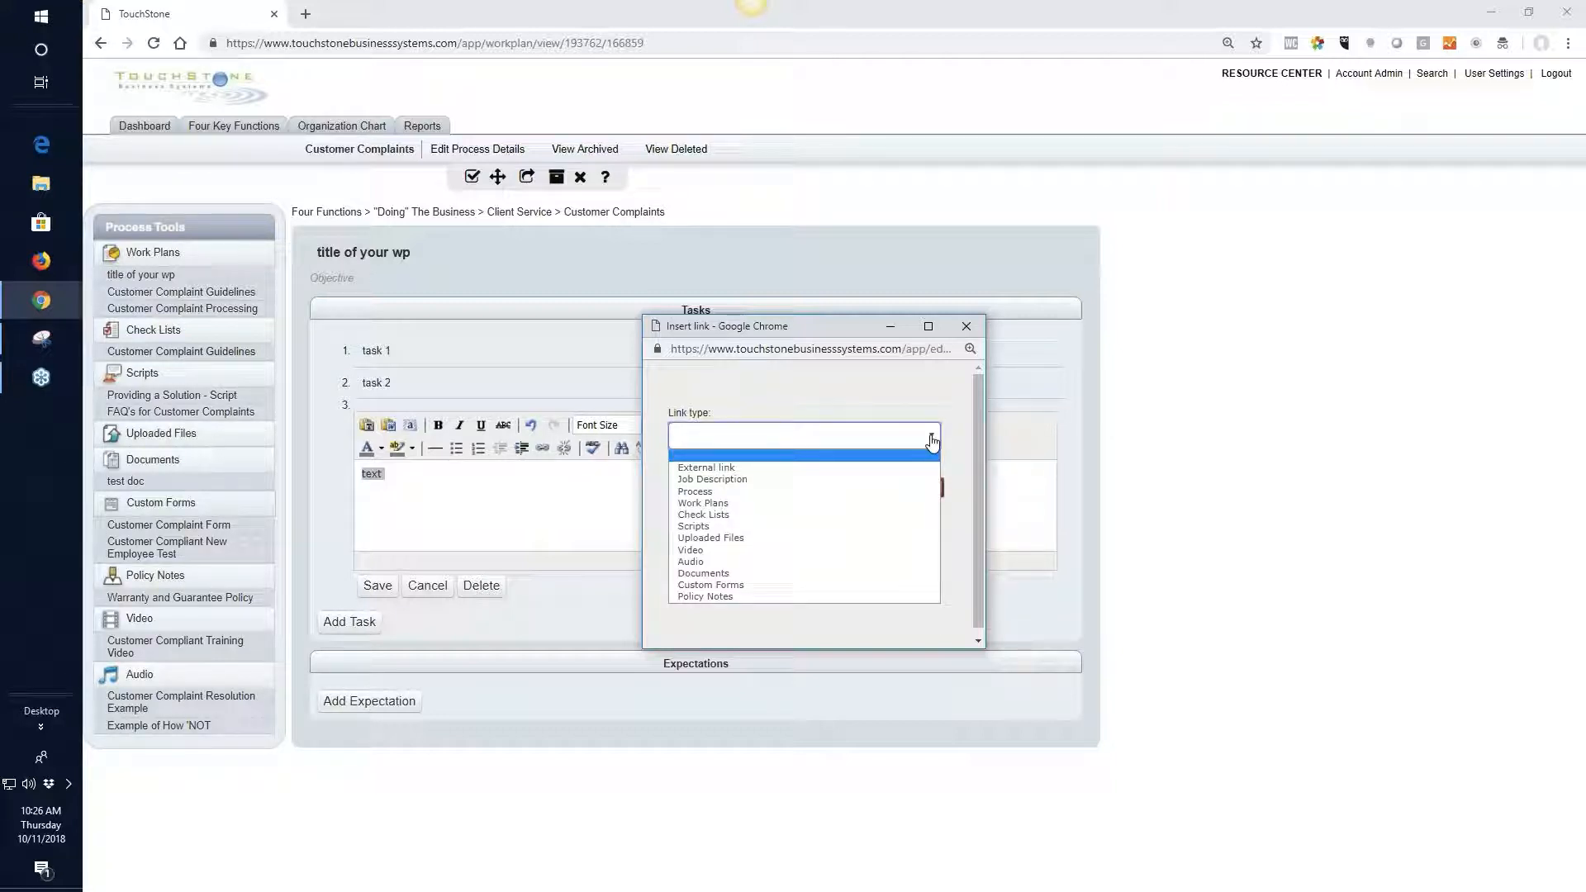
click(715, 469)
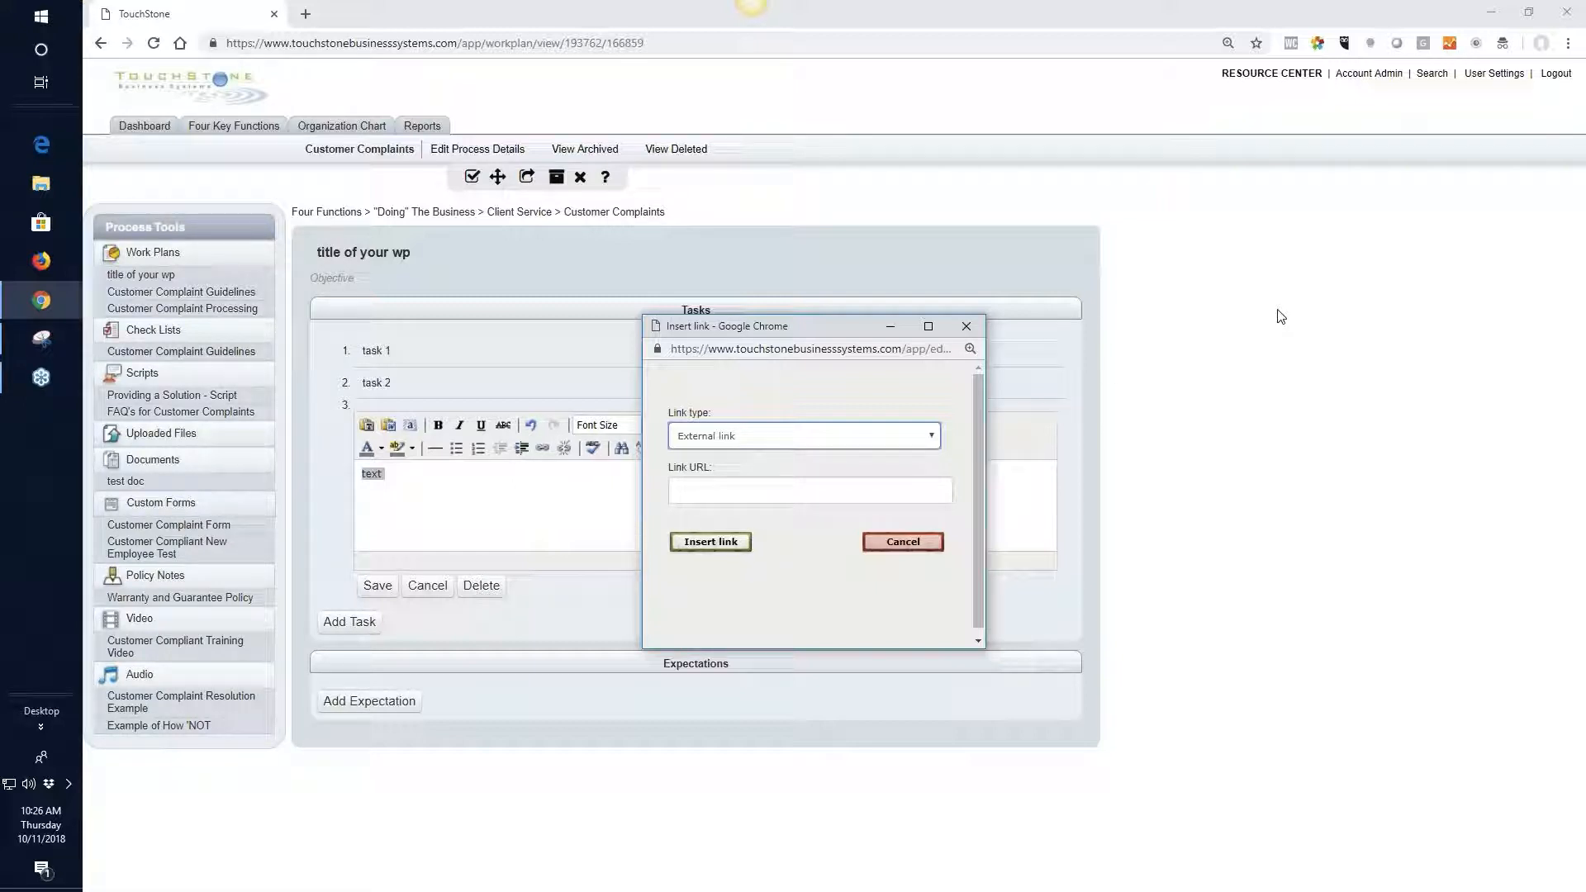
Open the bookmarked Infusionsoft dashboard in a new browser tab and copy its web address
click(305, 15)
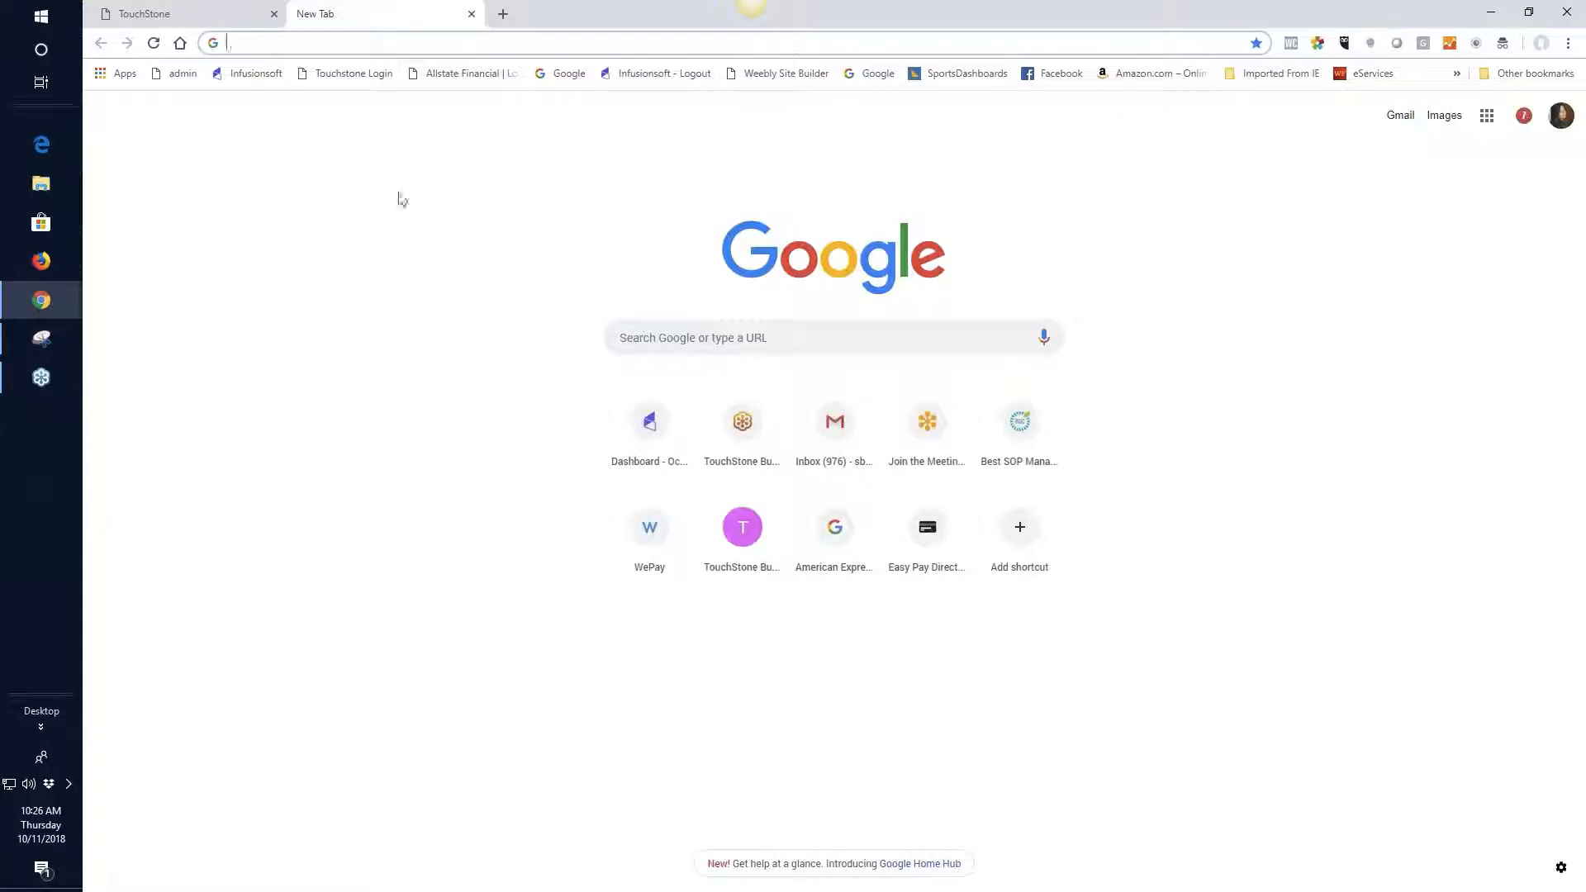
click(258, 76)
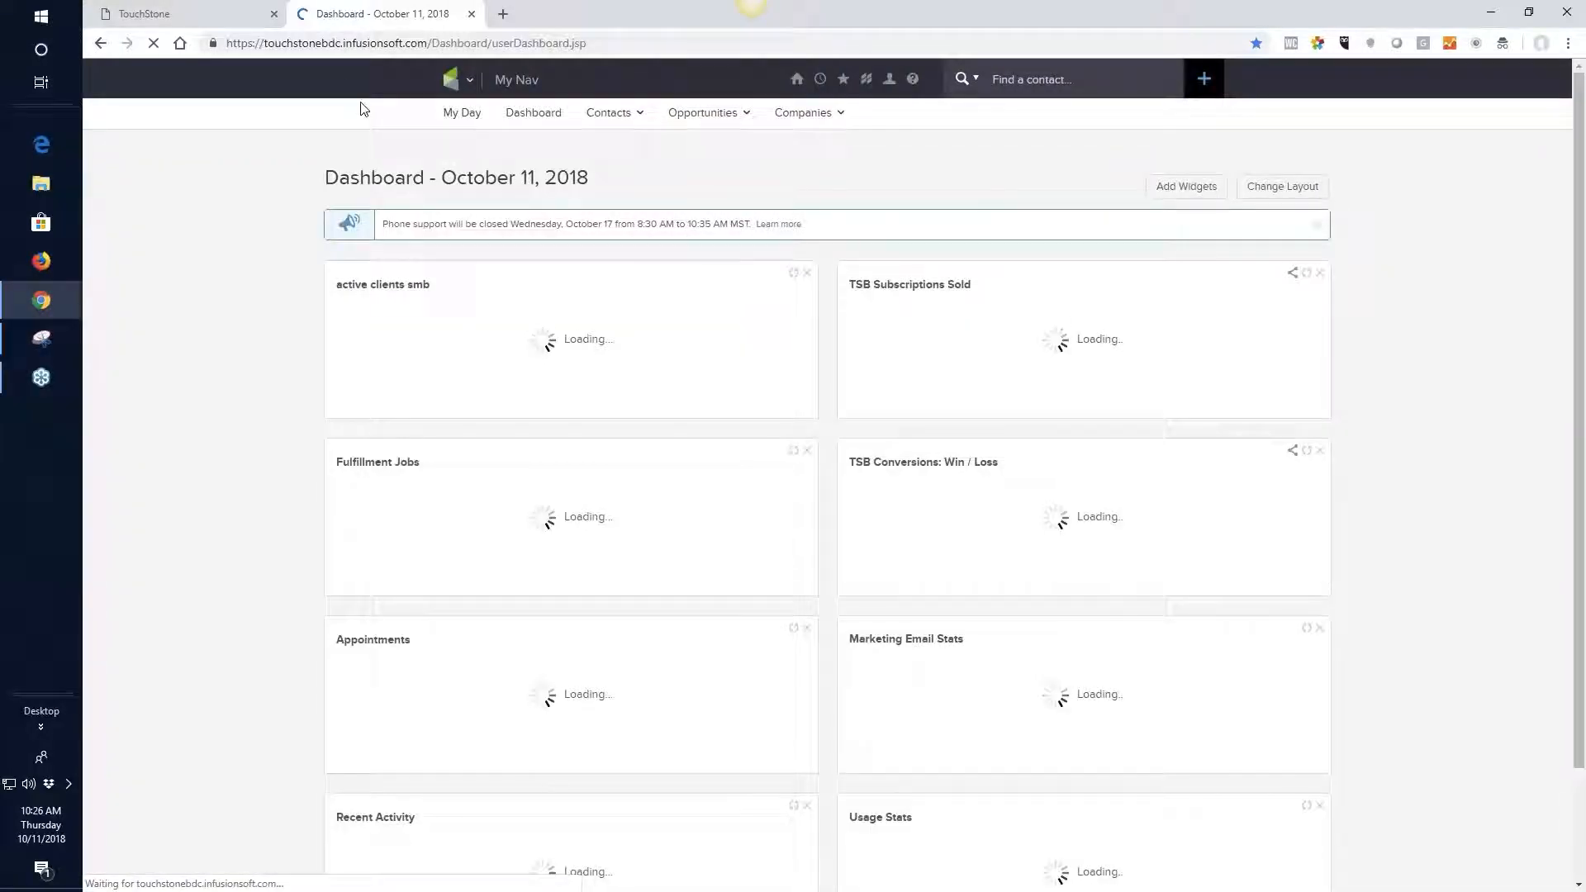
click(350, 43)
right_click(351, 43)
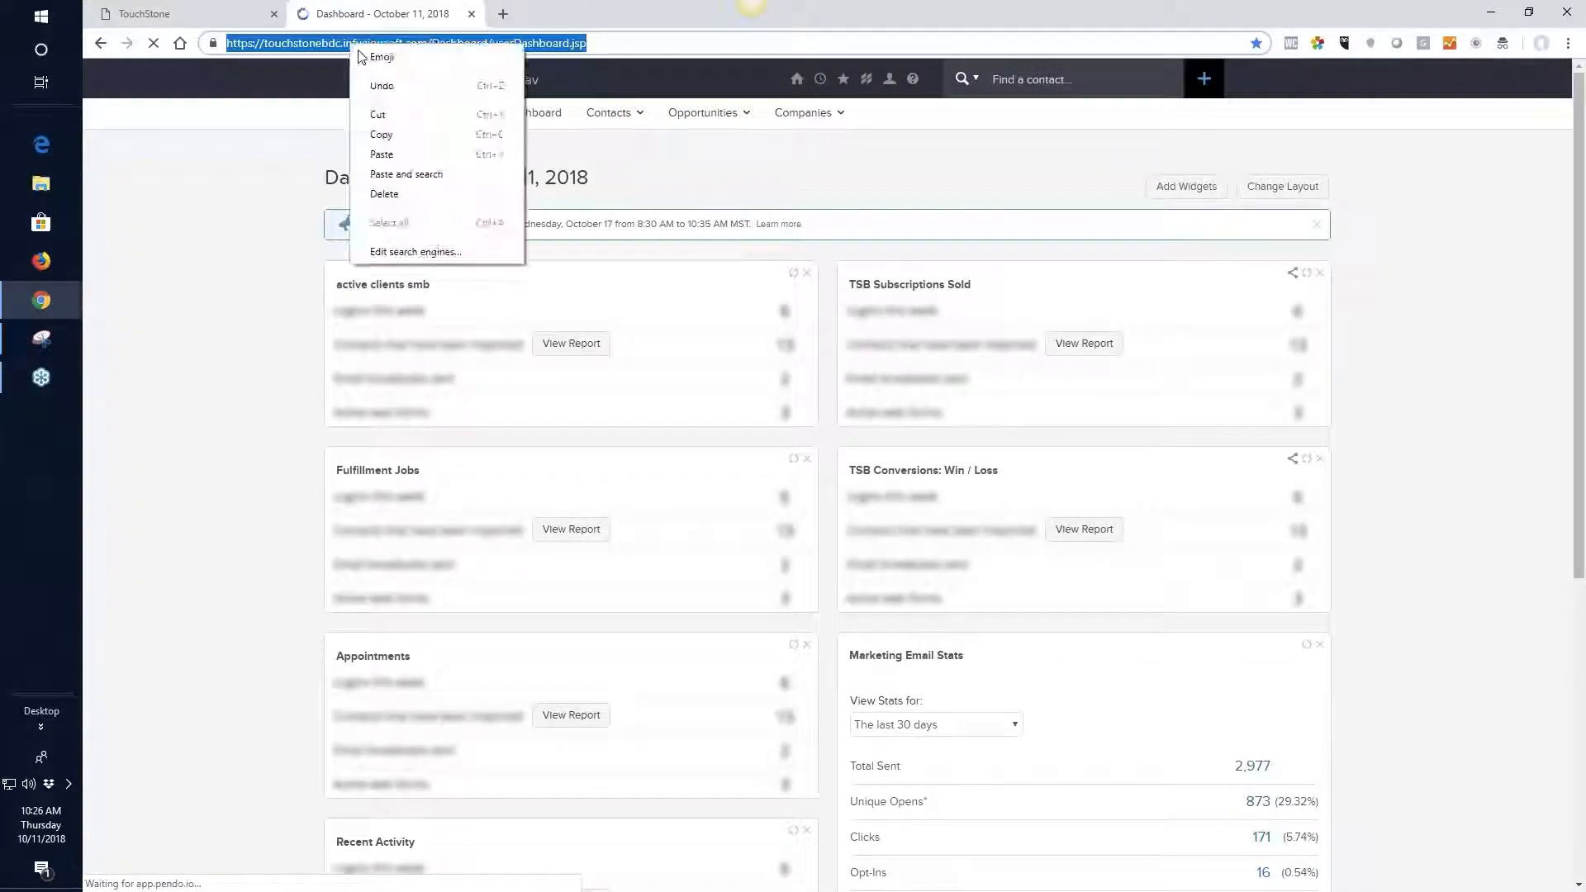
click(386, 135)
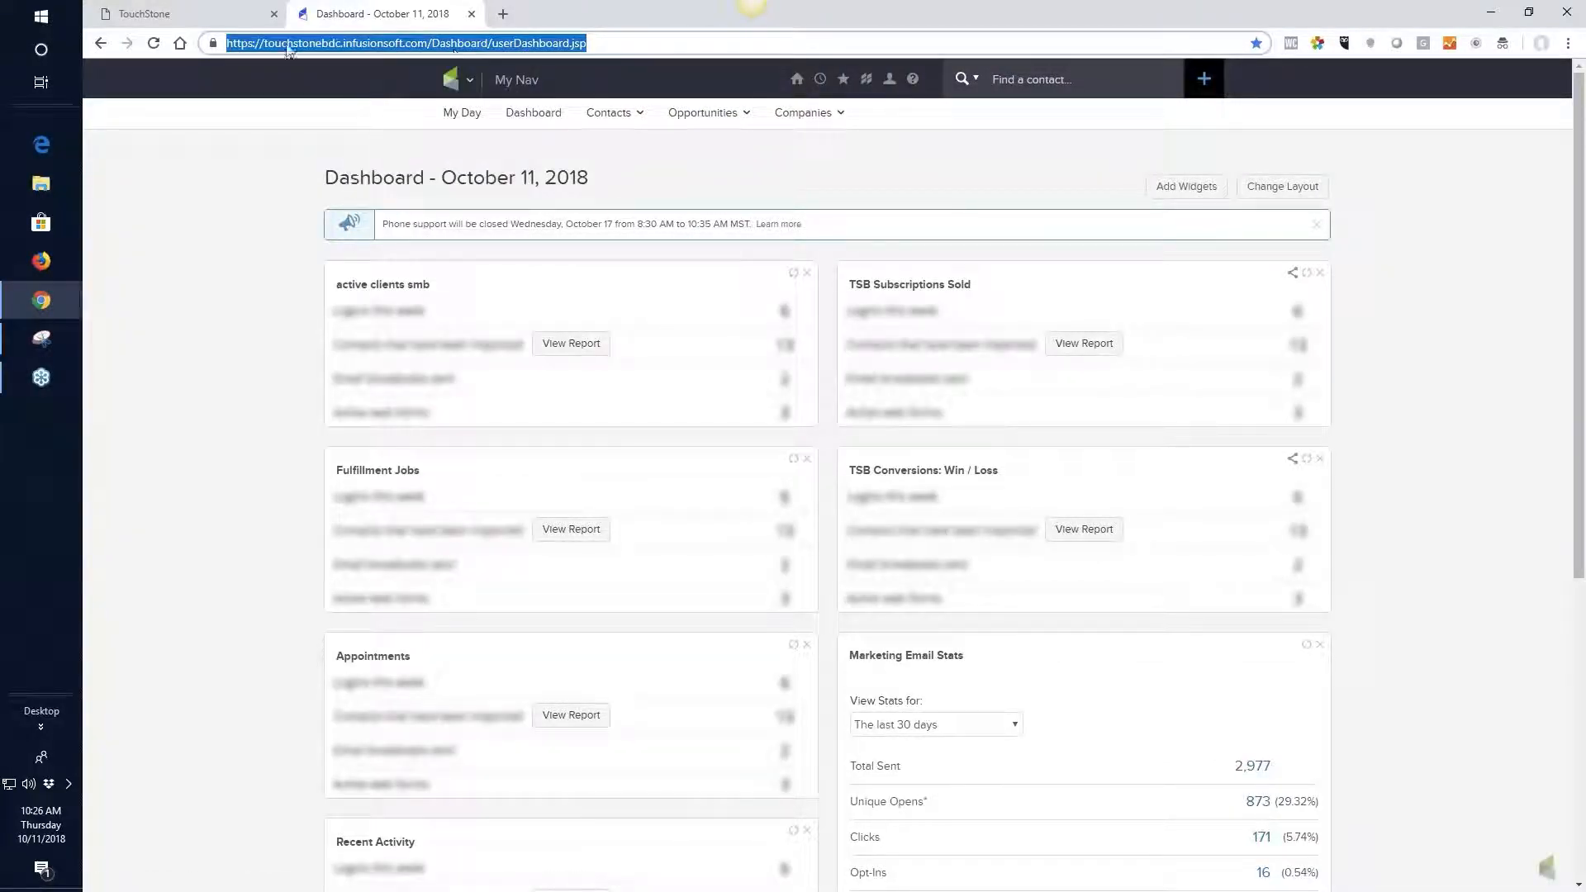
Return to the TouchStone link window, paste the copied dashboard address as the link URL and insert the link
click(206, 18)
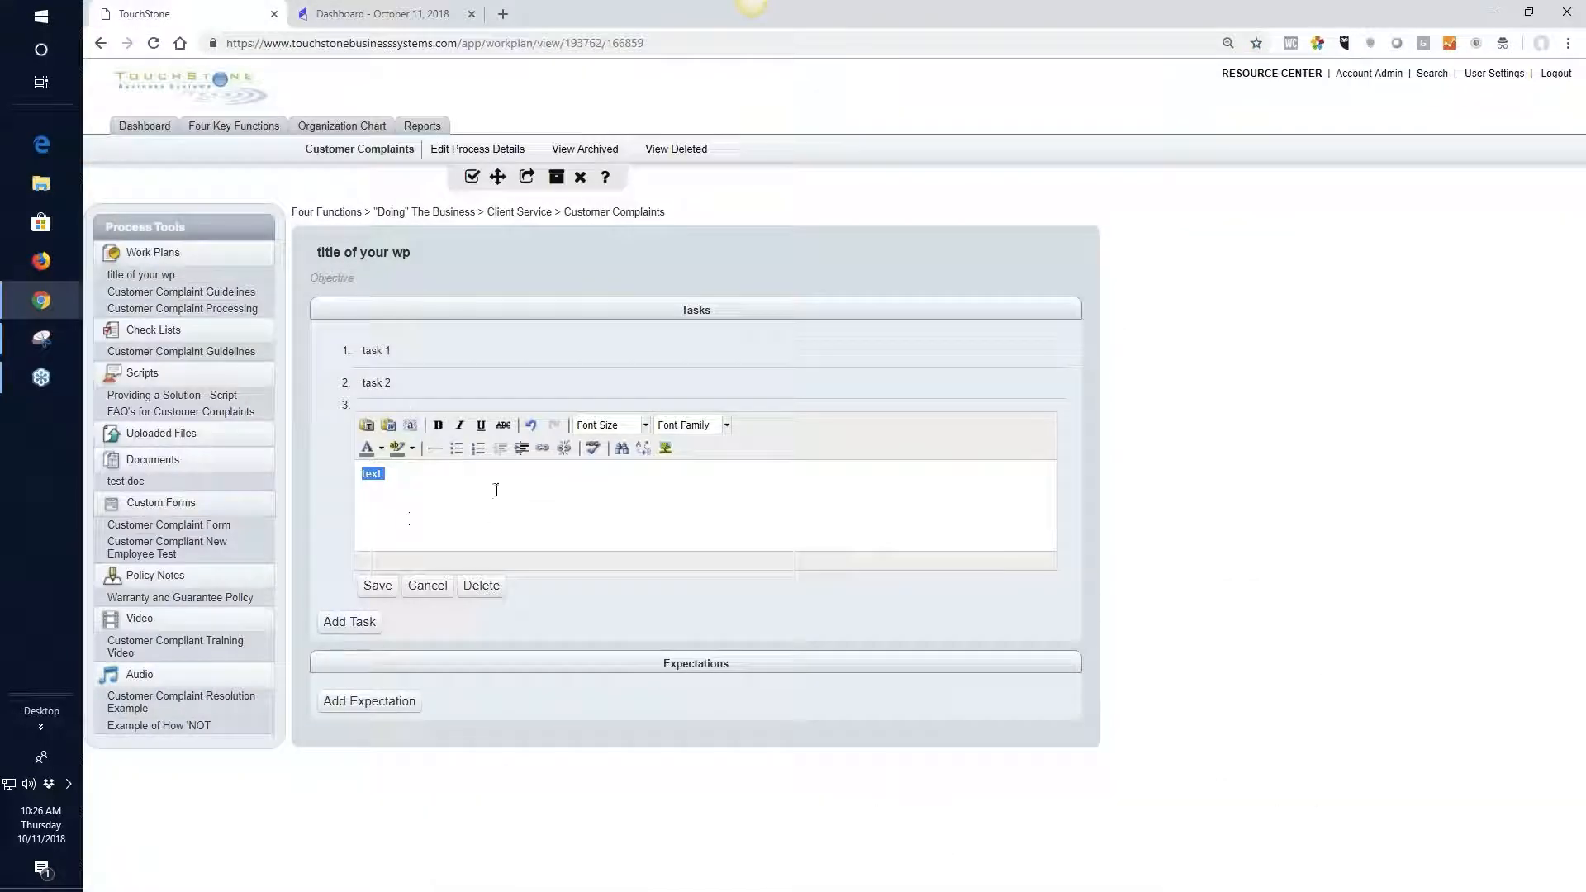
mouse_move(49, 301)
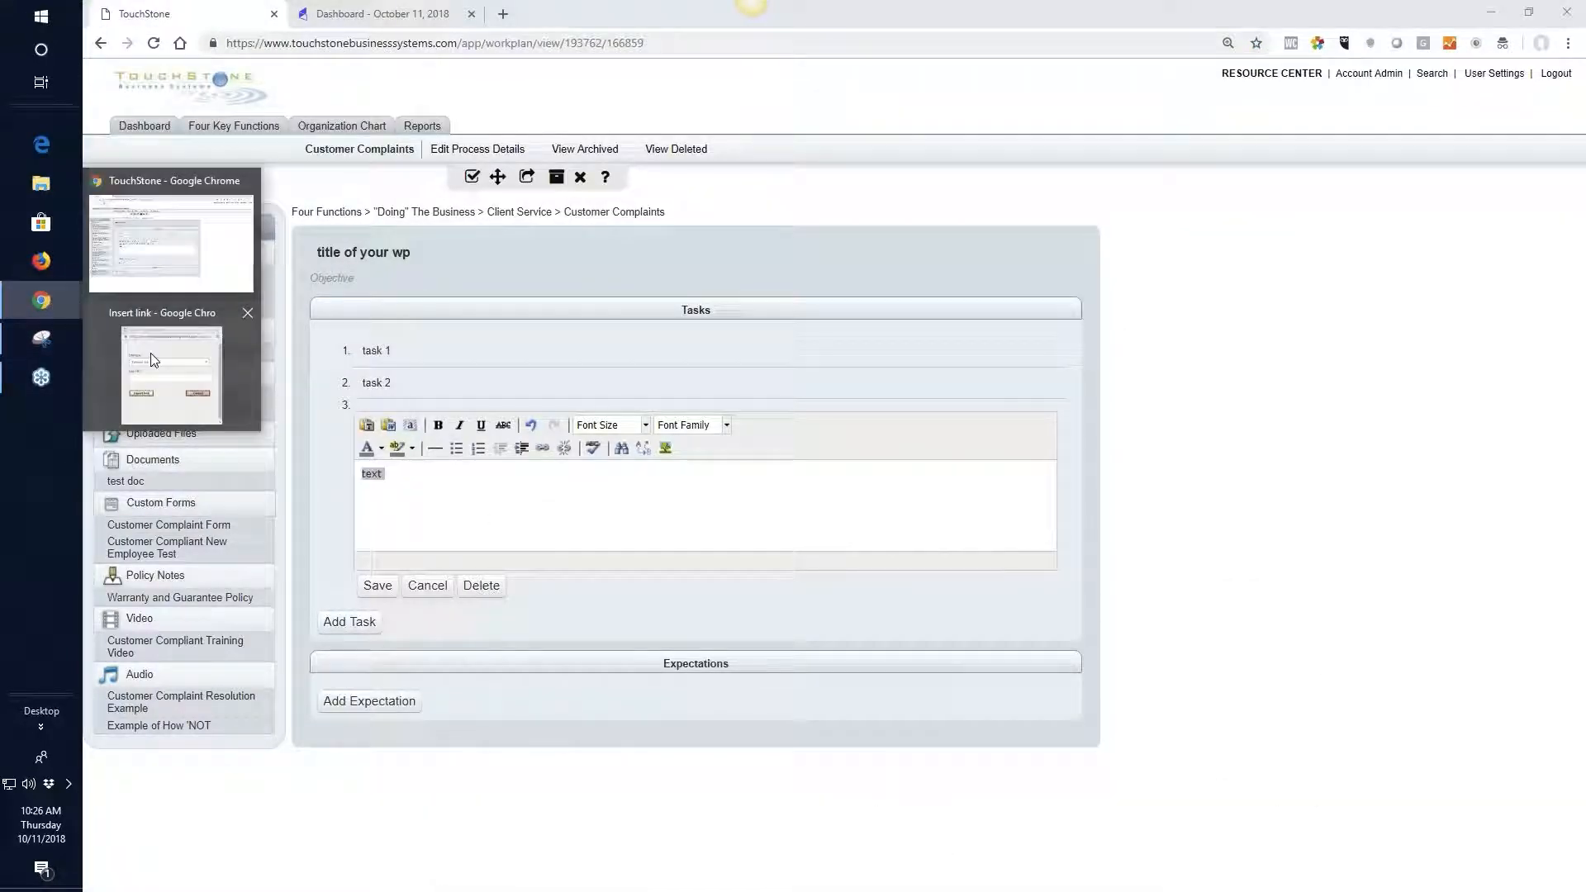
click(152, 362)
click(702, 491)
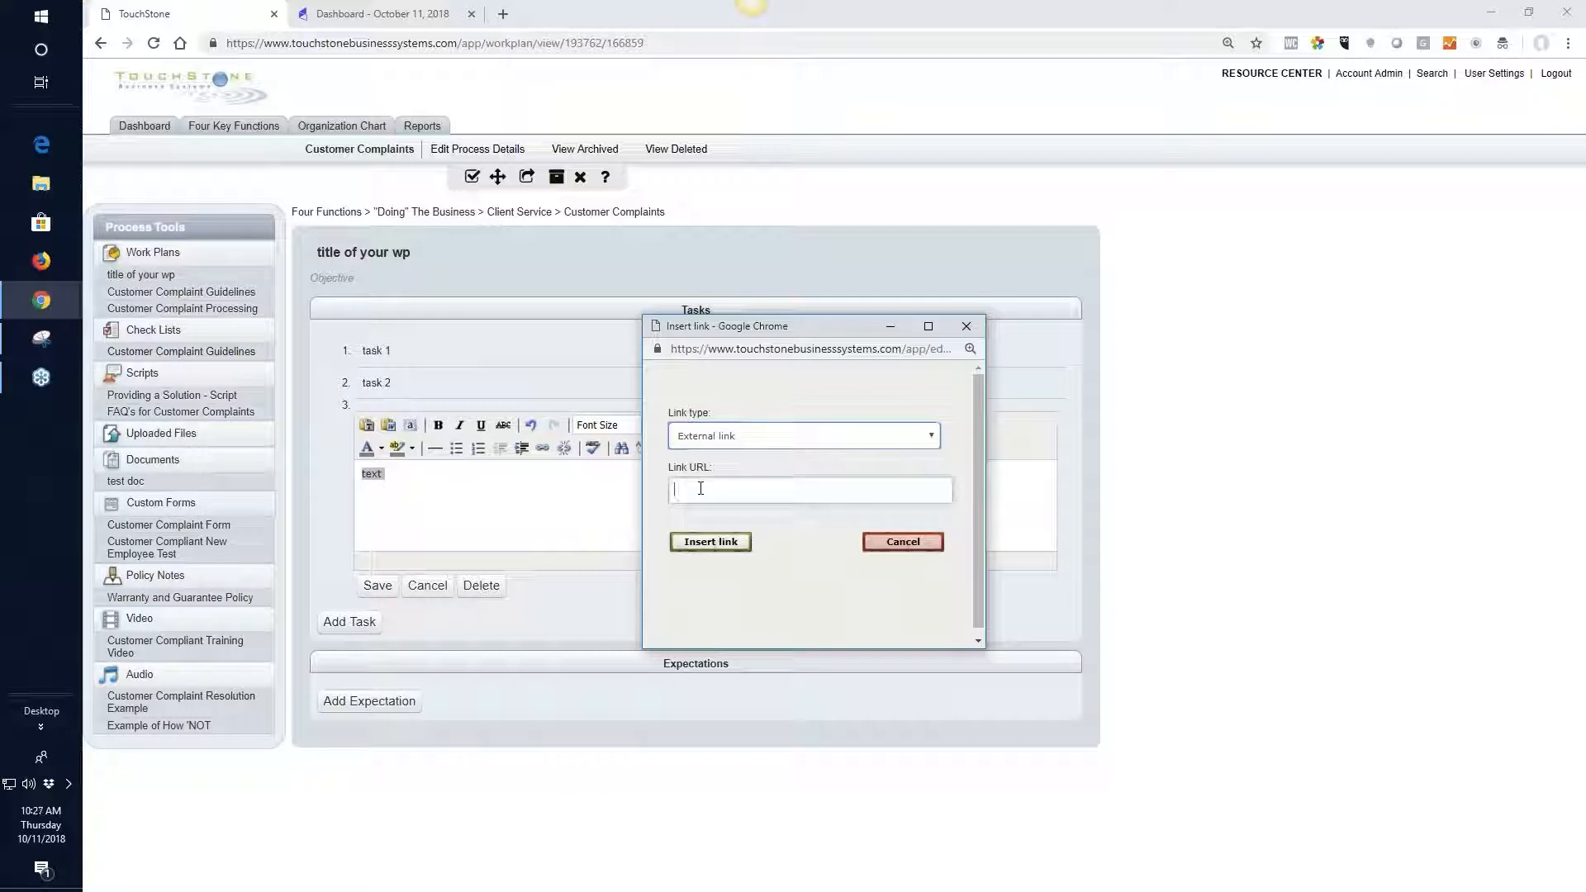
right_click(702, 491)
click(738, 619)
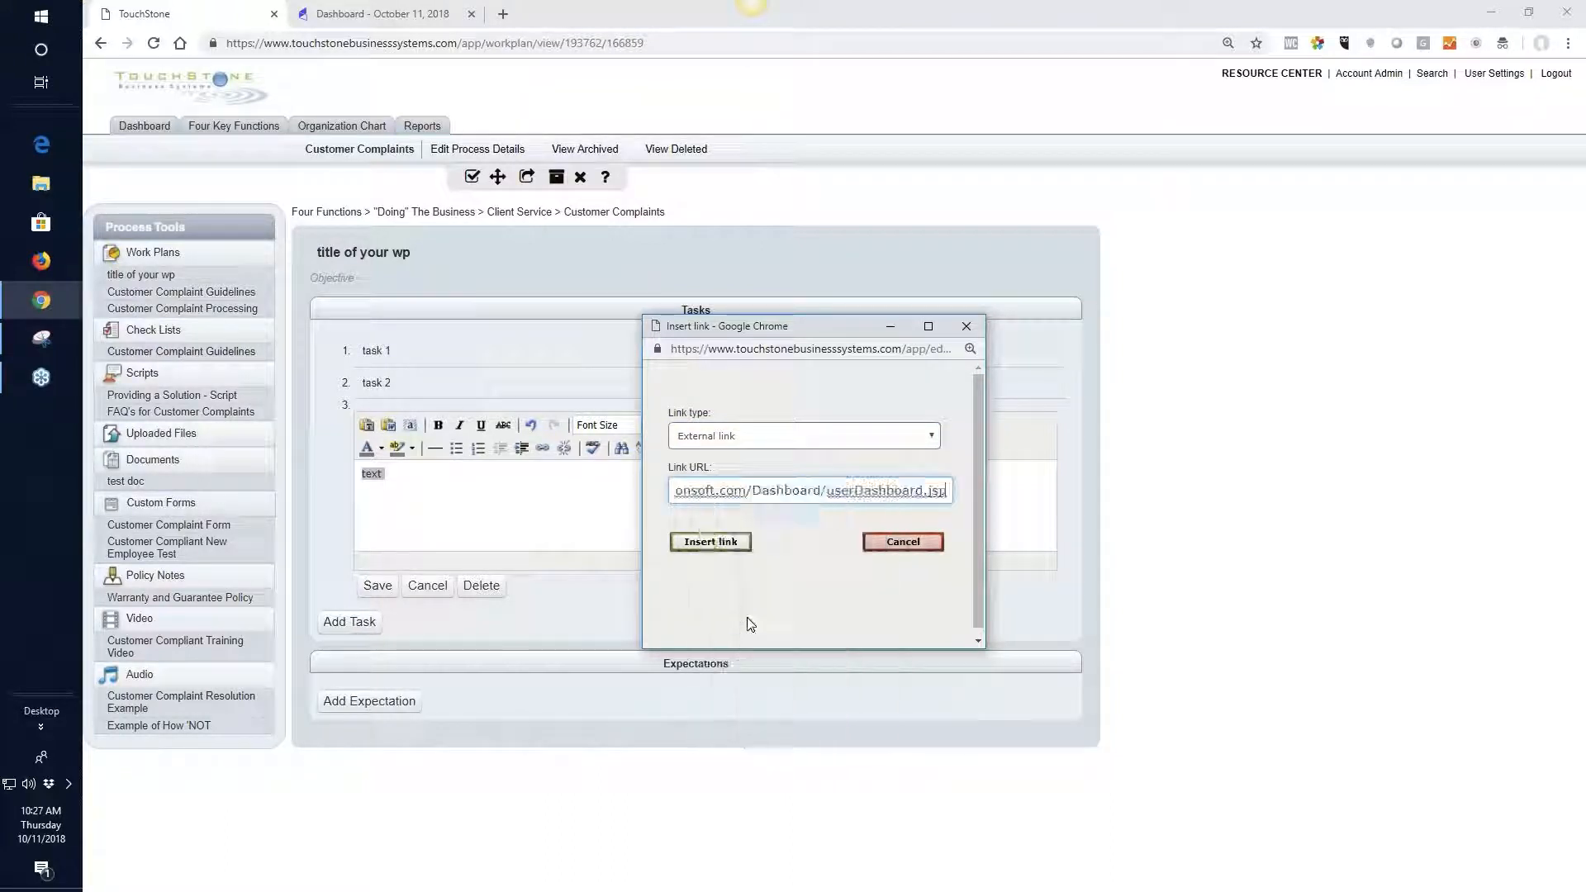
click(712, 543)
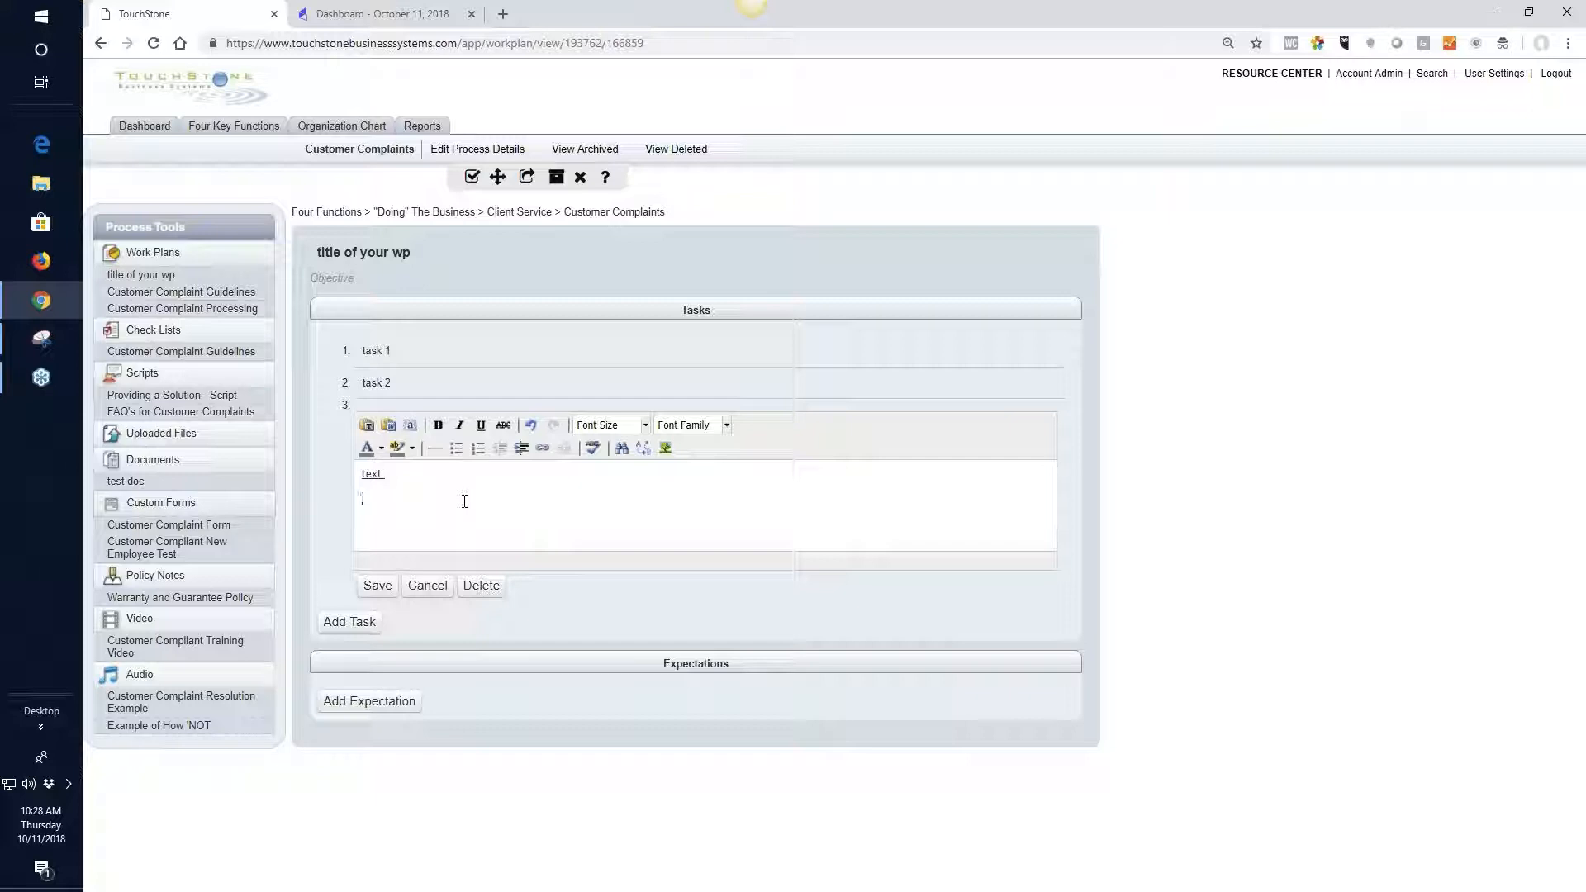
Add a line reading "inside" to the third task, start inserting a link on it and show the available link types
text(inside)
drag(404, 496, 359, 501)
click(372, 499)
click(542, 450)
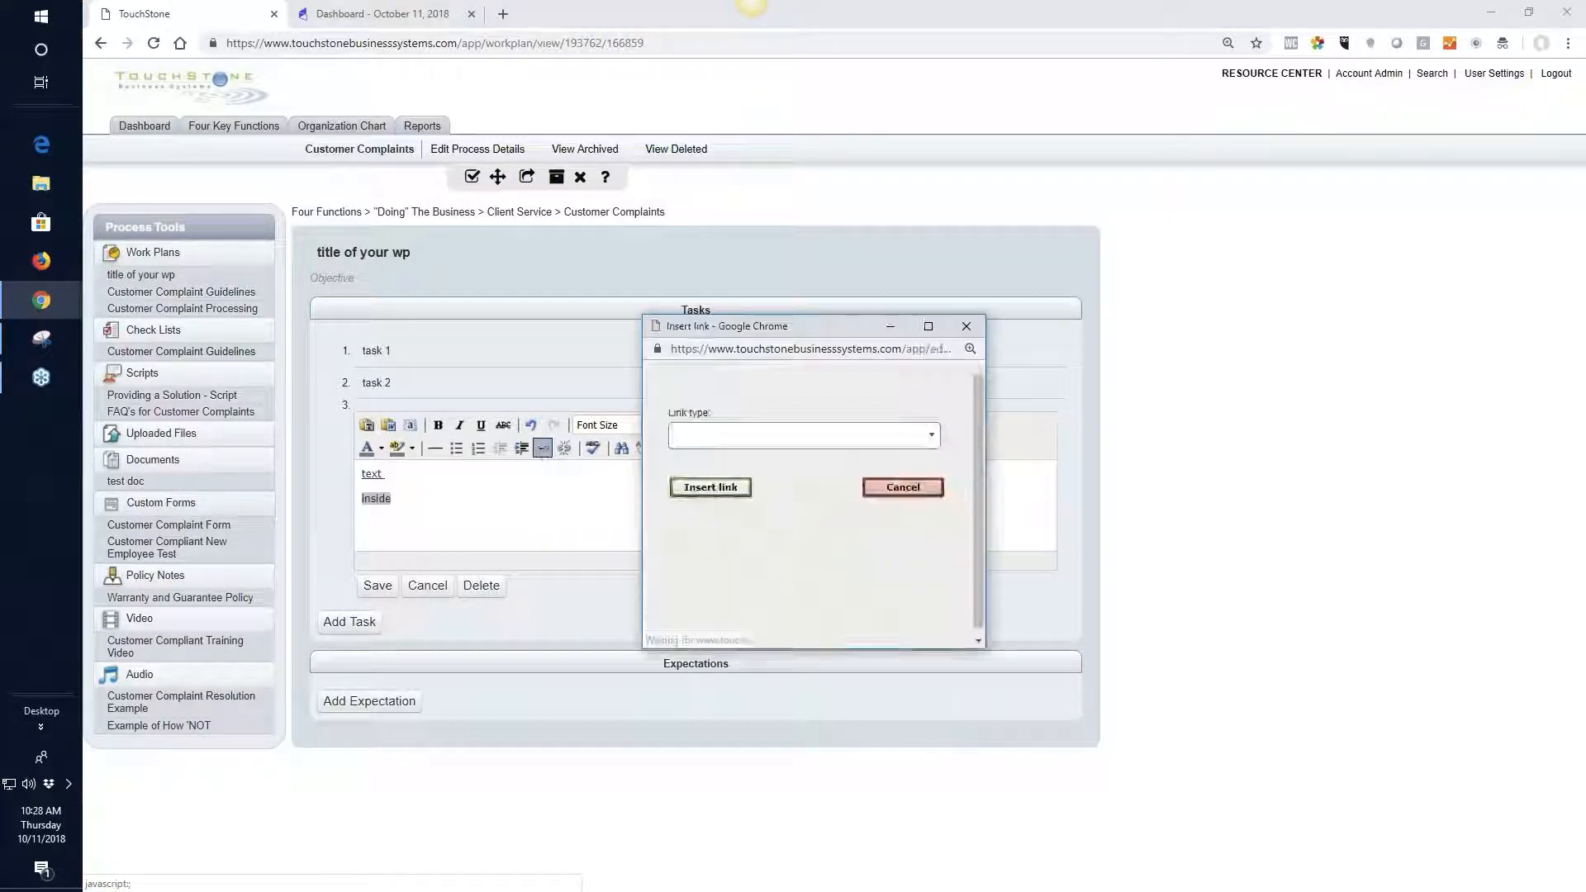
click(931, 438)
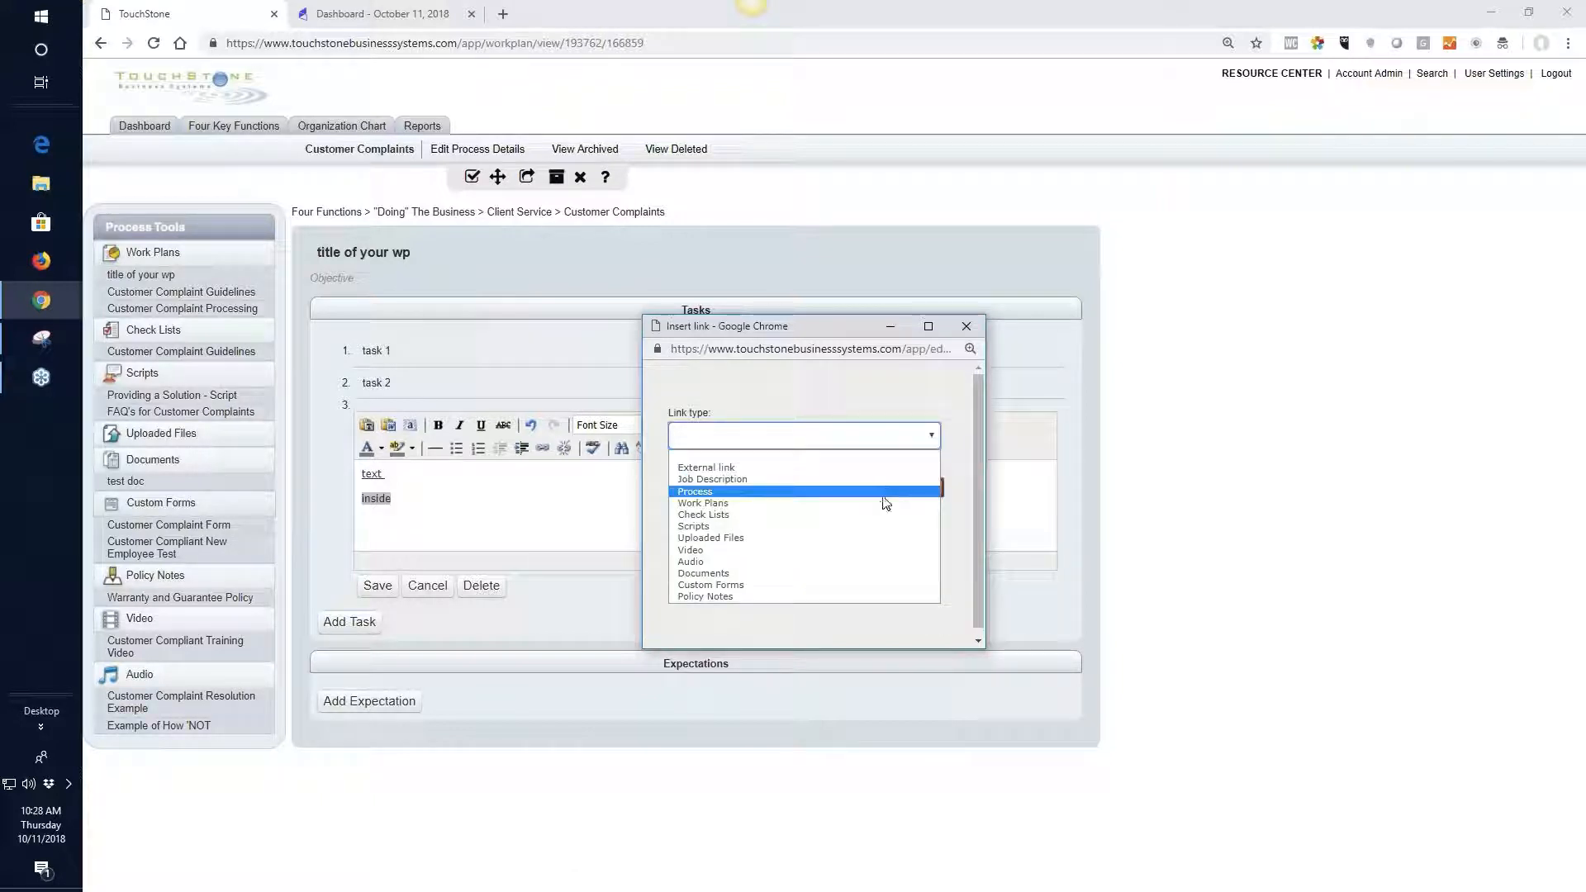
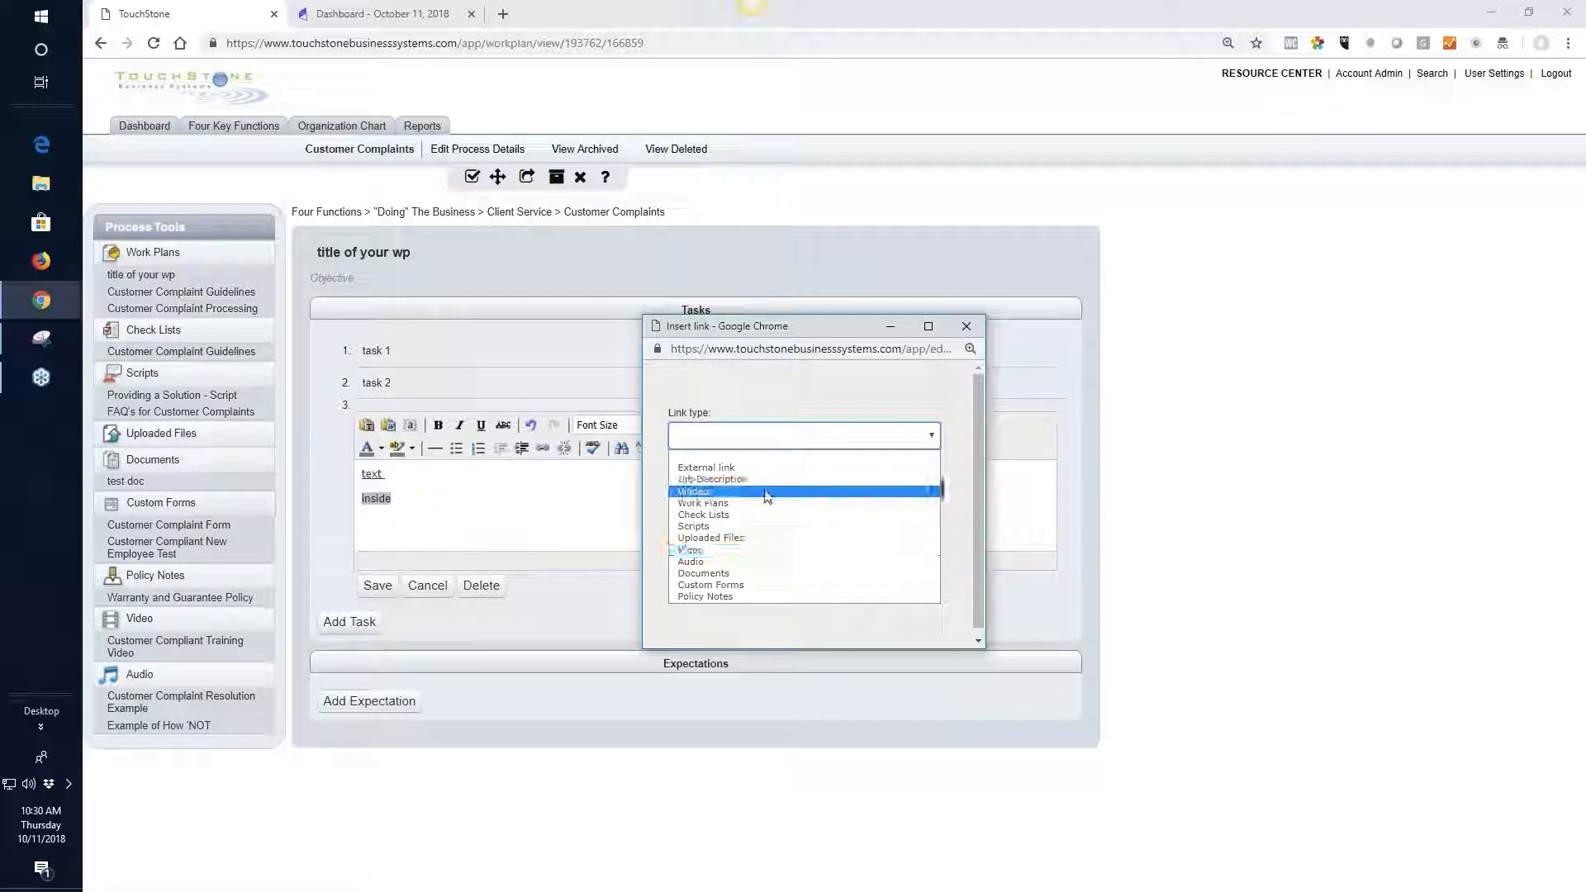
Link the word "inside" to the Custom Forms item "Client Compliant Form" and start a new line below it
click(736, 585)
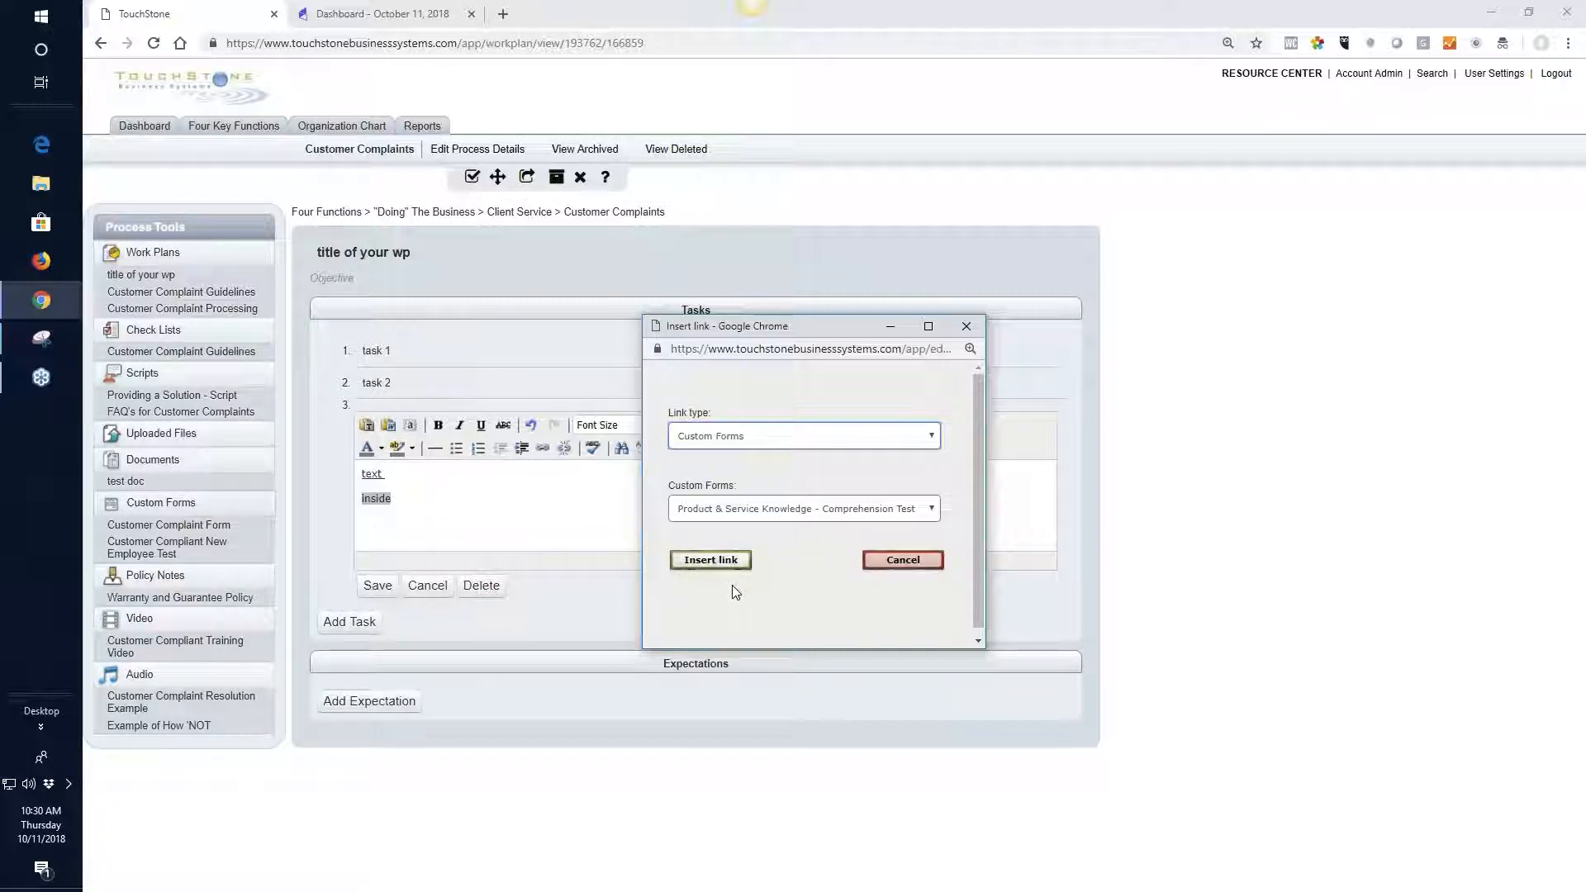
click(932, 510)
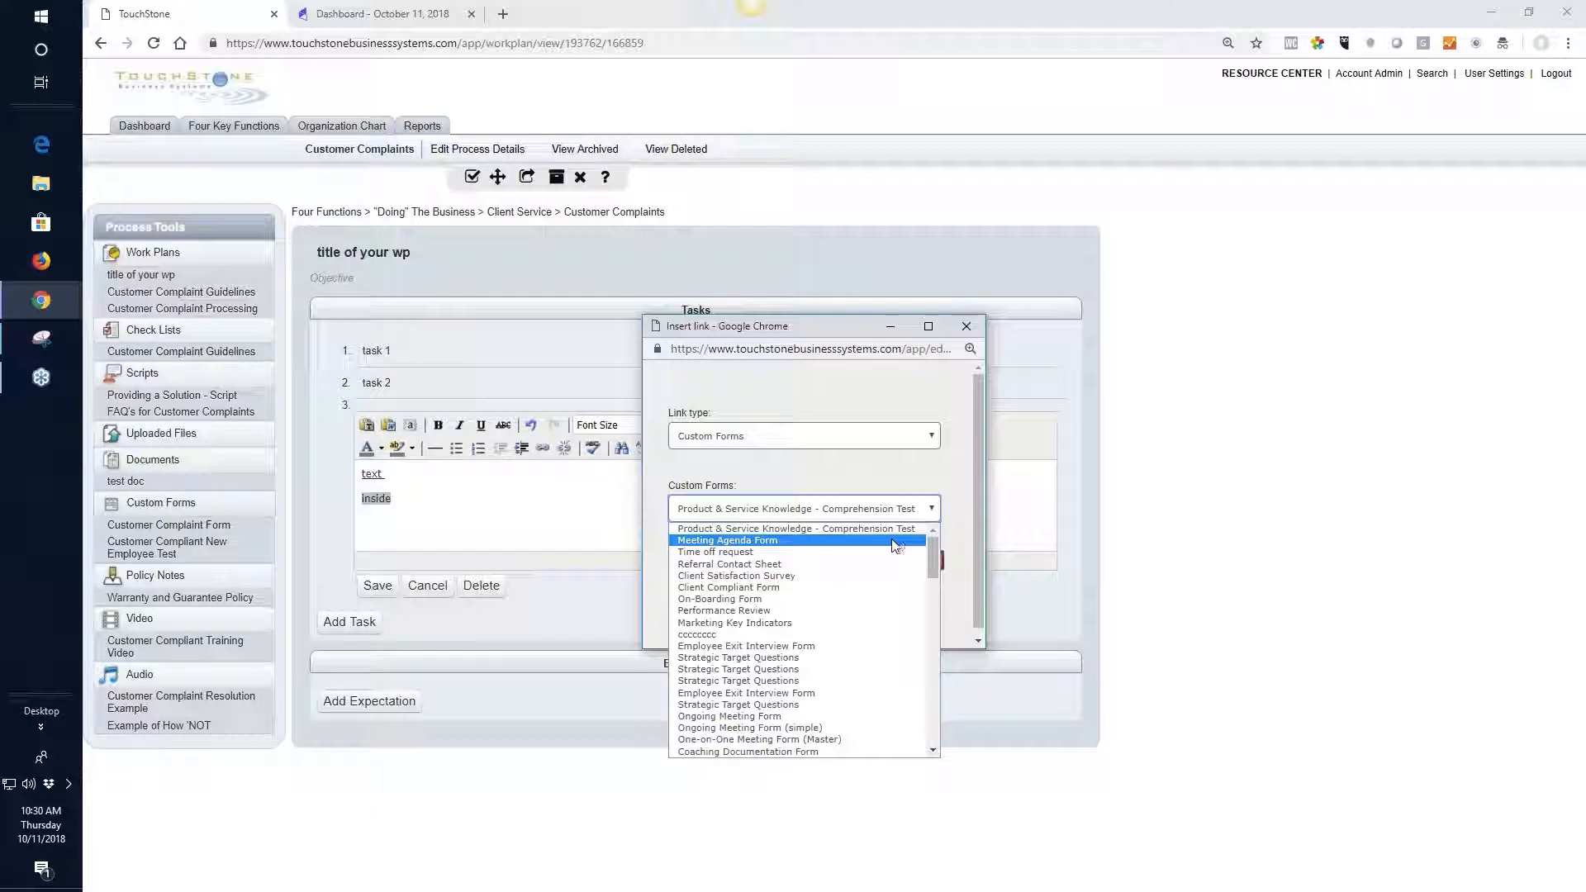
click(856, 587)
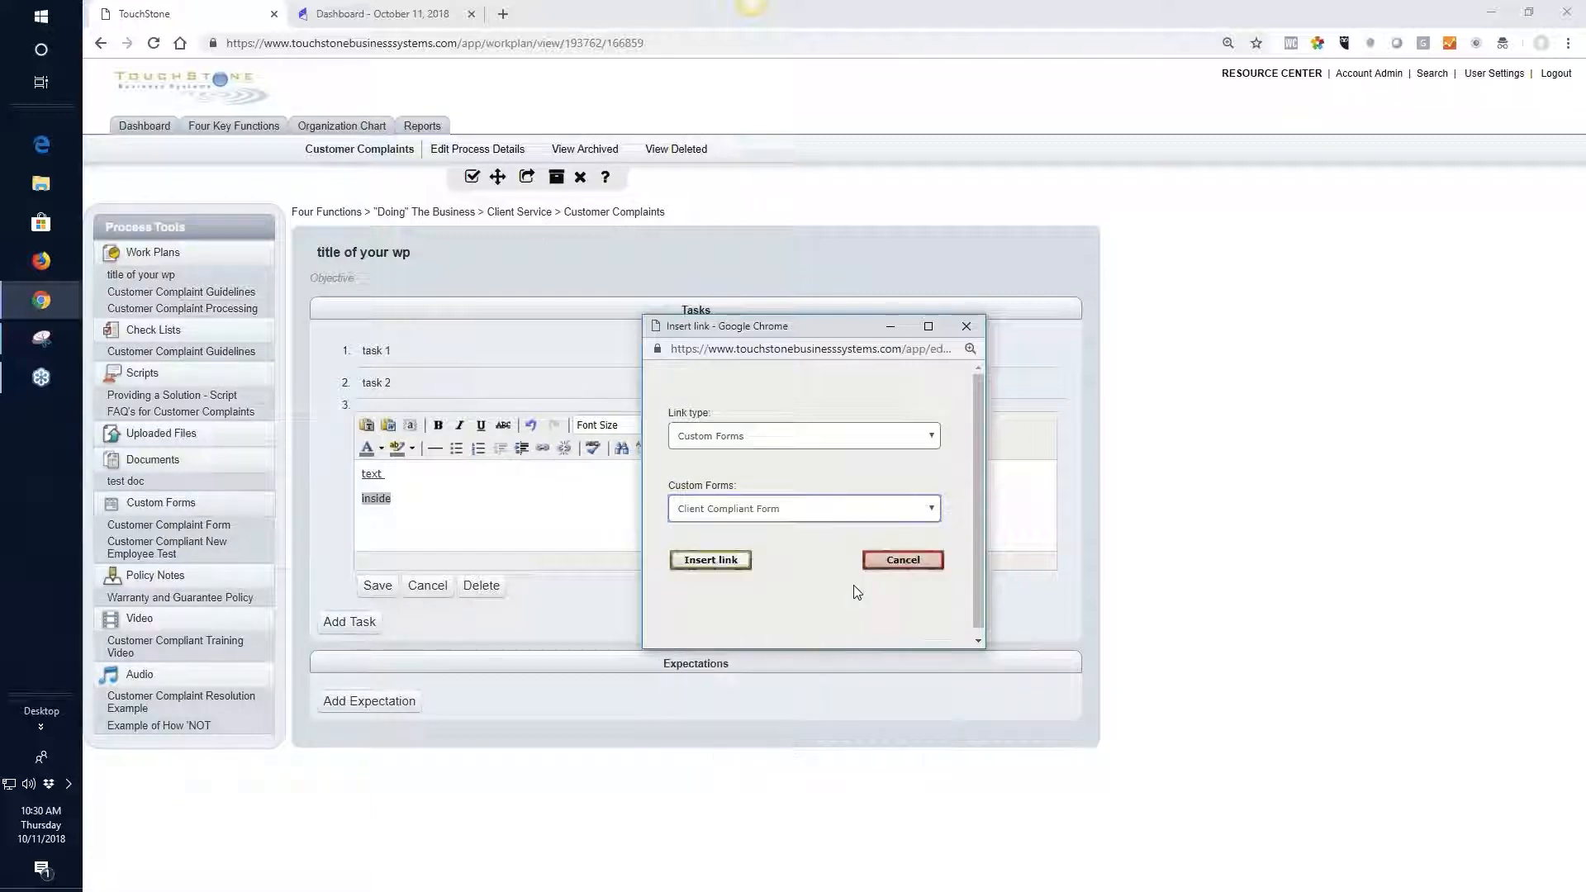
click(712, 561)
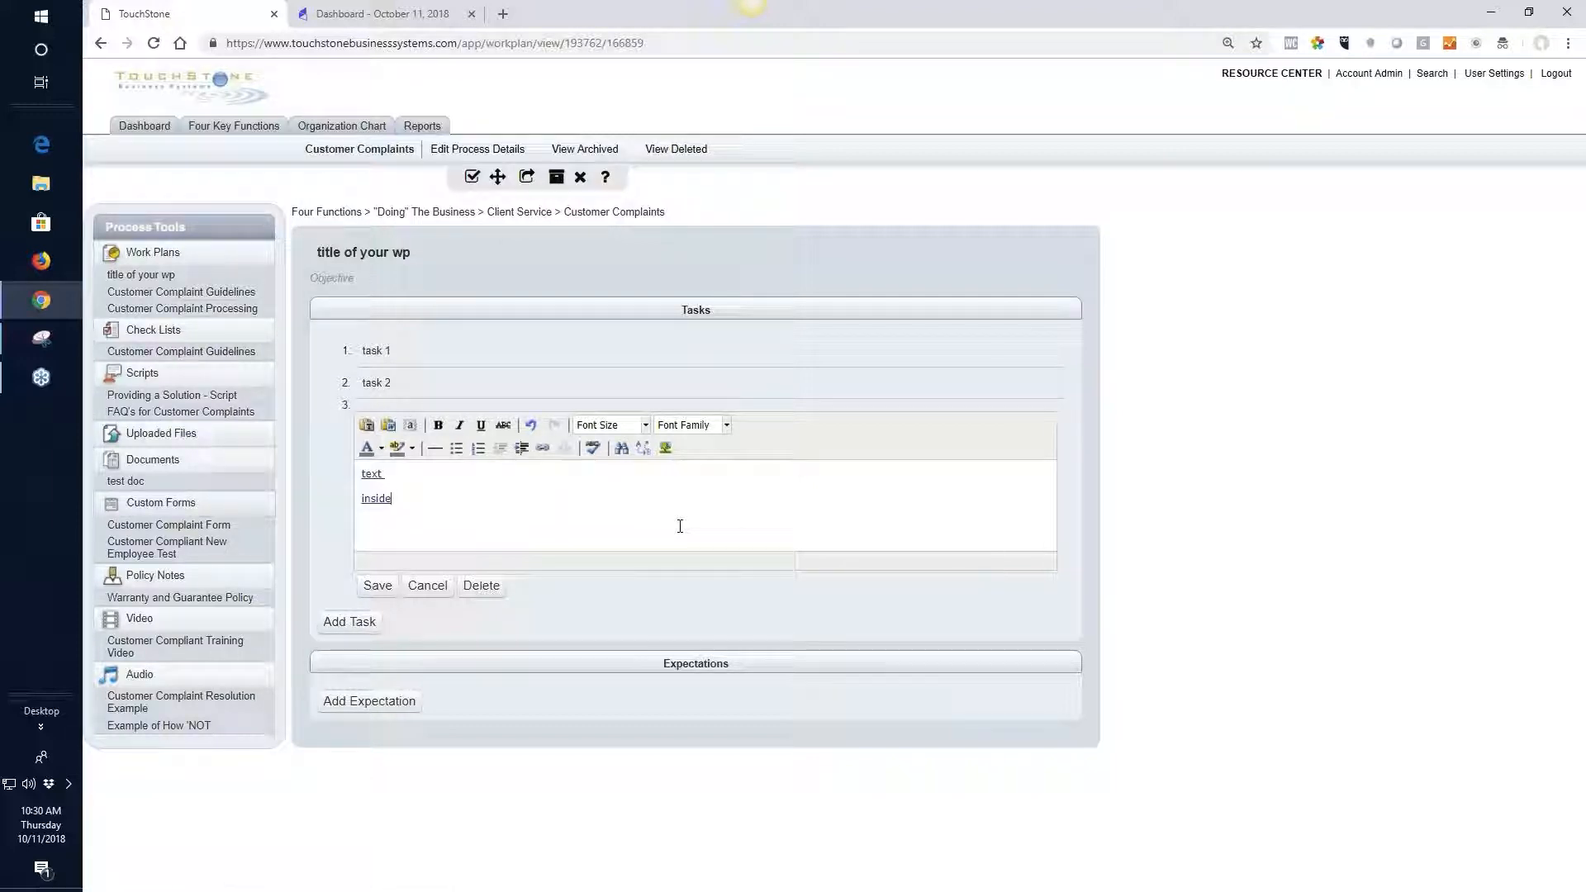
key(Return)
Show Jing's information window and the Snipping Tool's new capture mode, and close both tools
mouse_move(764, 8)
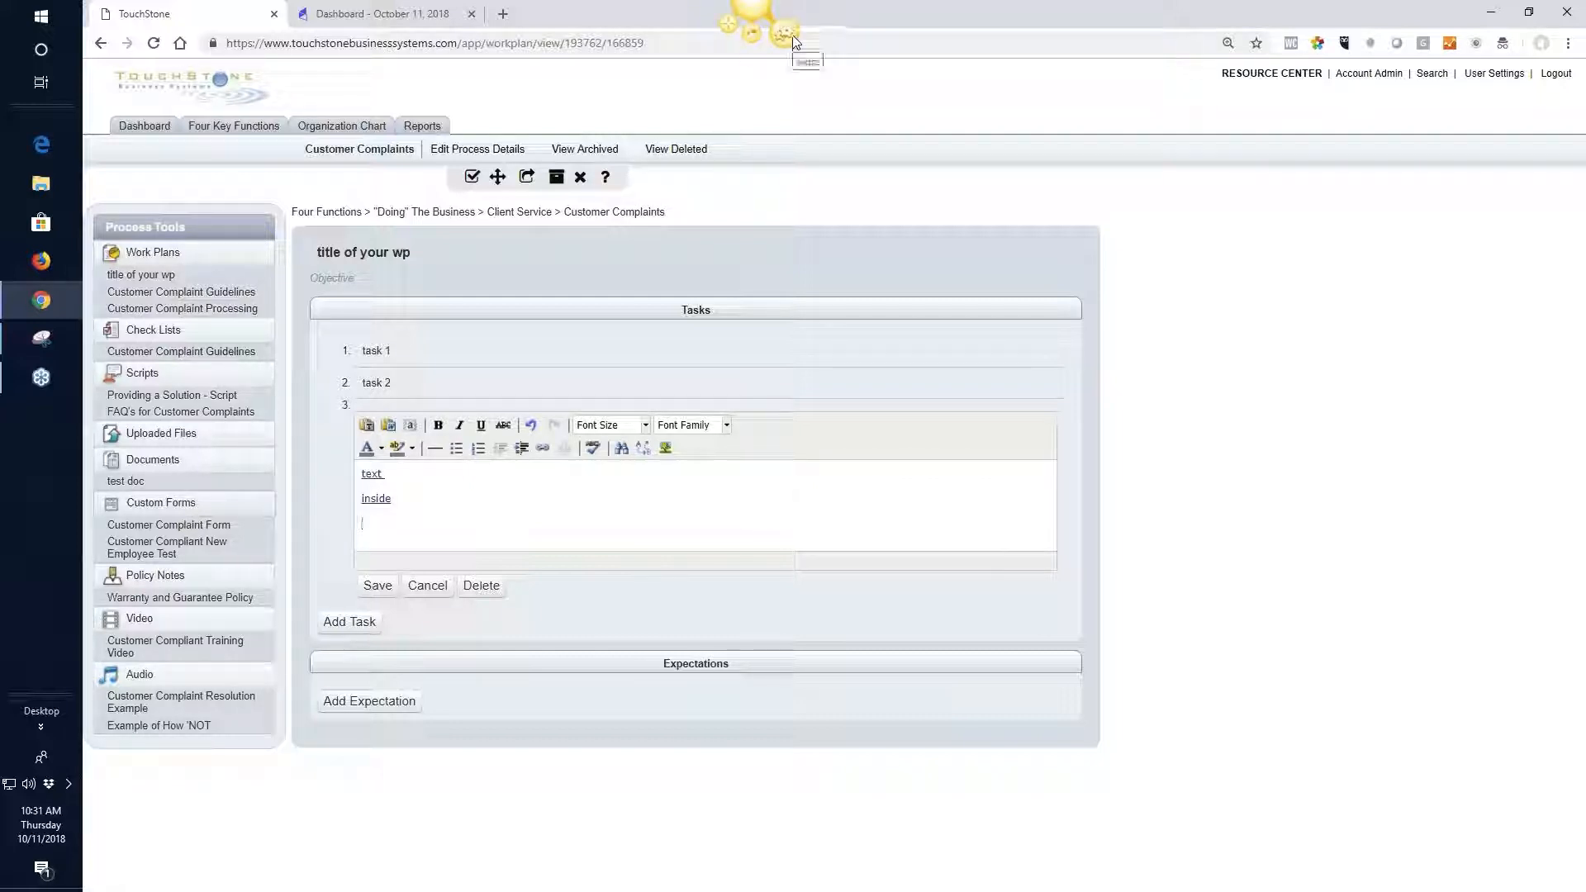
click(791, 34)
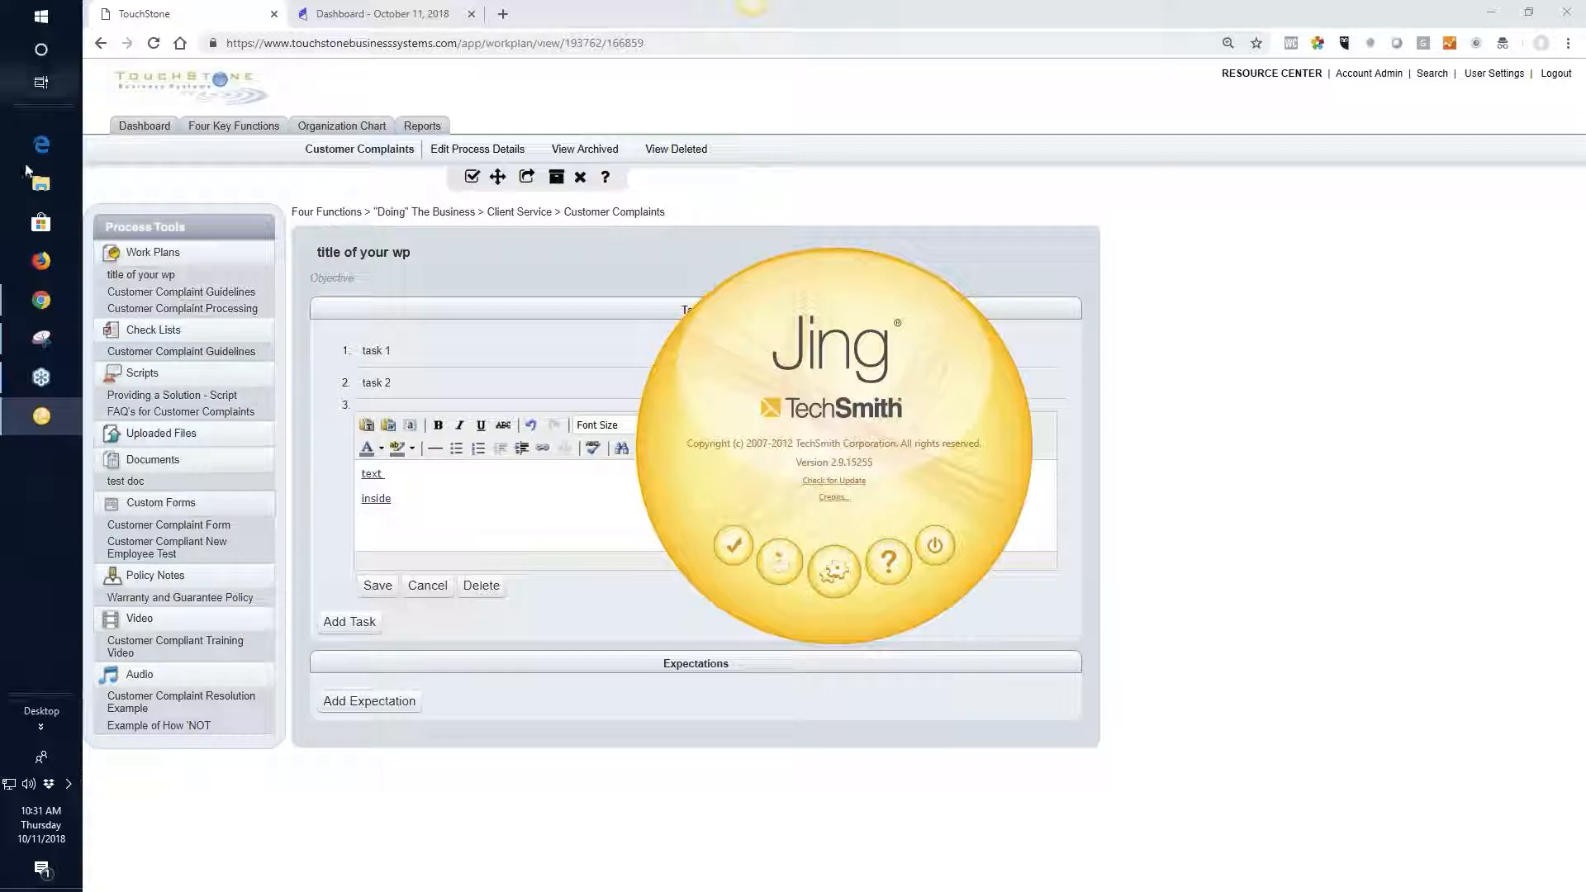
click(46, 343)
click(136, 234)
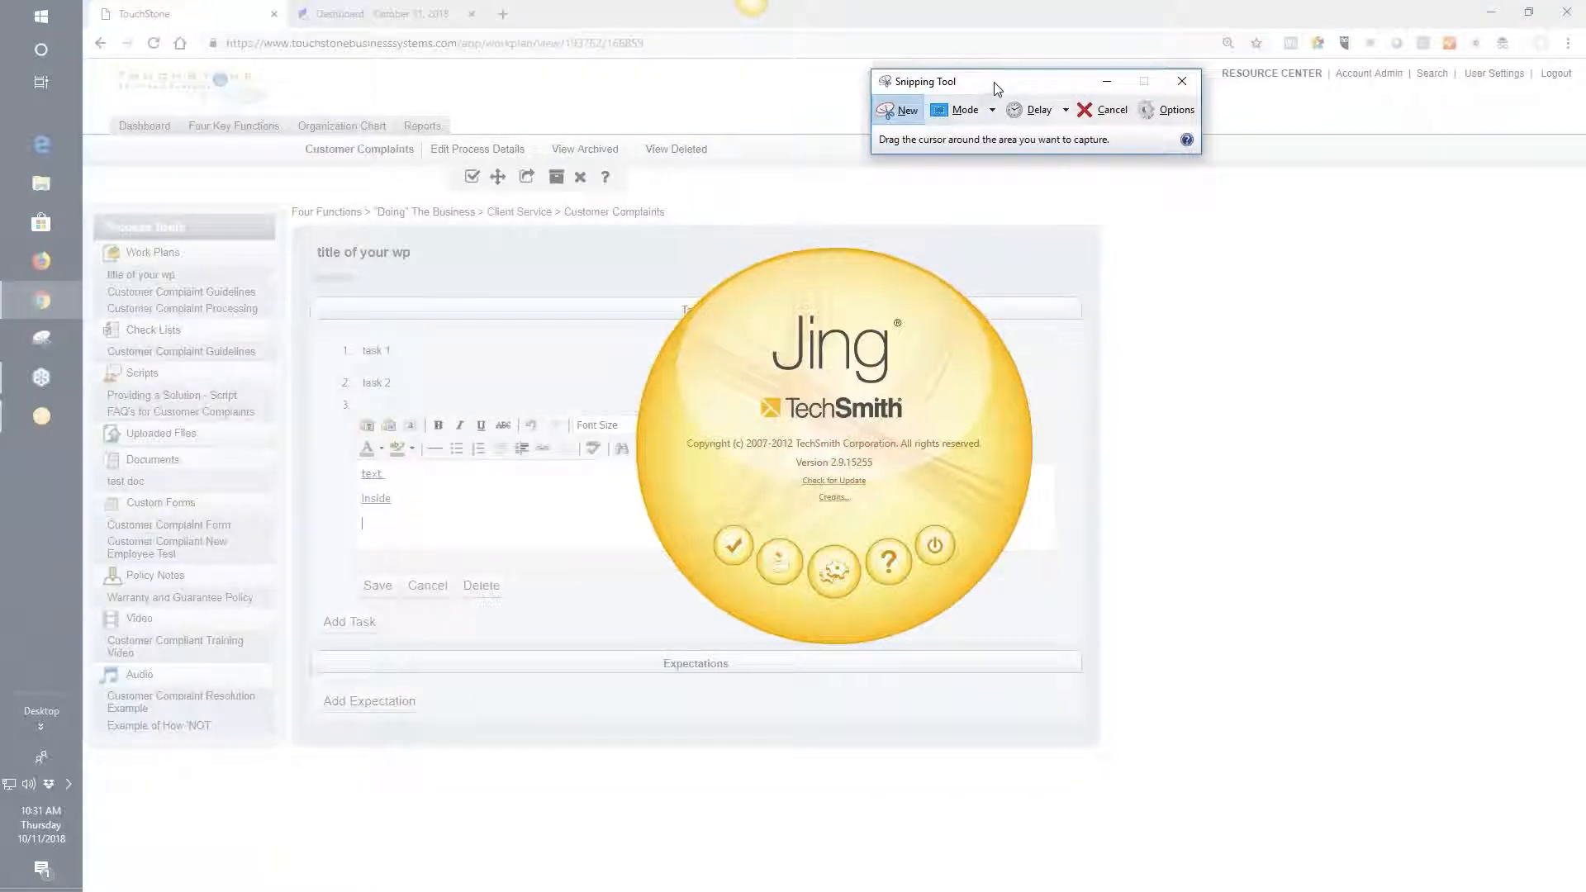
drag(993, 84, 394, 383)
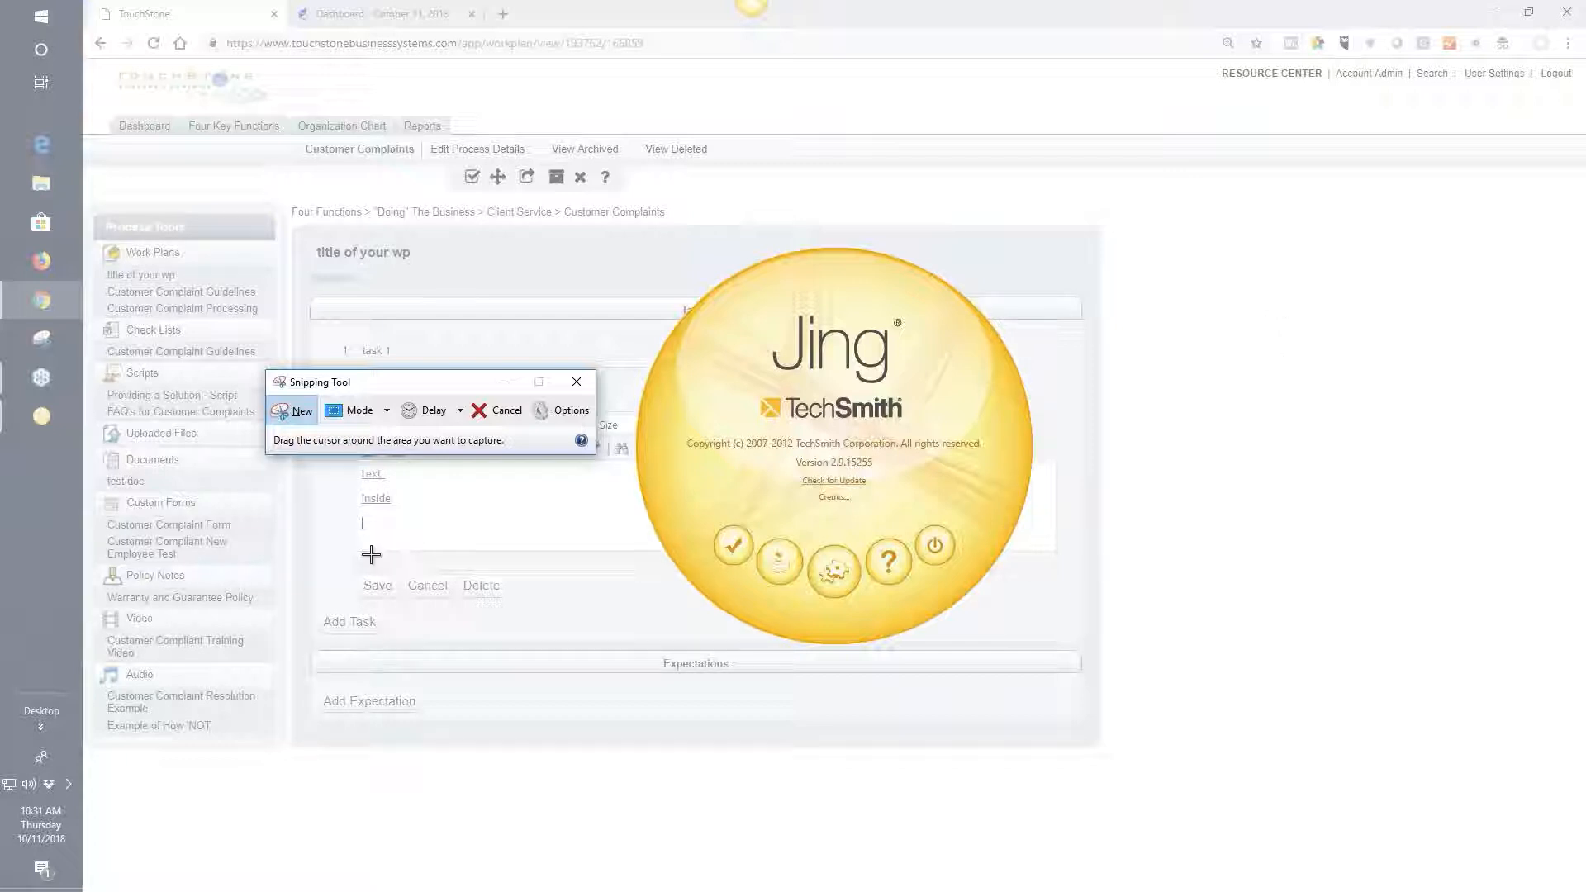
click(577, 382)
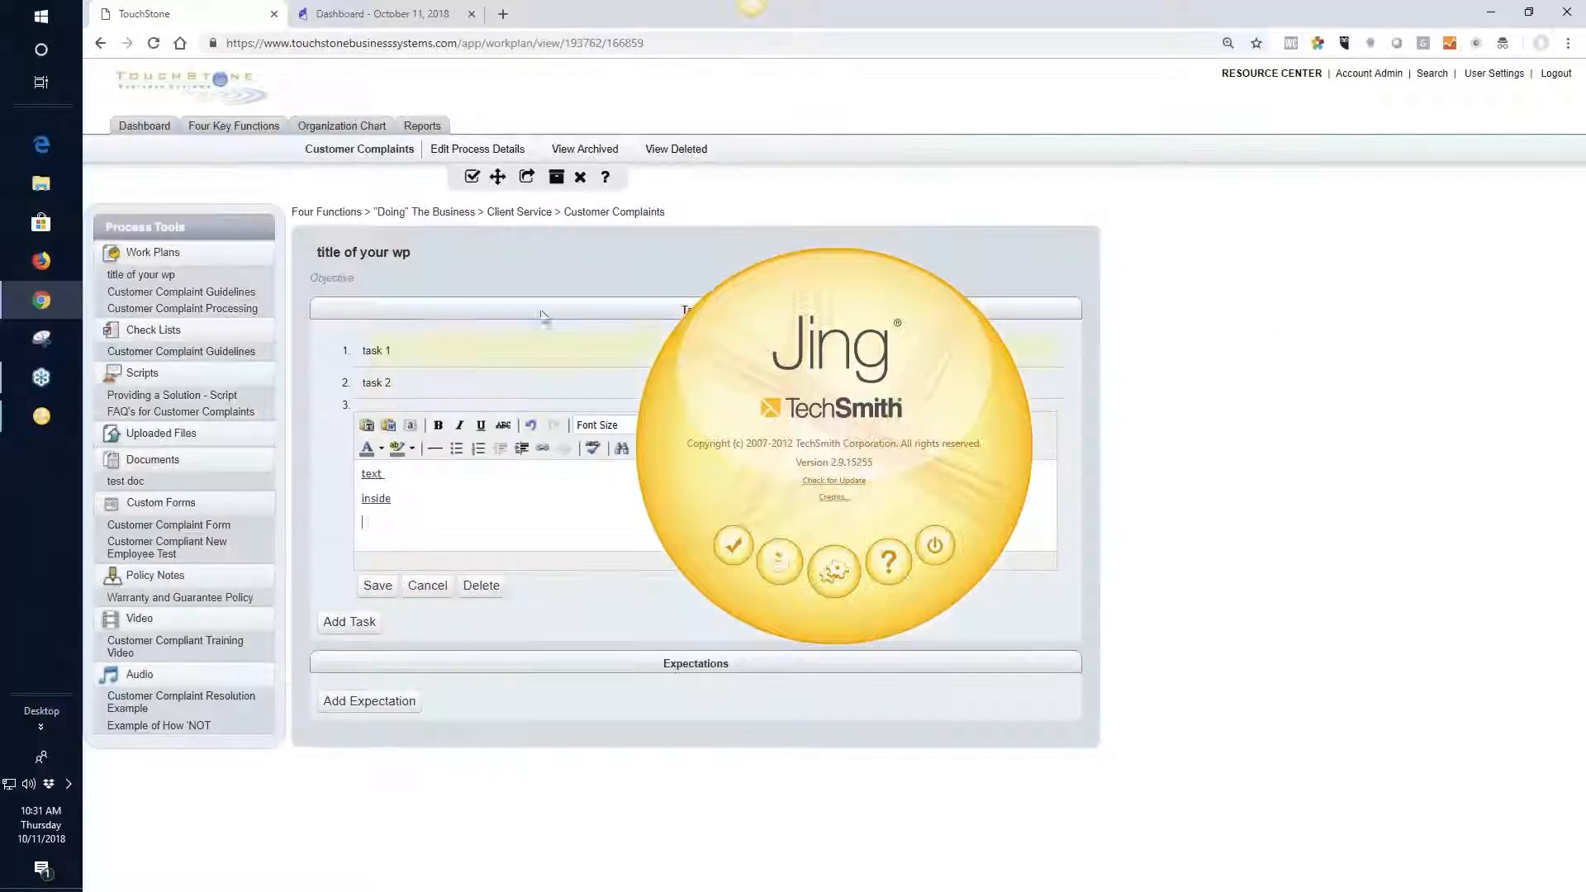
drag(843, 299, 807, 298)
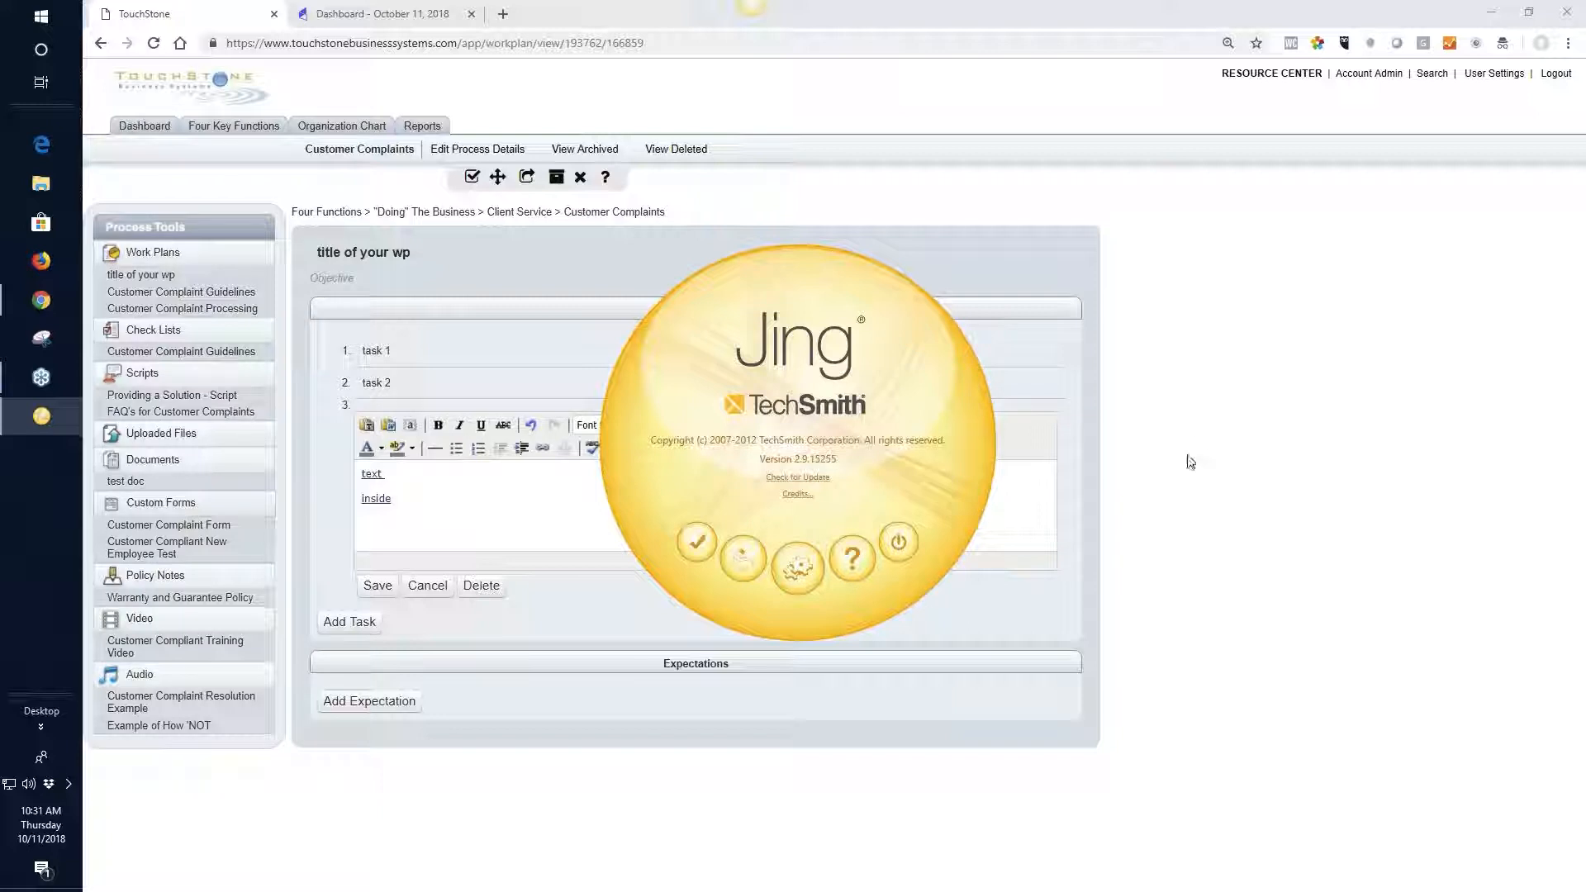
click(698, 551)
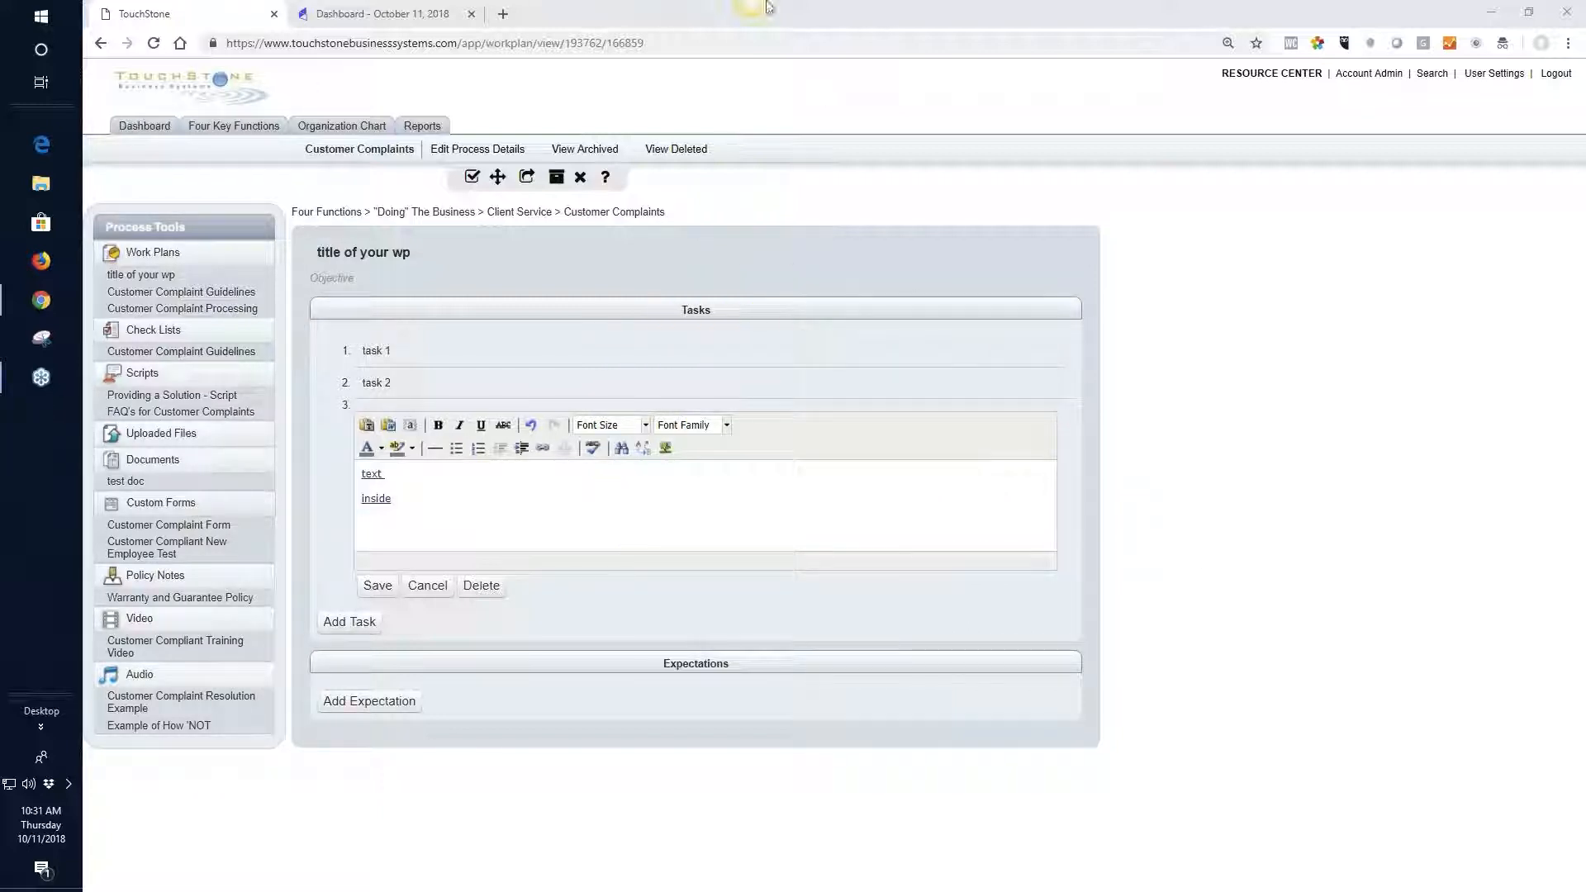
Reposition the Jing launcher along the screen edge and capture the process menu links and icon row as an image of about 354 x 73 pixels
mouse_move(739, 35)
drag(754, 9, 920, 369)
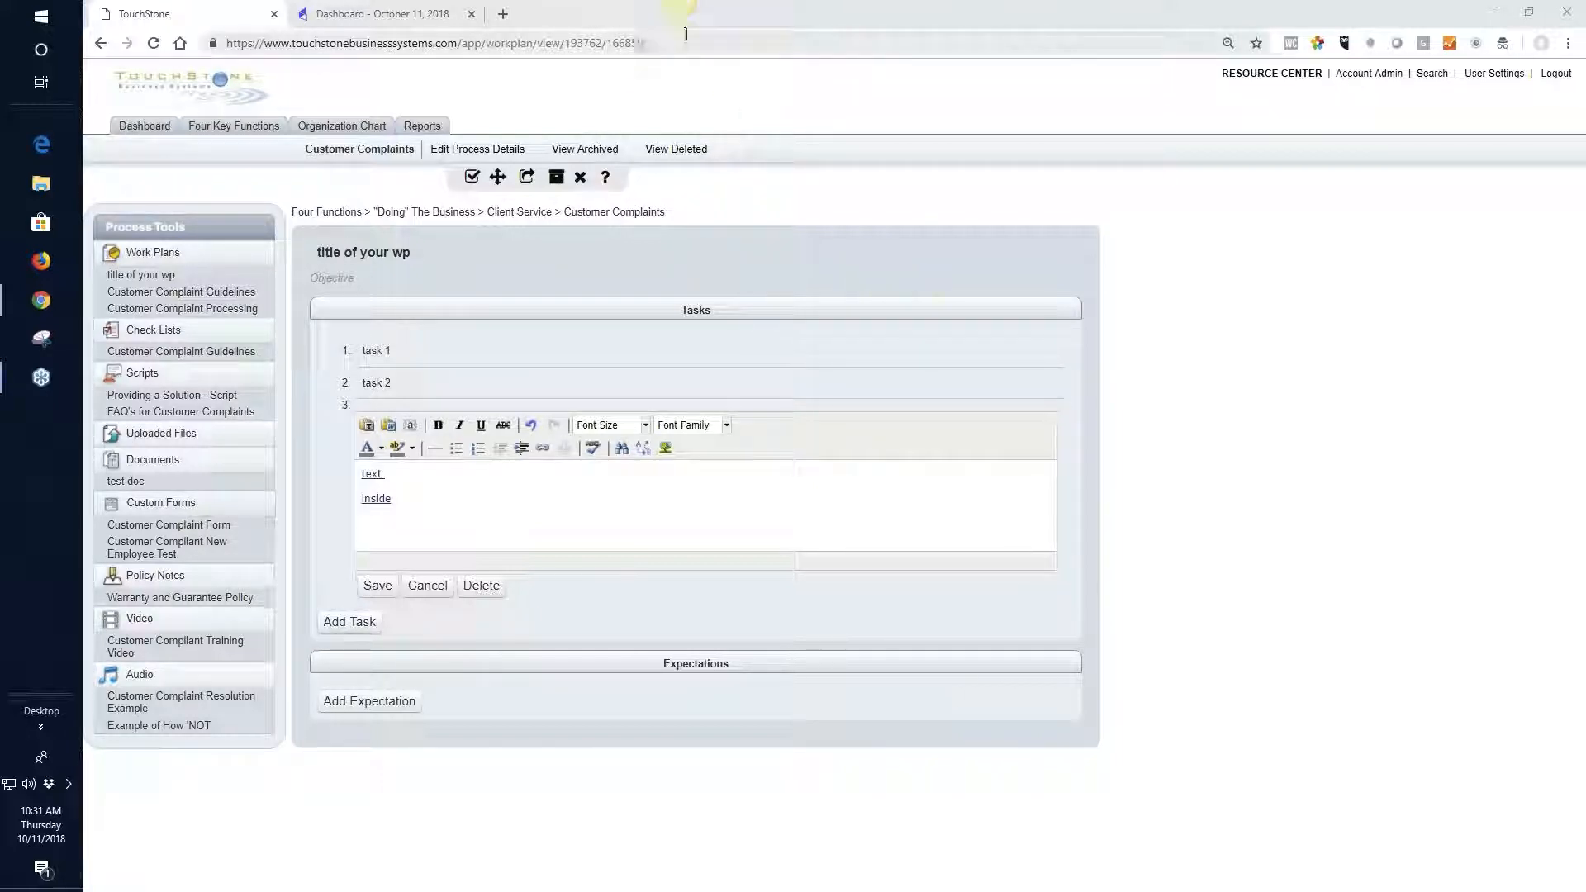
mouse_move(648, 36)
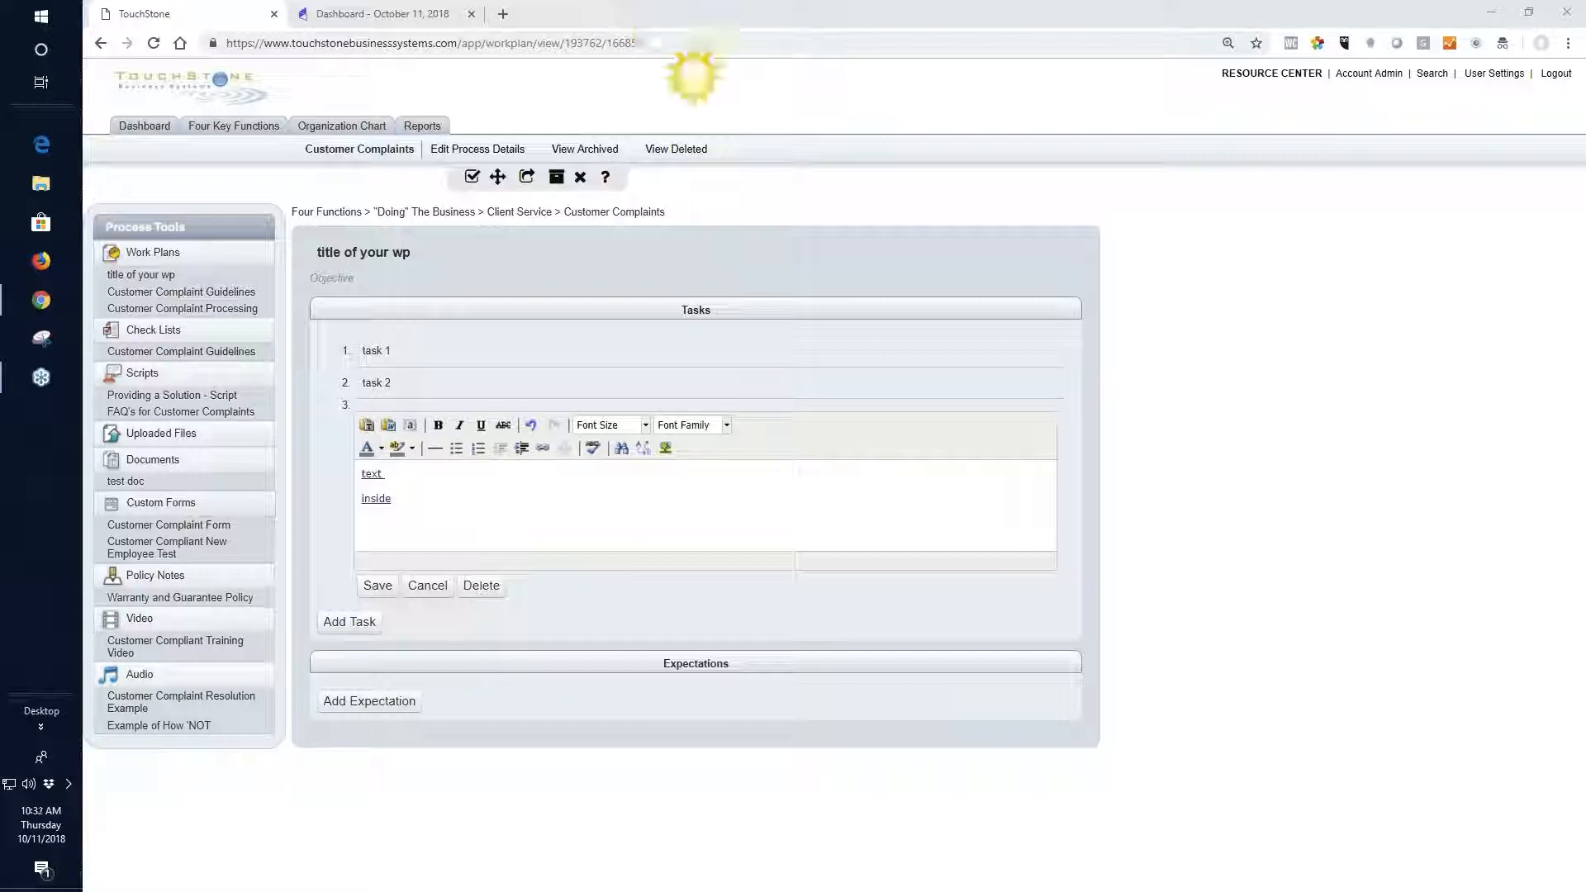
click(659, 30)
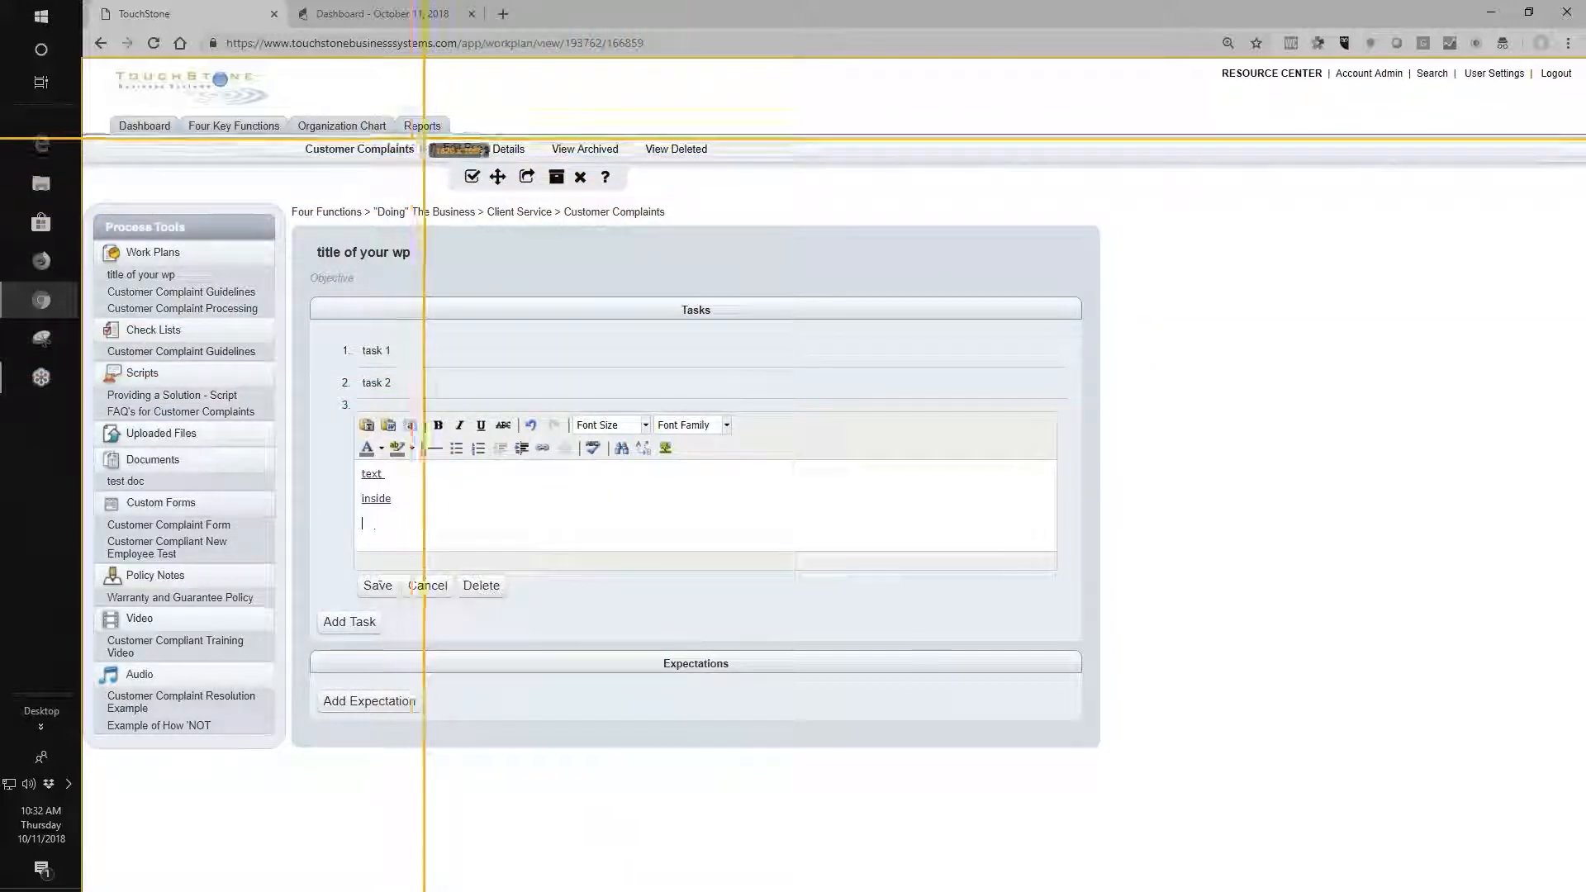
drag(423, 139, 716, 198)
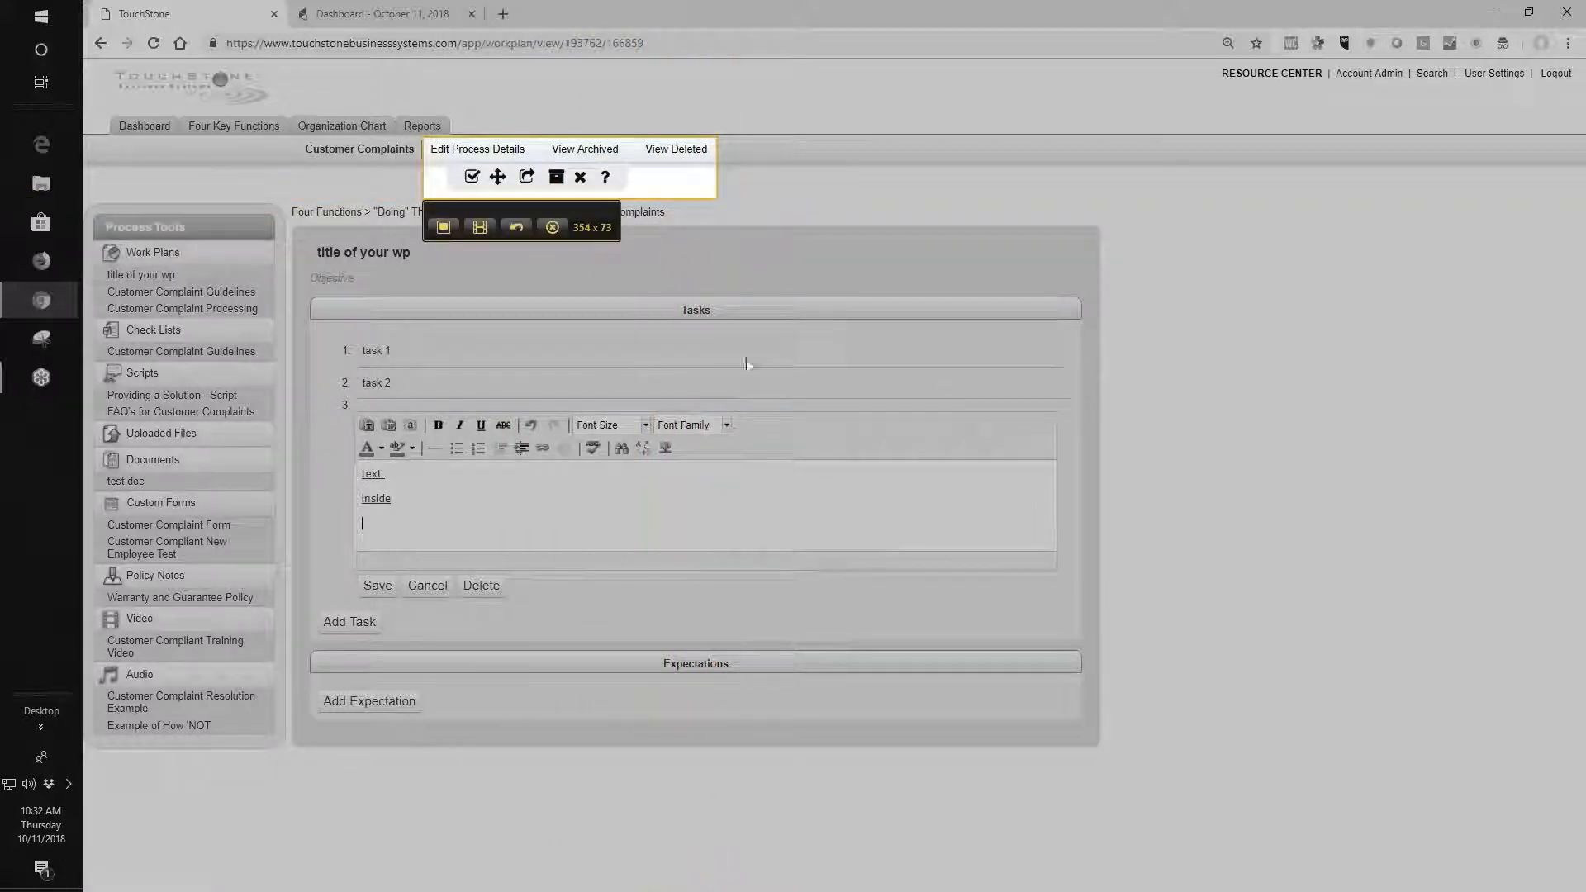
click(443, 229)
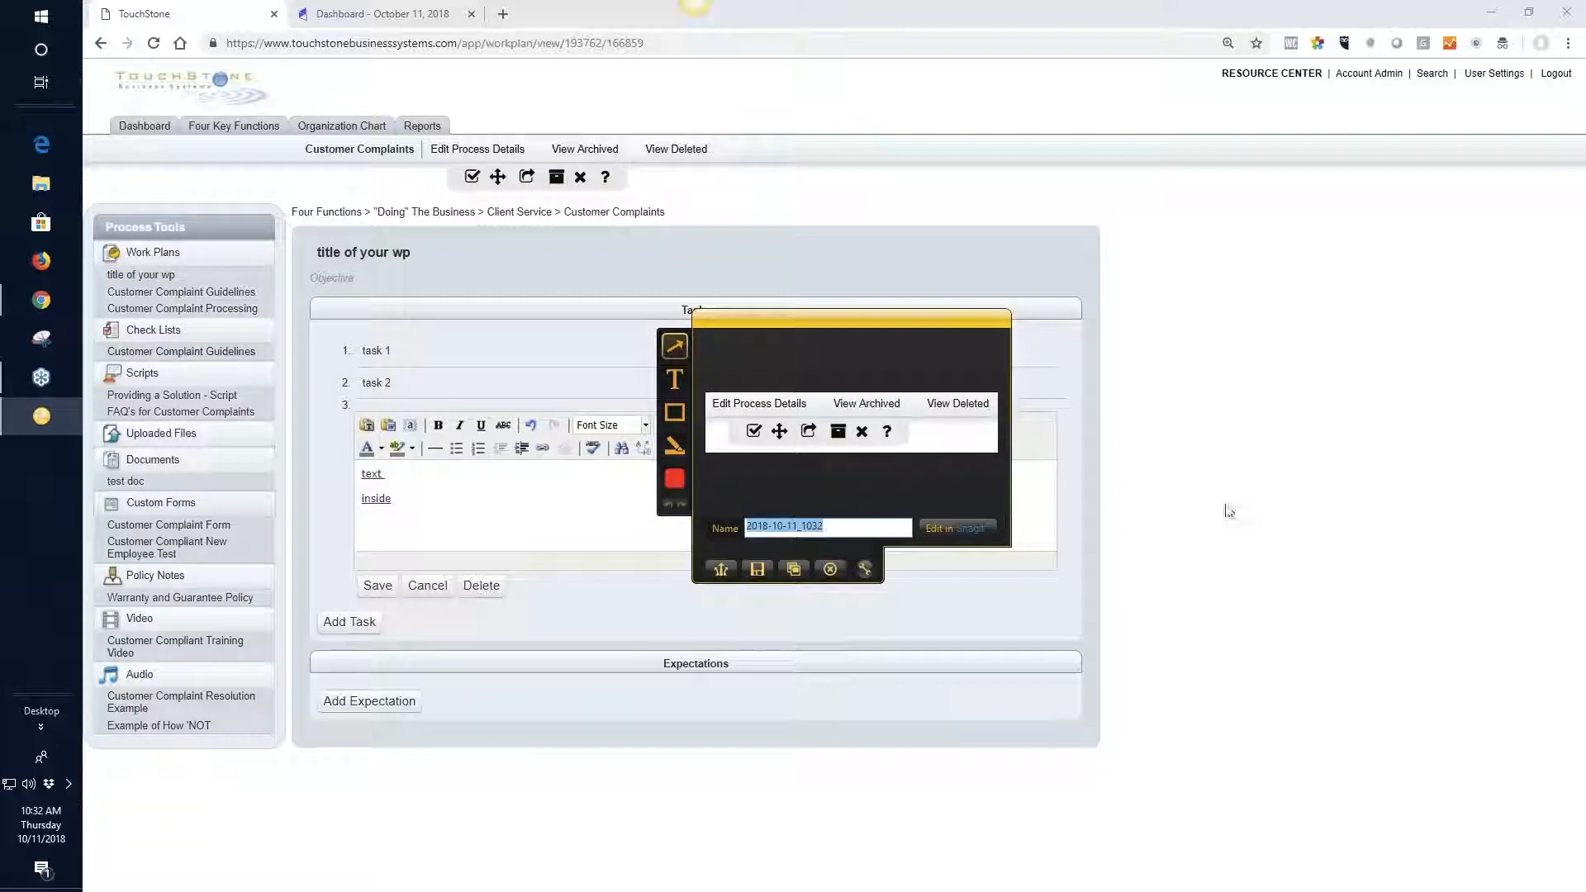
Draw a red arrow towards the question mark icon in the capture and place a "text" label at its tip
click(671, 349)
drag(983, 421, 899, 431)
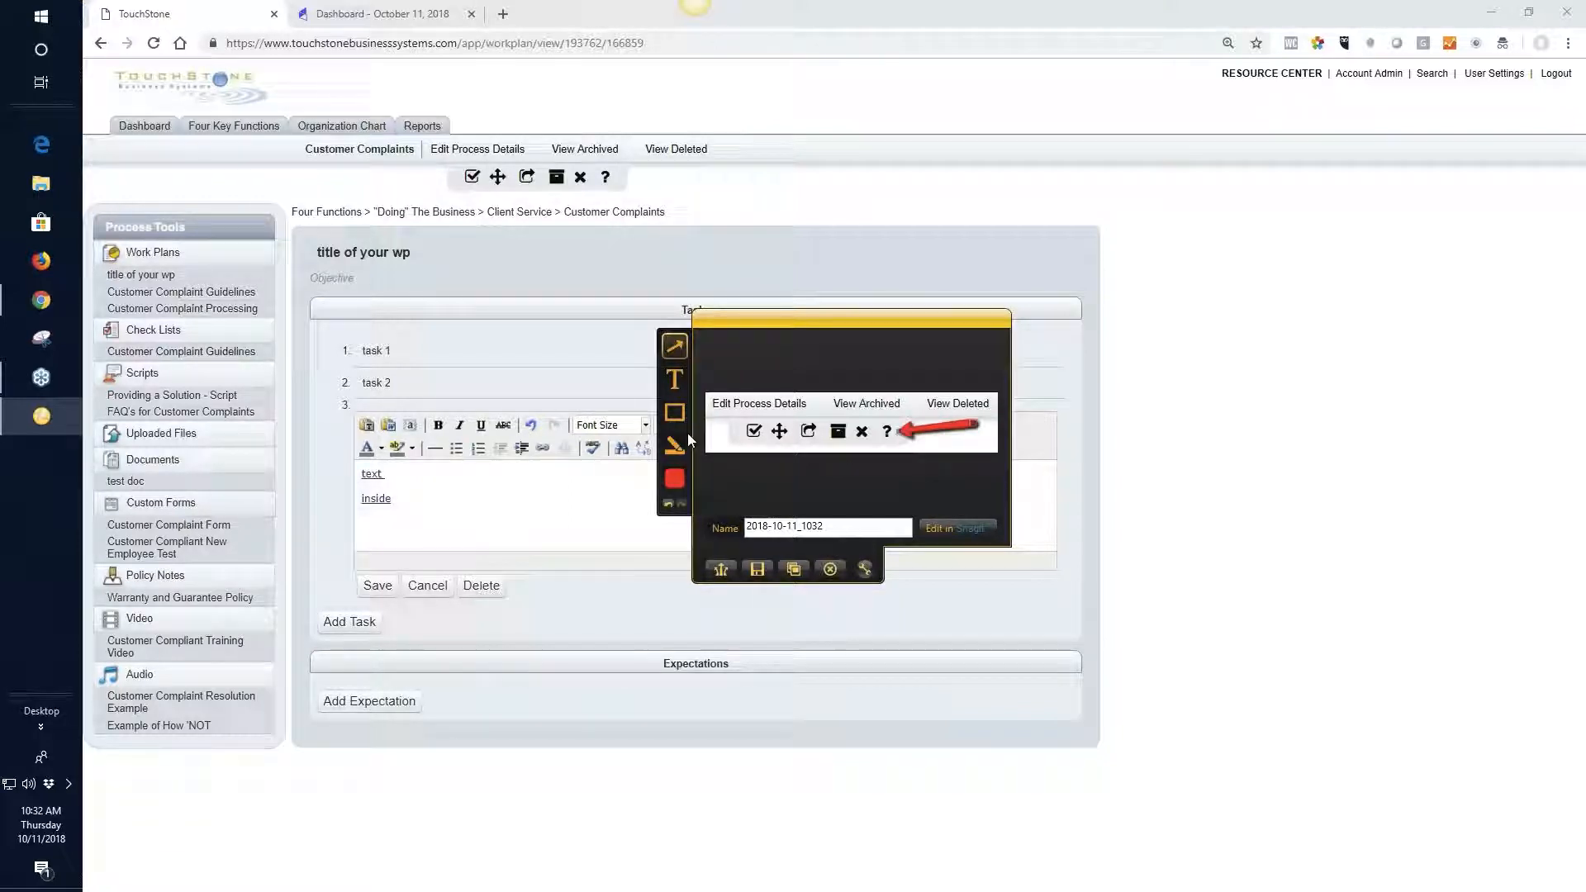
click(674, 379)
click(774, 408)
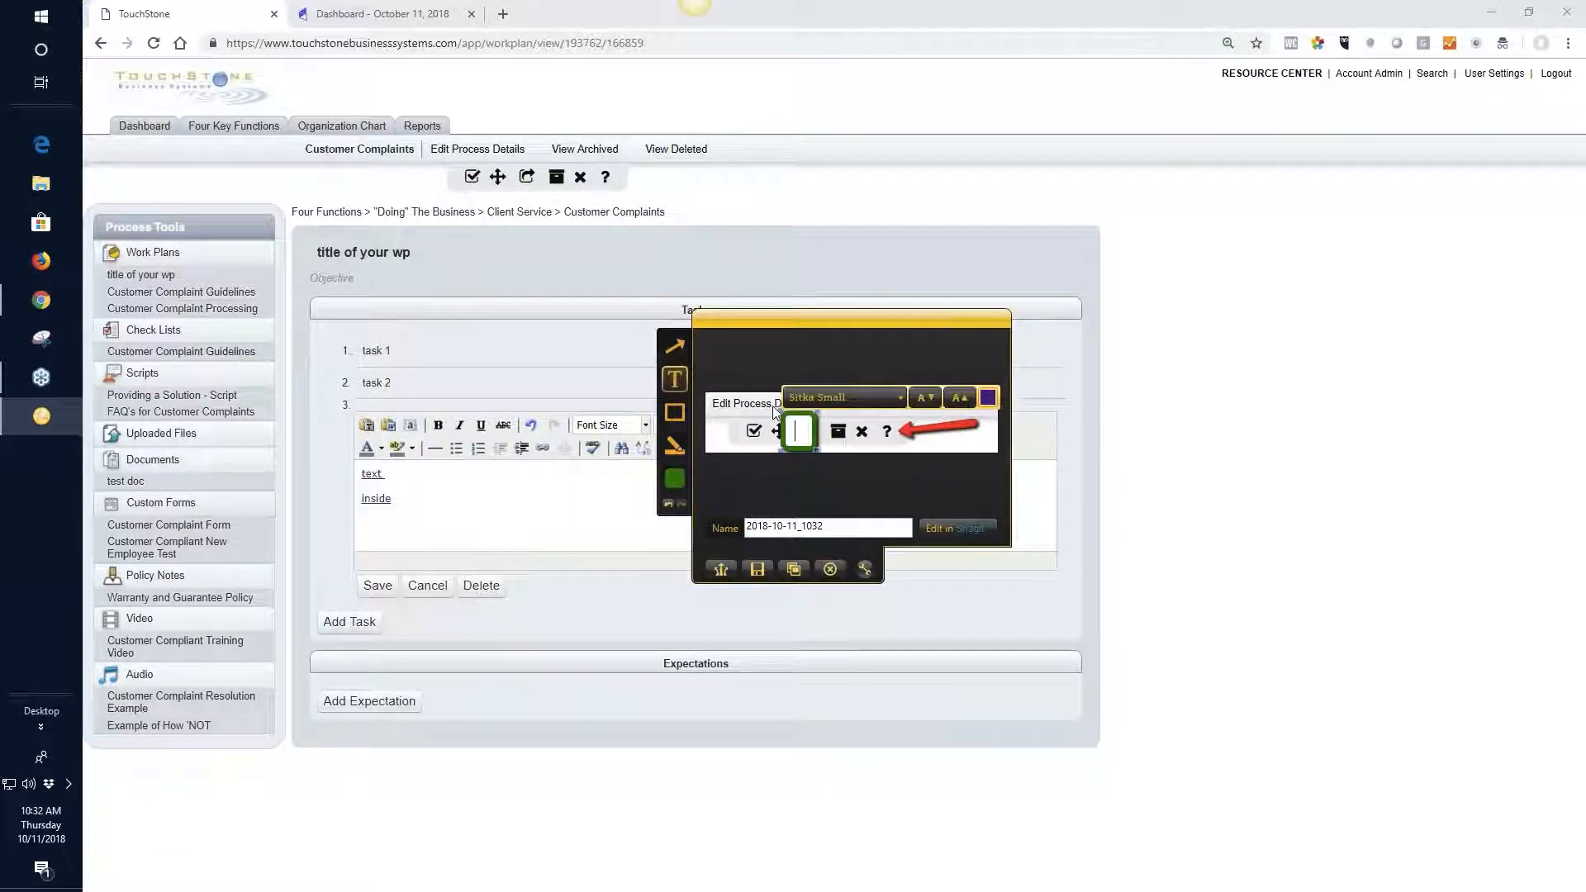
text(text)
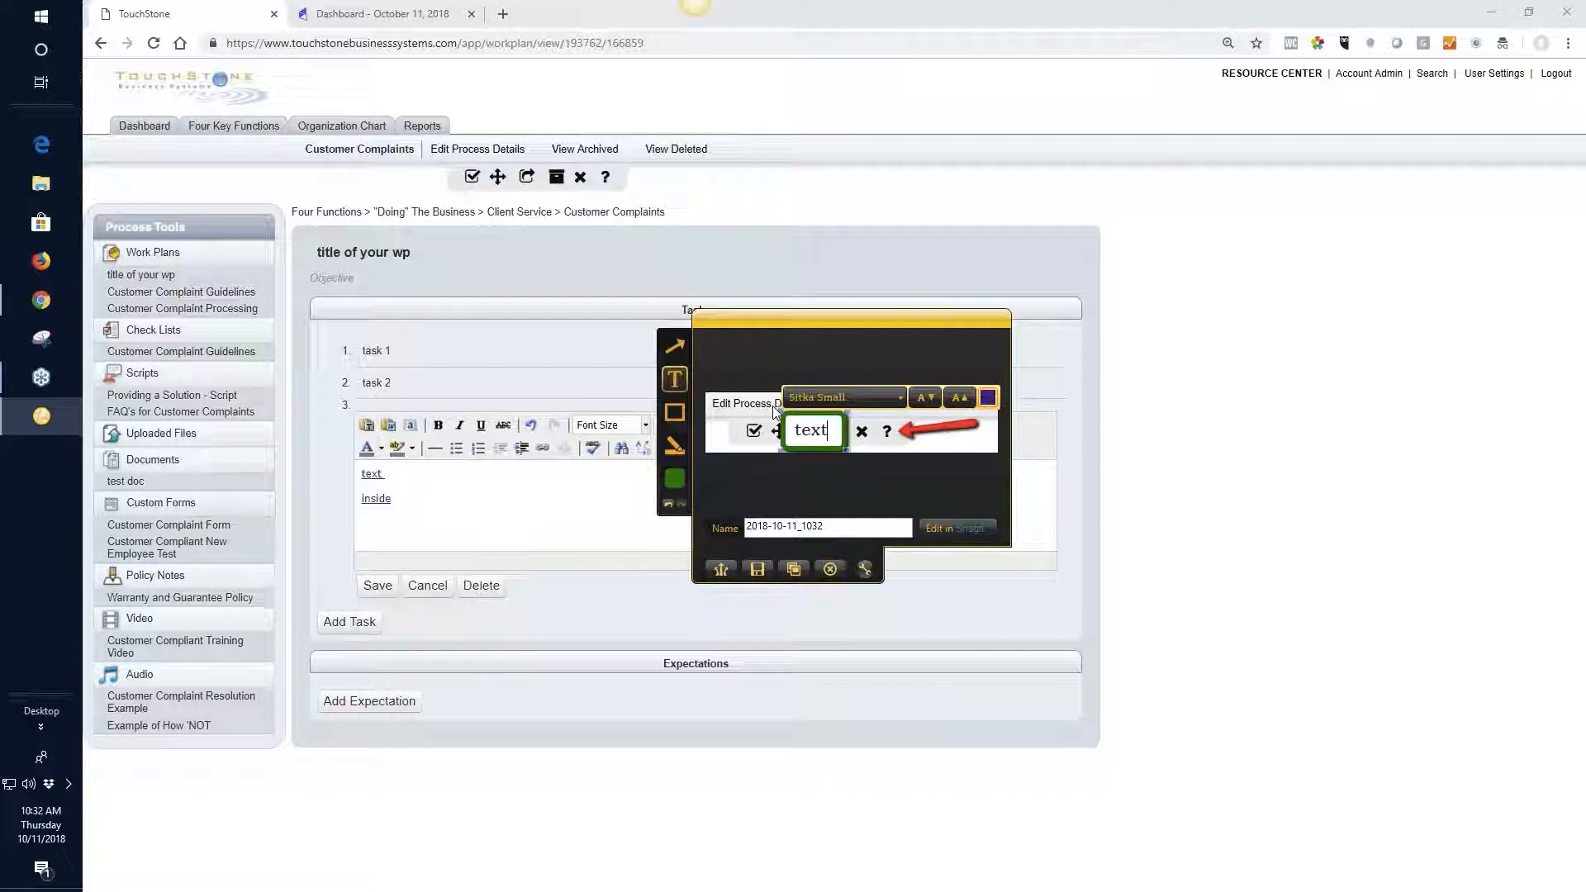
drag(849, 444, 907, 440)
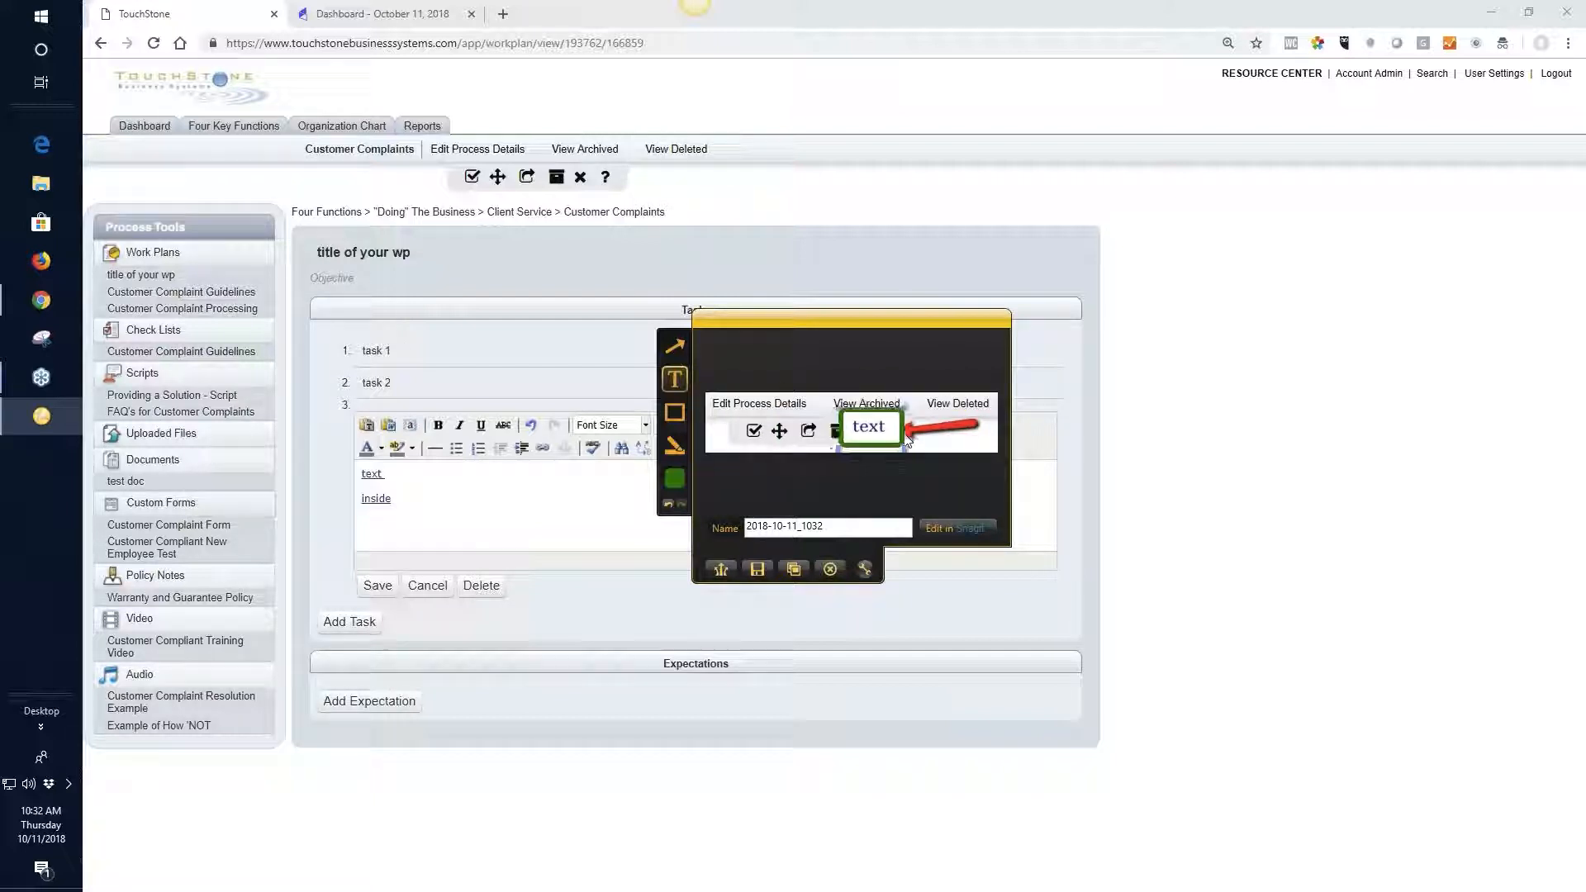
Frame "Edit Process Details" in the capture with a rectangle and colour the frame red
click(675, 412)
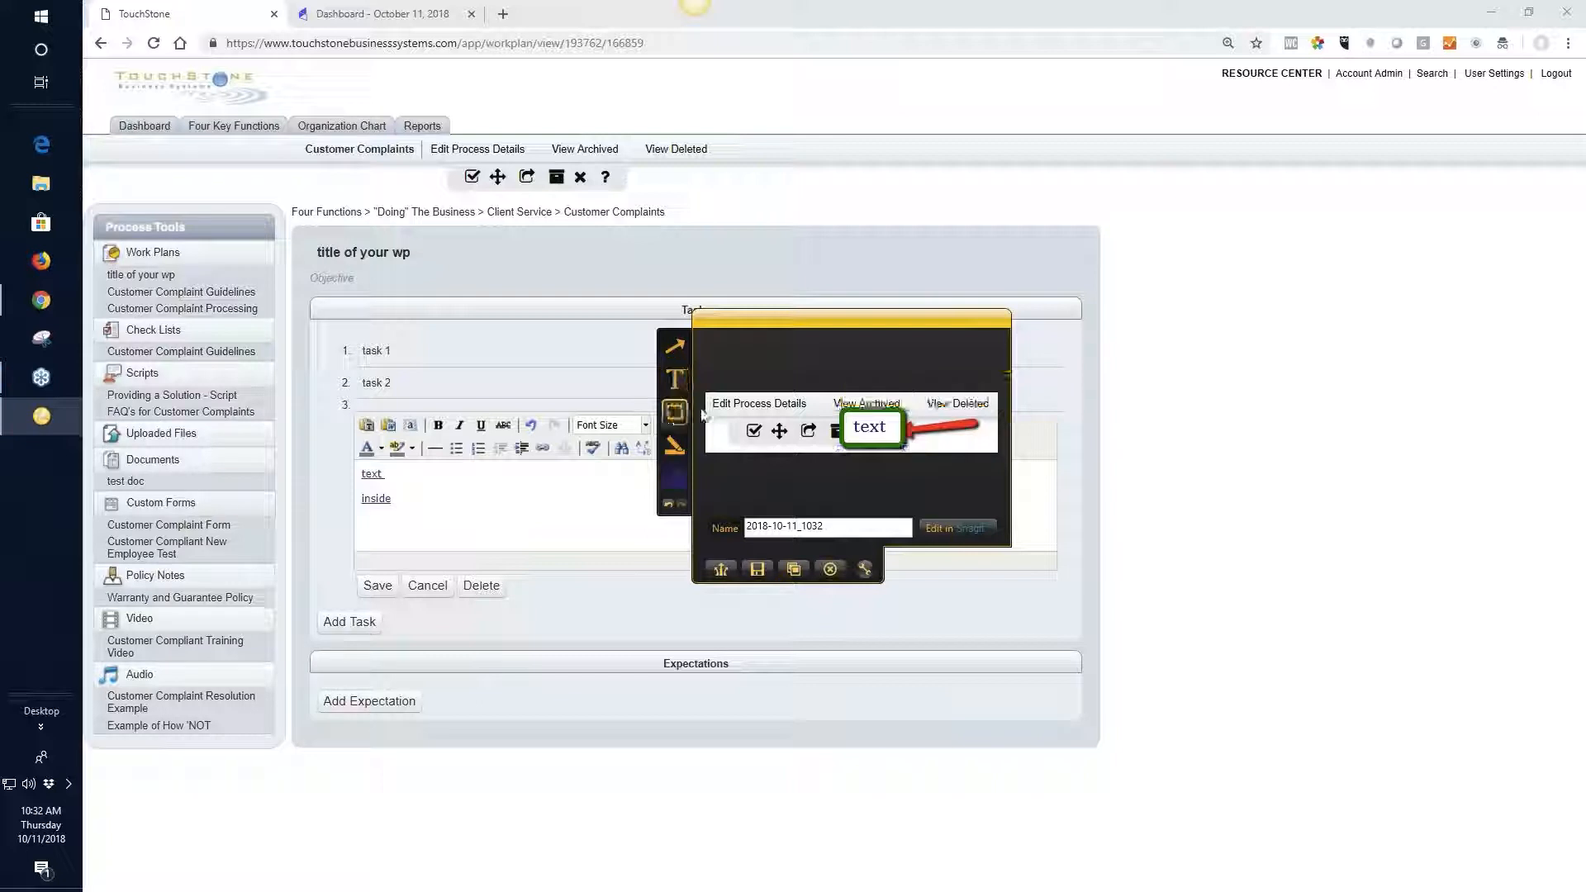
mouse_move(714, 398)
mouse_down()
mouse_move(764, 428)
mouse_move(818, 421)
mouse_up()
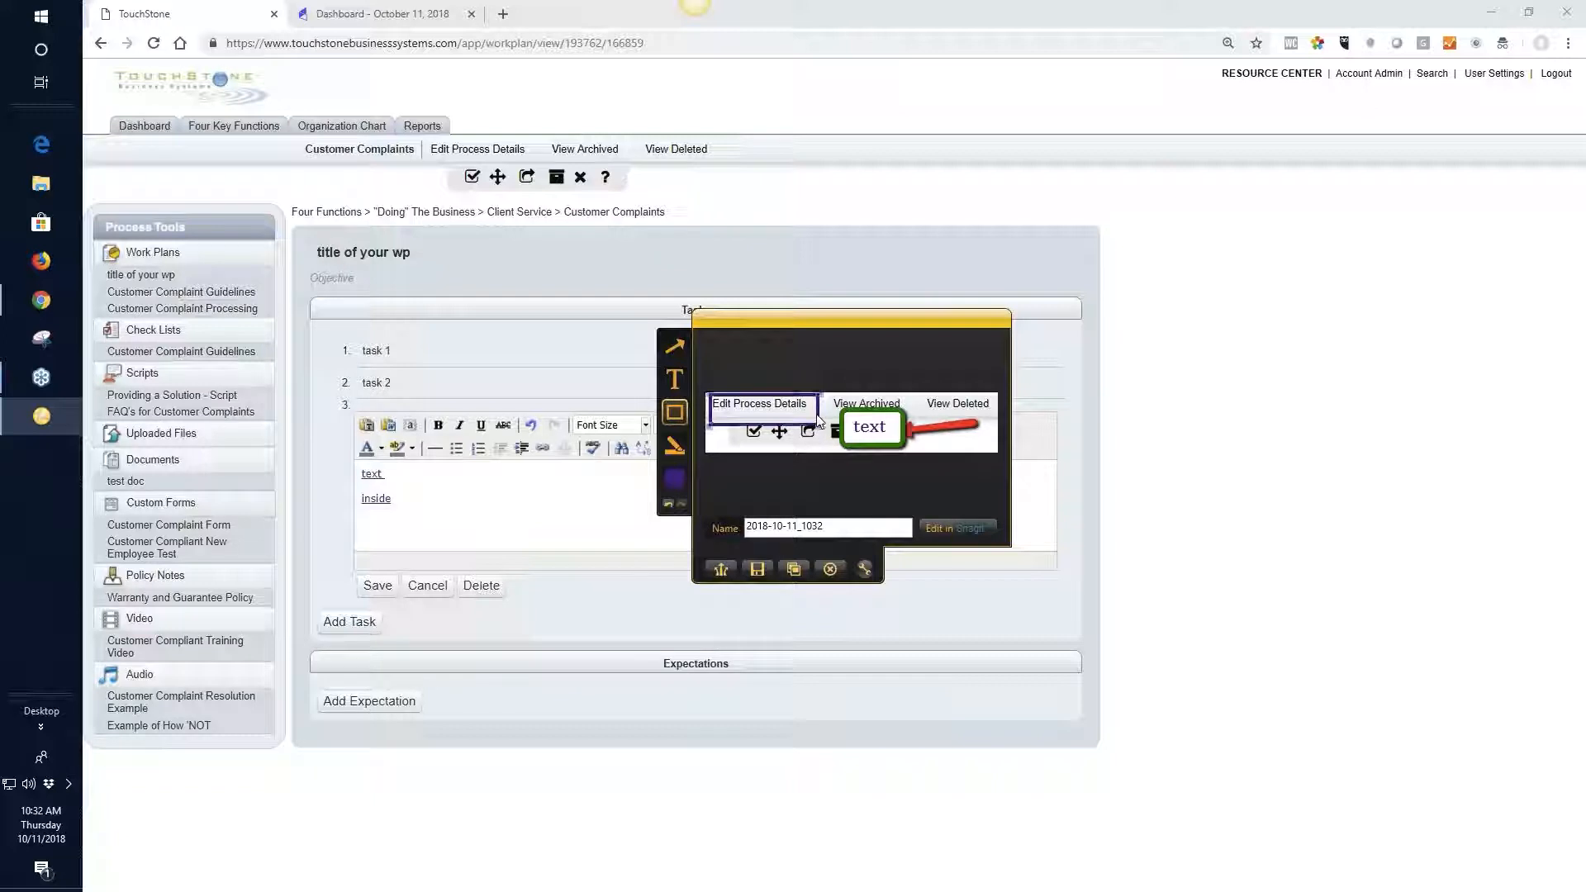
click(675, 480)
click(717, 504)
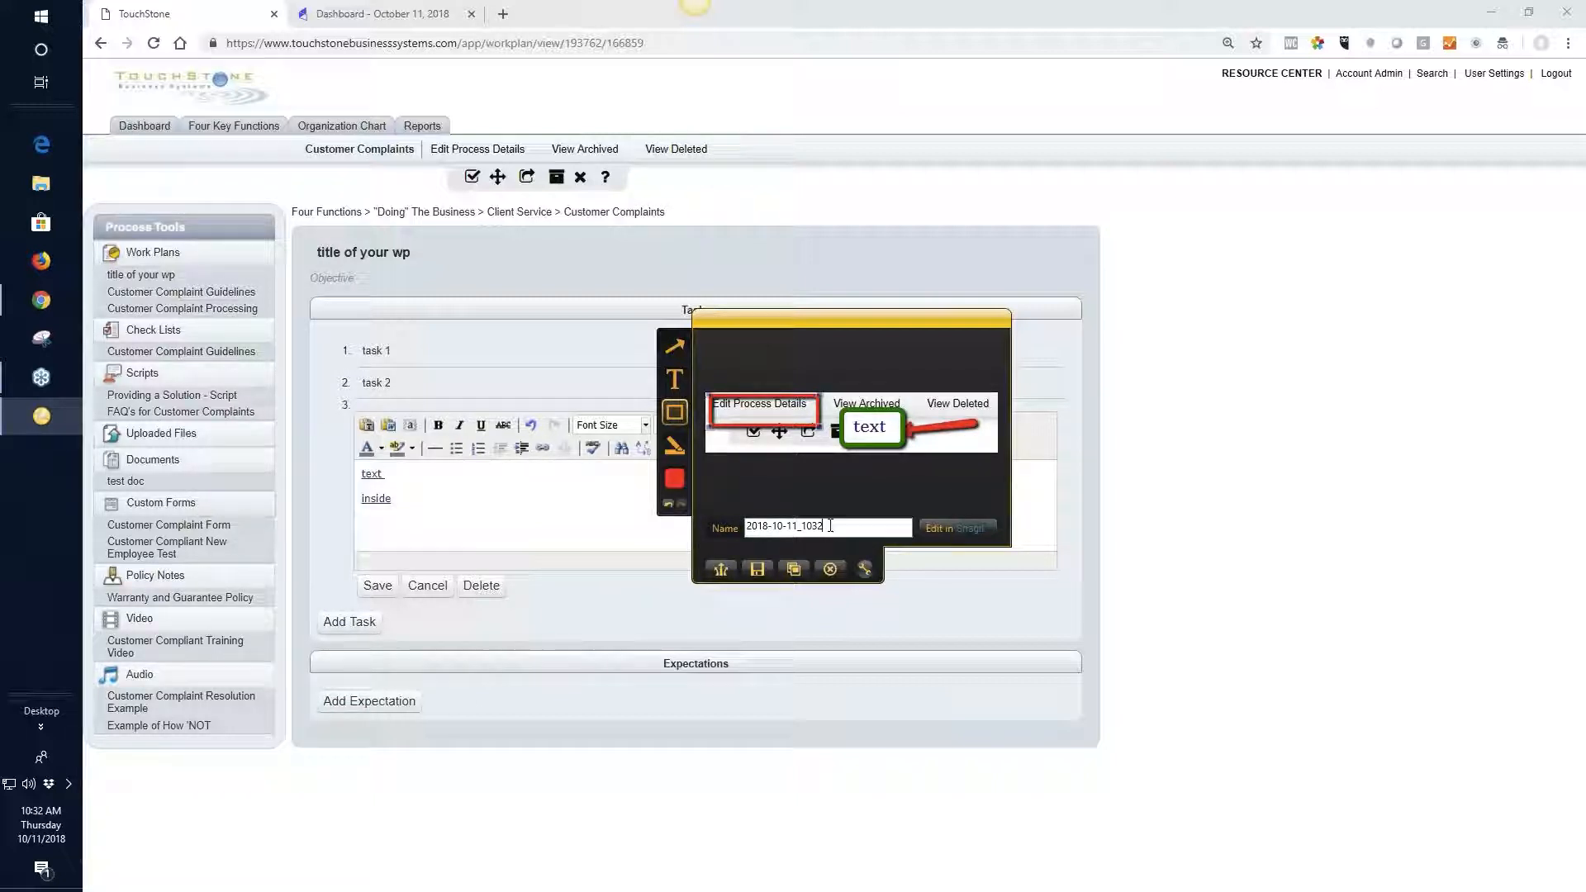
Name the capture "pic" and save it as a PNG image on the Desktop
drag(835, 527, 683, 531)
text(pic)
click(758, 570)
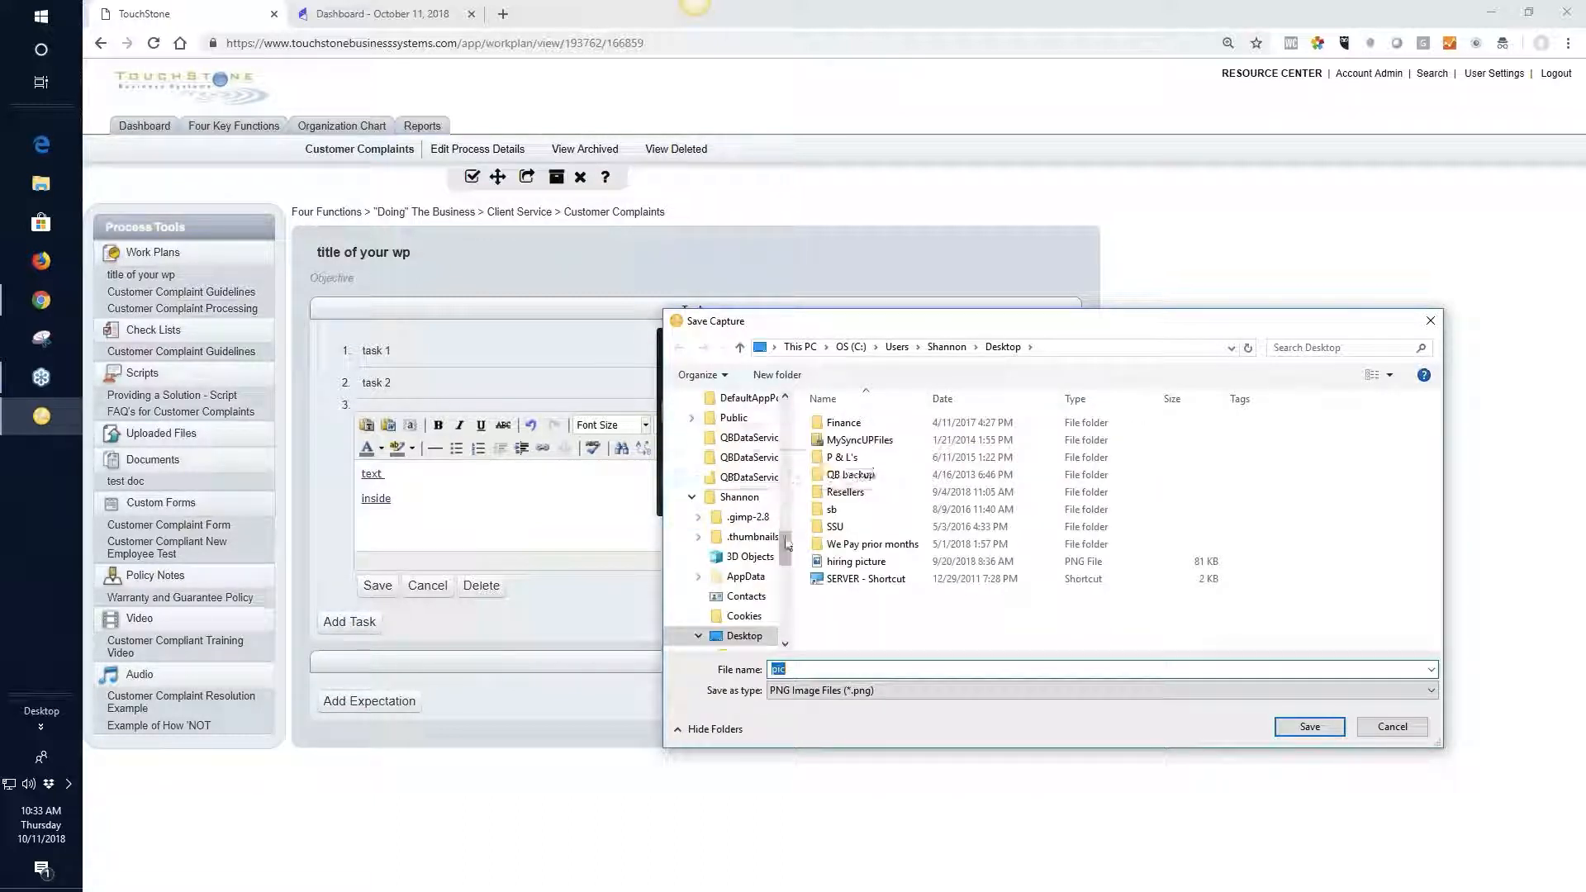
drag(786, 545, 788, 599)
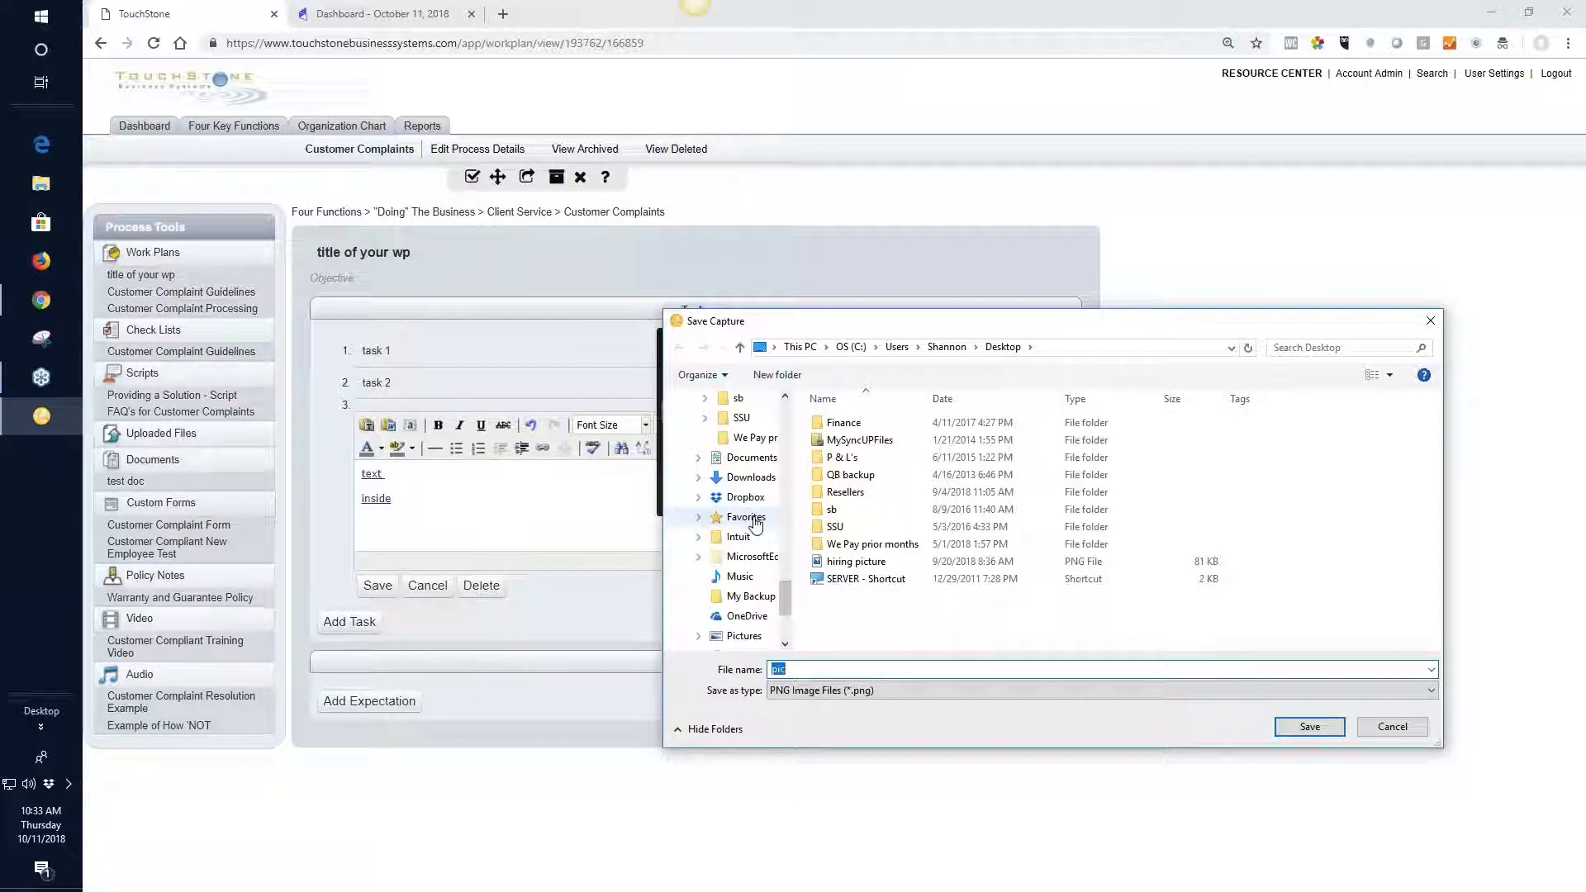
scroll(769, 607, up, 6)
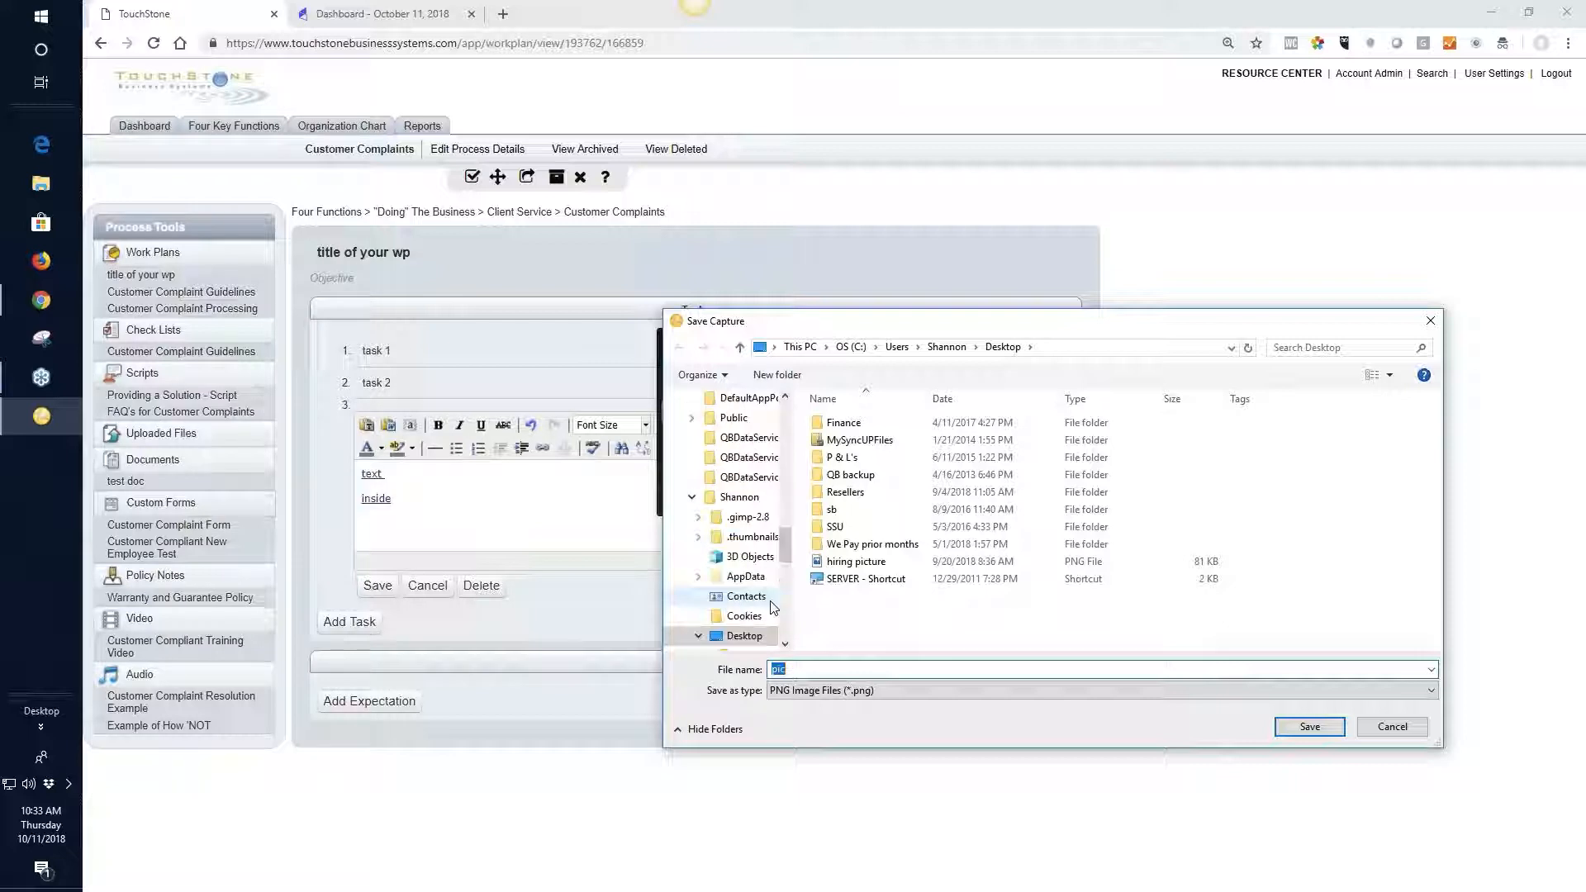
click(1305, 727)
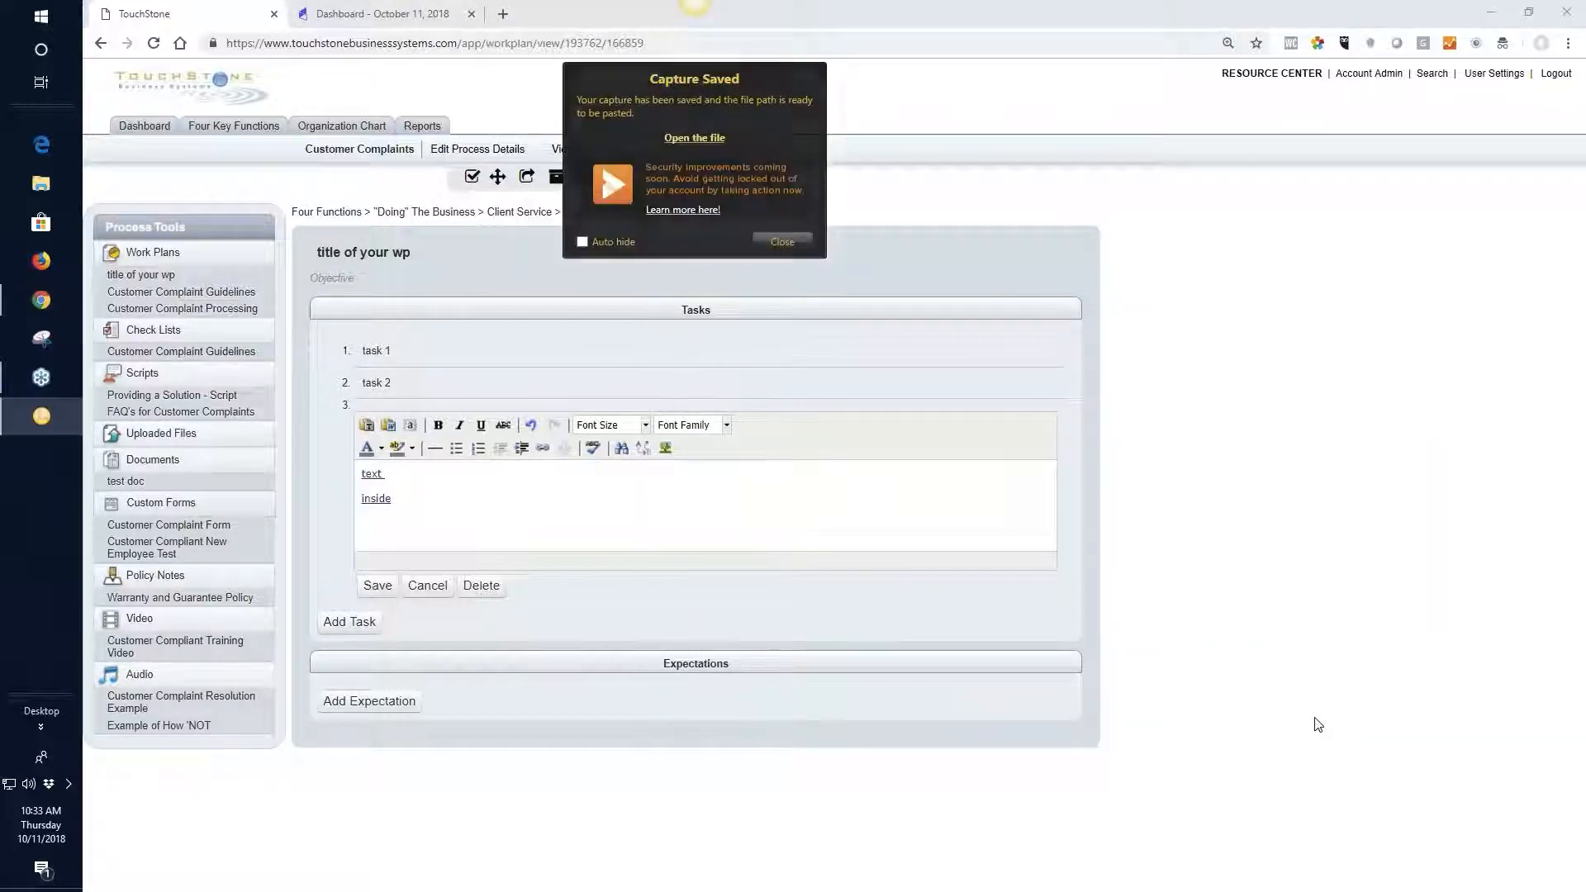
Start inserting an image below "inside" in the third task and try to open "pic" from the Downloads folder
click(459, 499)
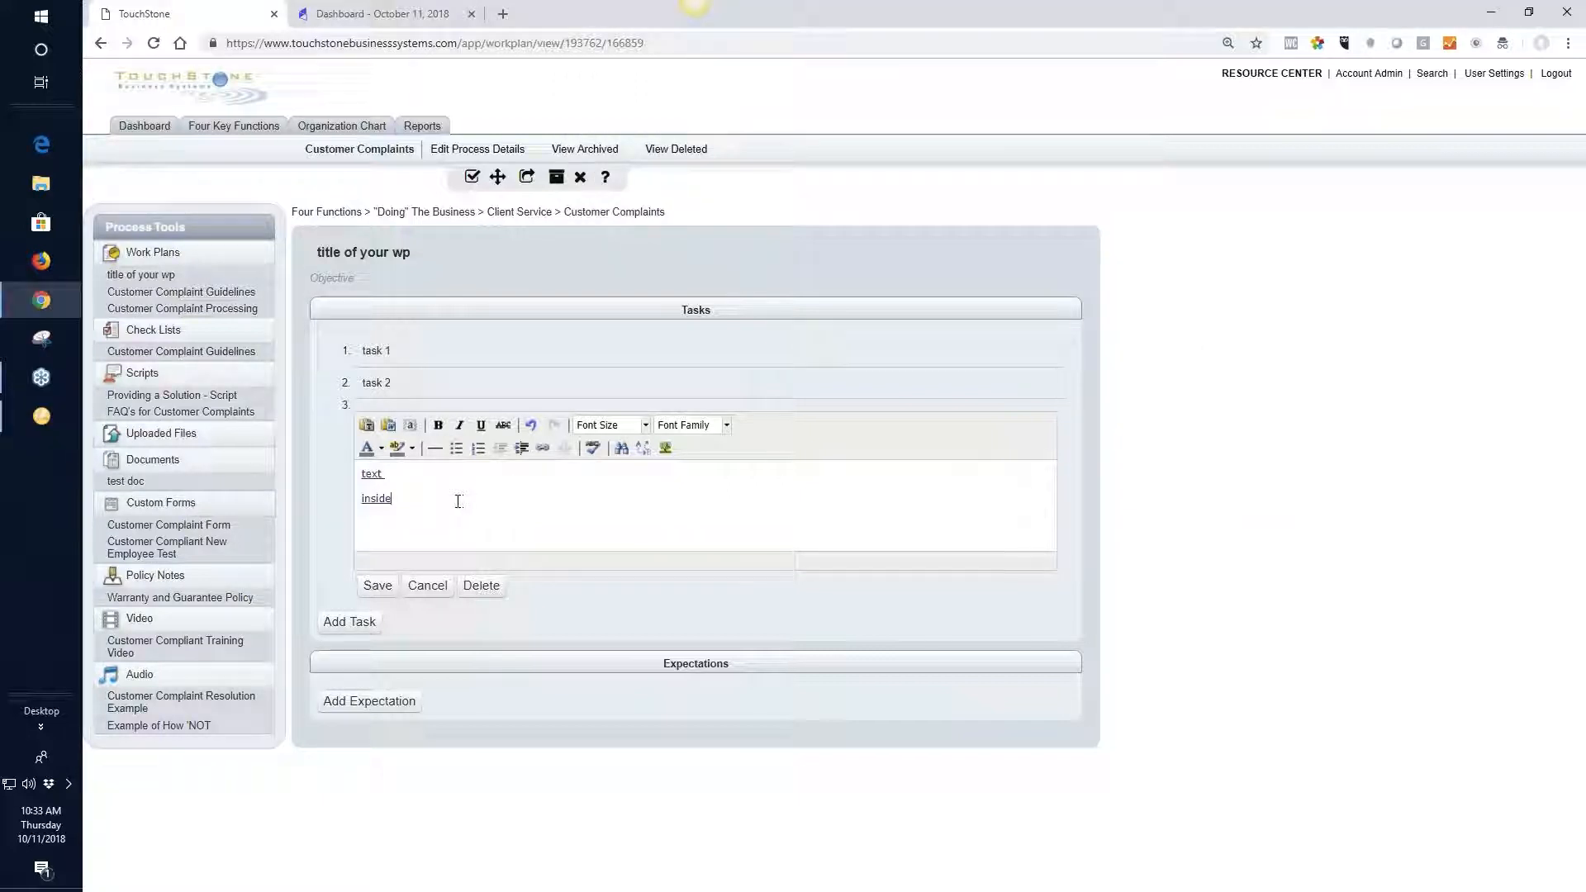
click(665, 448)
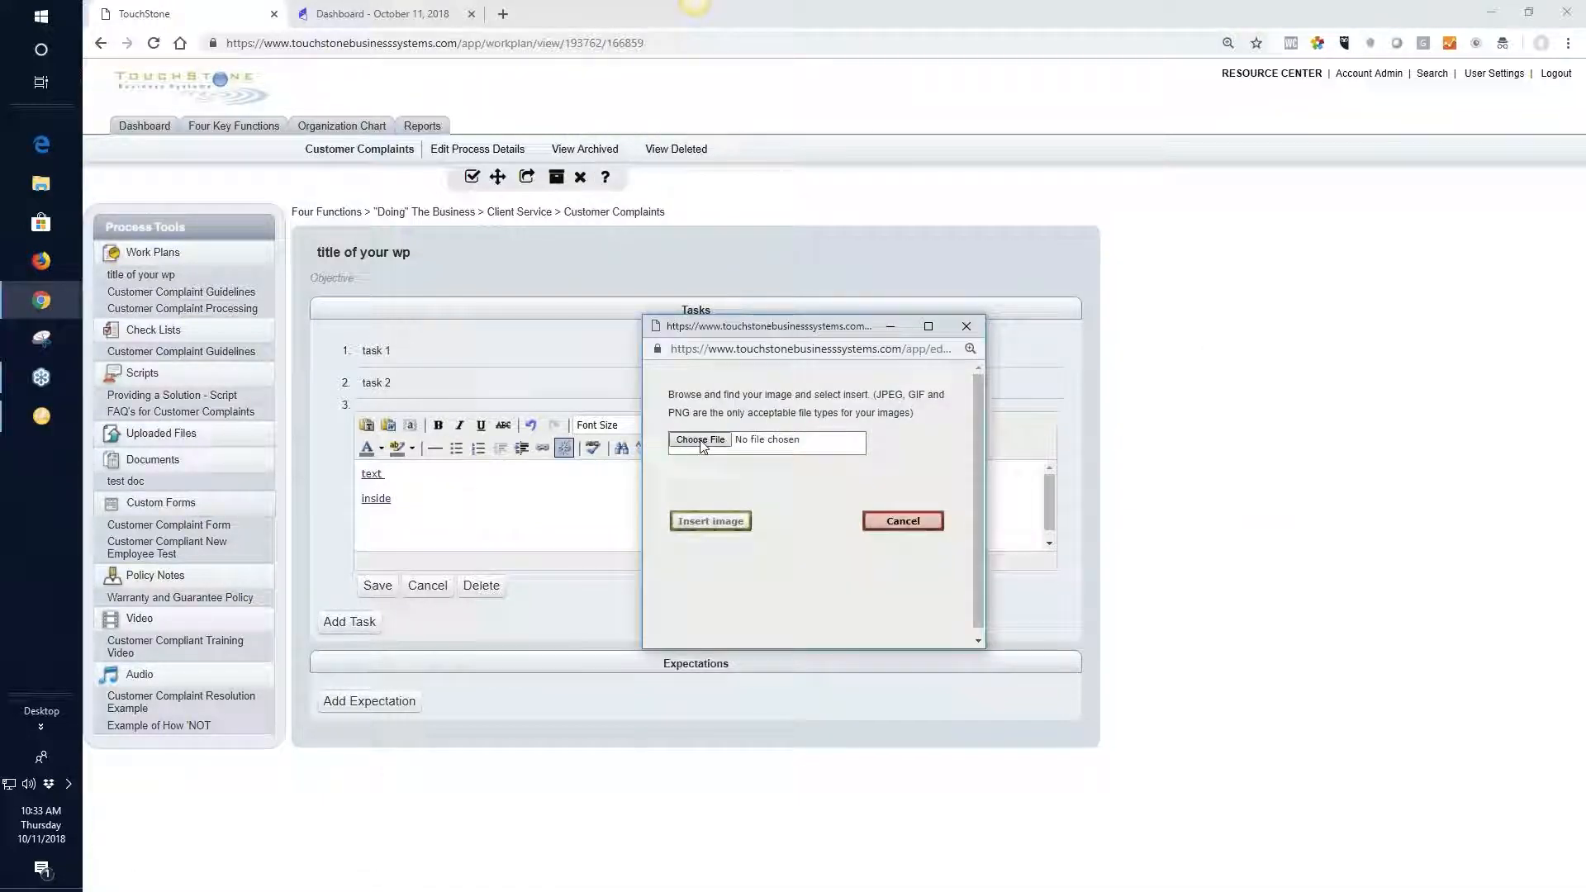
click(701, 441)
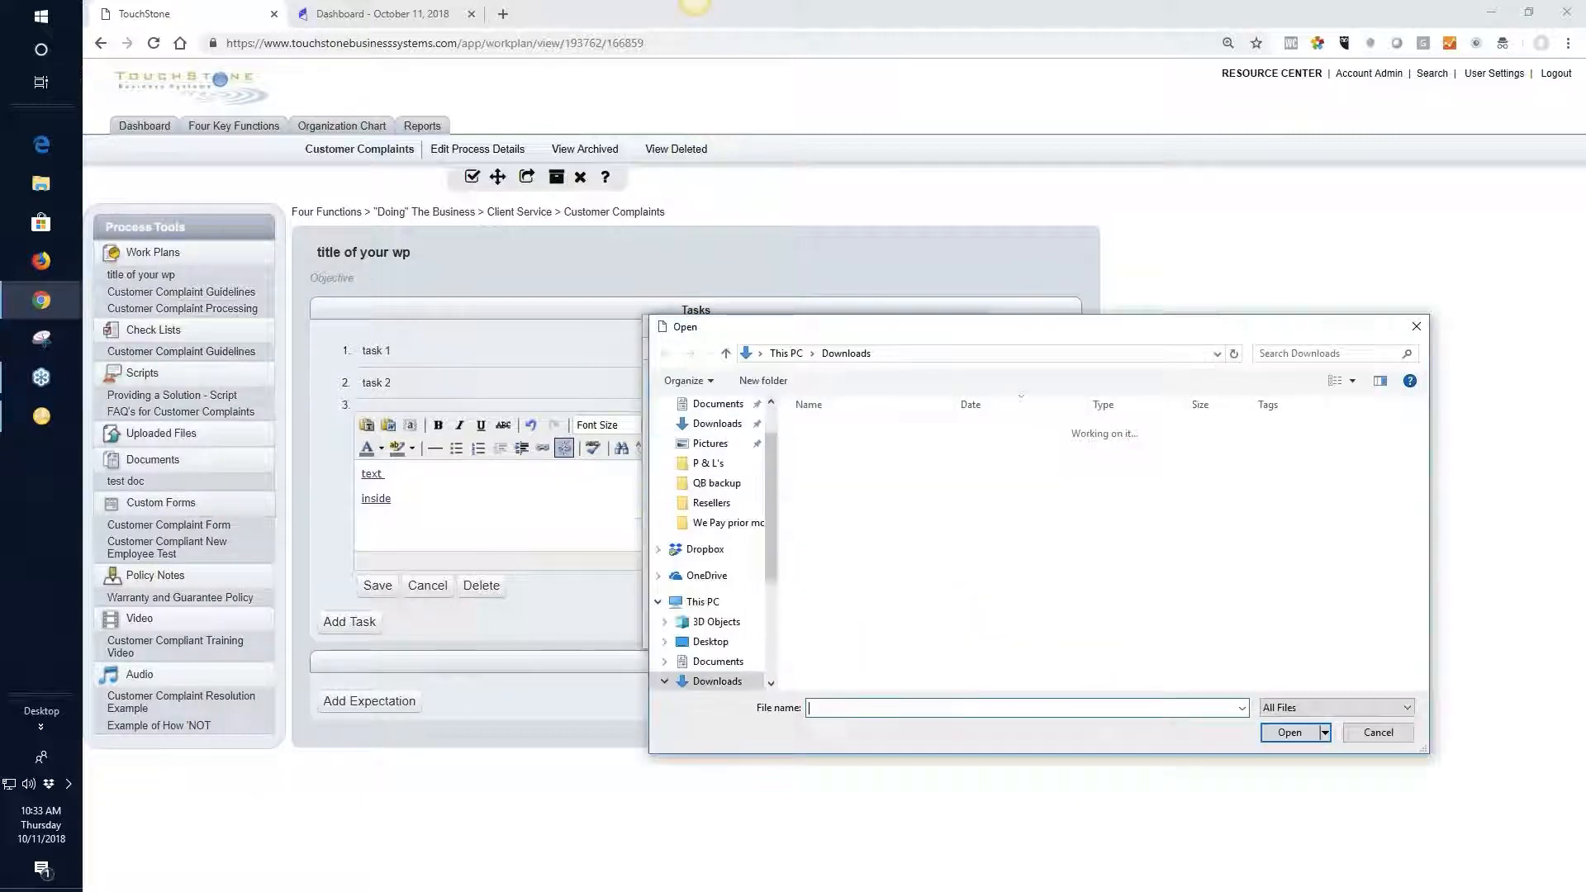
text(pic)
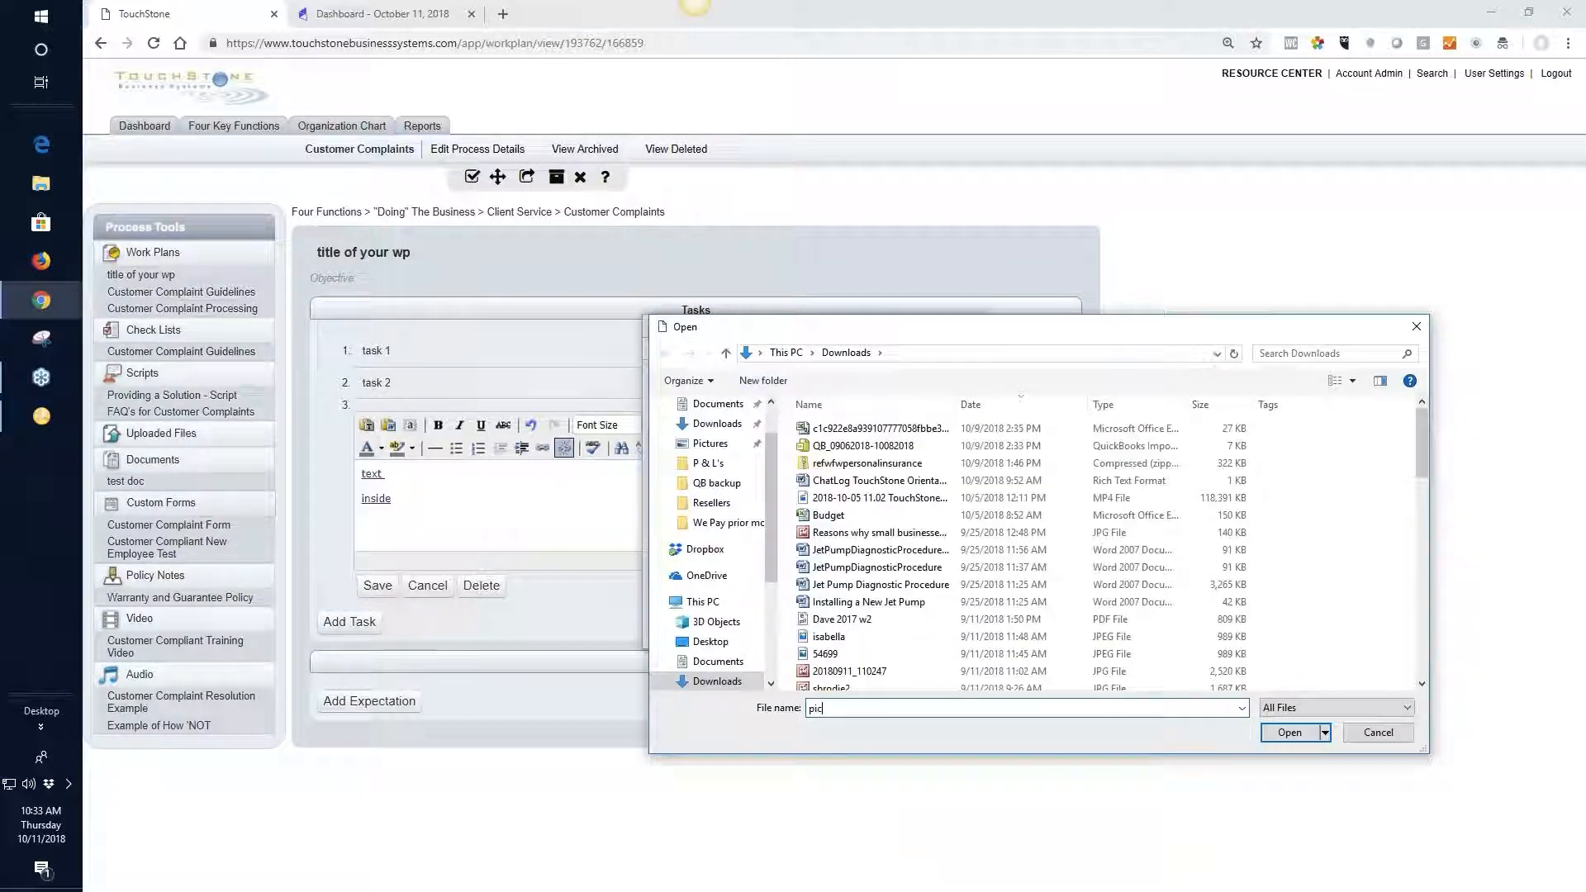
click(1289, 731)
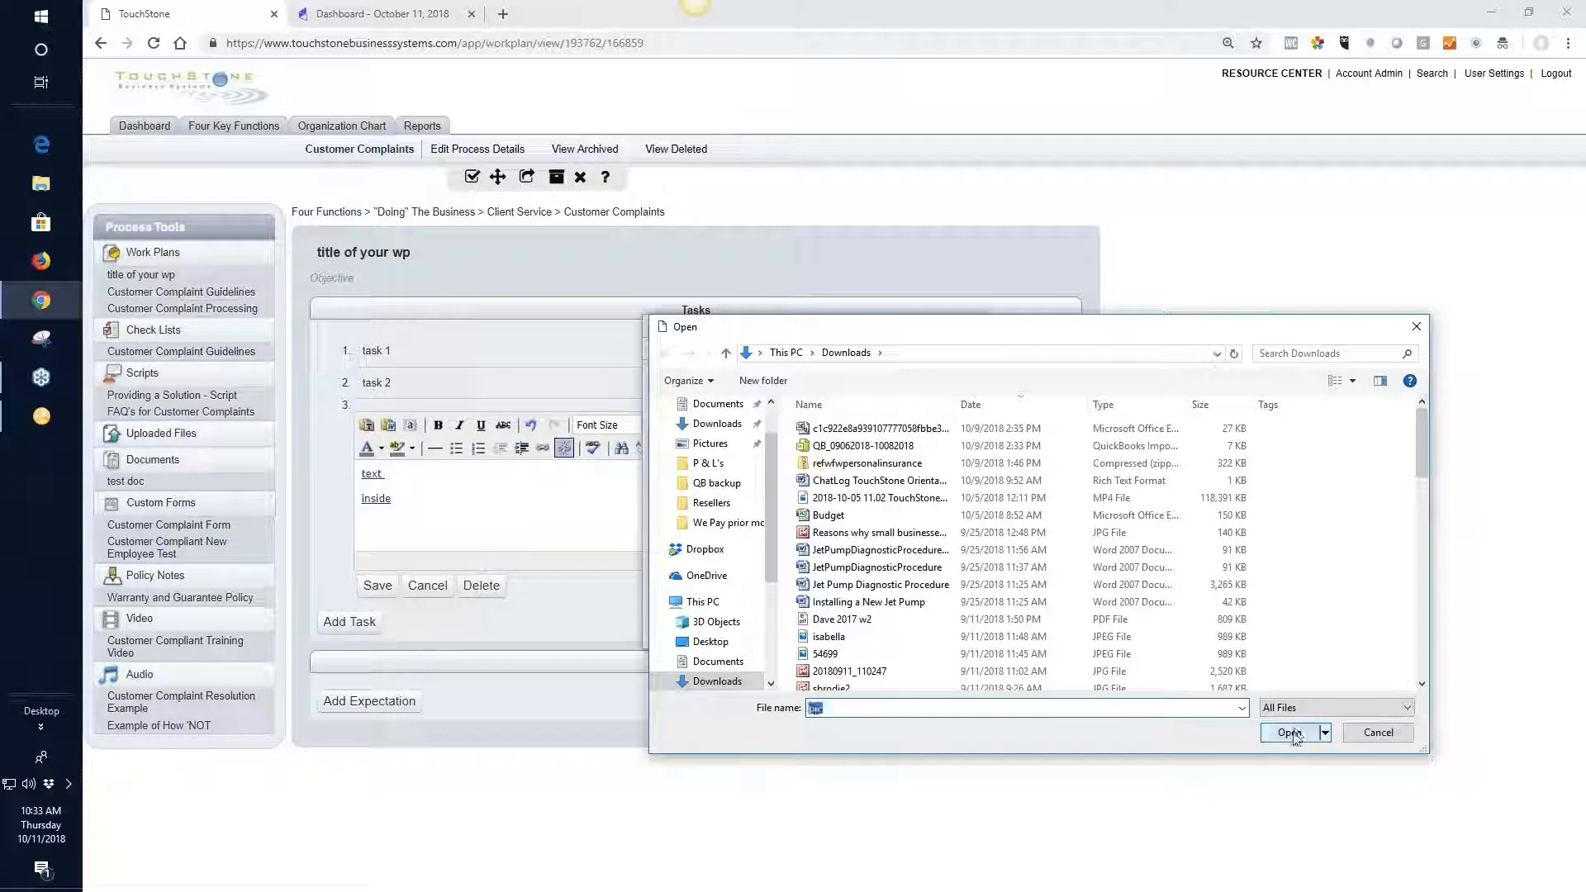
Switch to the Desktop folder and open "pic" as the image file for the third task
click(944, 465)
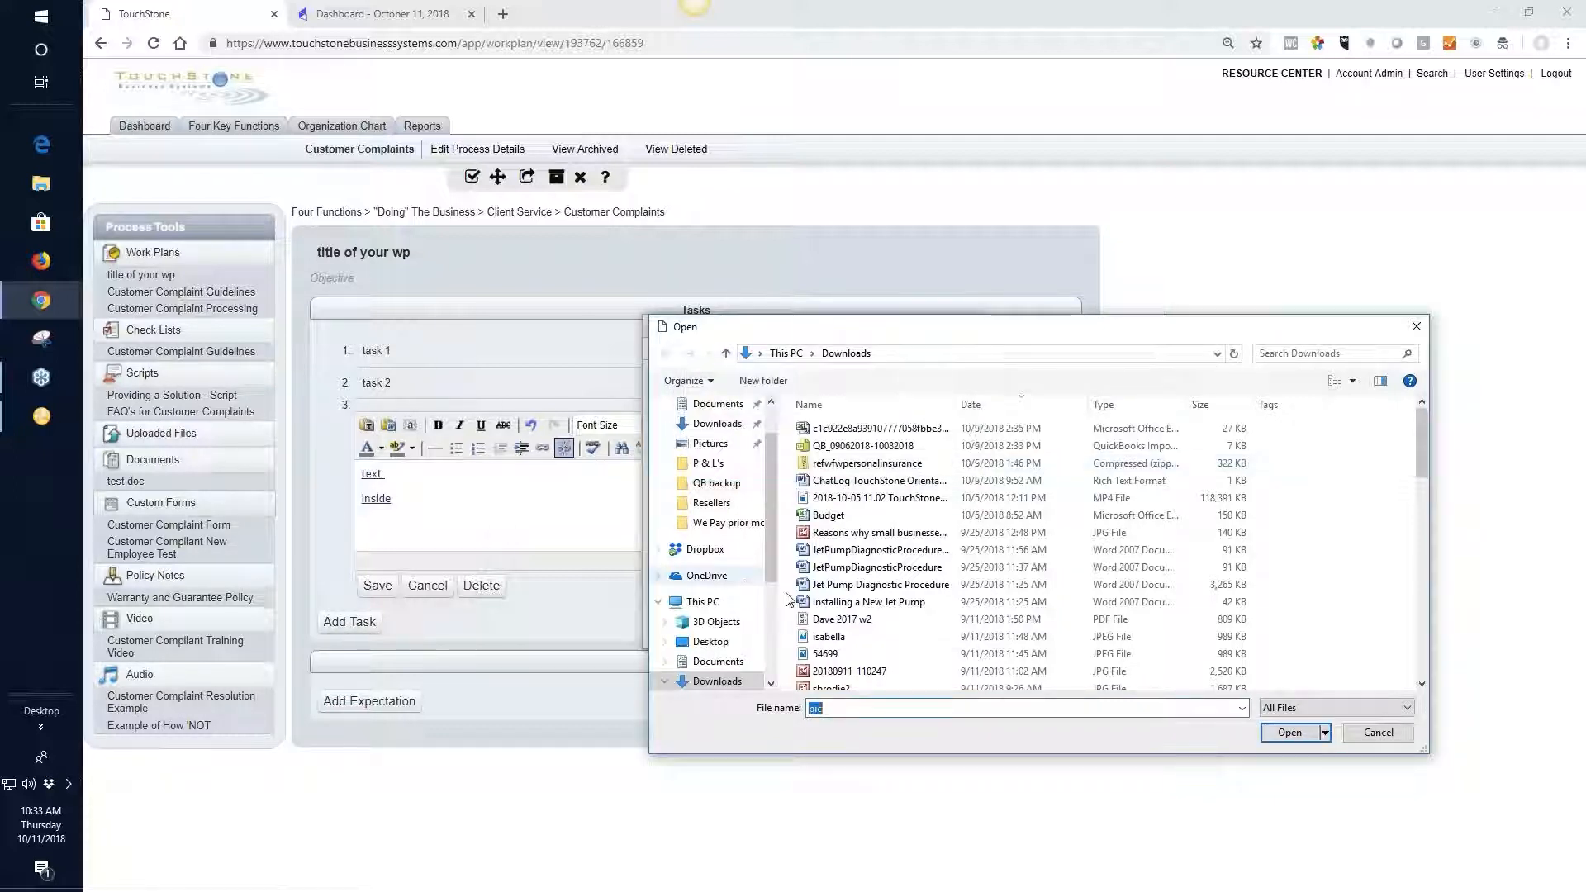
scroll(760, 488, up, 1)
scroll(760, 487, down, 2)
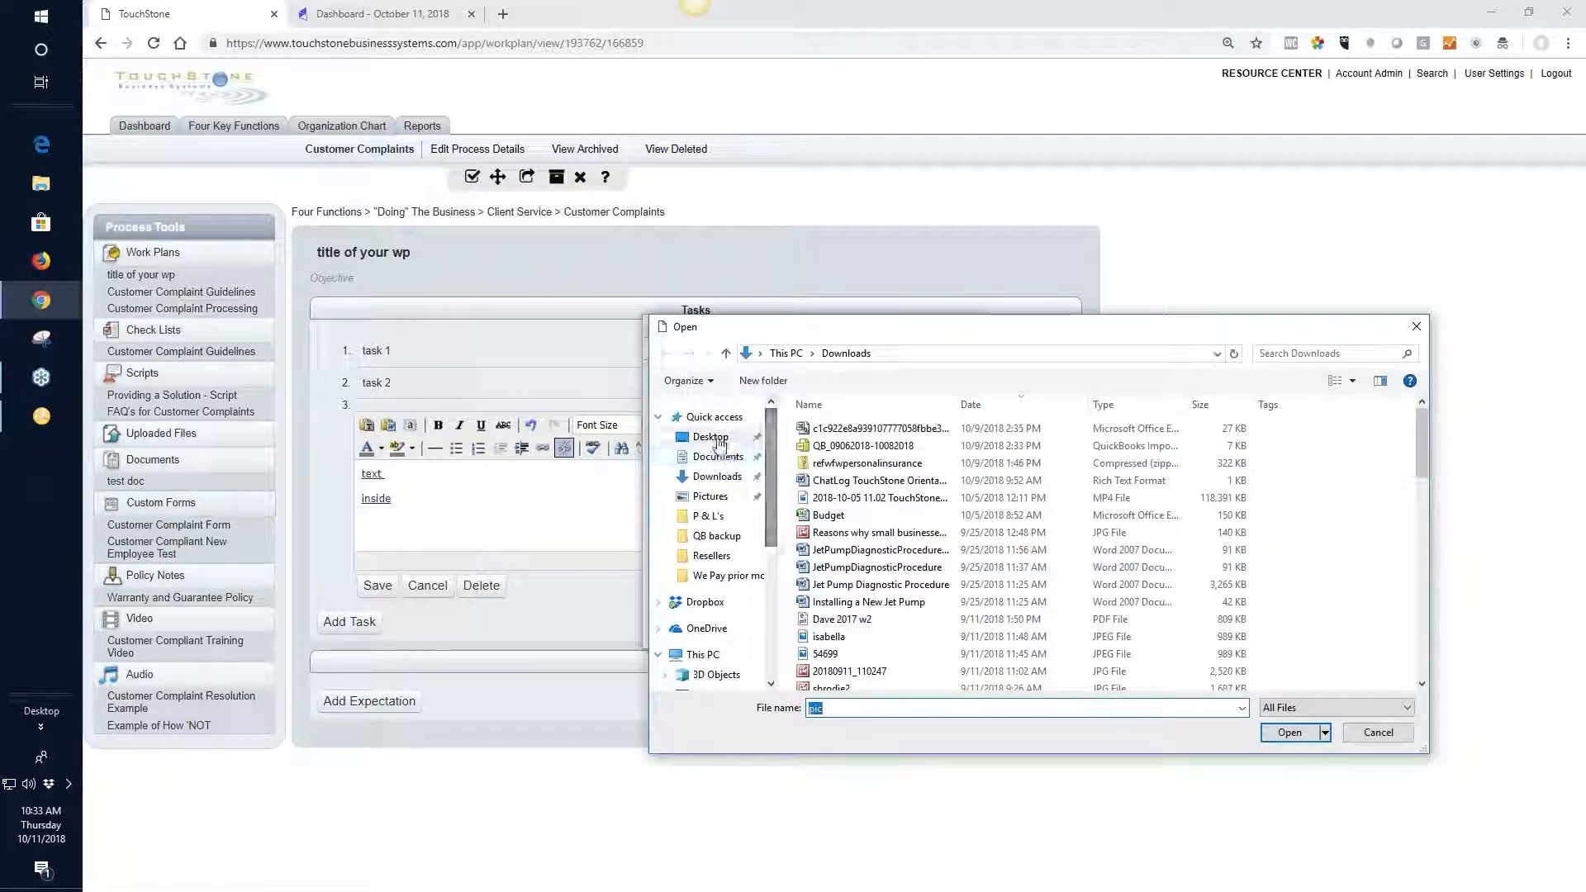
click(711, 661)
click(1321, 731)
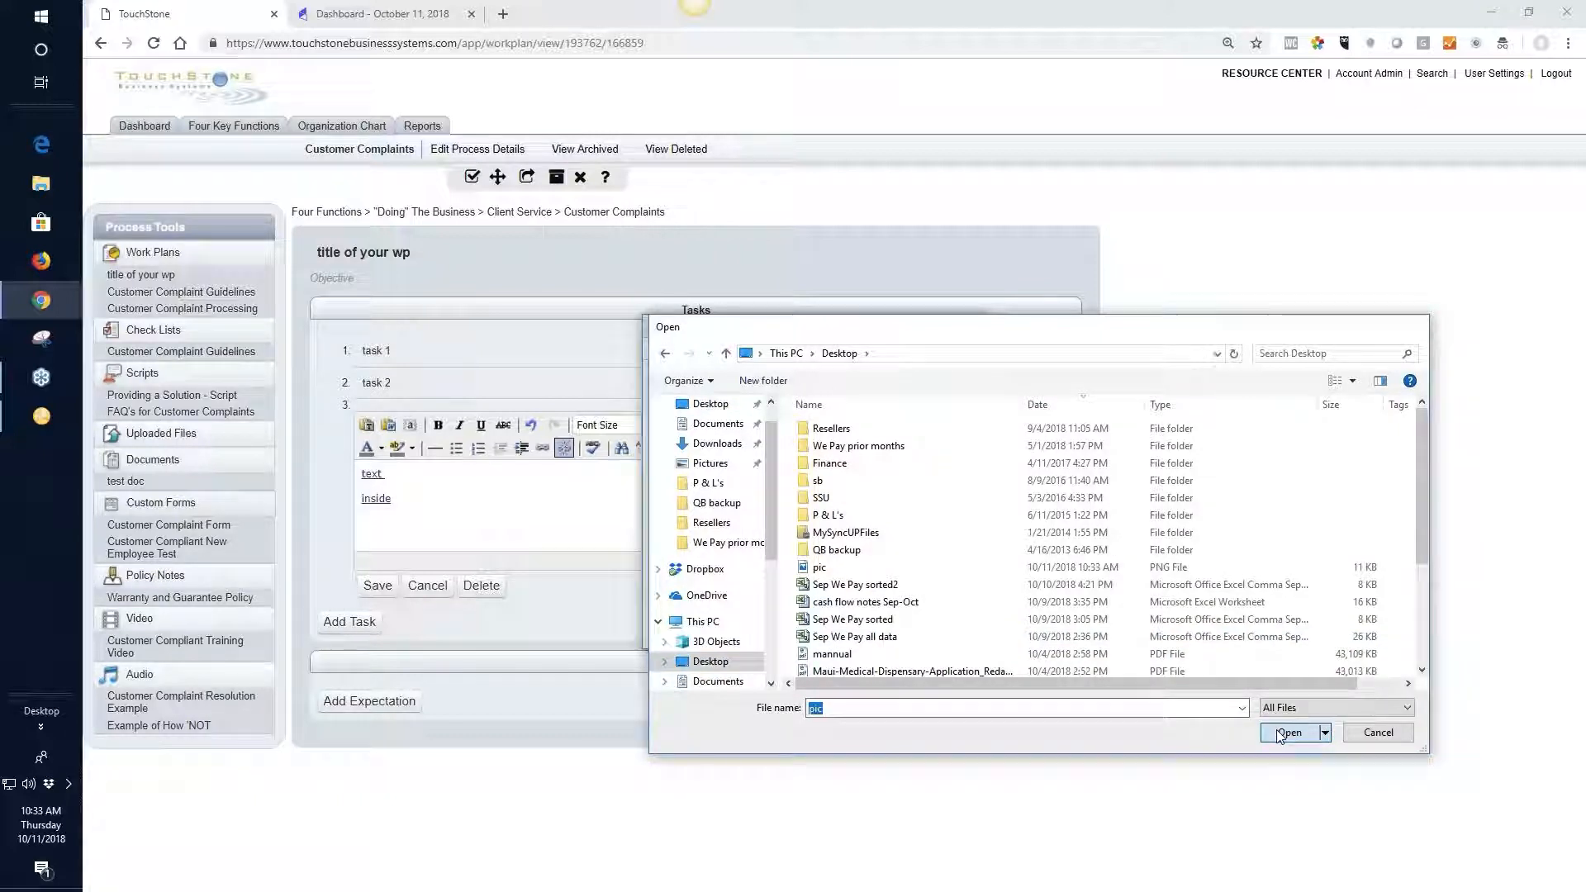
Insert the picture "pic" below "inside" in the third task, shrink it proportionally and save the task
click(722, 565)
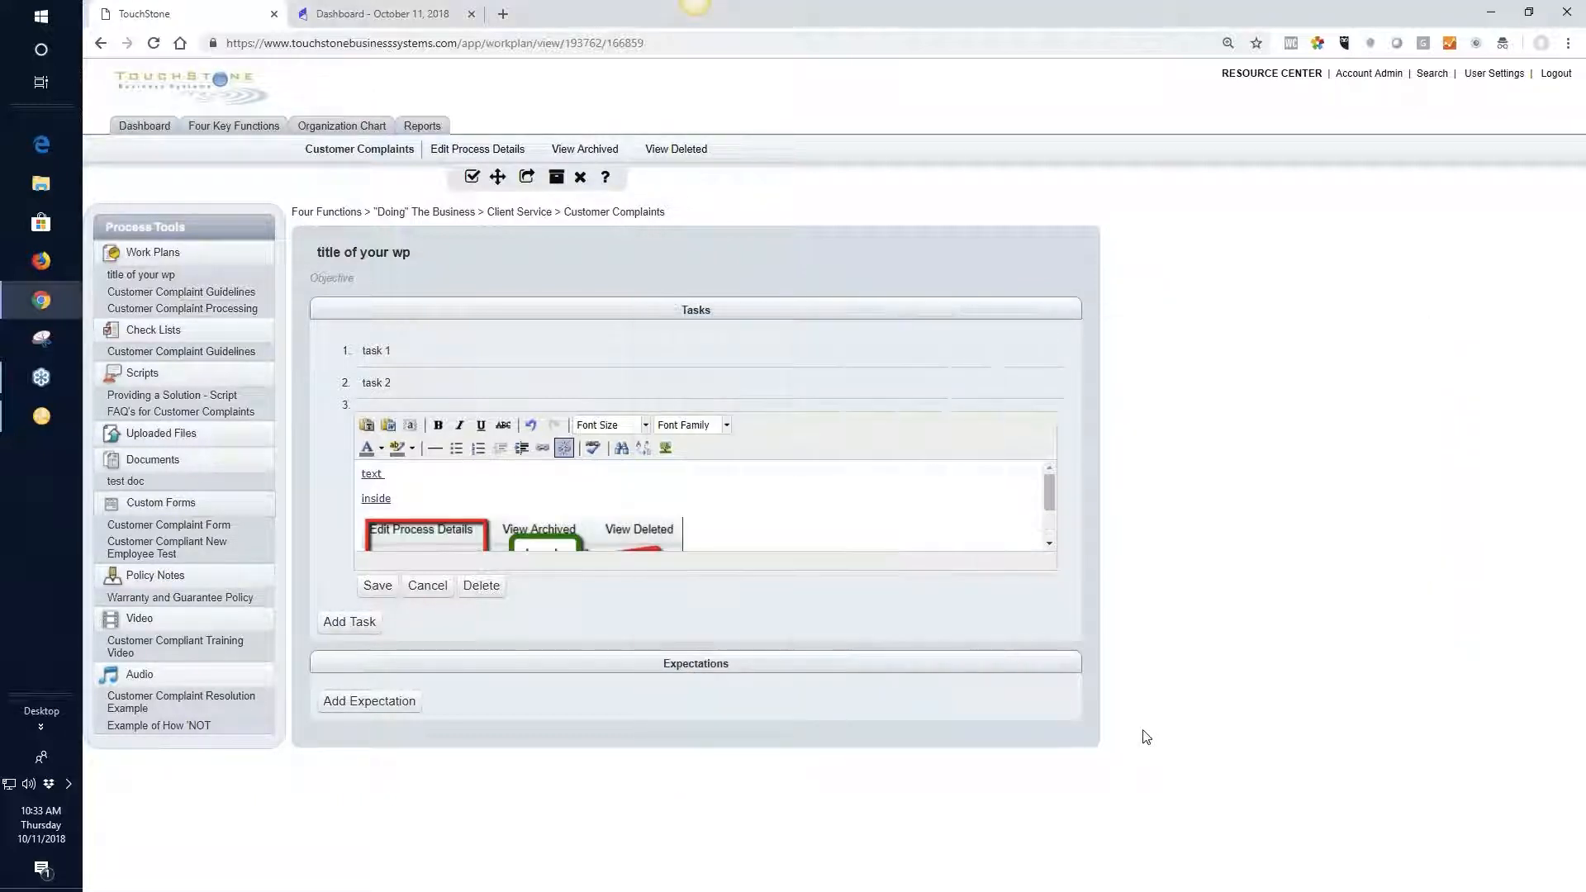
drag(1051, 499, 1060, 527)
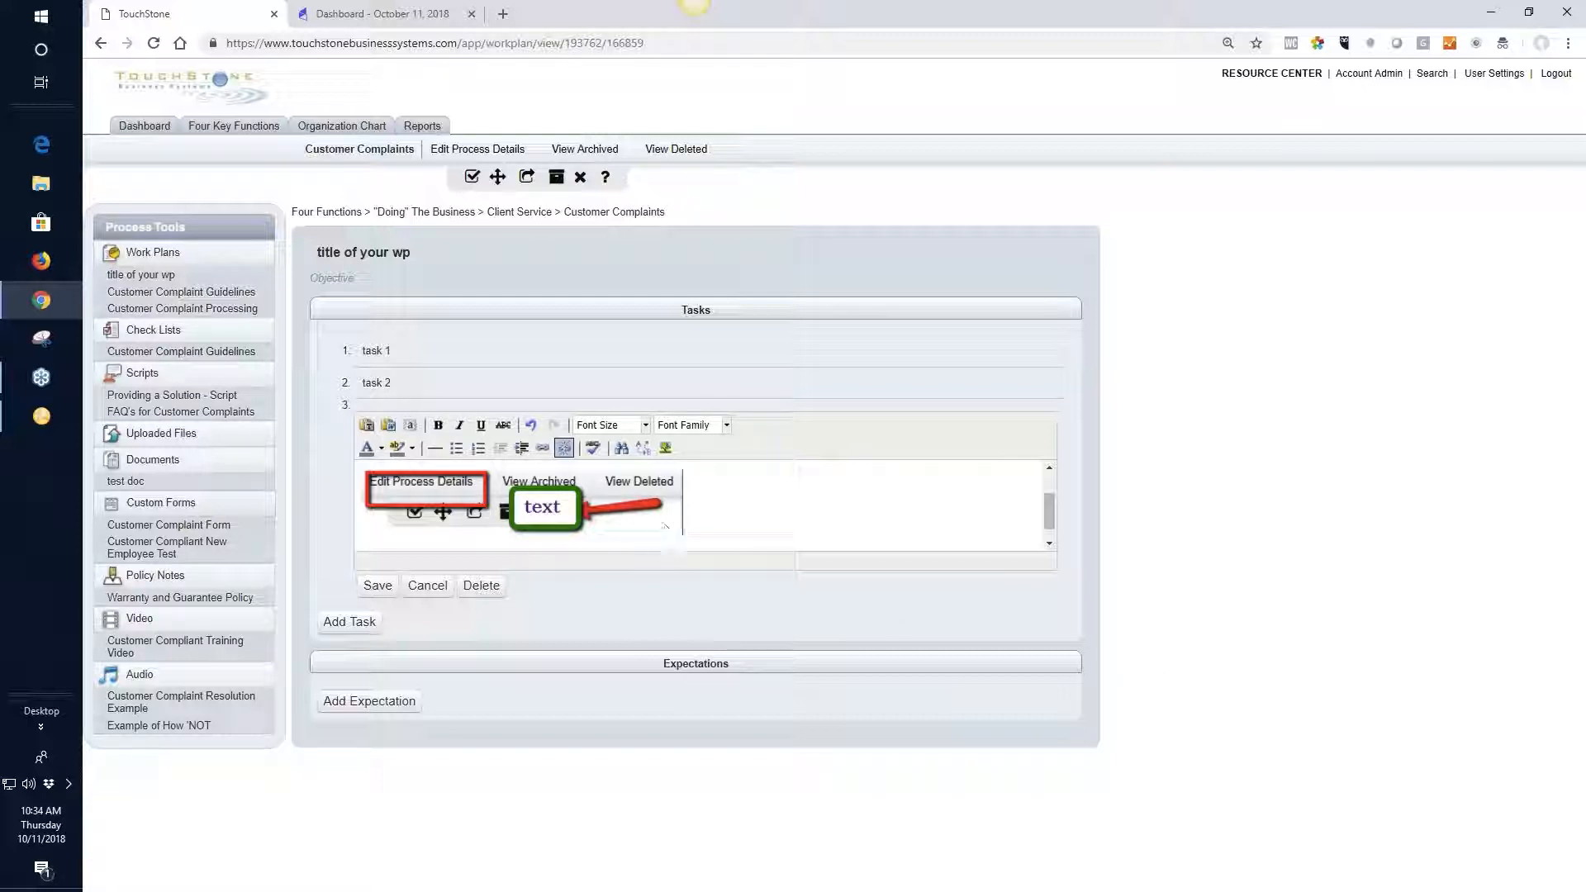
drag(679, 533, 540, 515)
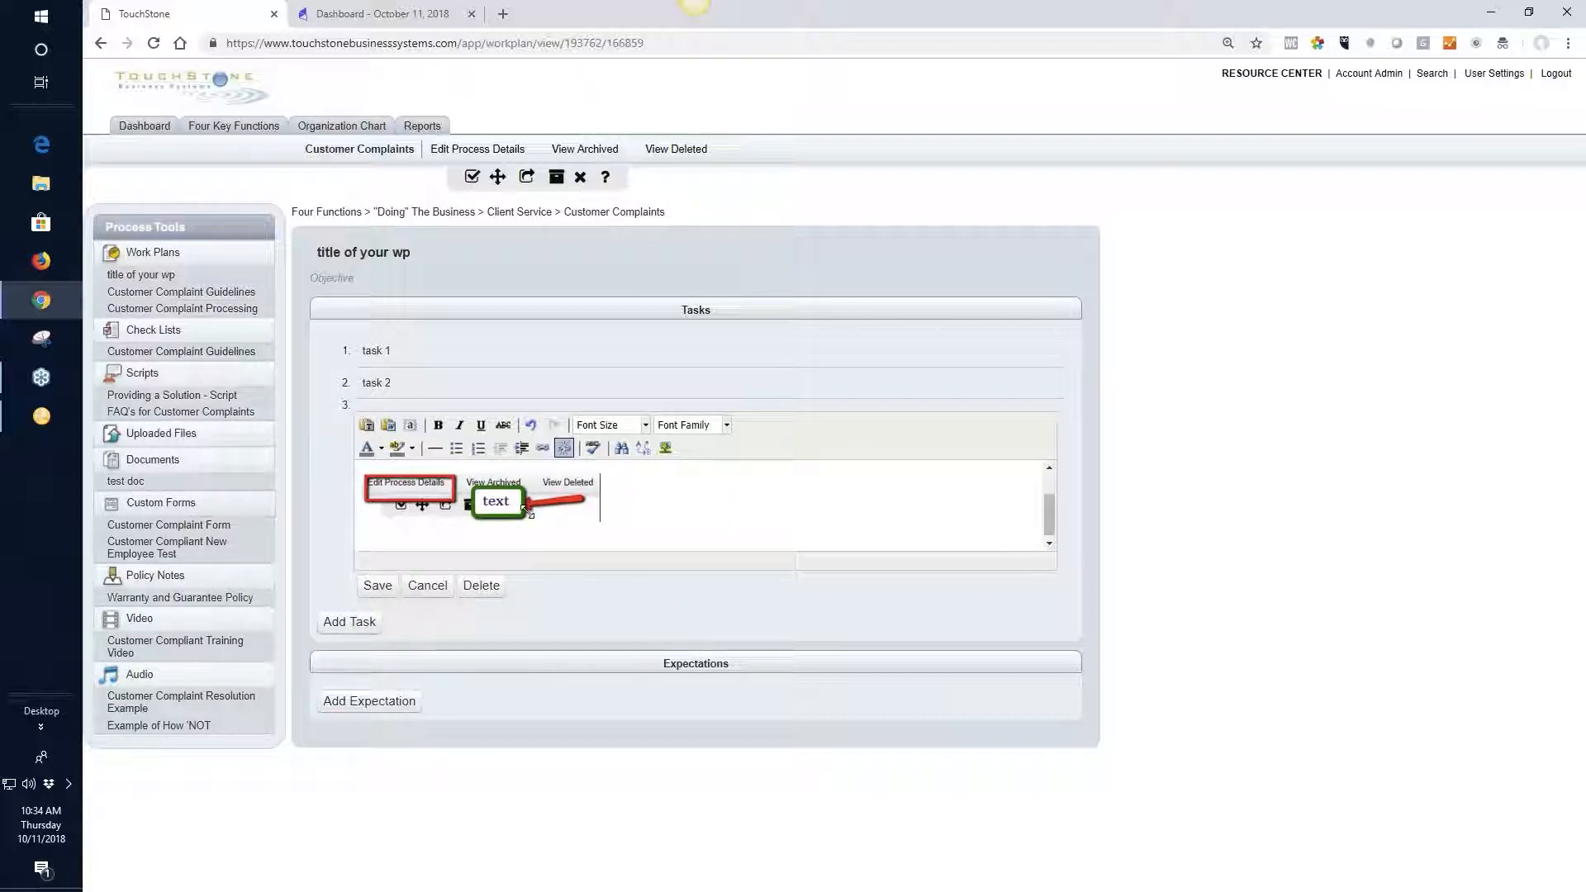
click(377, 587)
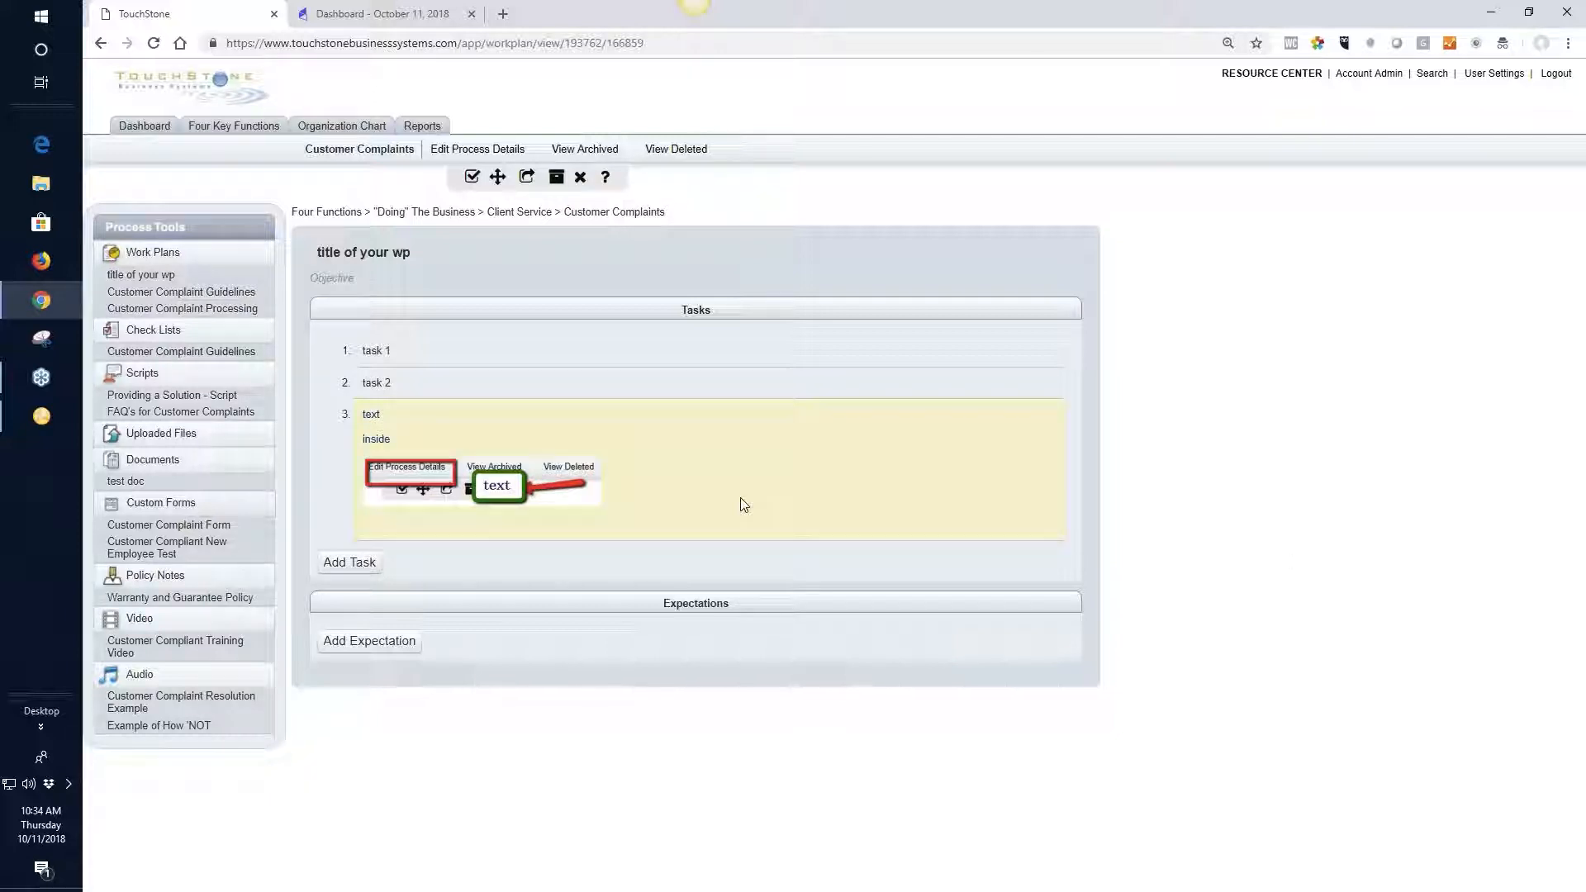
Reorder the tasks so that "task 2" comes first, the image task second and "task 1" last
drag(740, 497, 727, 408)
drag(598, 354, 603, 504)
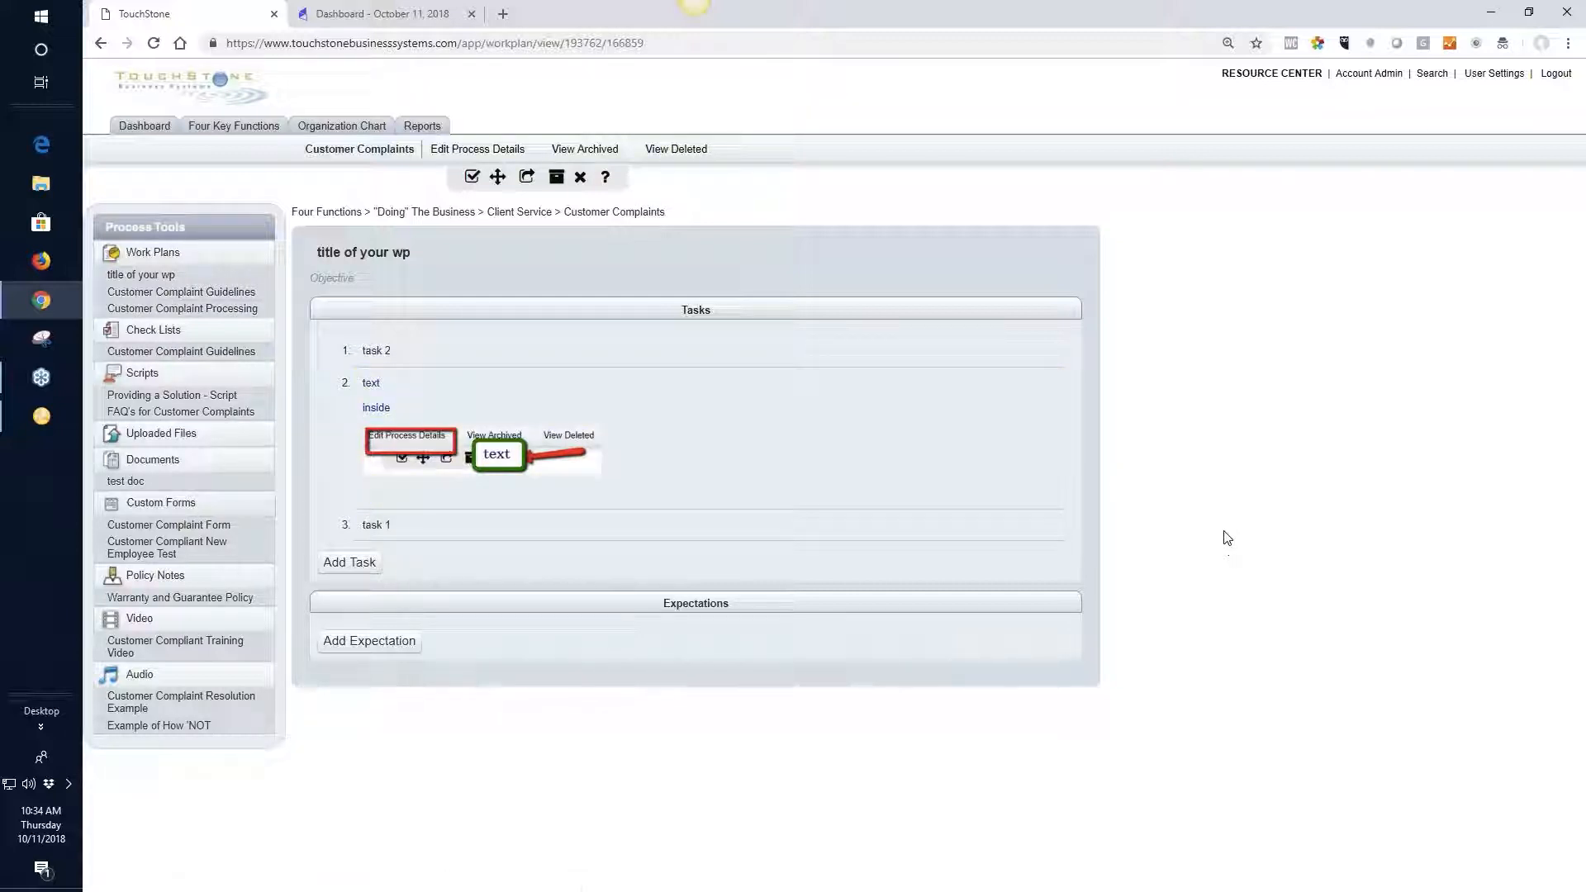
Add an expectation to the work plan with the lines "quaility" and "timing" and save it
click(369, 649)
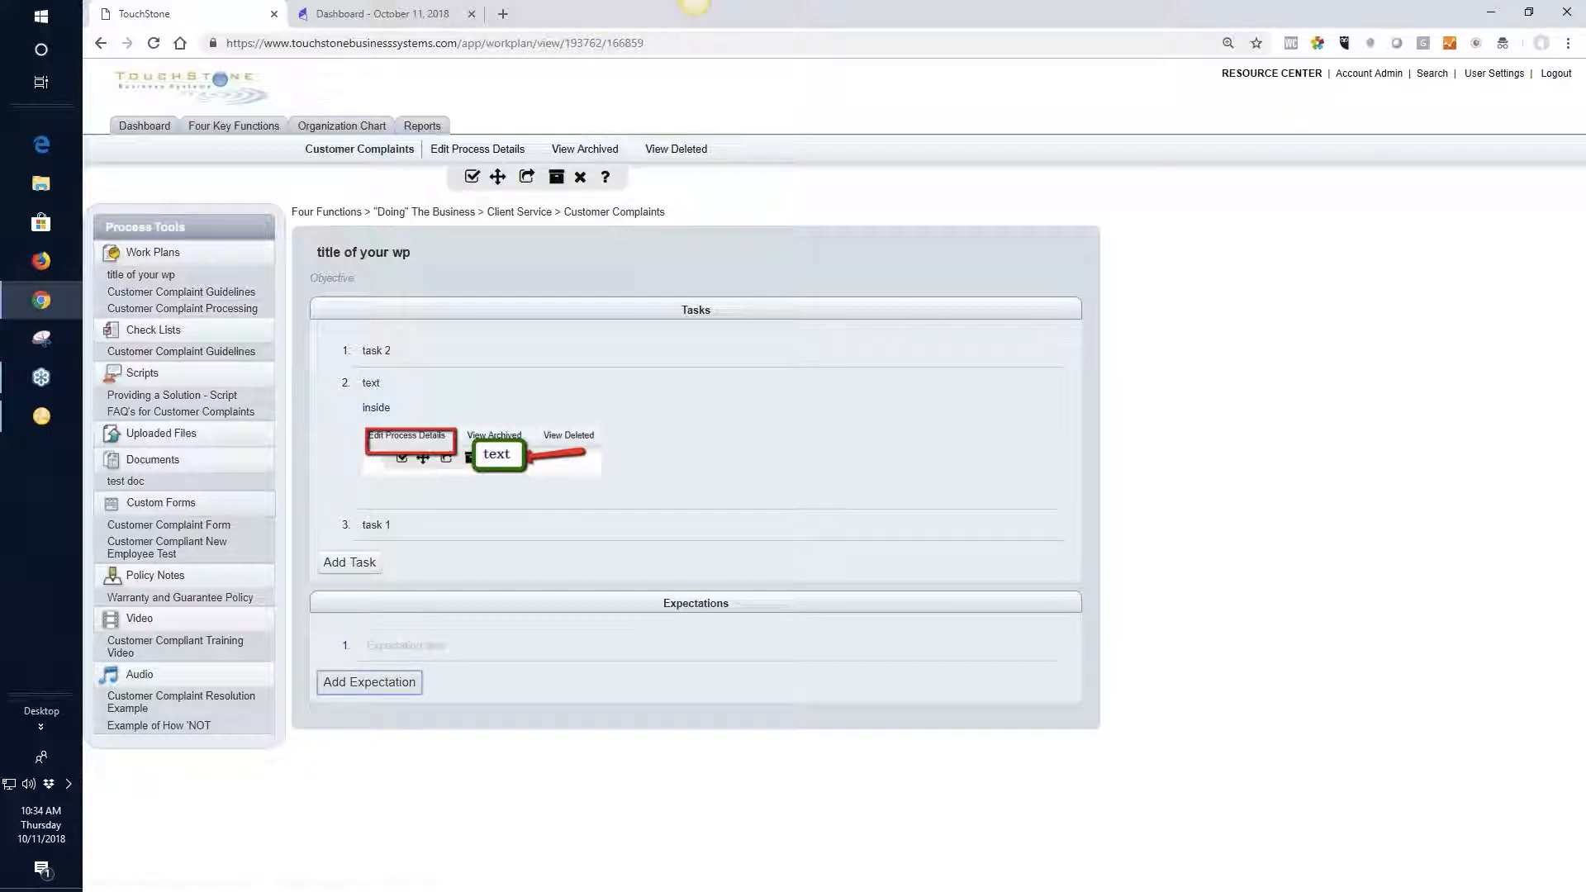
click(414, 729)
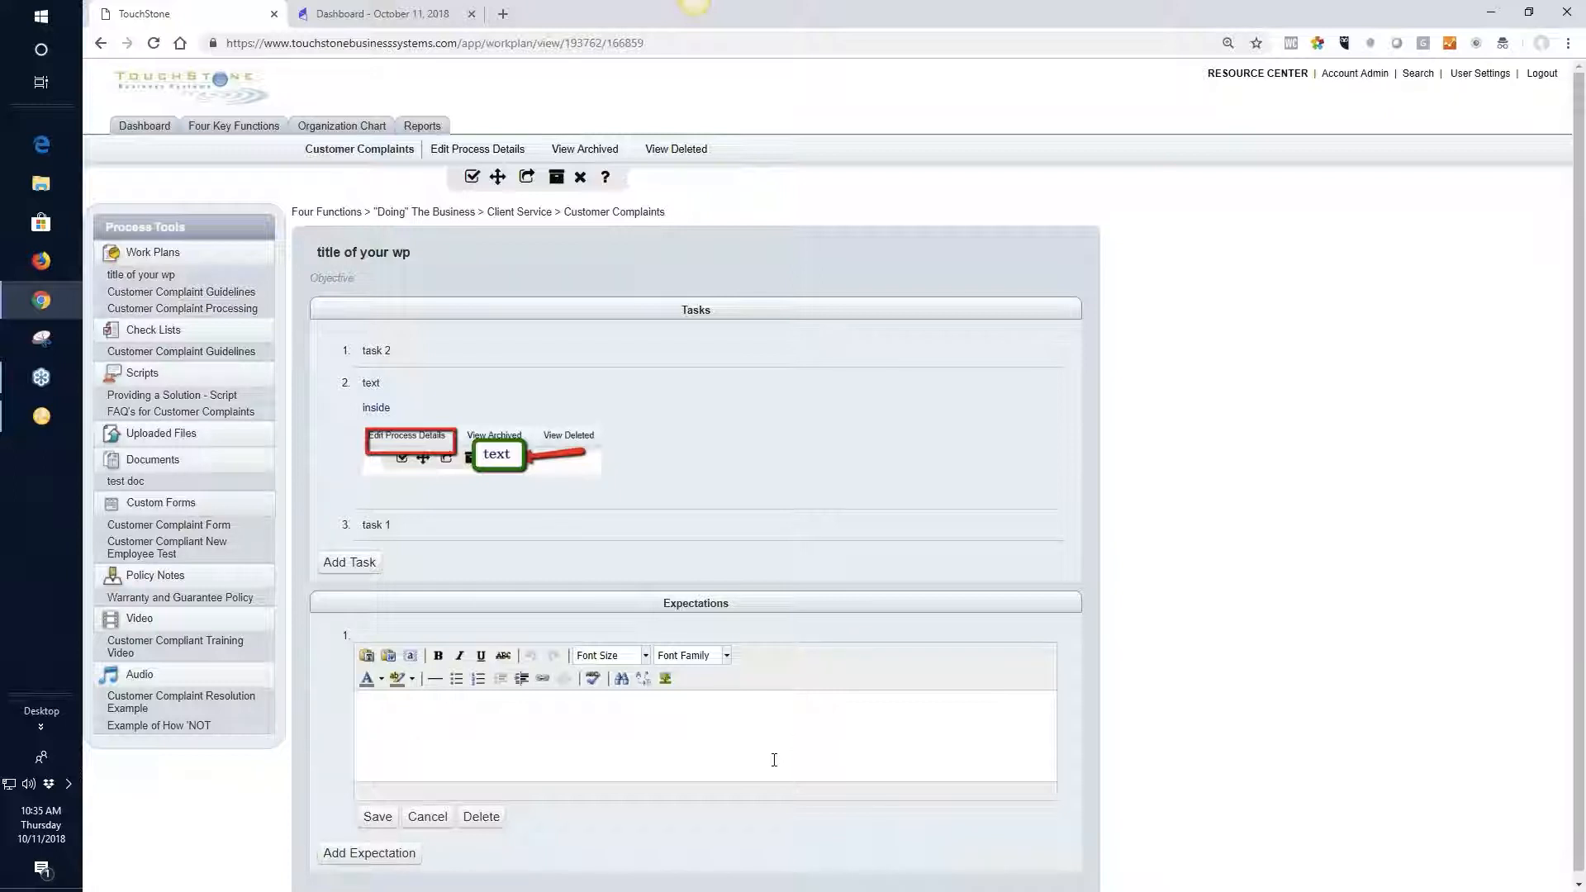
text(quailit)
text(y )
text(timing)
click(378, 817)
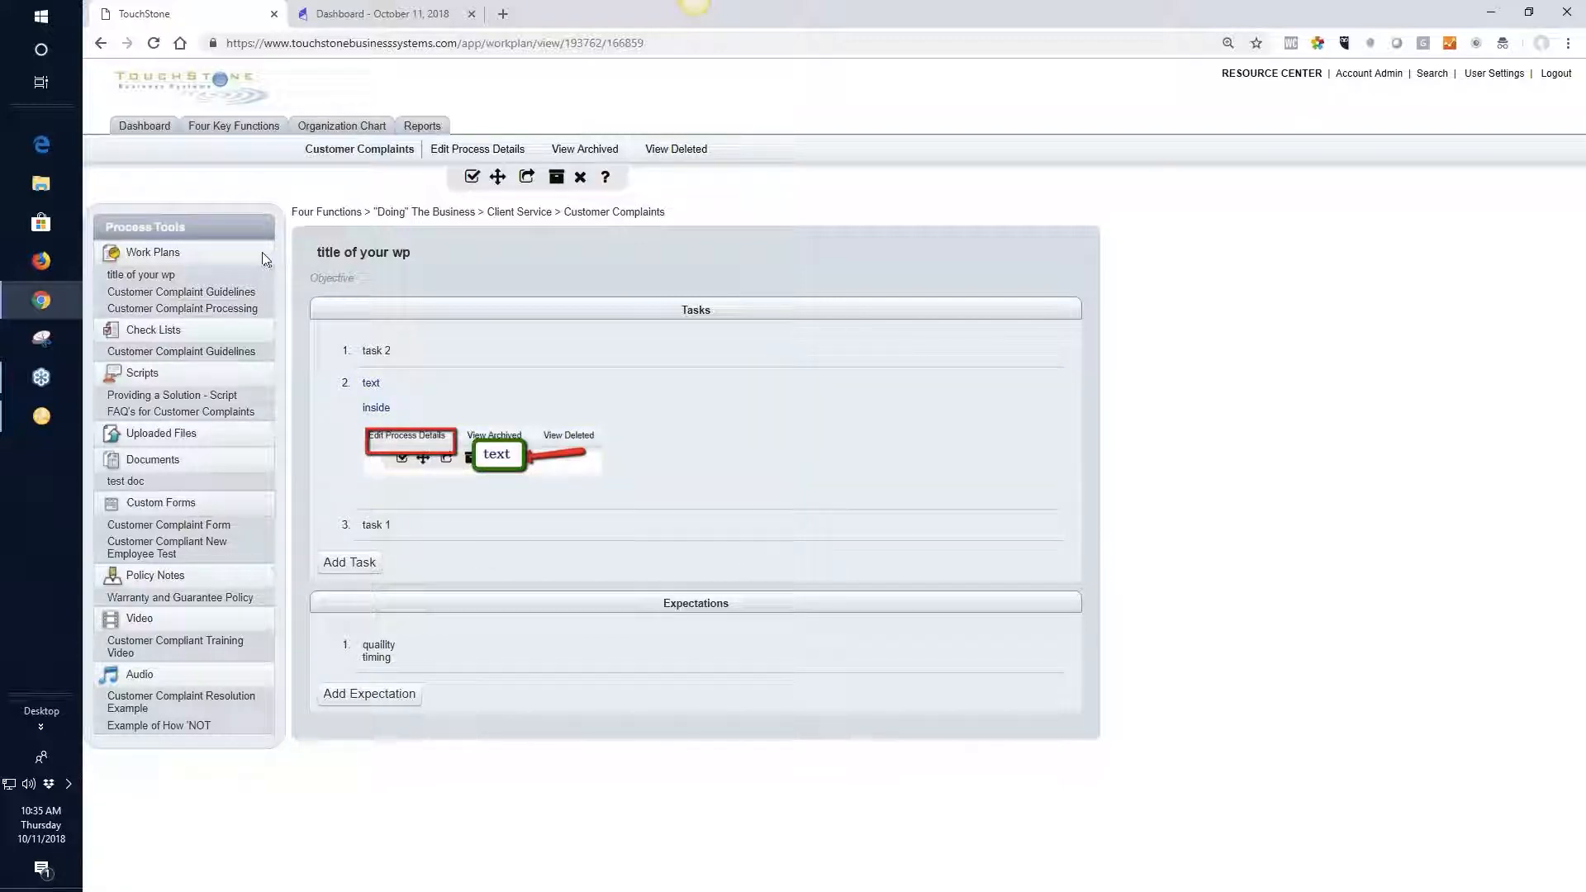
Leave the work plan and open the Accounts Payable process in the Finance group of "RUNNING" THE BUSINESS
click(641, 220)
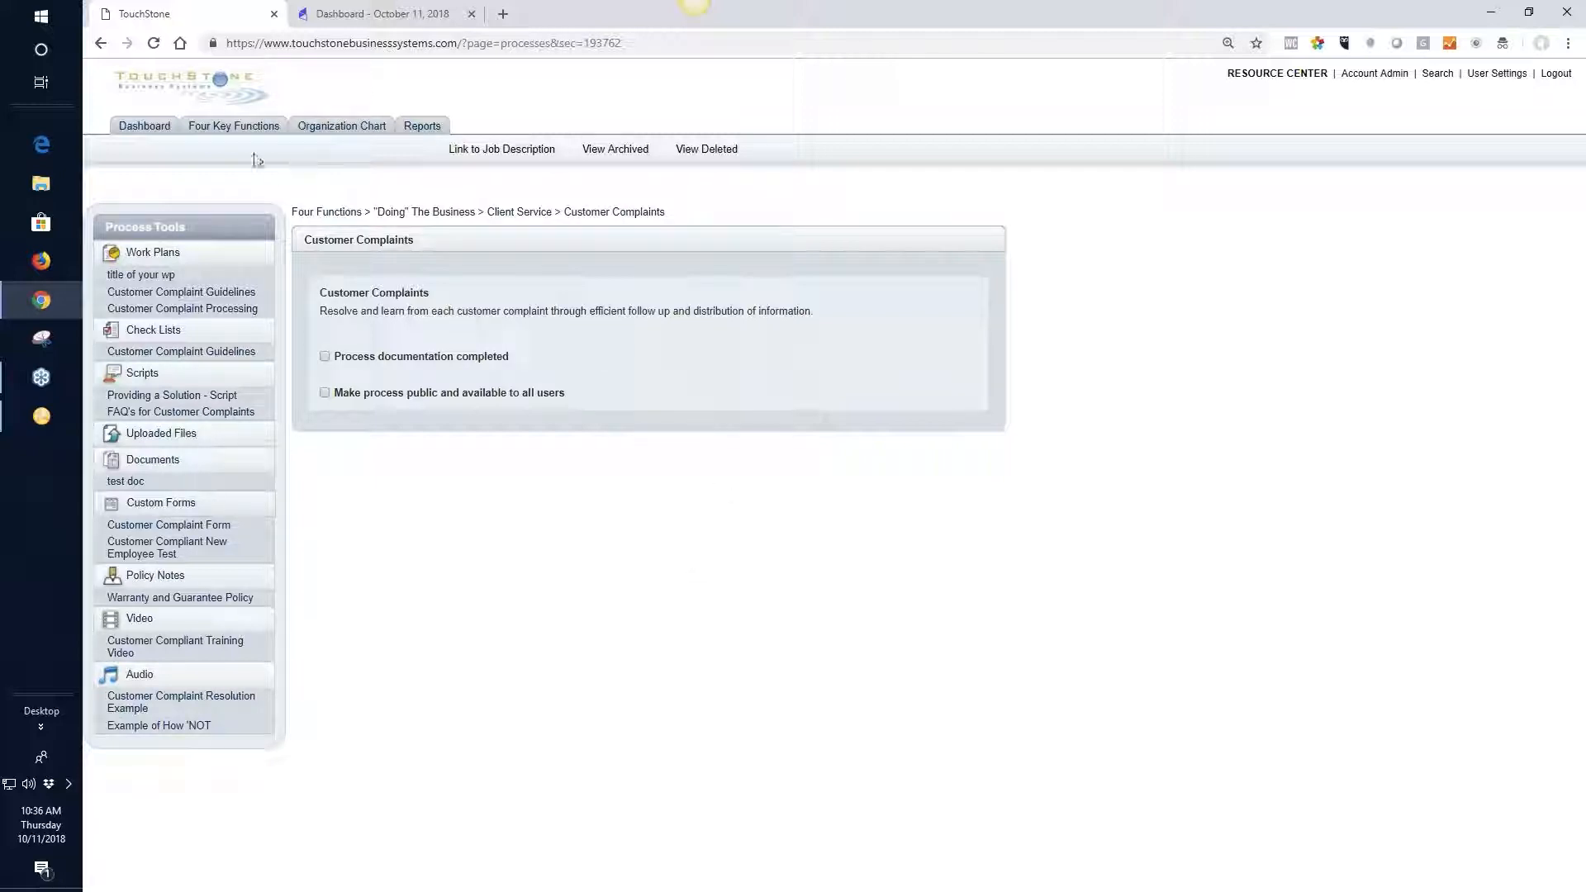
click(237, 130)
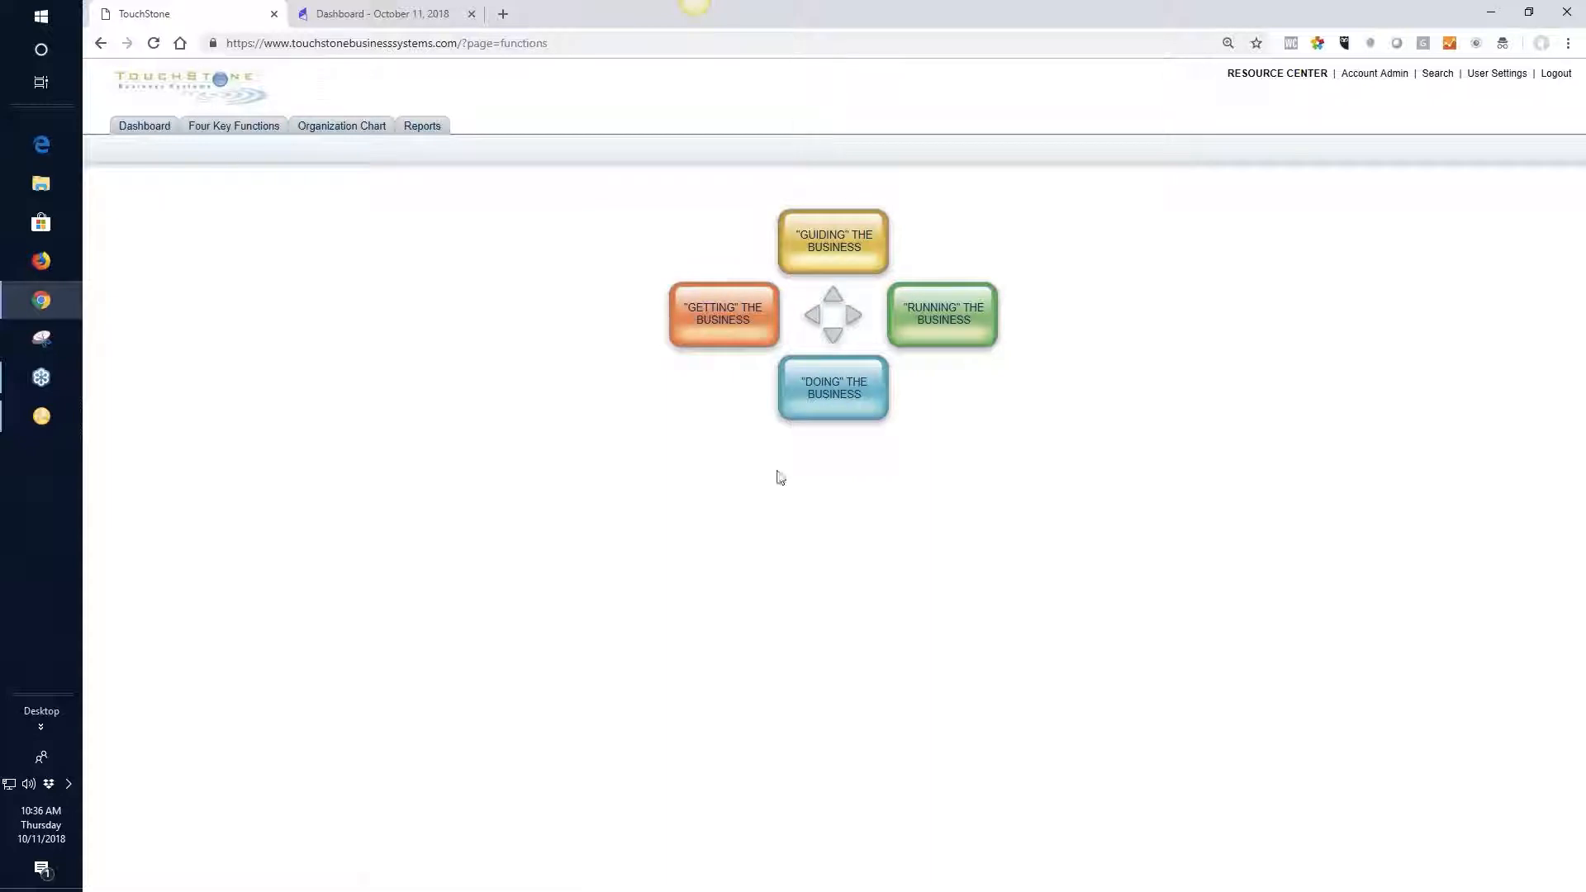
click(950, 319)
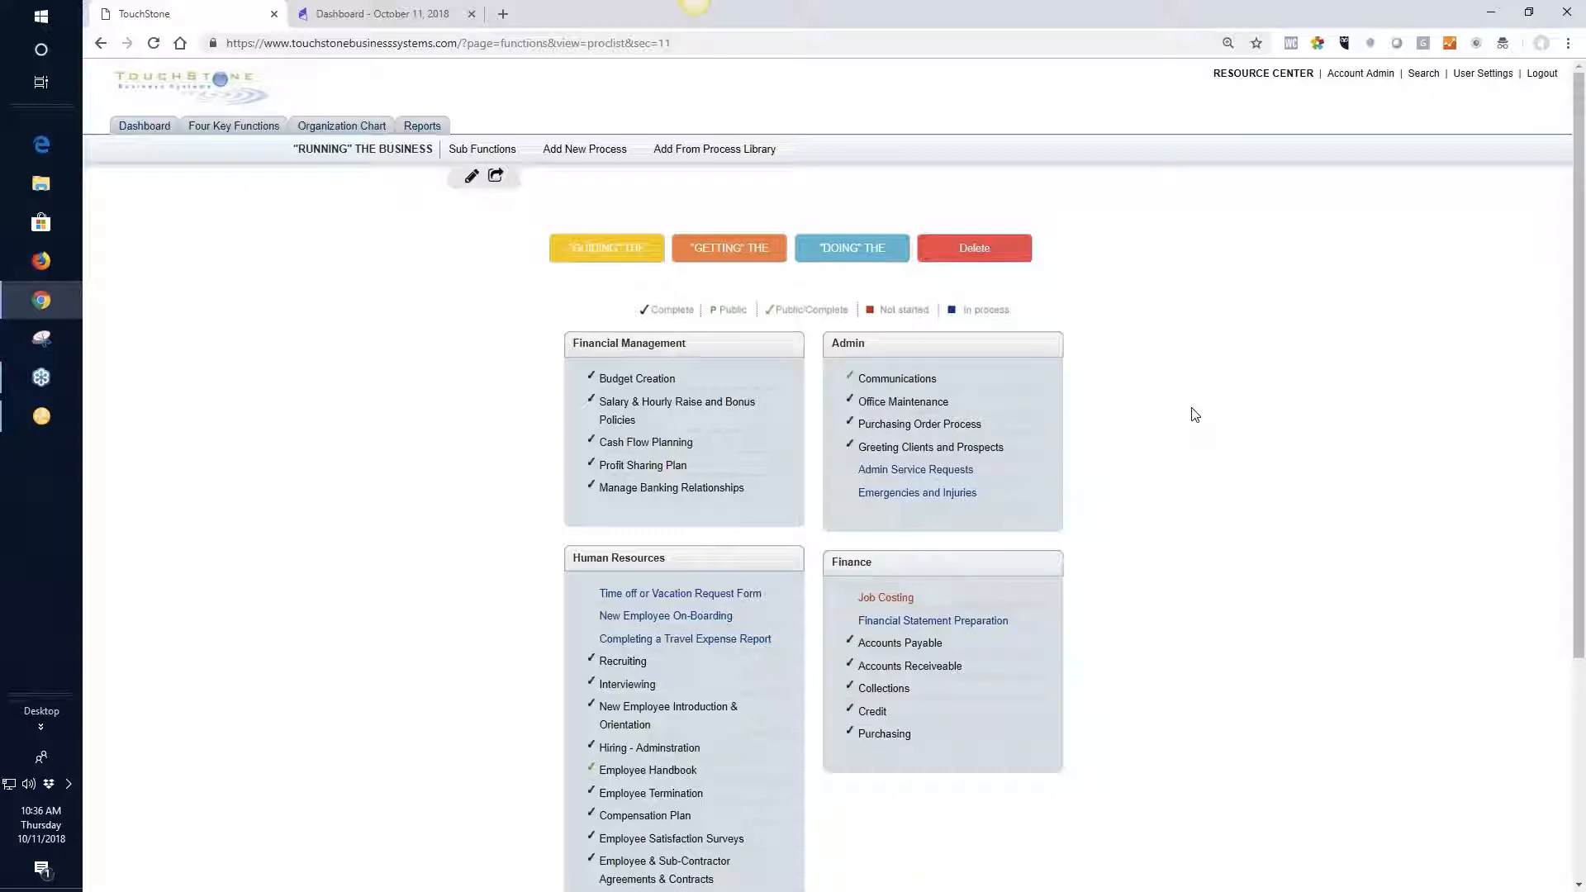
scroll(965, 582, down, 1)
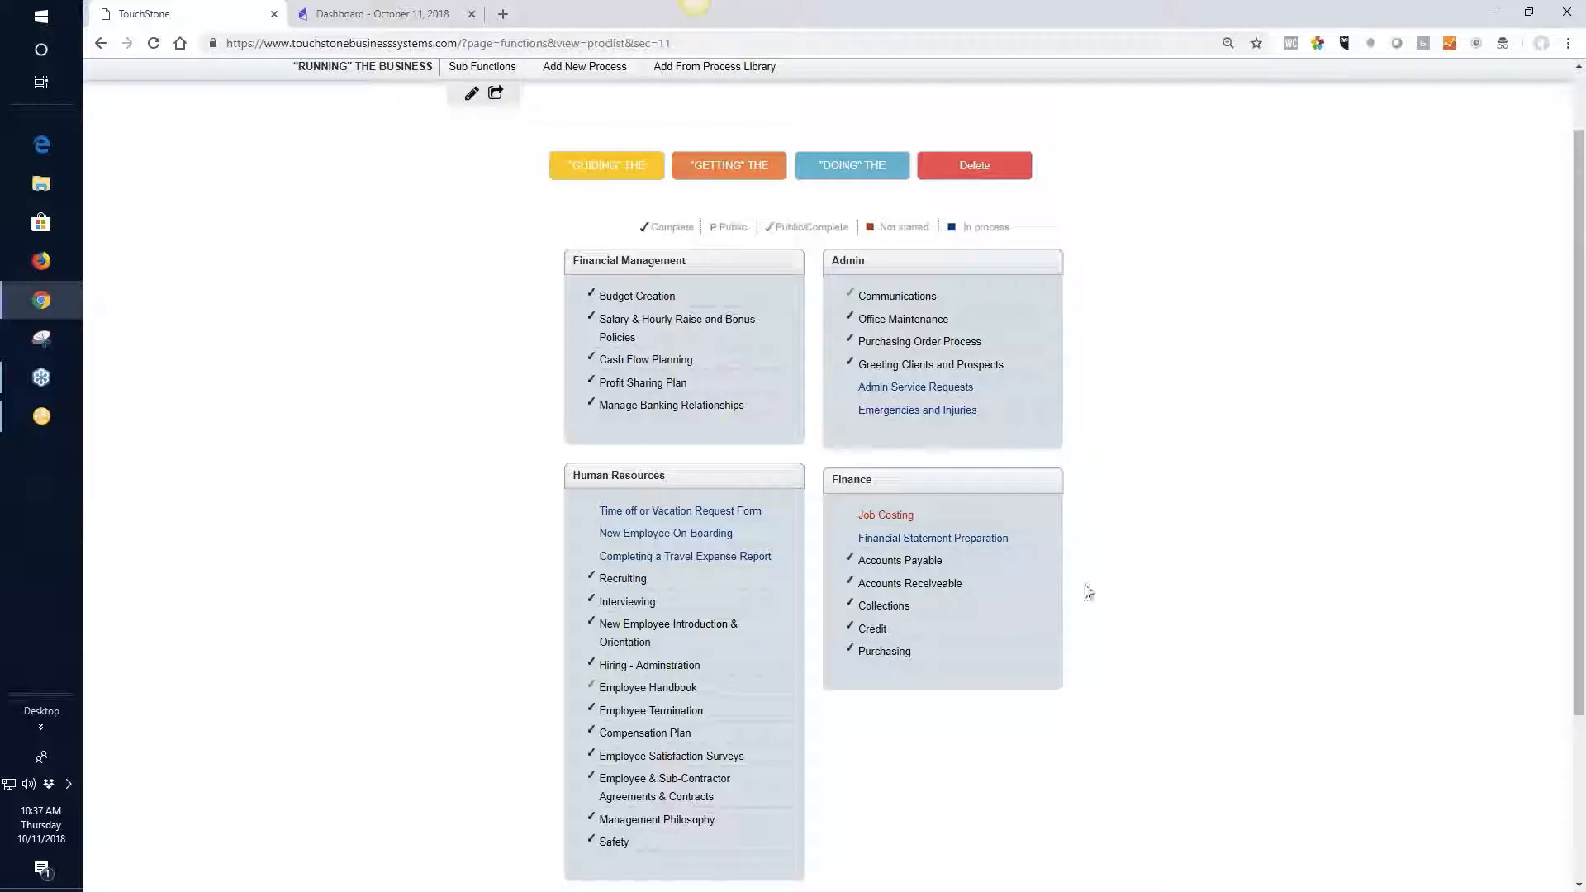
click(891, 569)
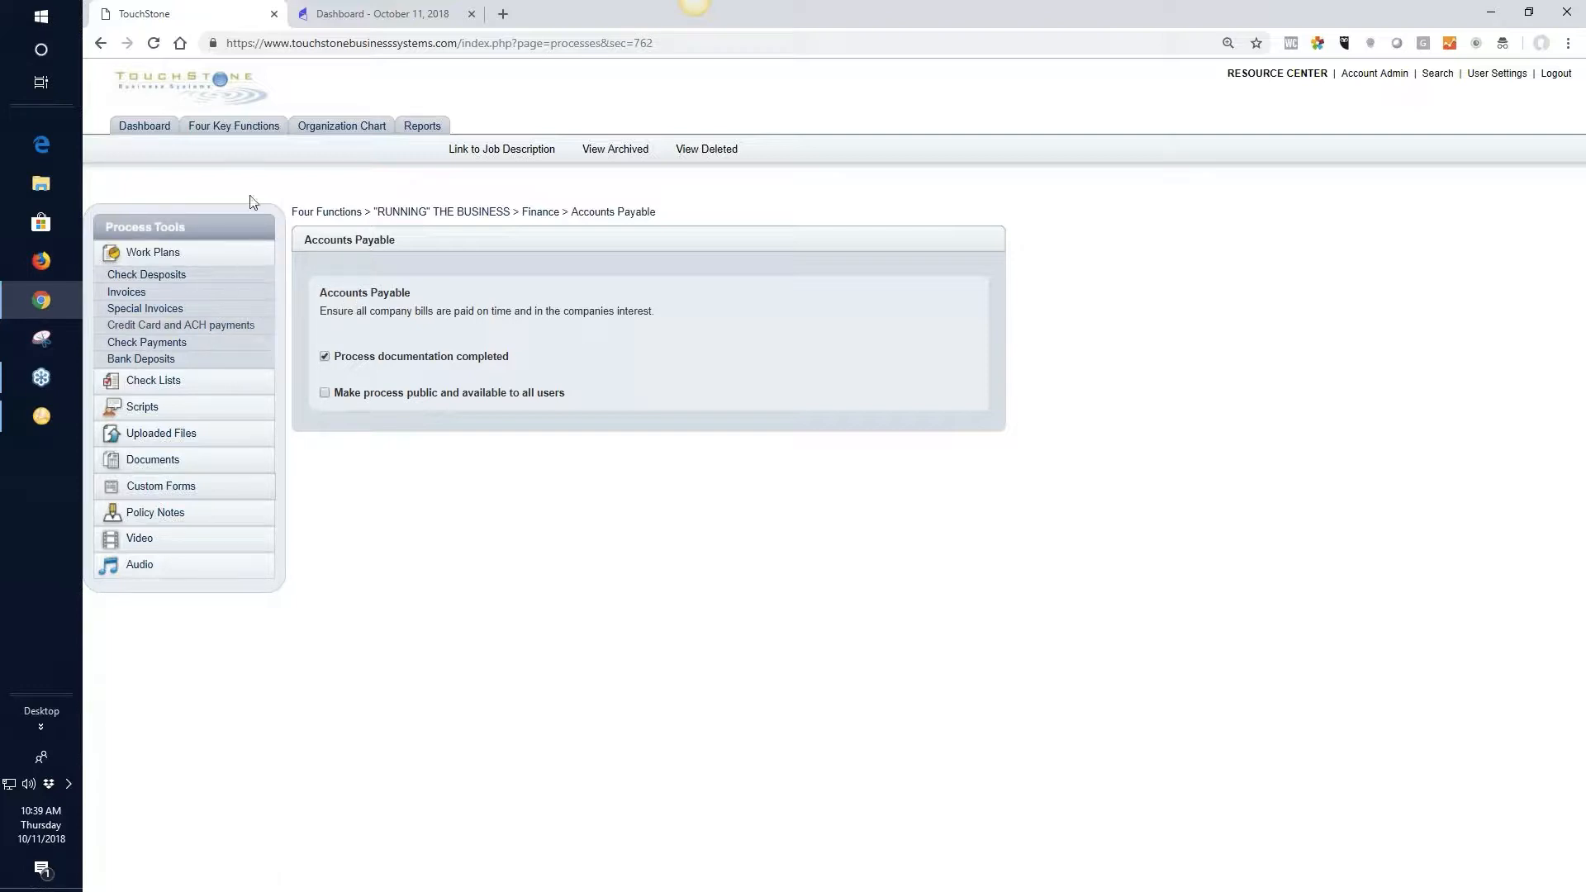
Go back to the four functions and open the Customer Complaints process under "Doing" The Business
click(342, 217)
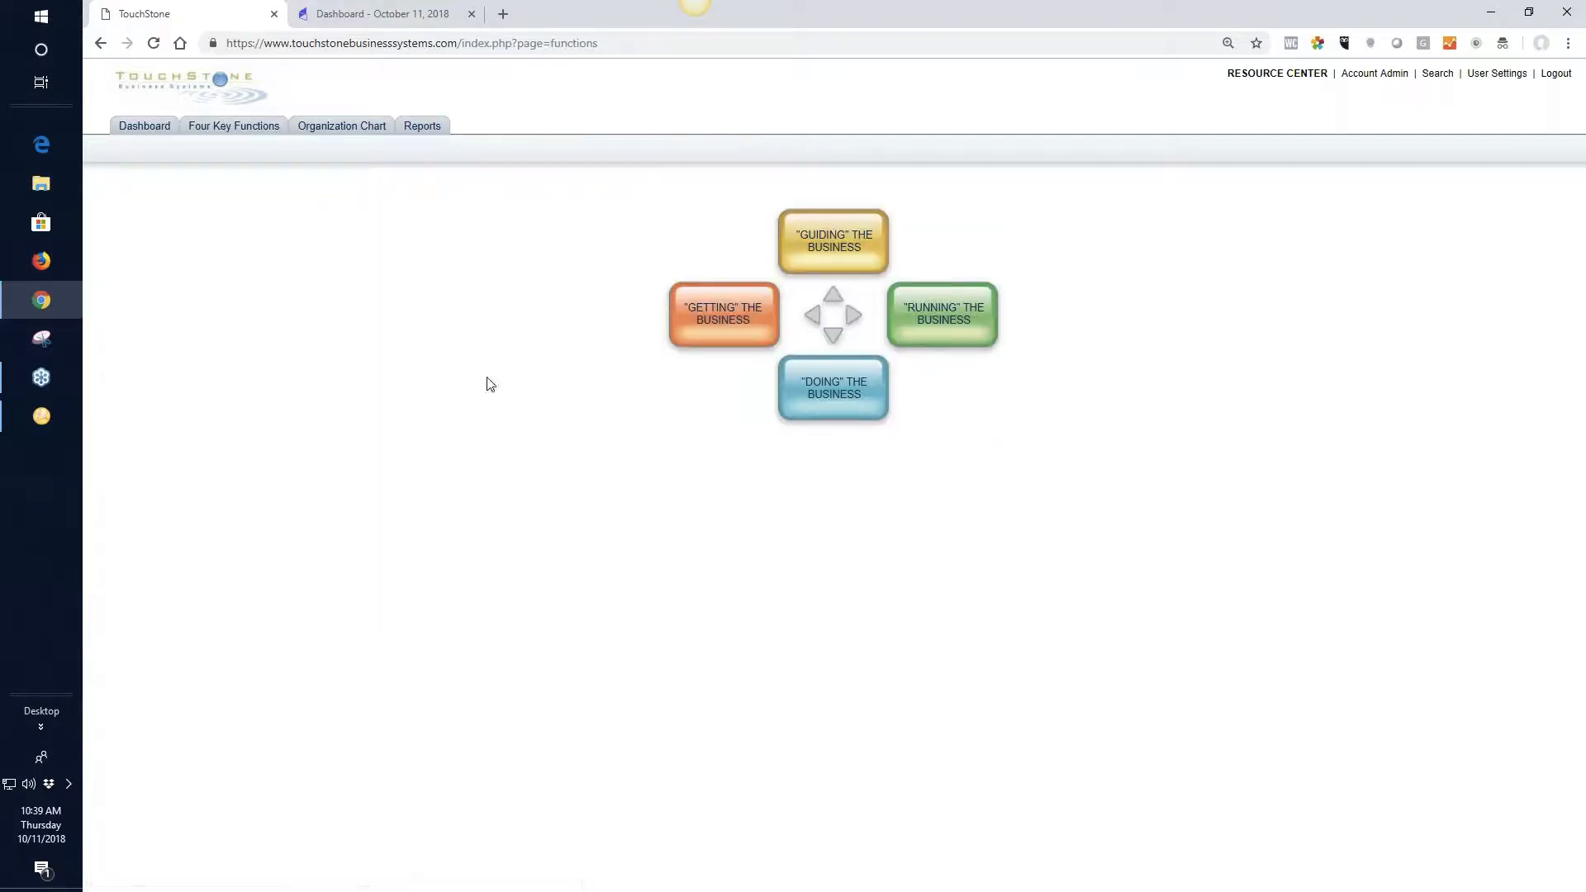
click(832, 394)
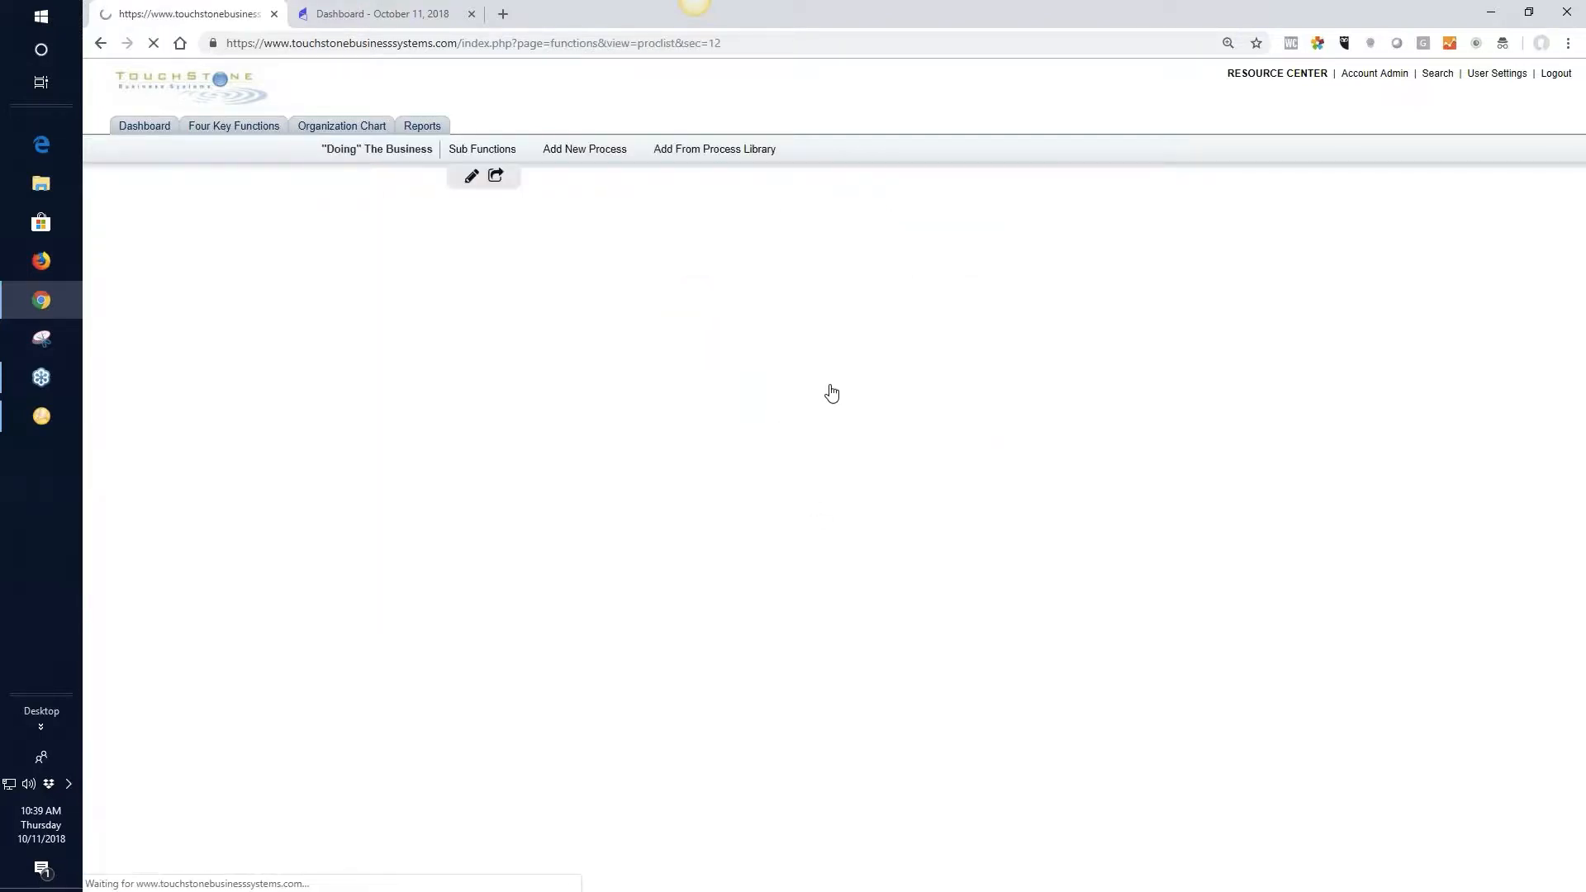
click(682, 382)
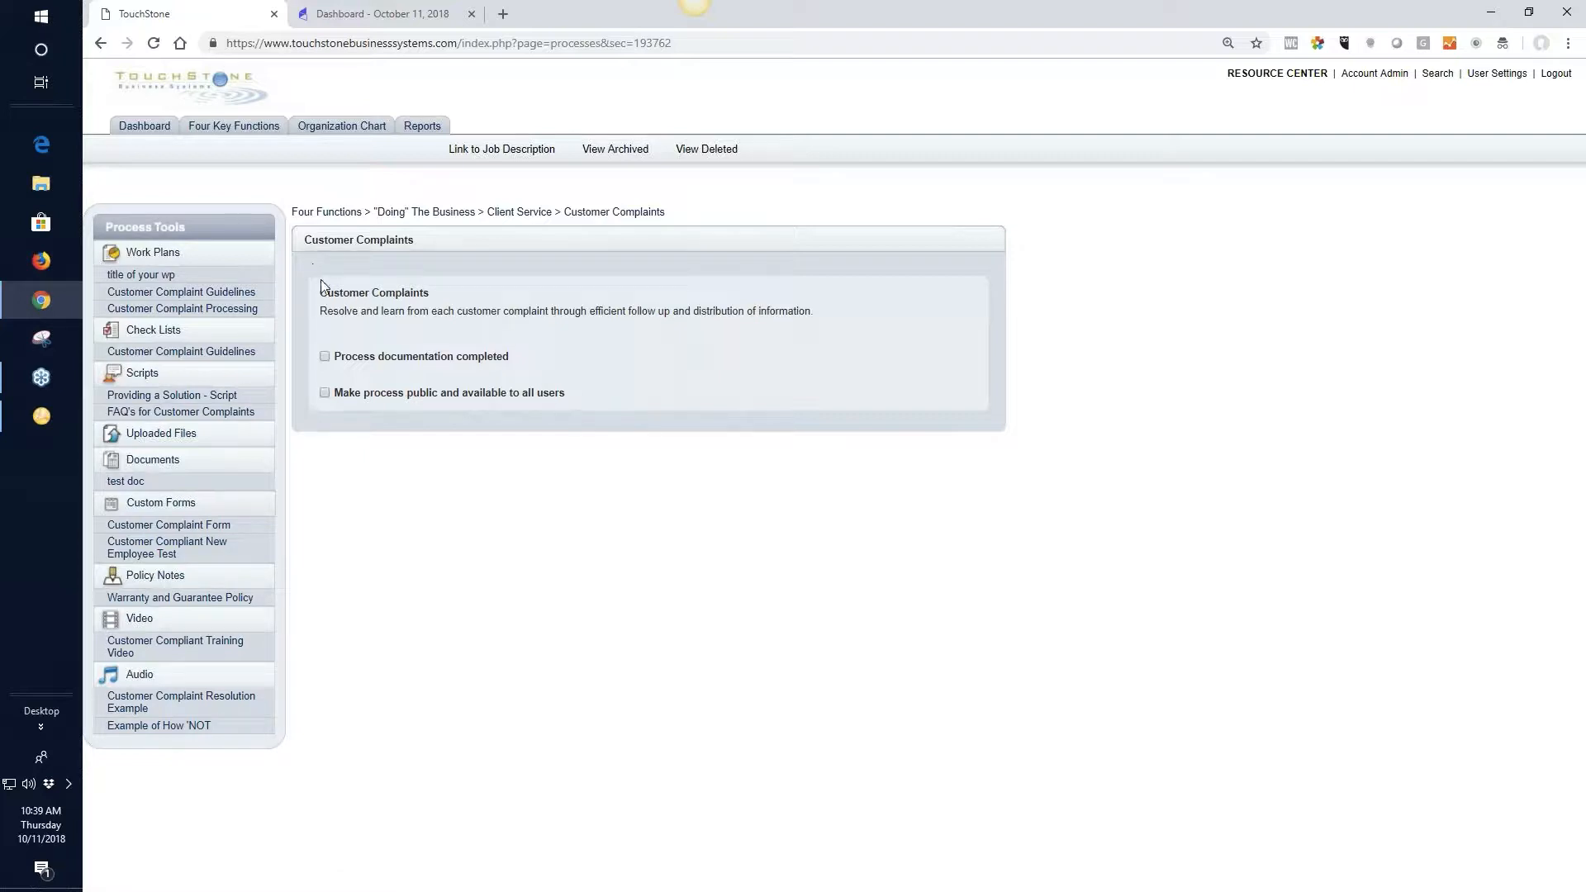
Copy the process name "Customer Complaints" and try to create a new work plan with it as the title
drag(321, 293, 428, 293)
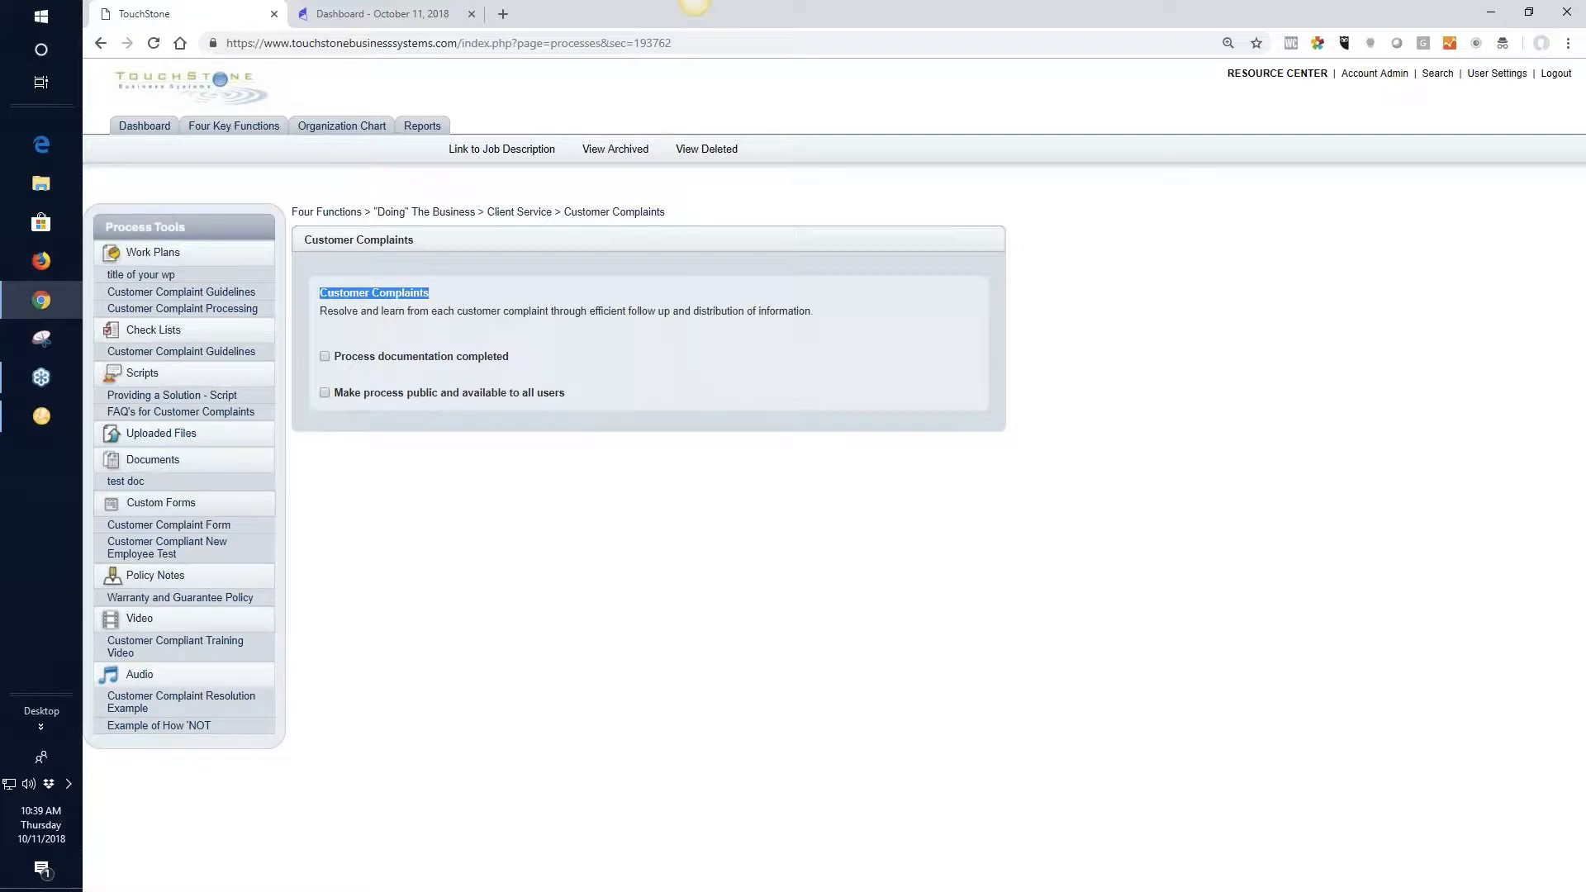
right_click(426, 294)
click(460, 303)
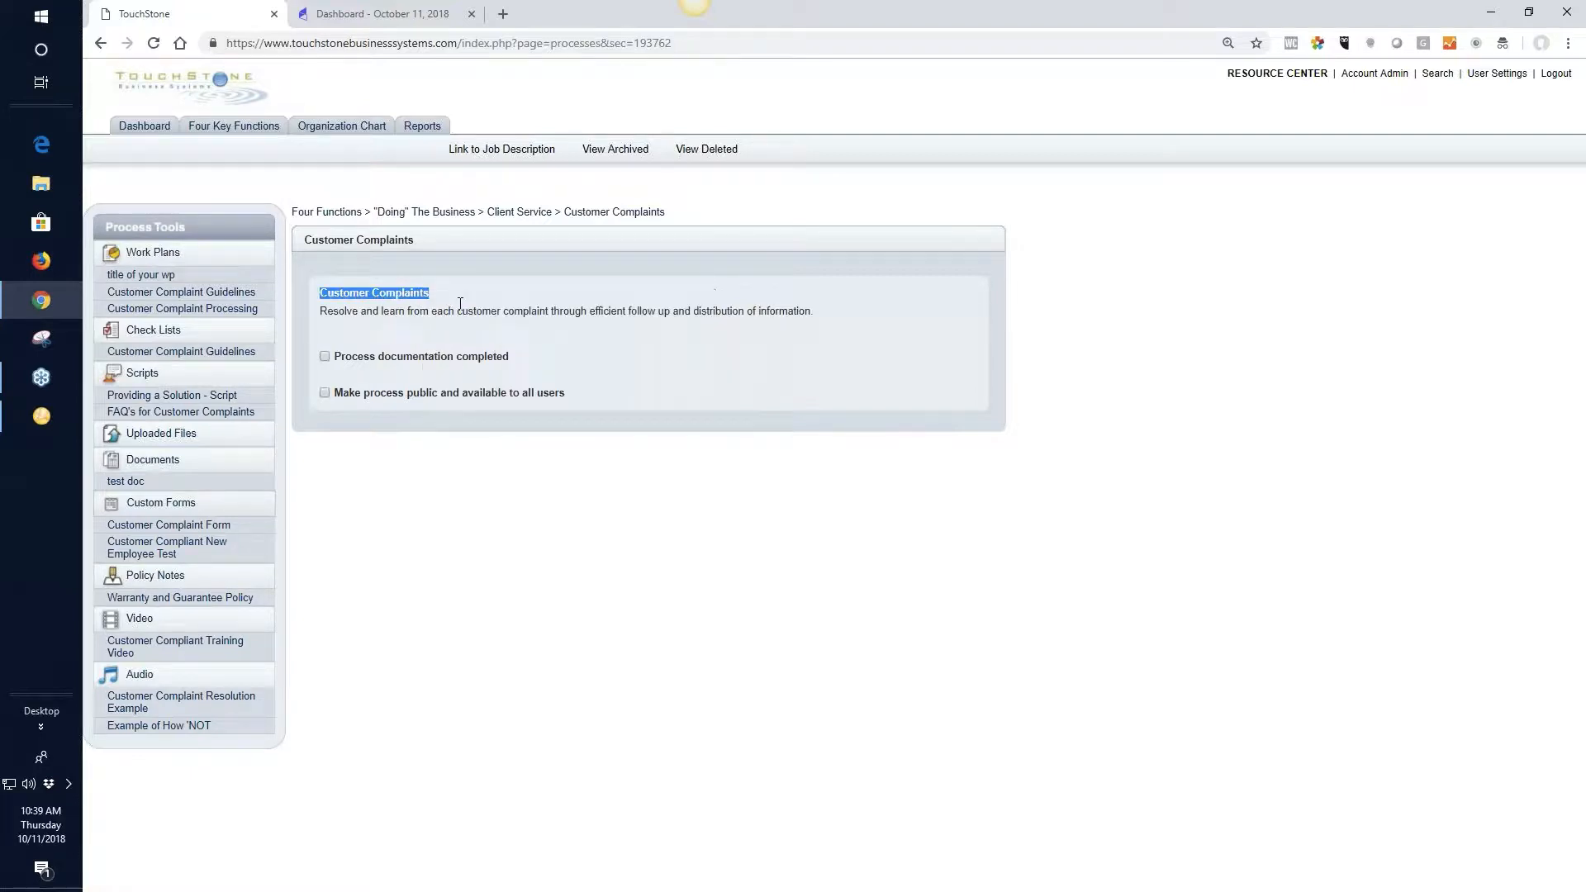
click(157, 256)
click(320, 320)
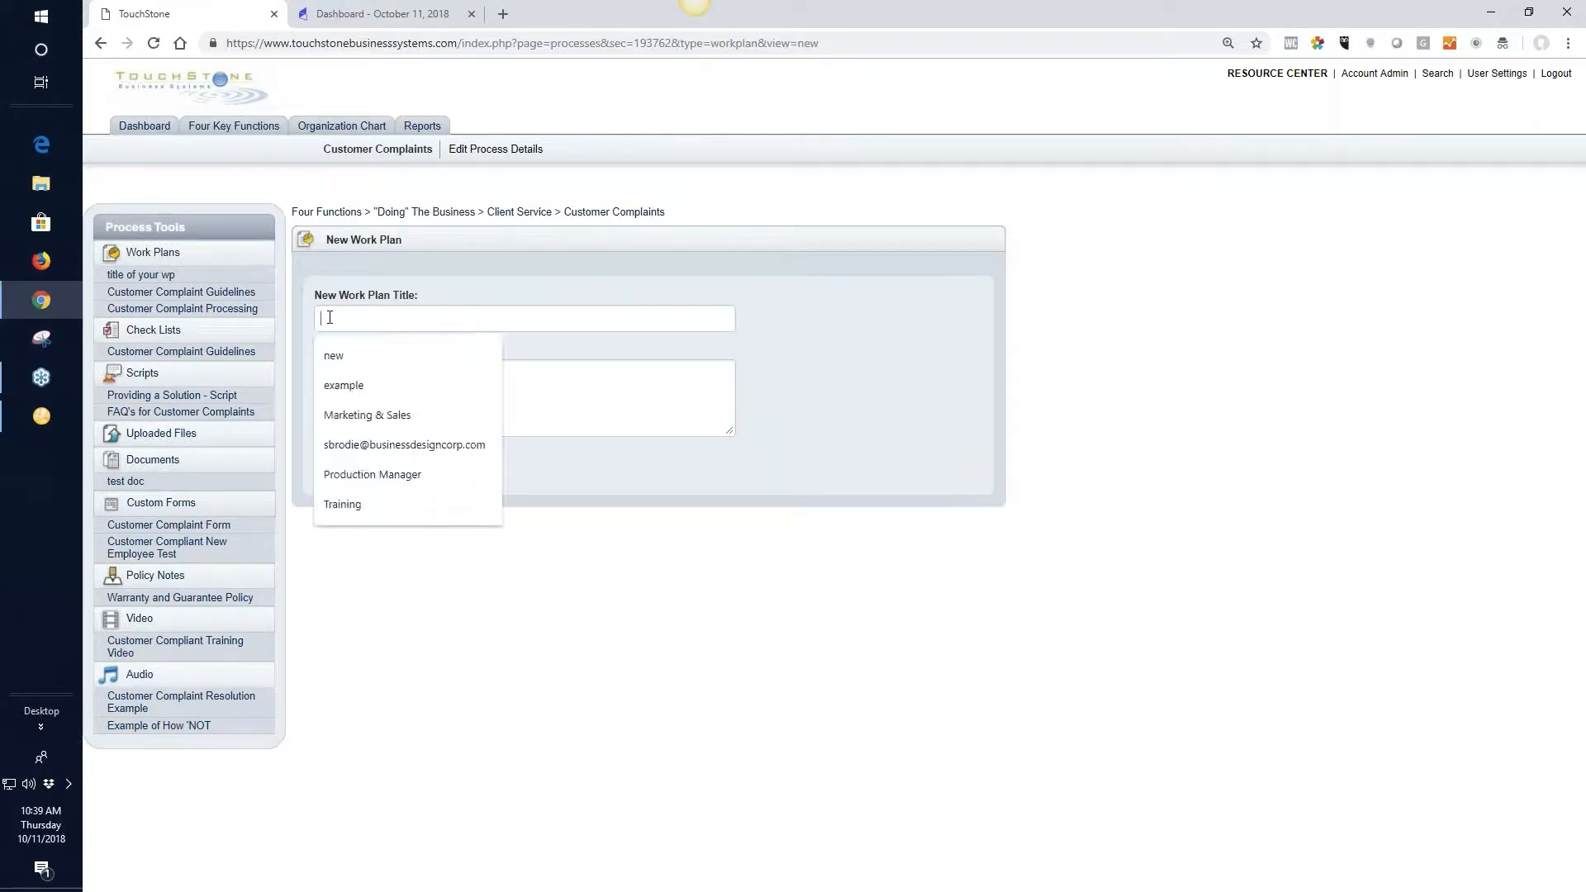
right_click(328, 317)
click(390, 447)
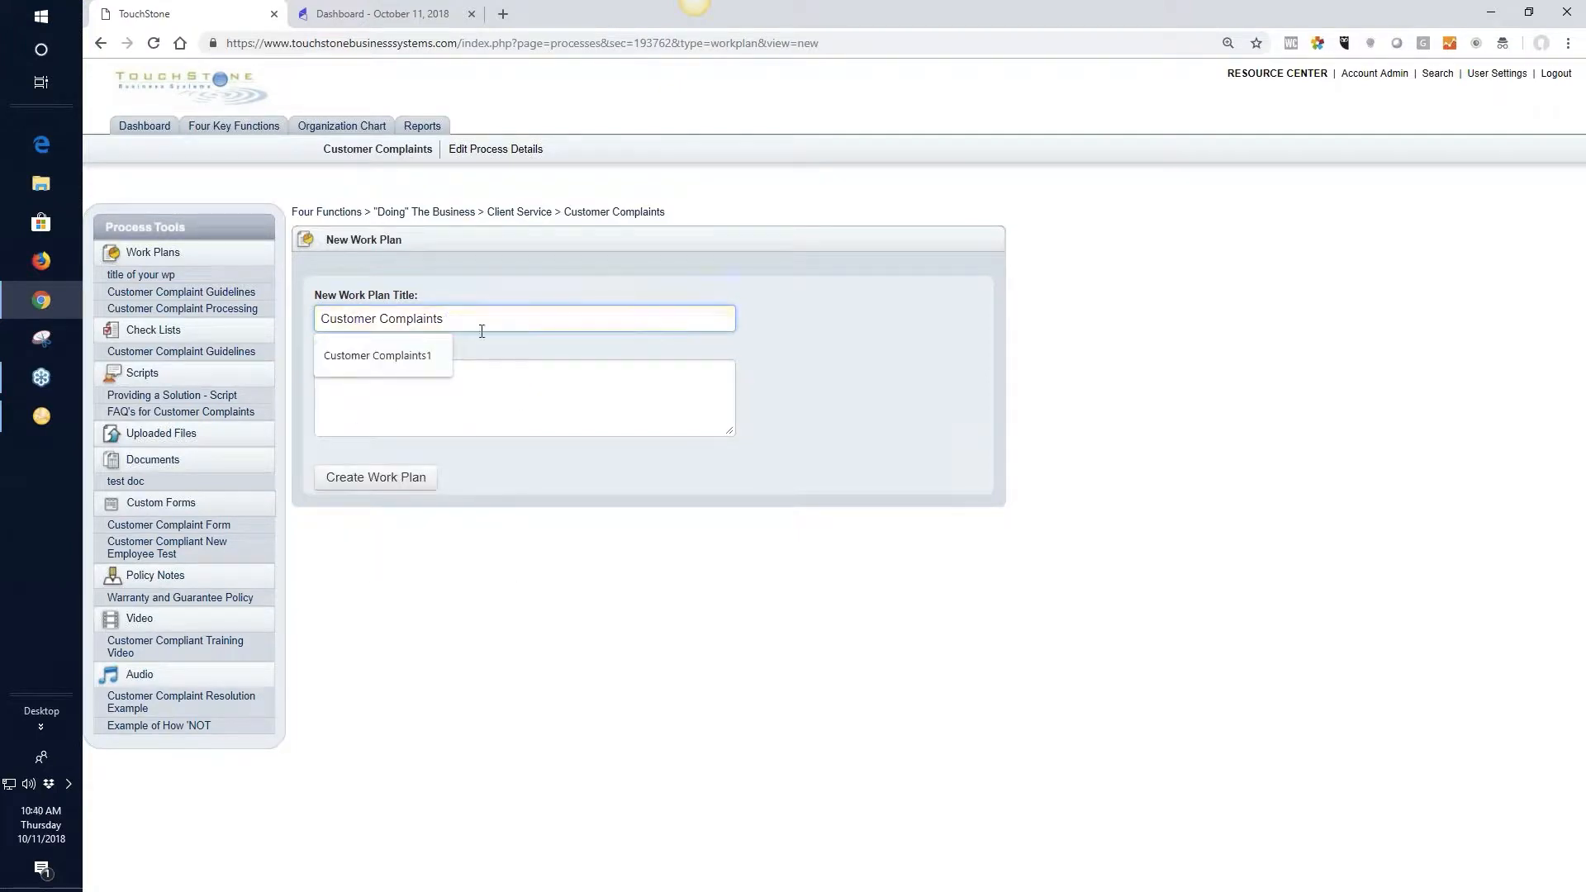
click(379, 482)
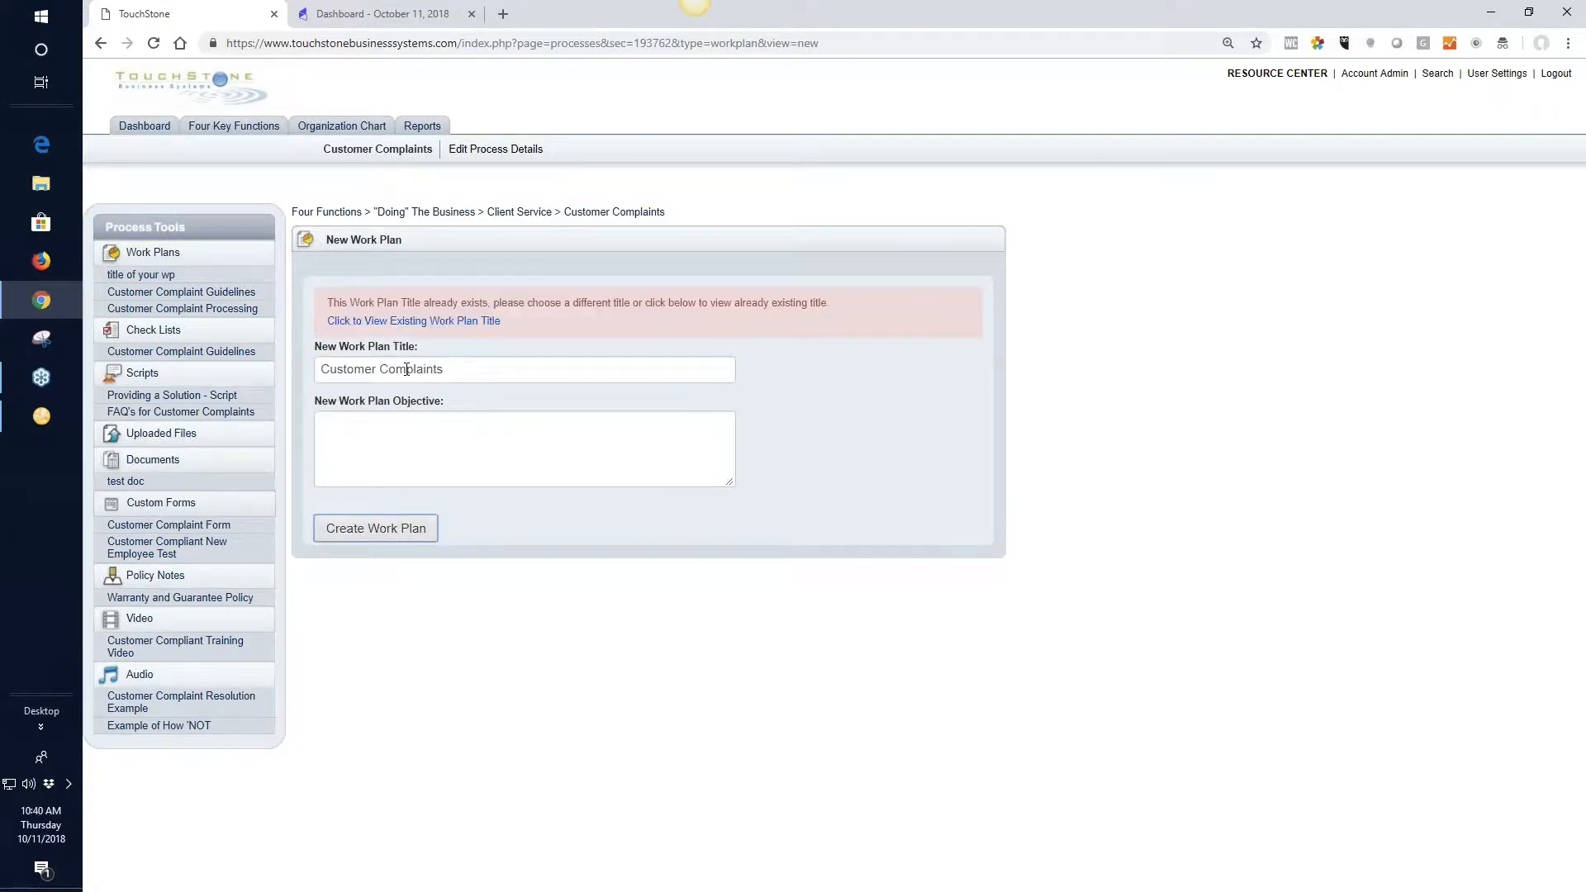
Create the work plan under the title "Customer Complaints1" and move it to the top of the work plans list
click(454, 368)
text(1)
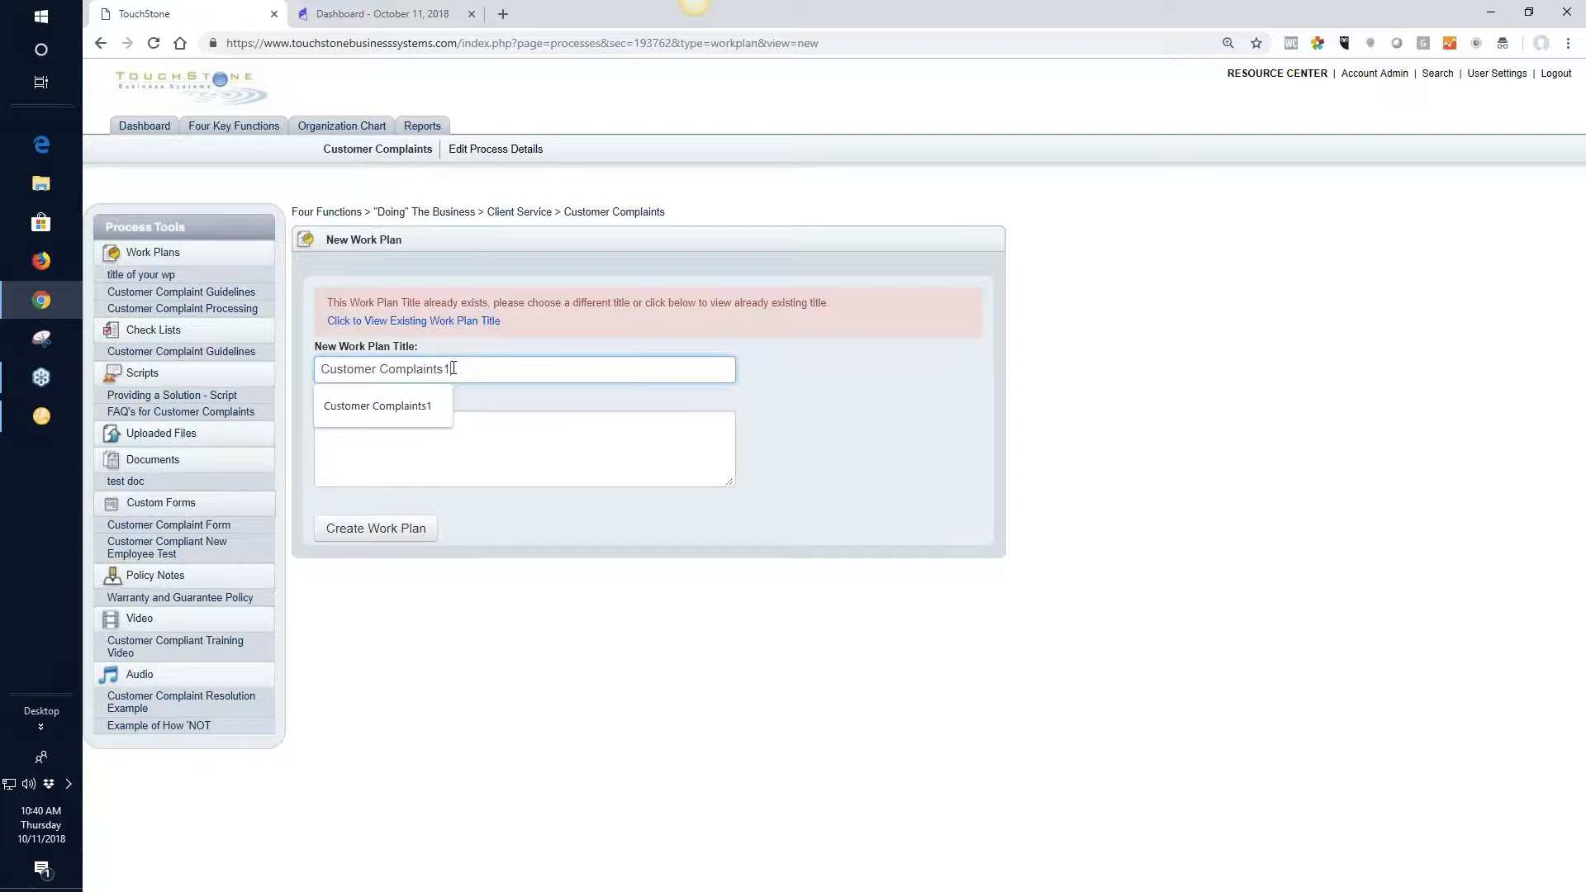
click(378, 528)
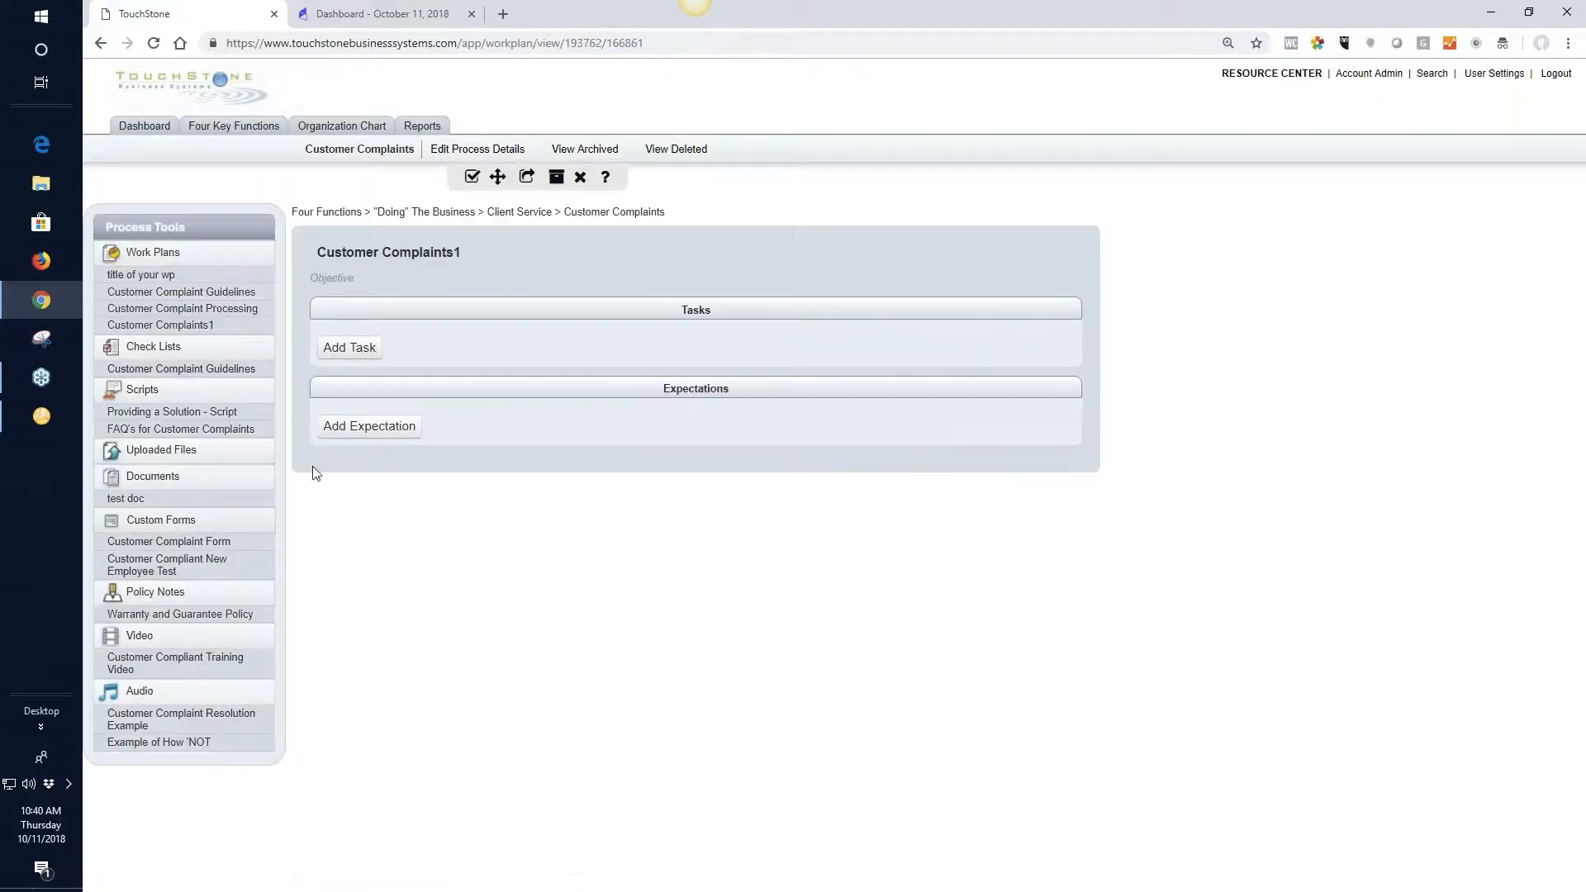
drag(192, 328, 185, 277)
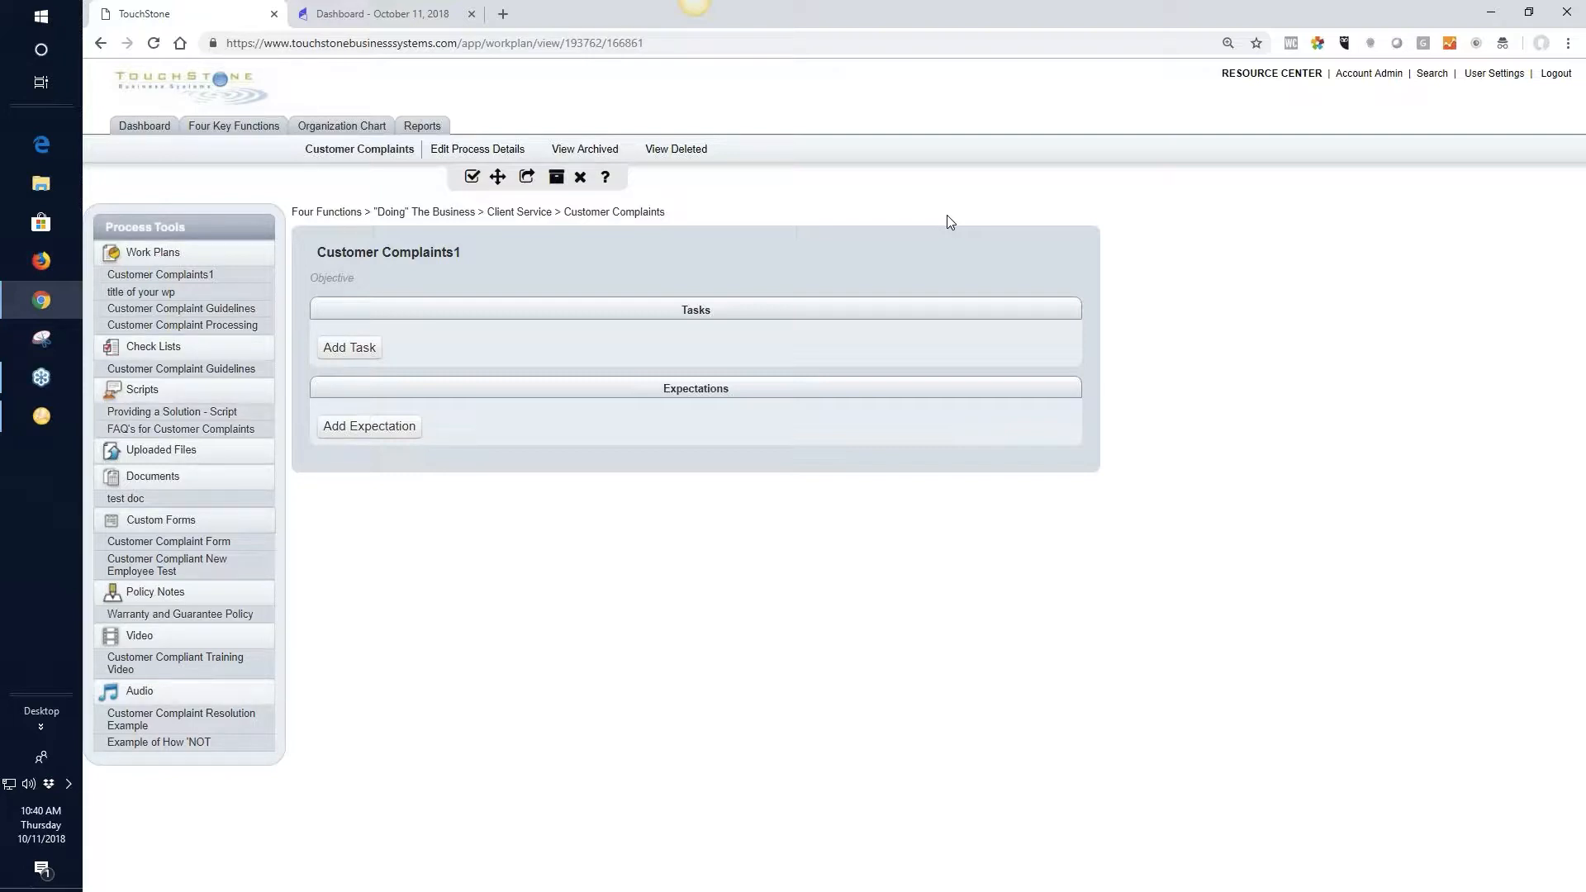
In the Customer Complaint Processing work plan, move the task "how does the complaint come to you? email, phone..." to first place
click(234, 330)
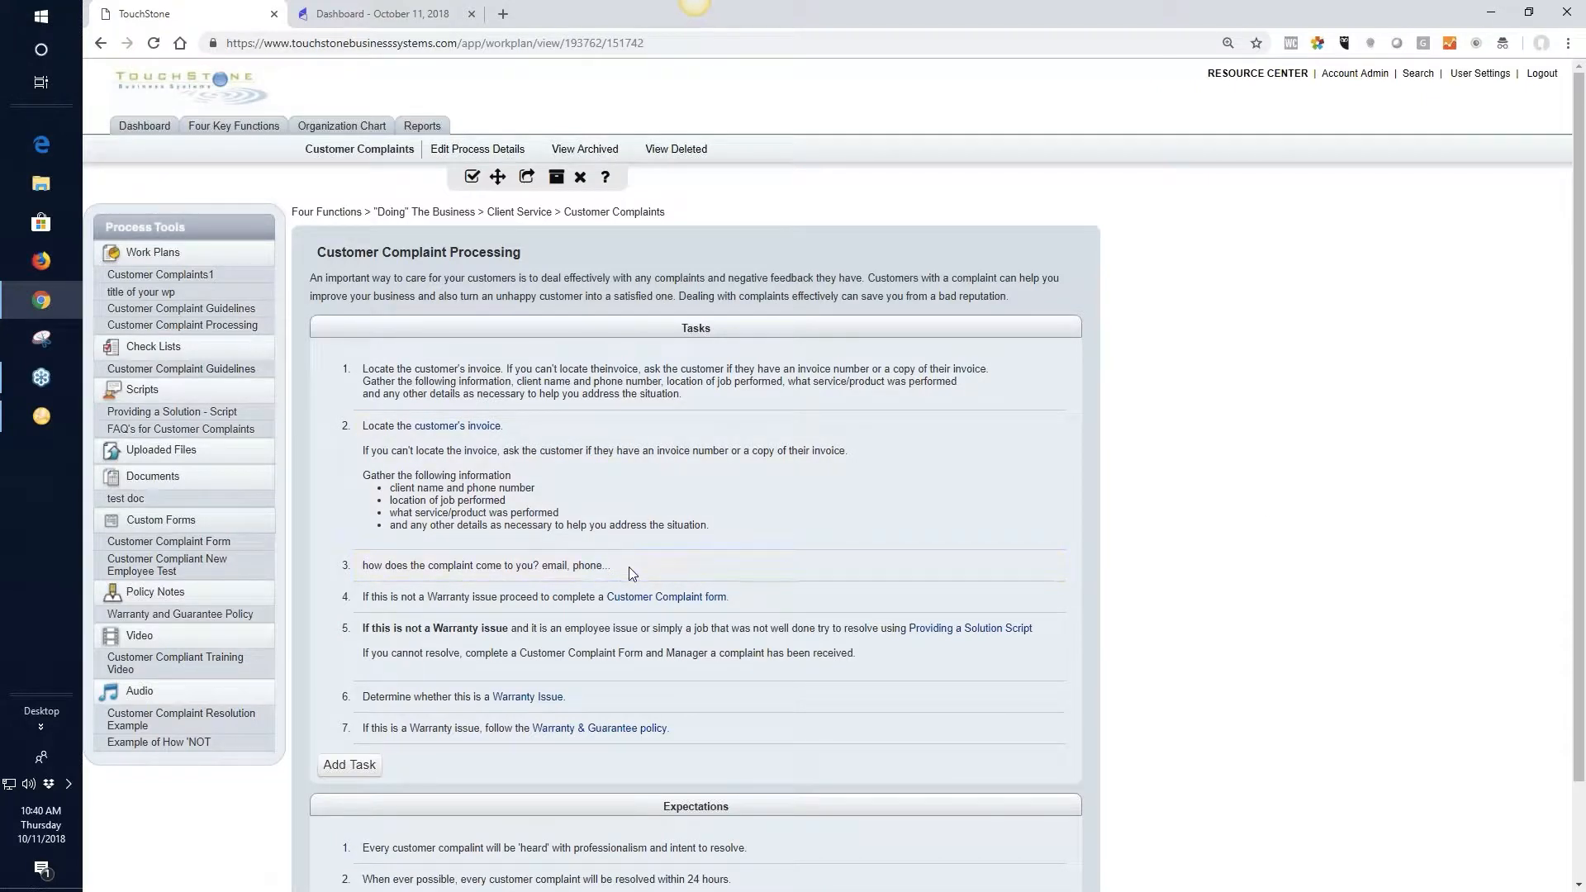
drag(628, 567, 632, 357)
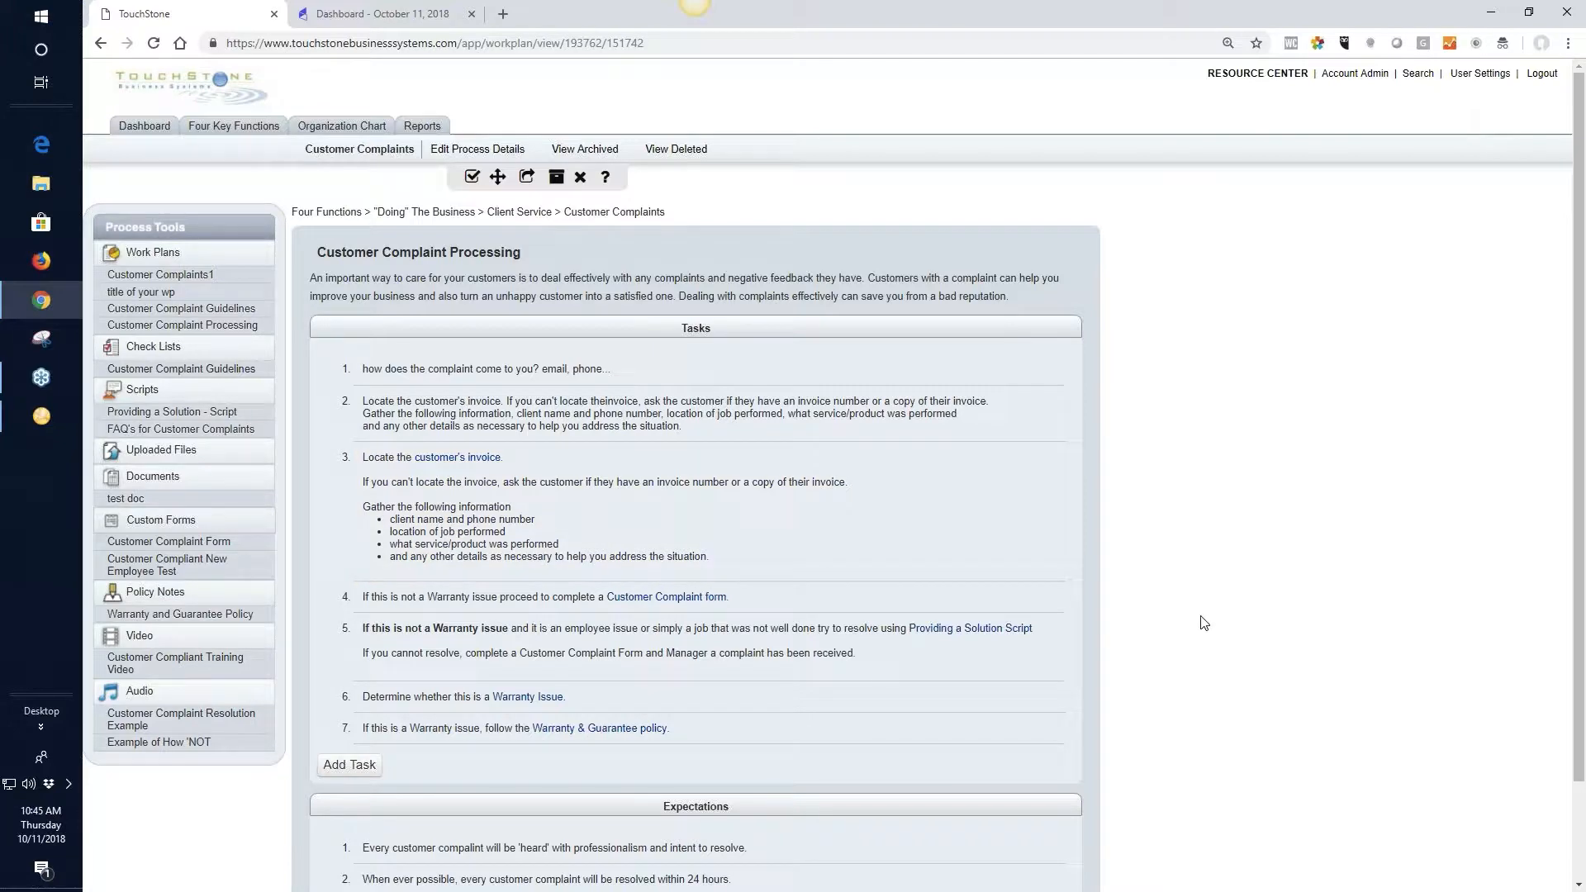
scroll(959, 515, down, 1)
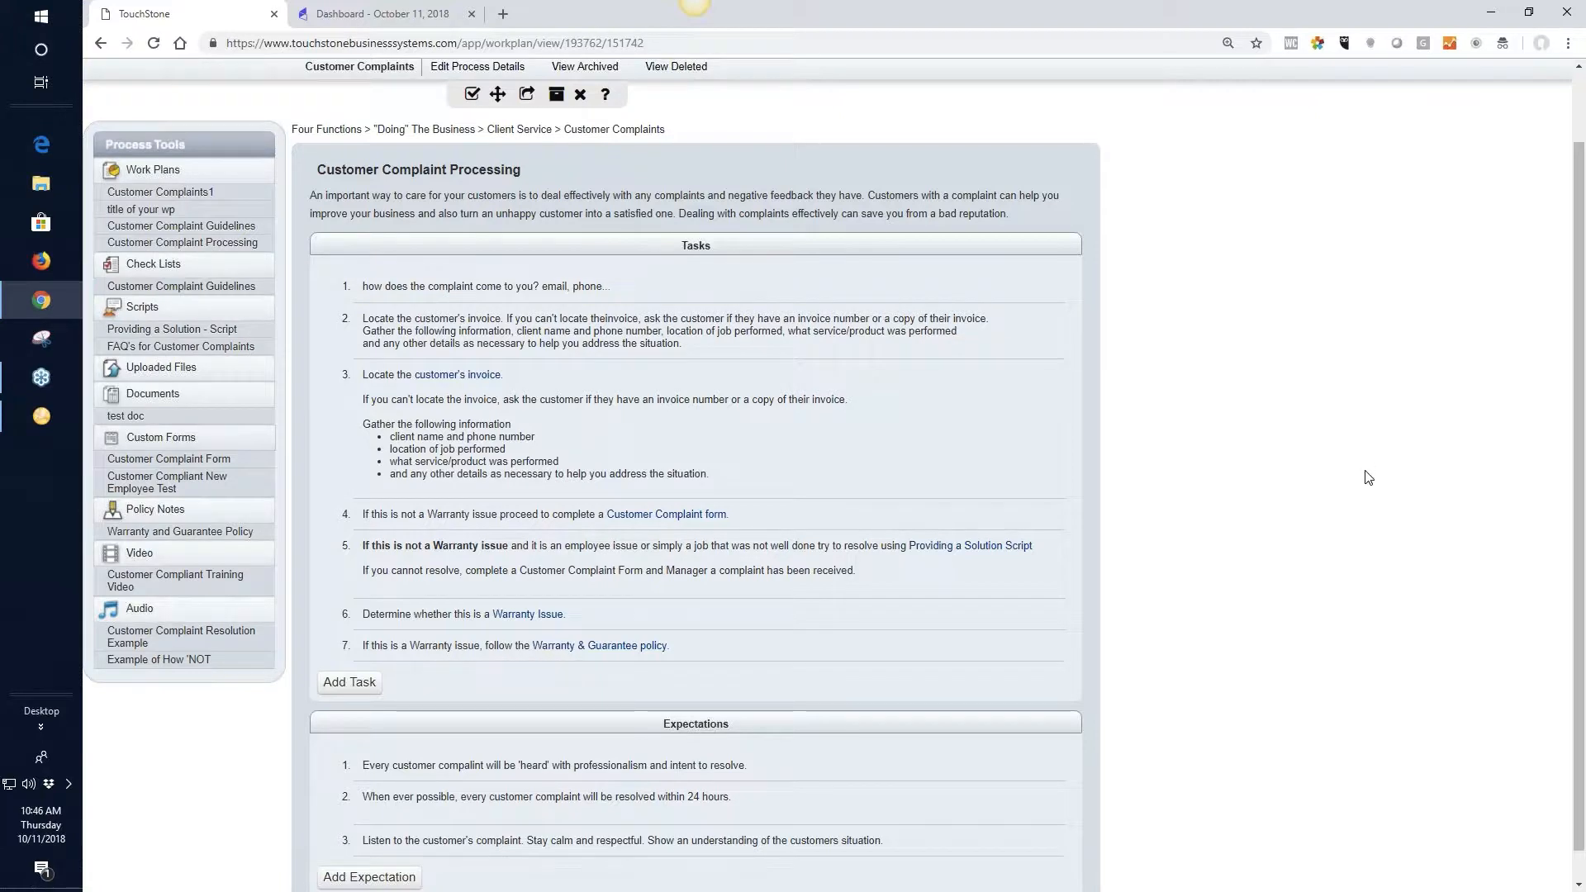
scroll(1291, 581, down, 1)
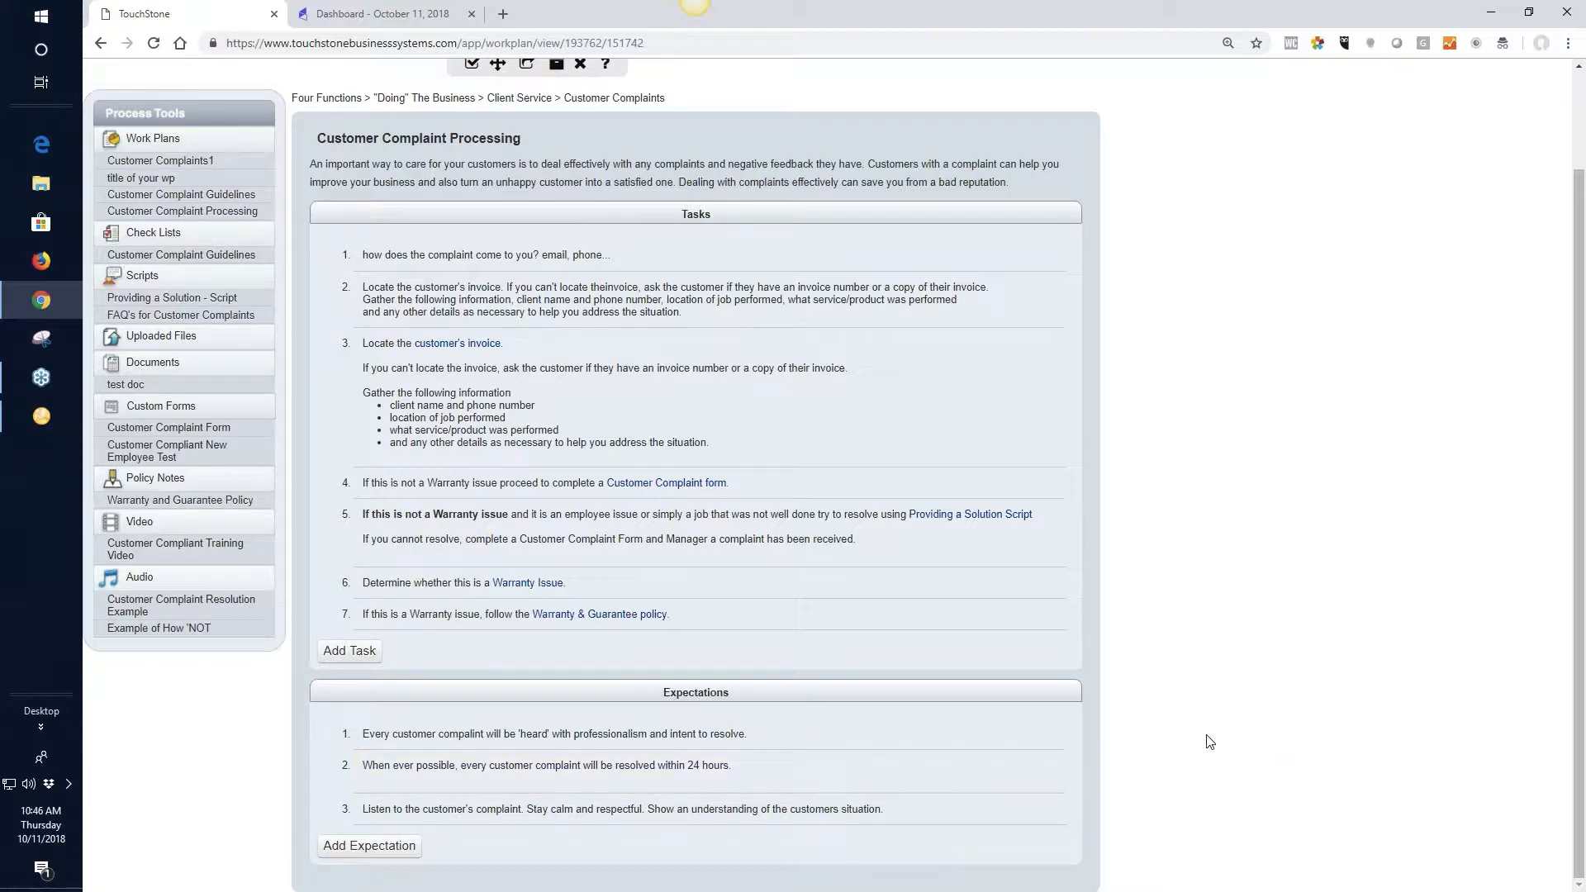
Create a new check list titled "name of the CK" in the Customer Complaints process
scroll(1251, 760, up, 2)
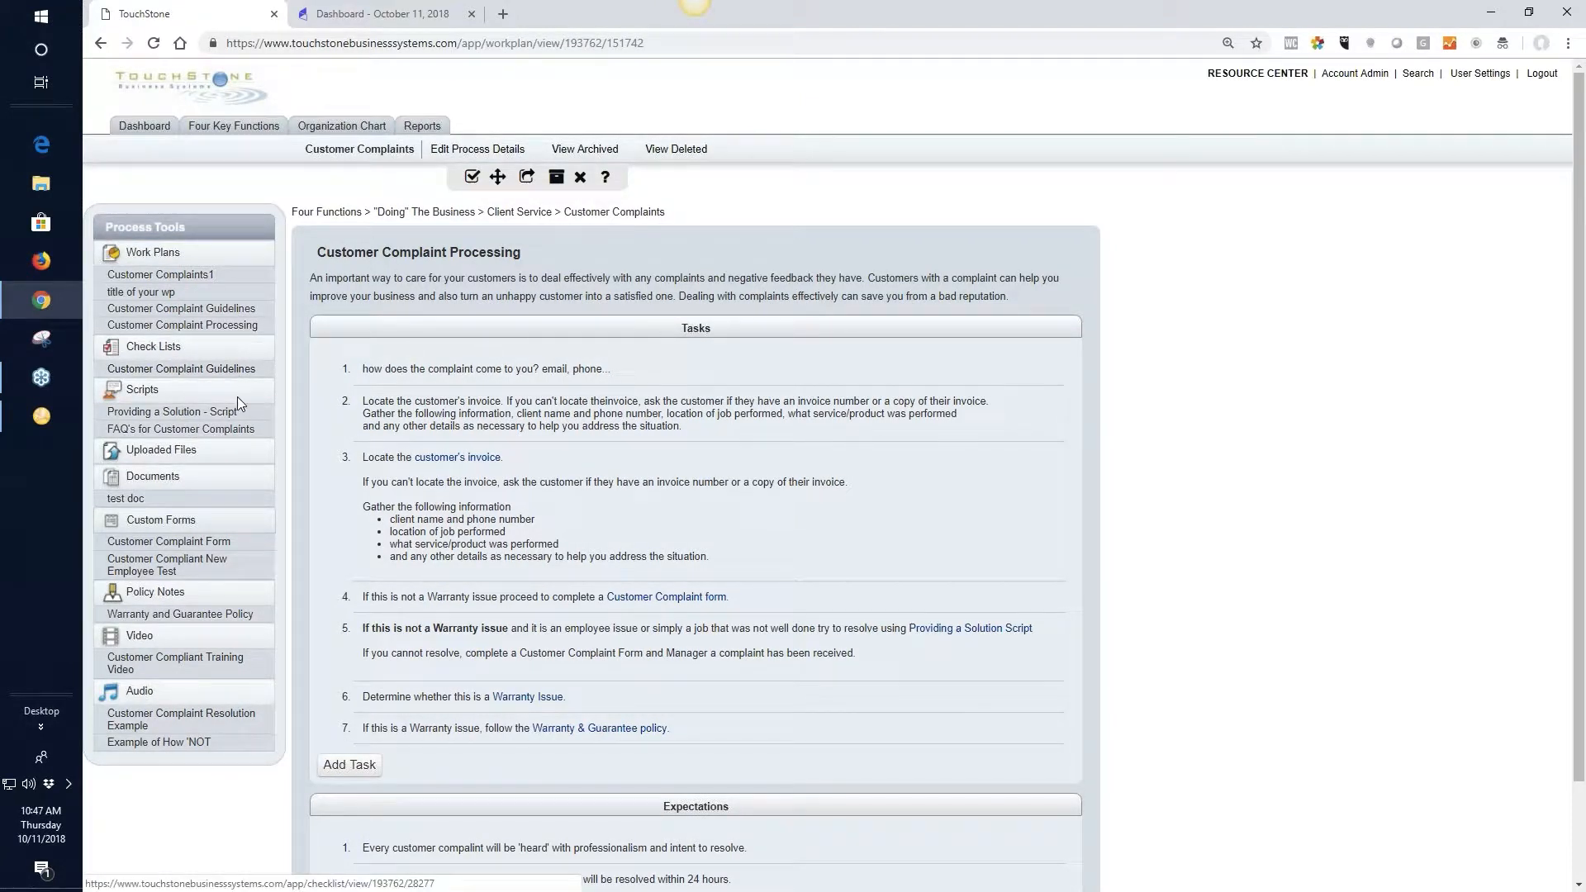
click(151, 355)
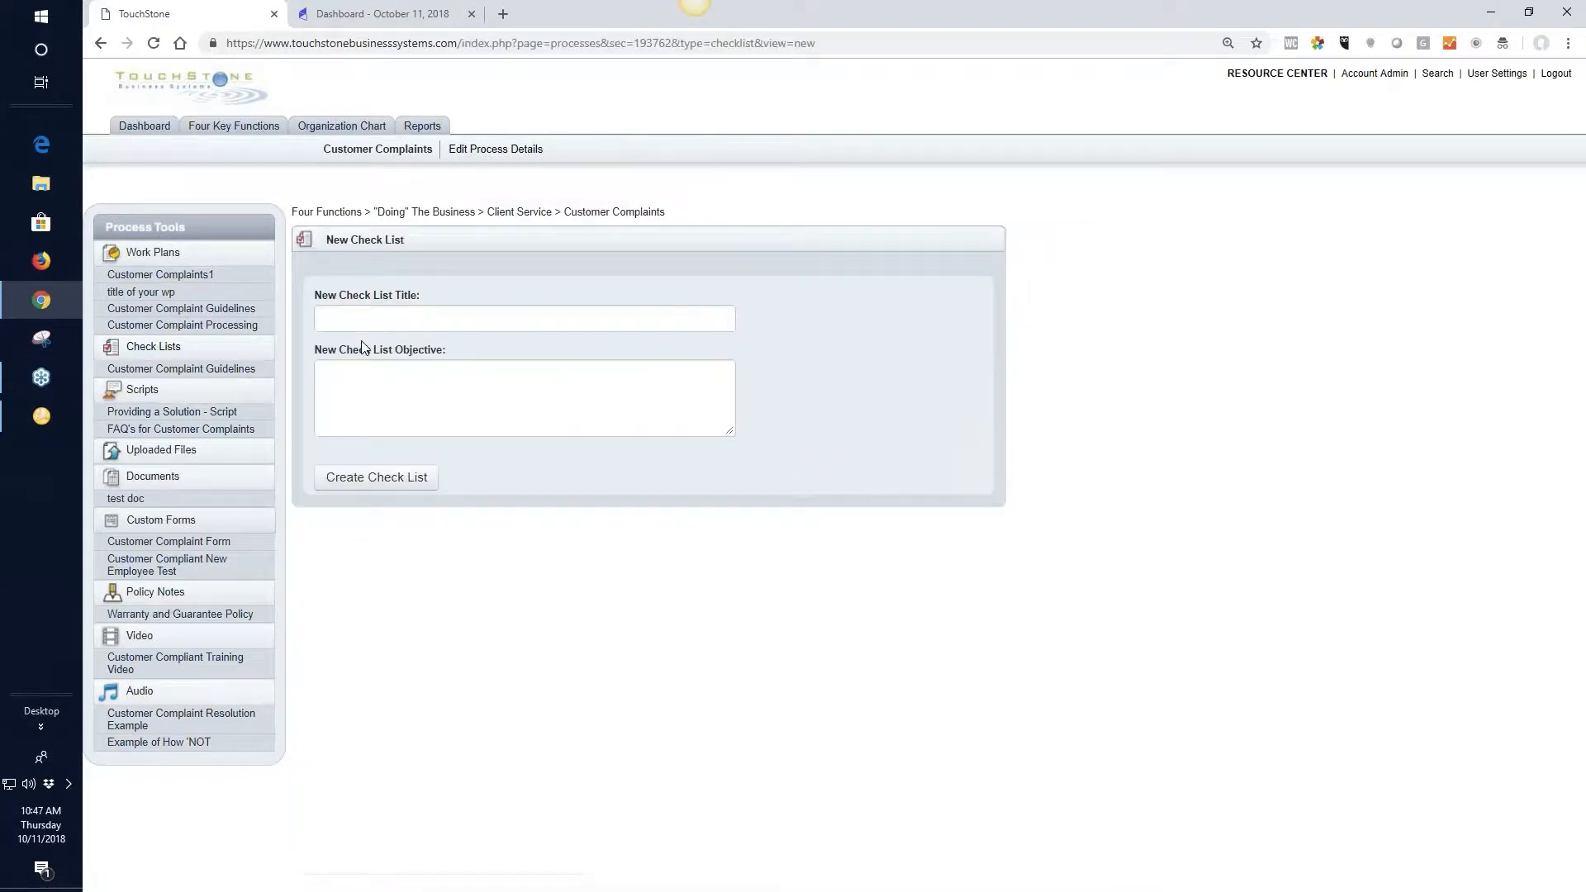
click(374, 321)
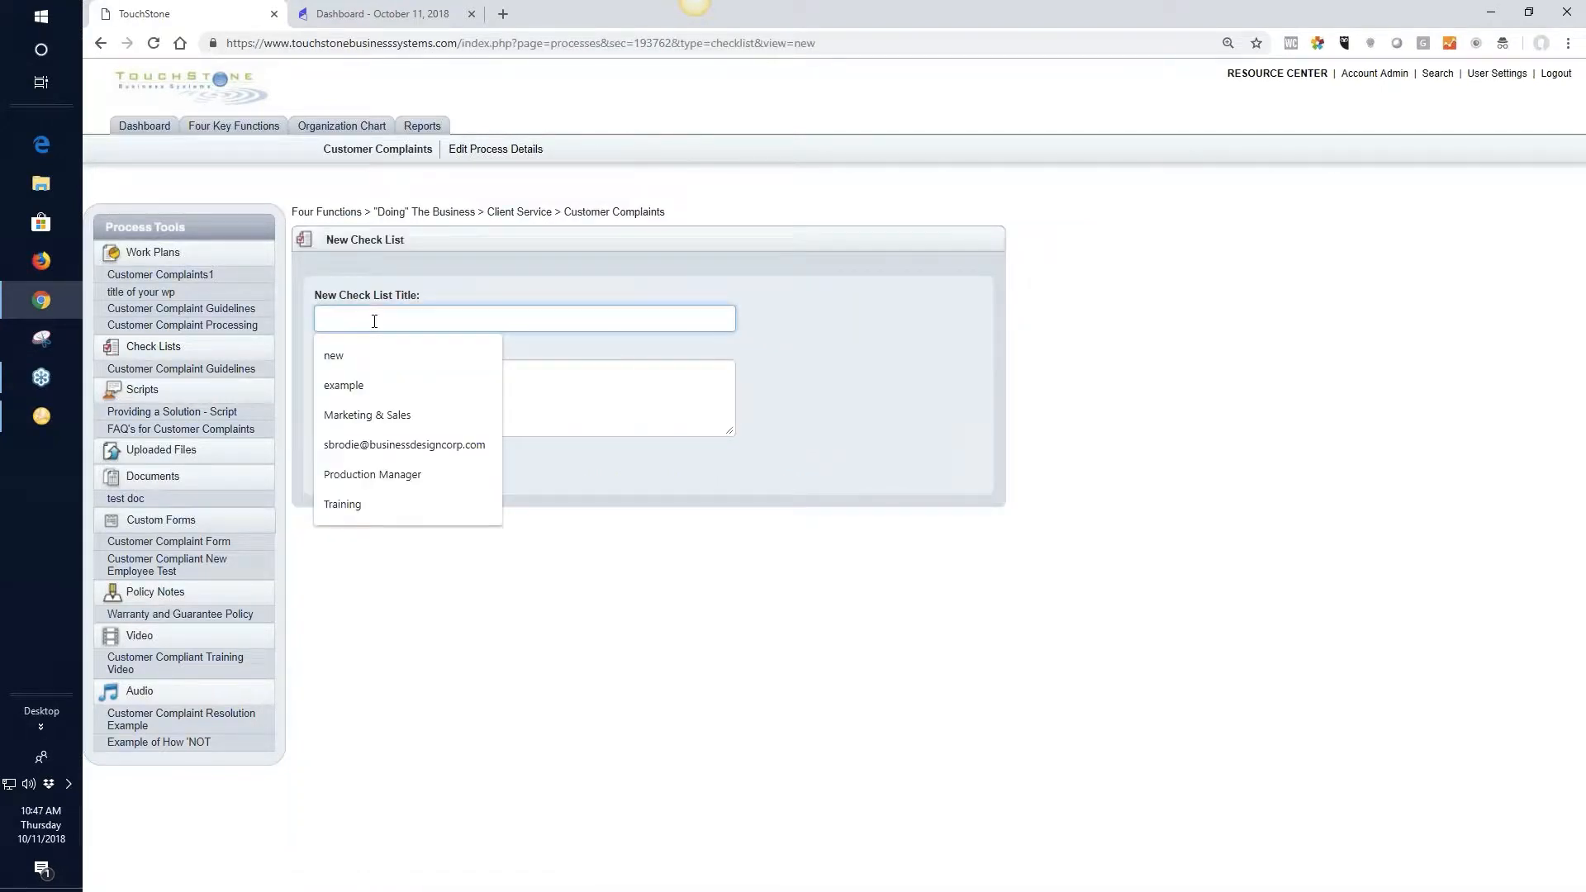
text(name of the CK)
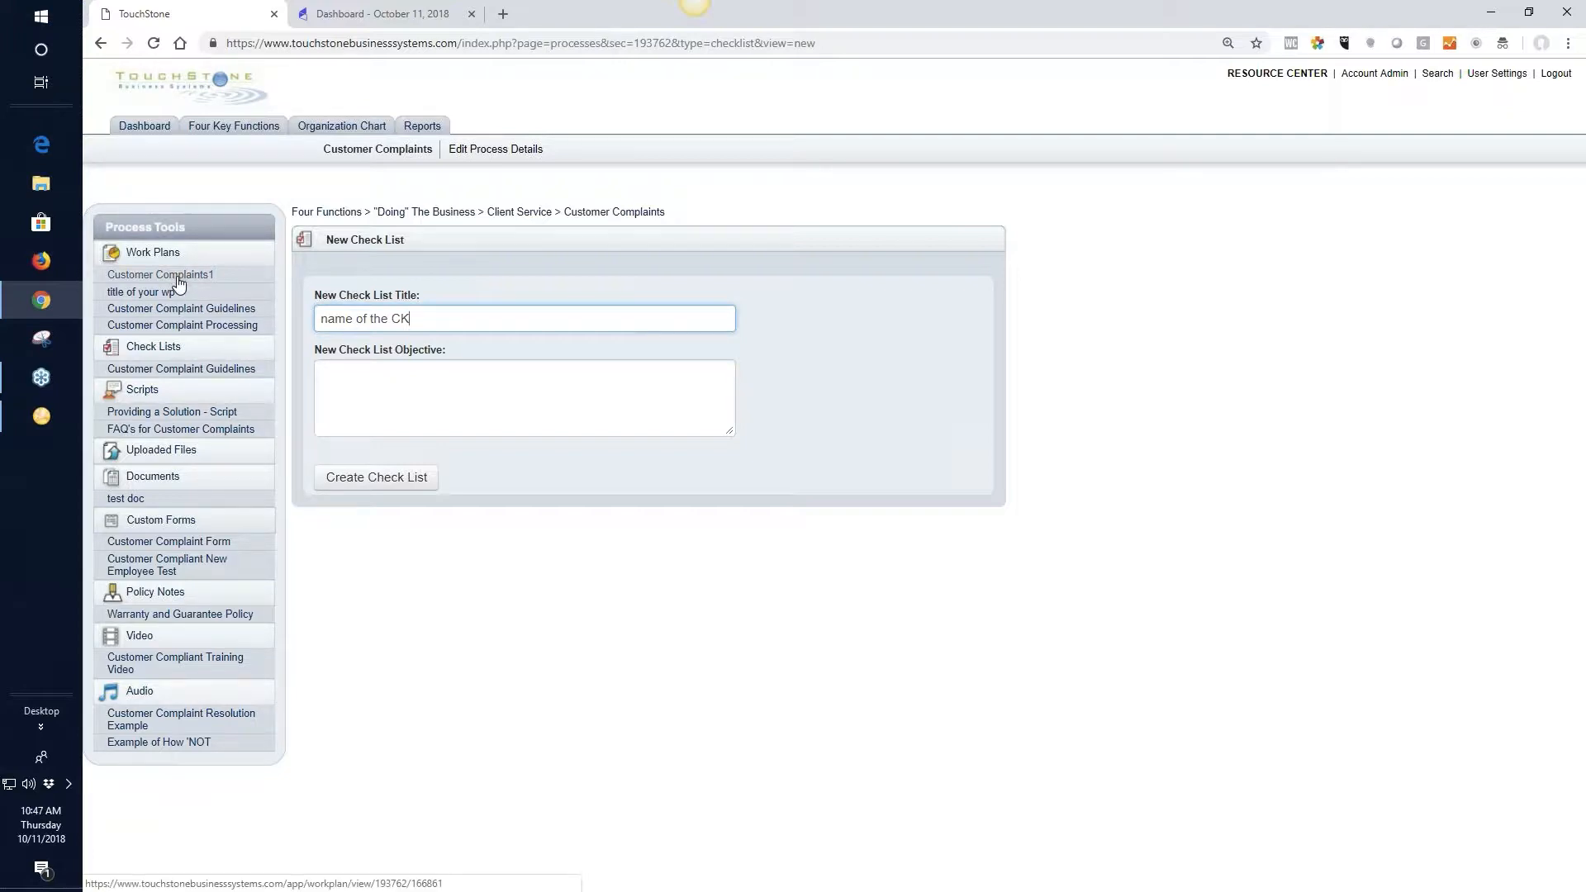
click(387, 487)
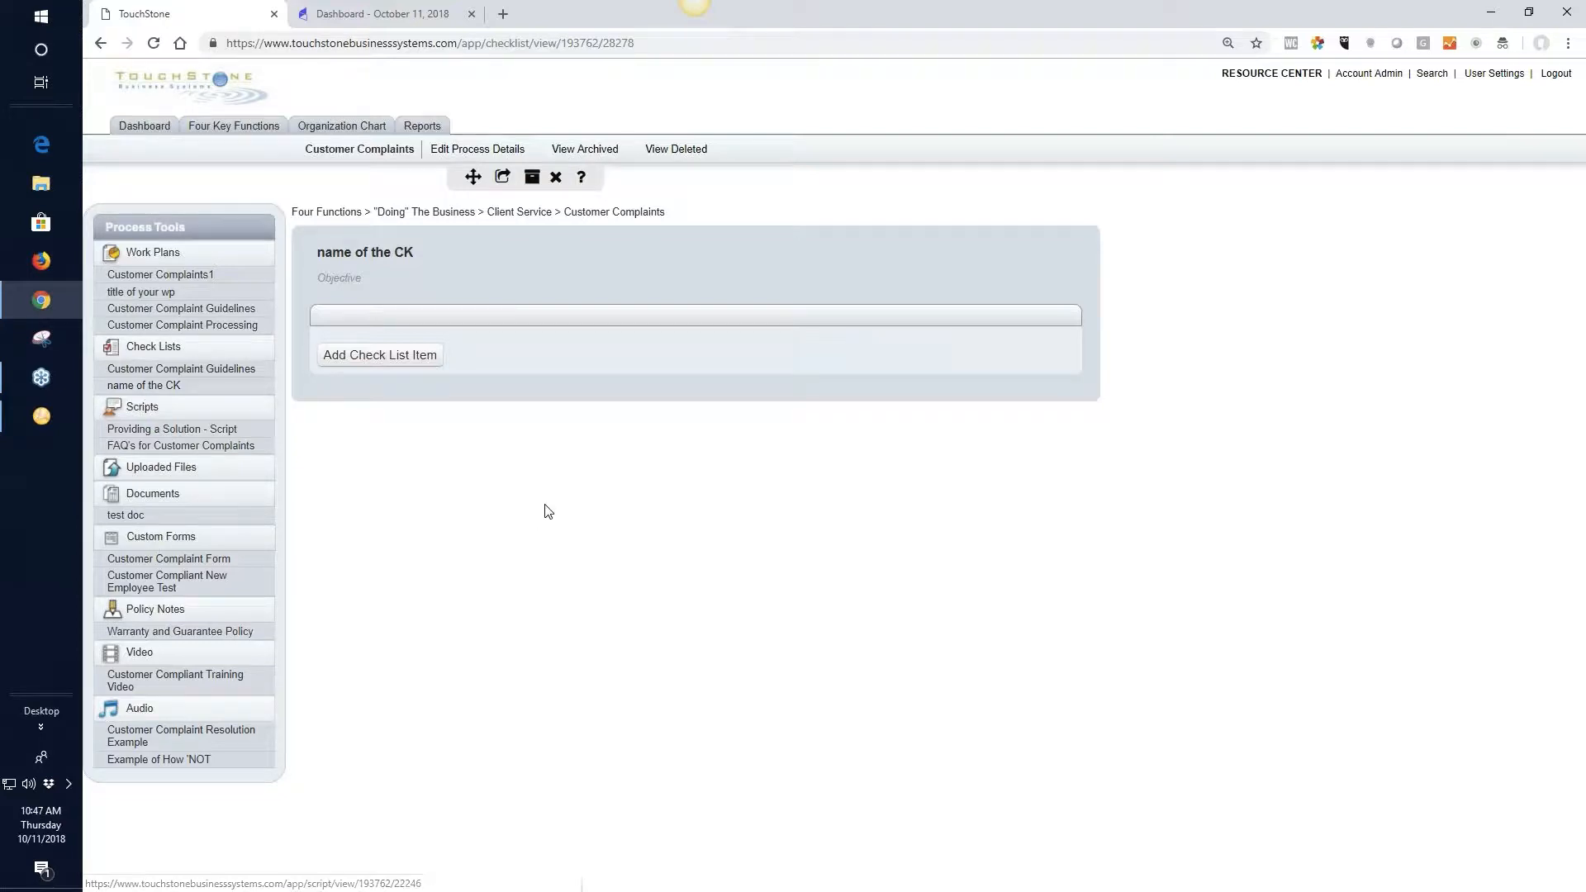
Add a check list item titled "text that is by the box" with the description "more details" to the check list
click(385, 356)
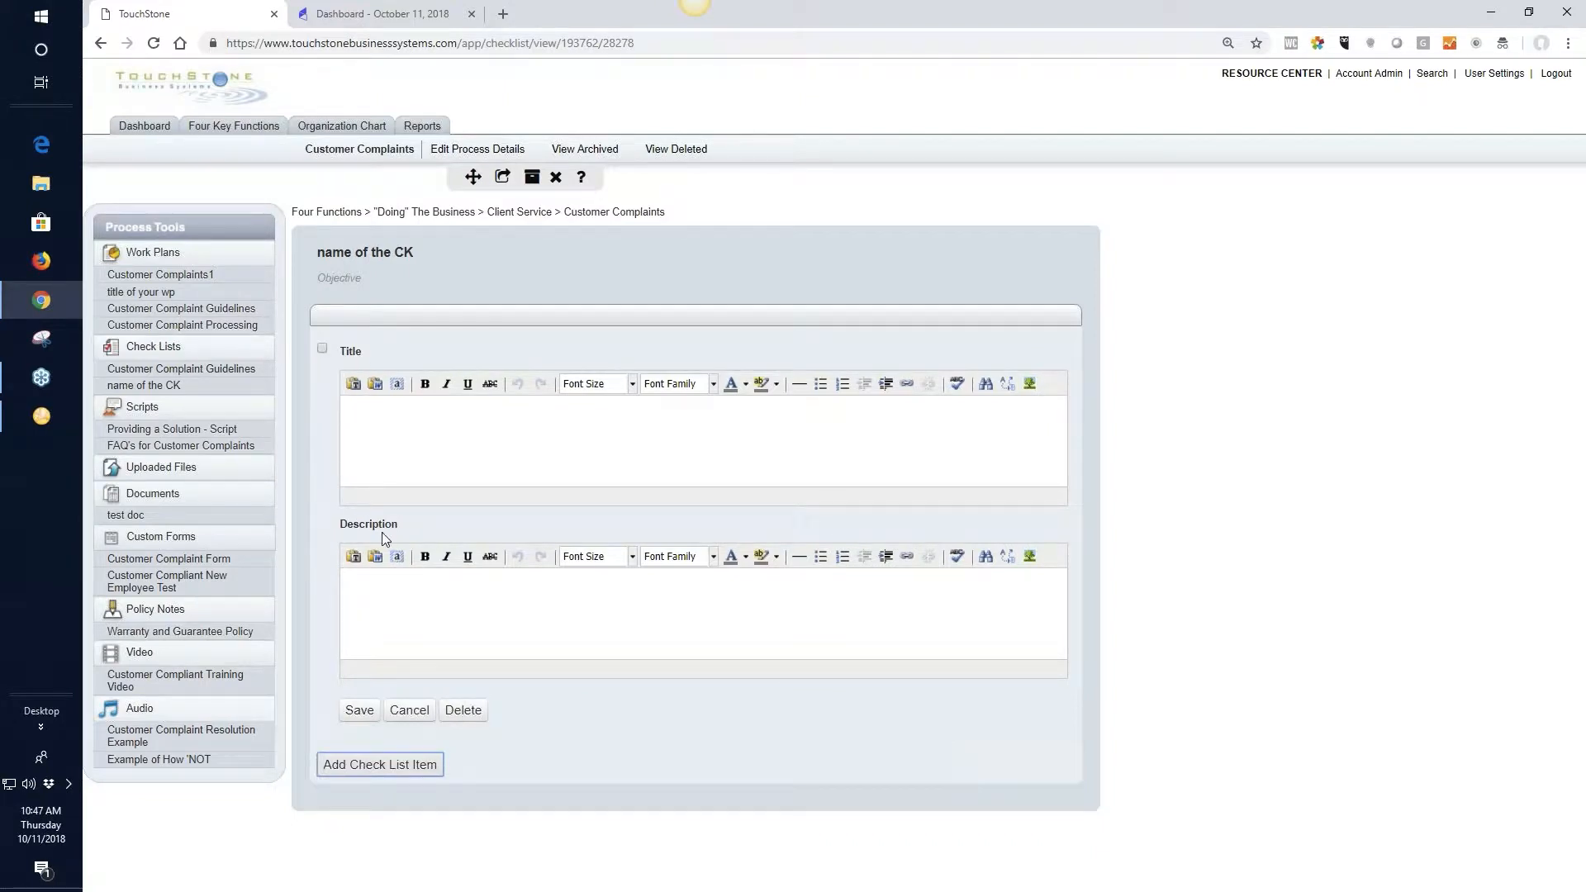
click(375, 428)
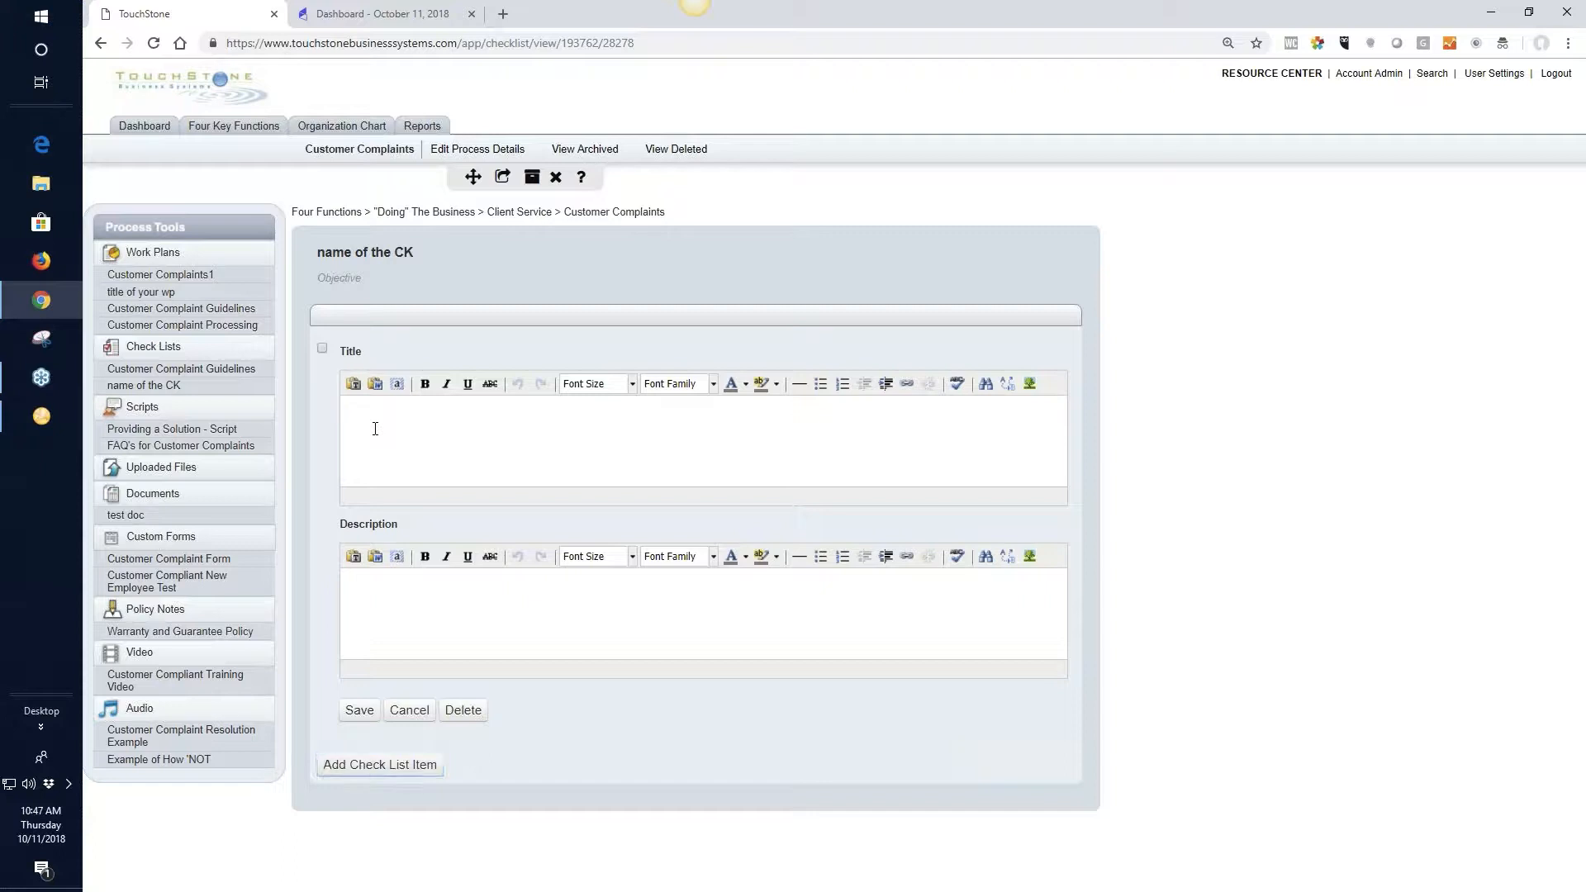
text(text that is by the box)
click(400, 597)
text(more d)
text(tails)
key(BackSpace)
key(BackSpace)
key(BackSpace)
text(etails)
click(356, 712)
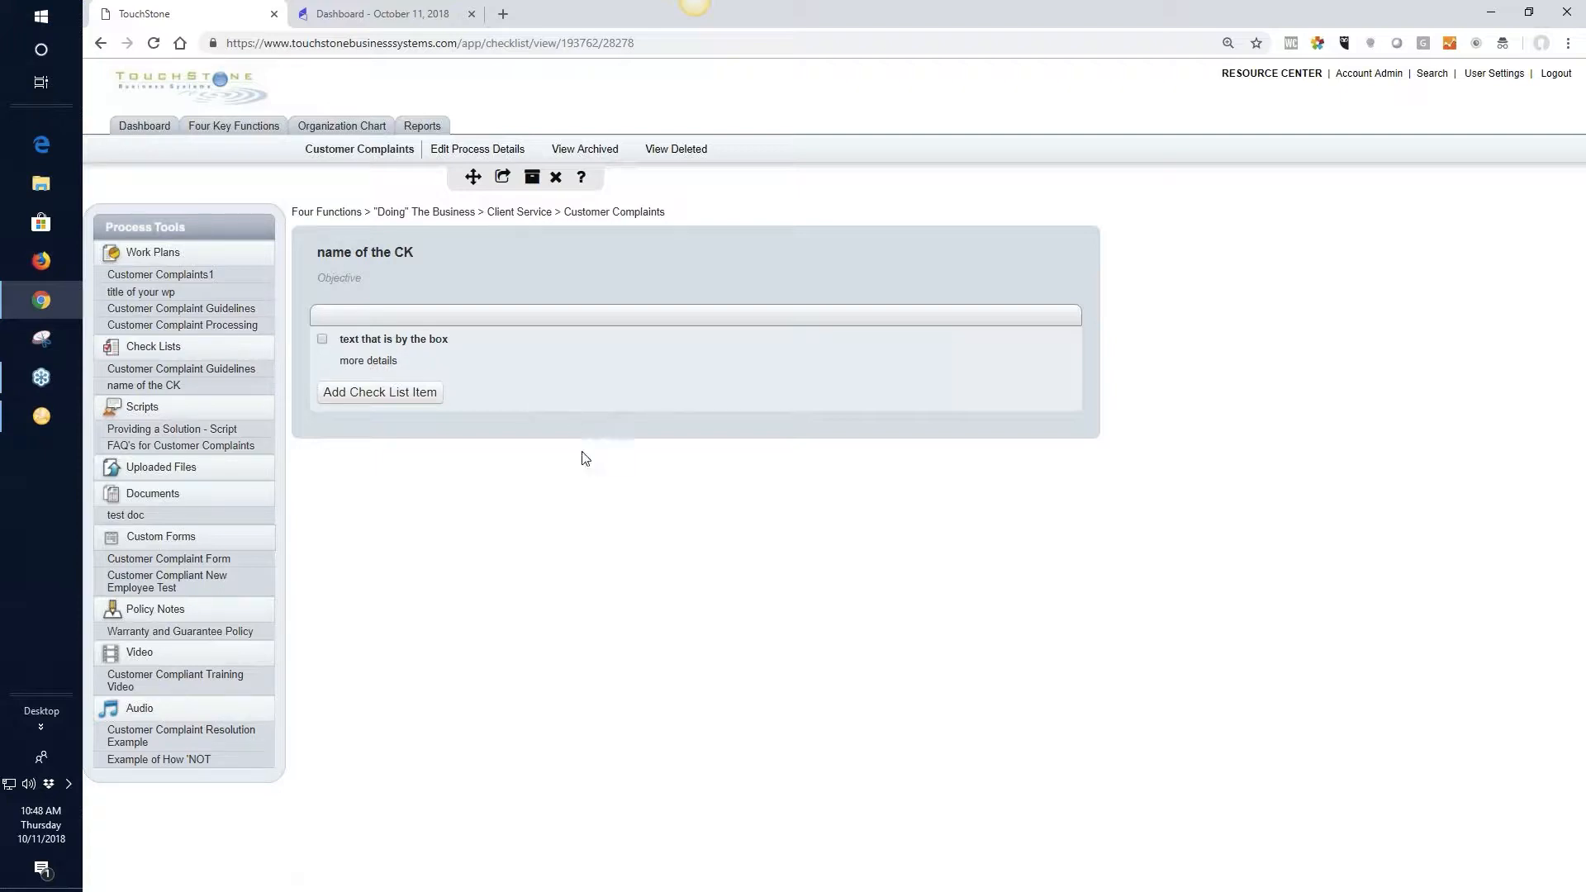
Add a check list item titled "2nd" and move it above the item "text that is by the box"
click(386, 393)
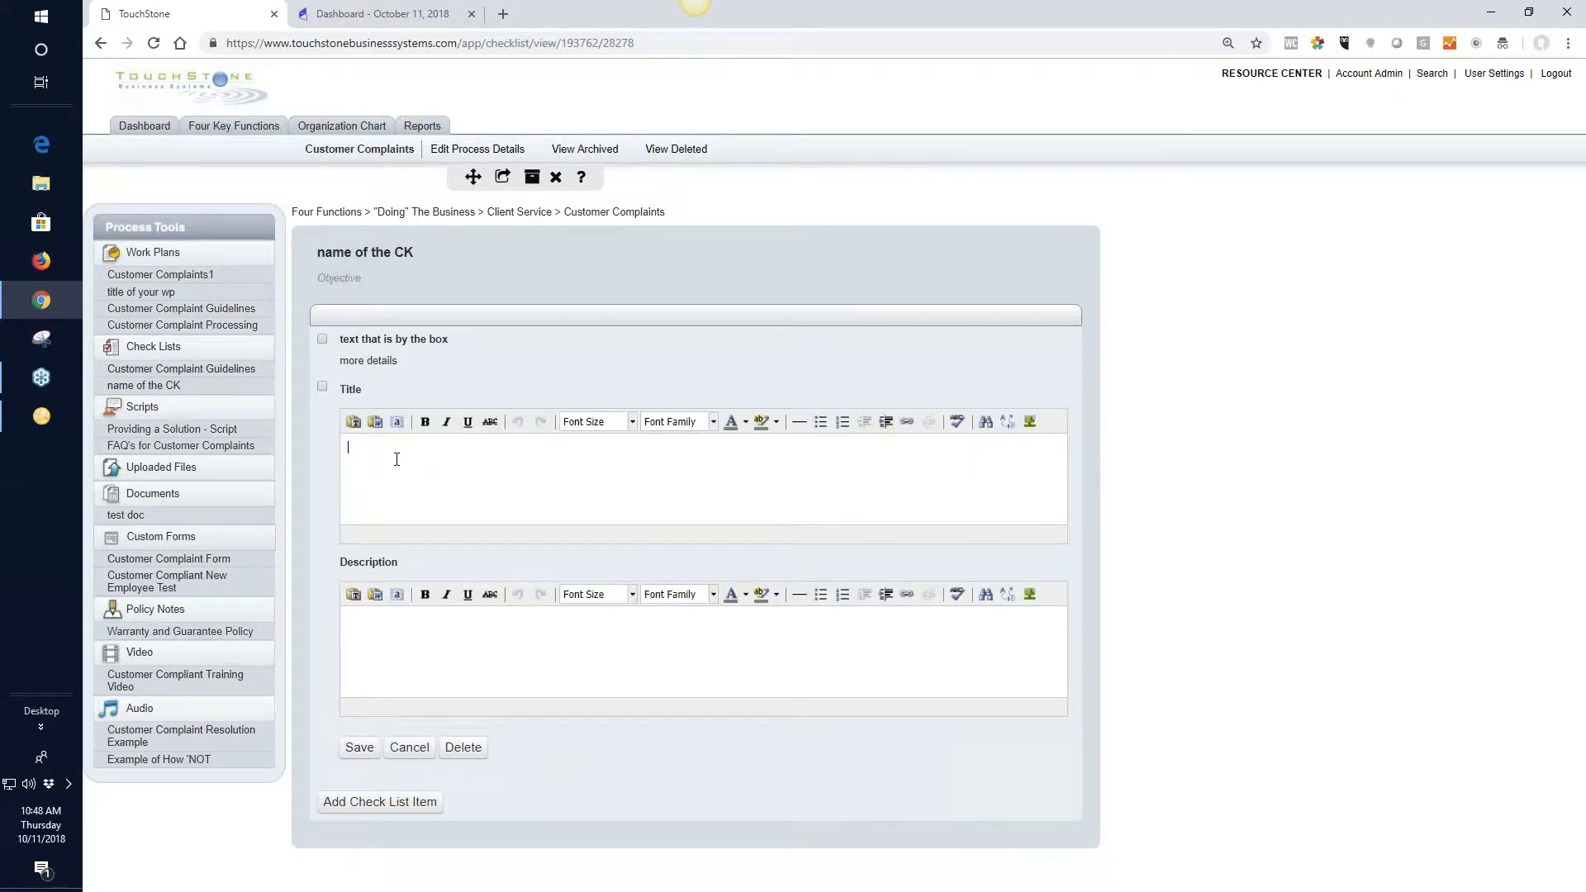
text(2nd)
click(359, 747)
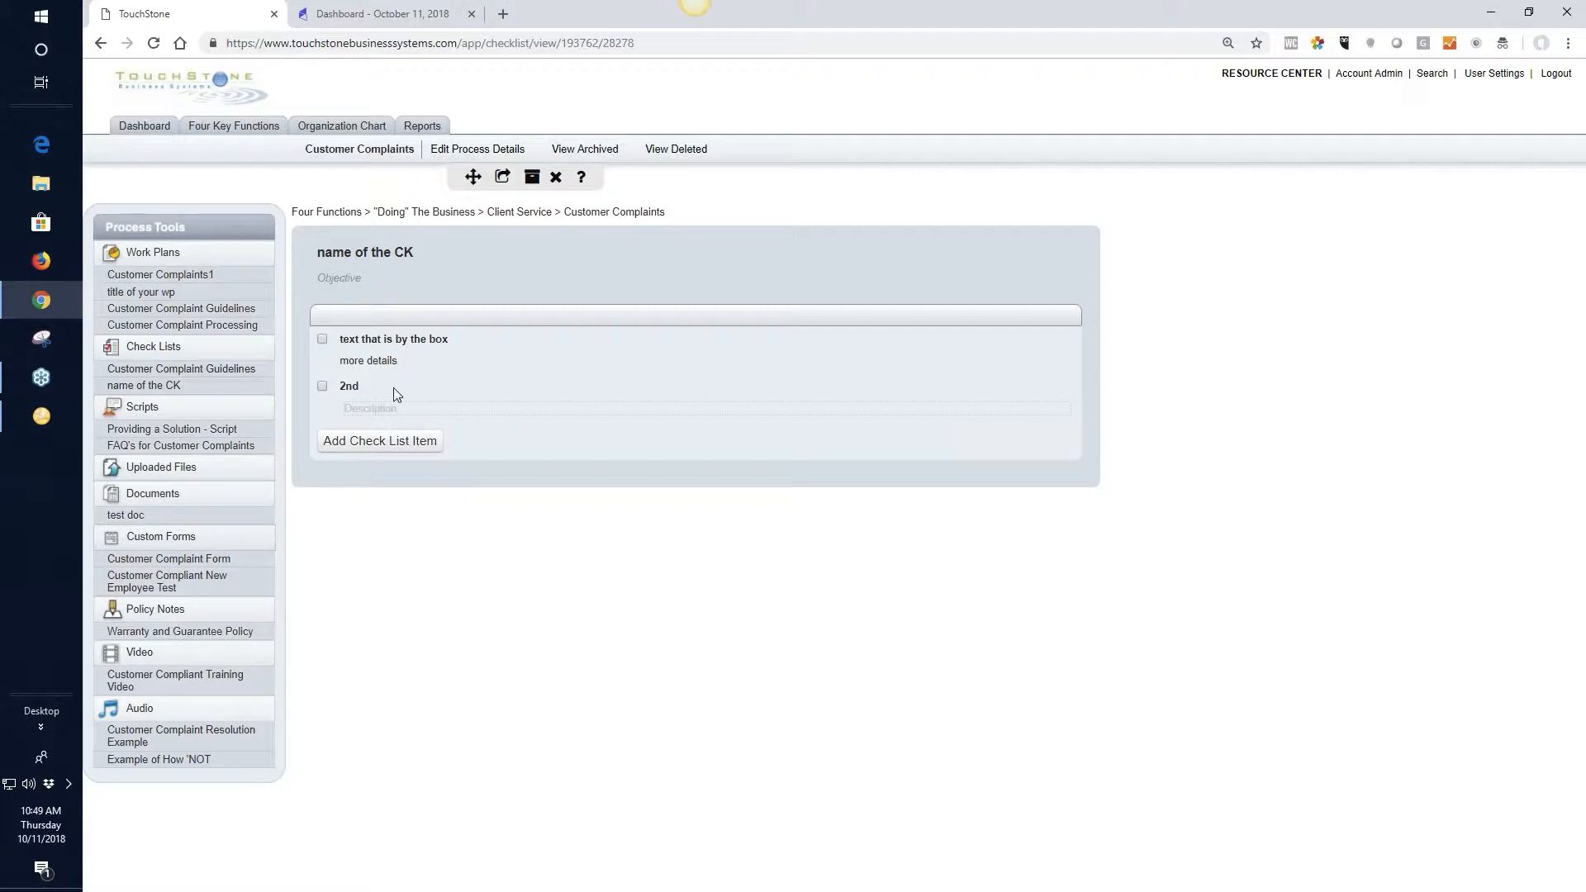
drag(385, 387, 385, 345)
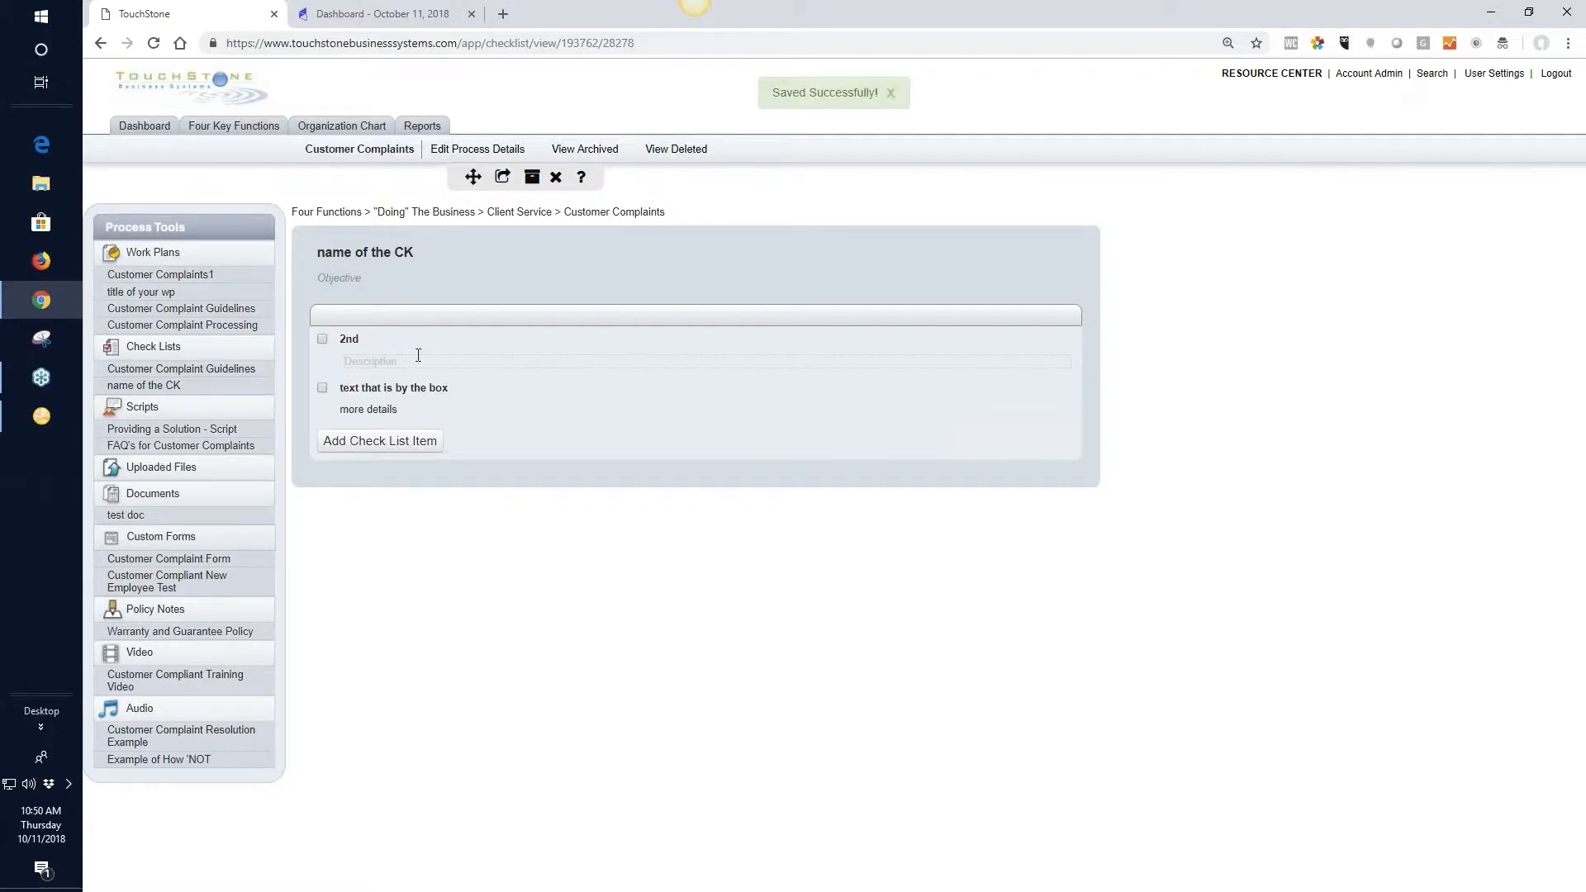
View the editing form of the "2nd" item without changing it, and look at the Customer Complaint Guidelines check list
click(358, 338)
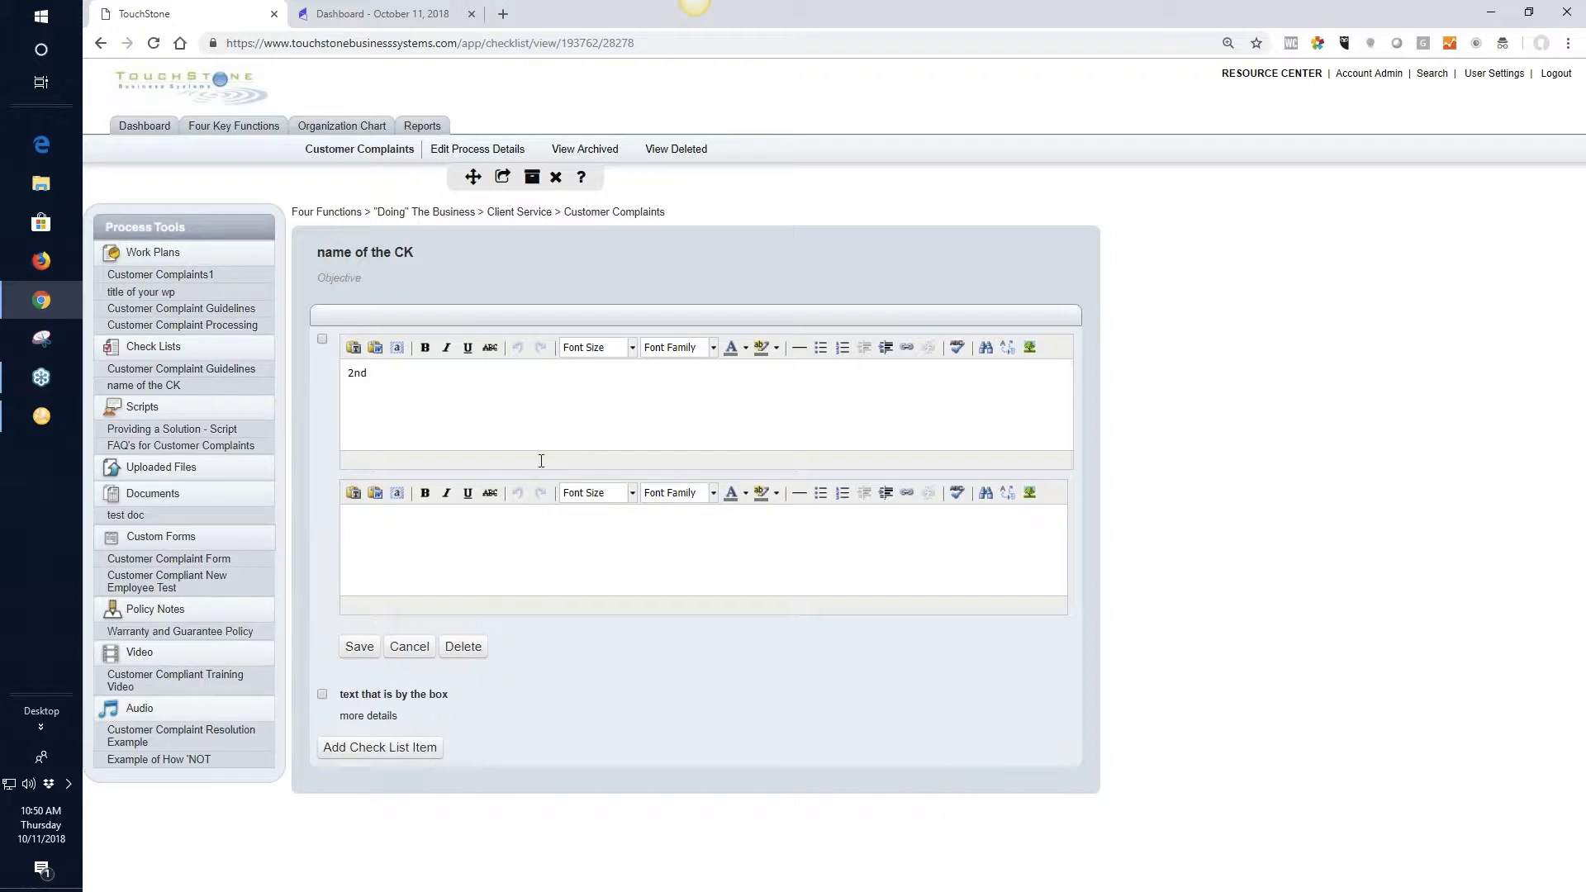
click(409, 646)
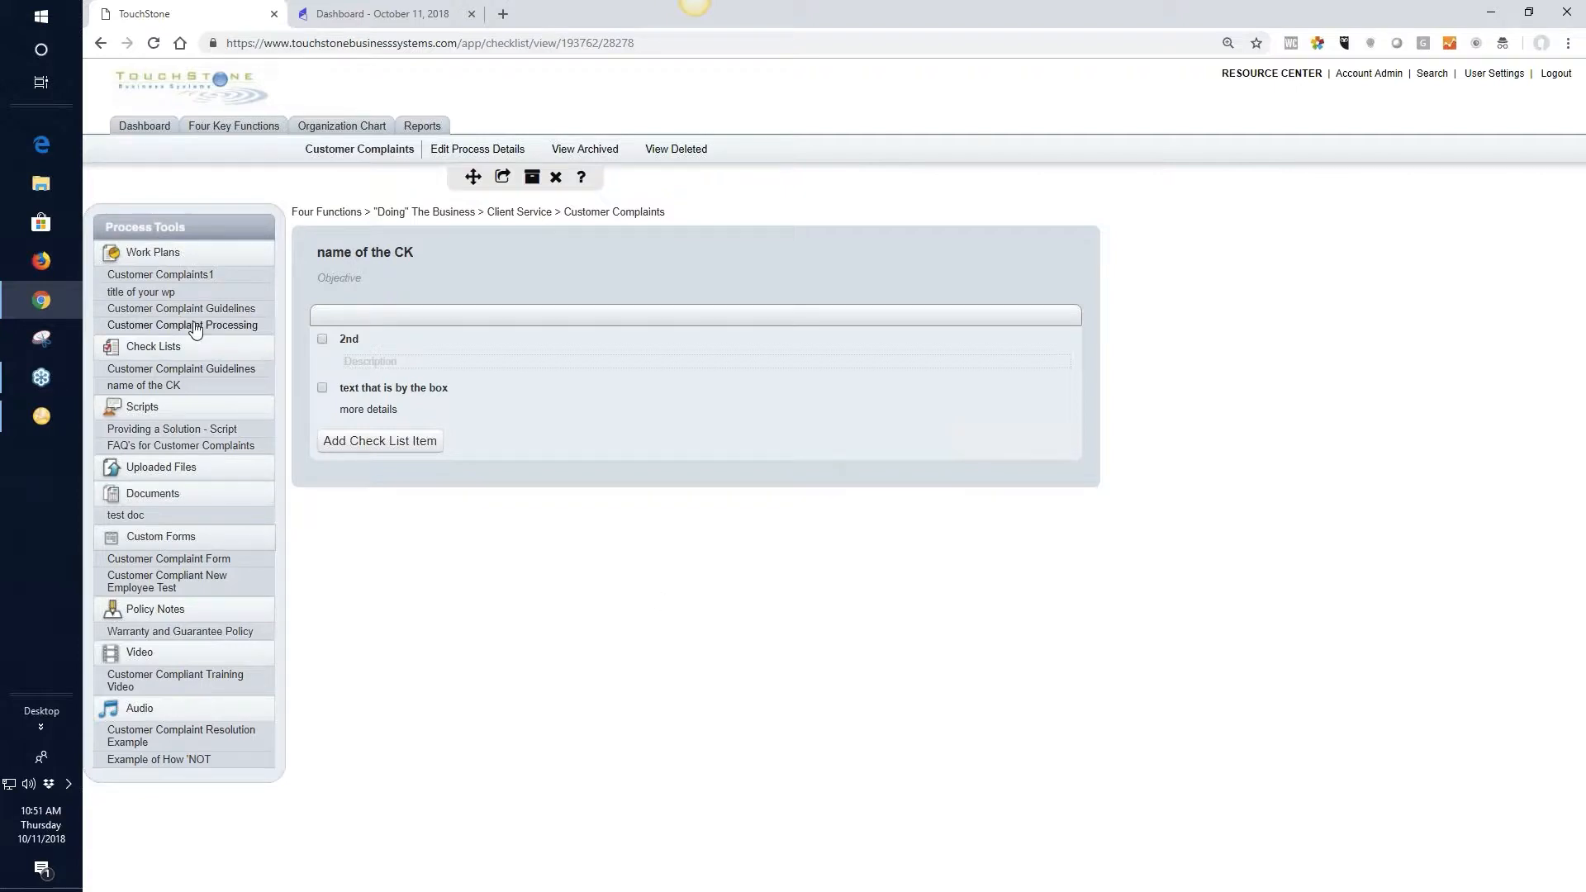
click(223, 370)
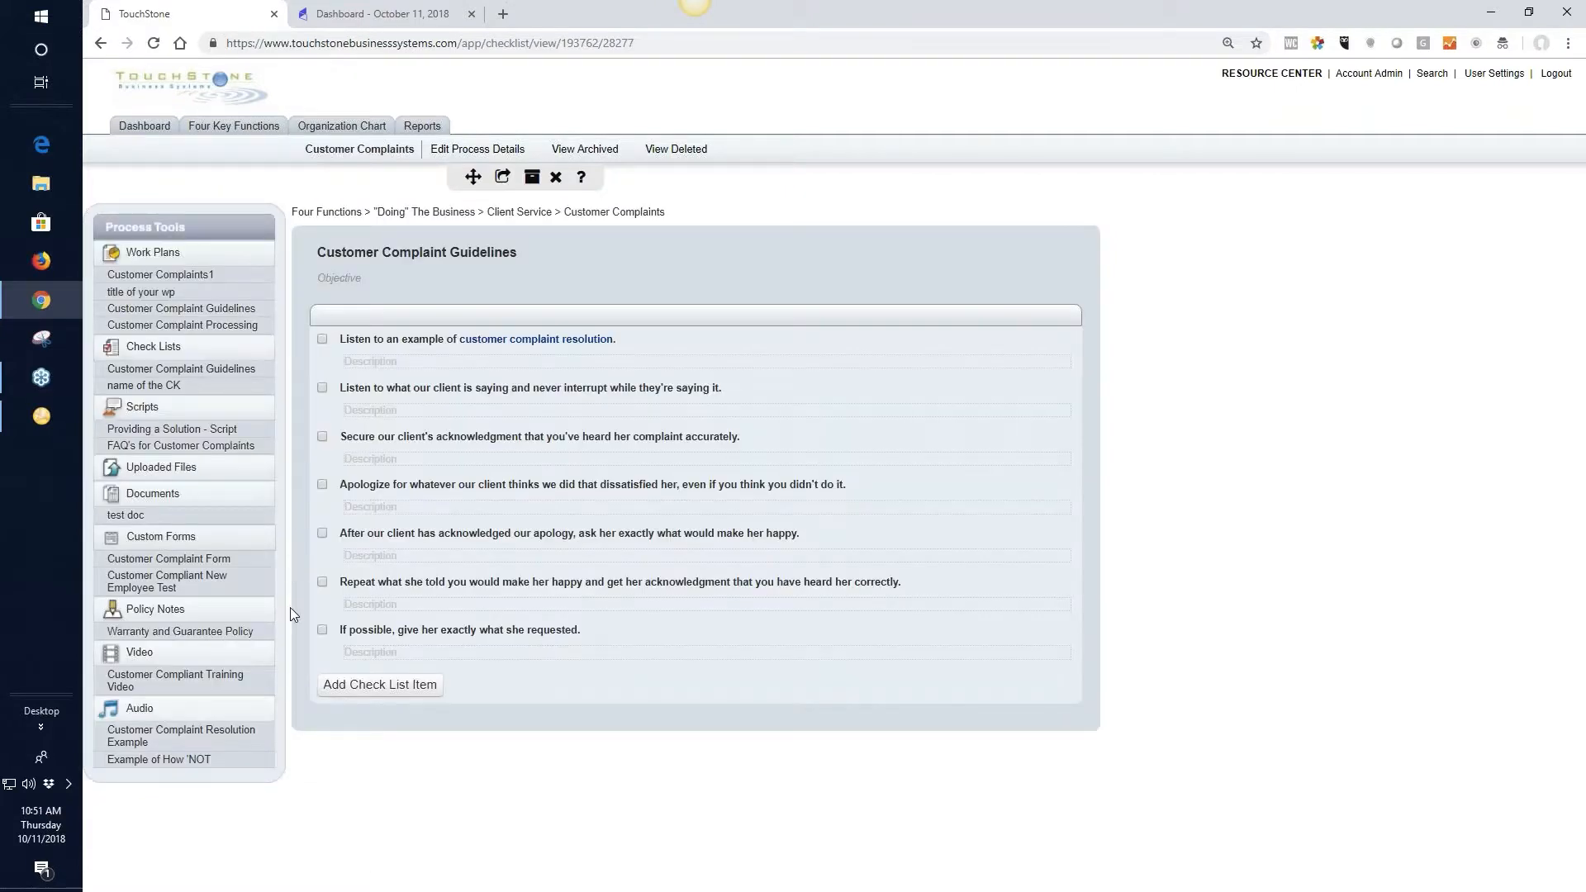
In the "name of the CK" check list, add an item titled "link to a process" and link its text to the Accounts Receiveable process
click(156, 389)
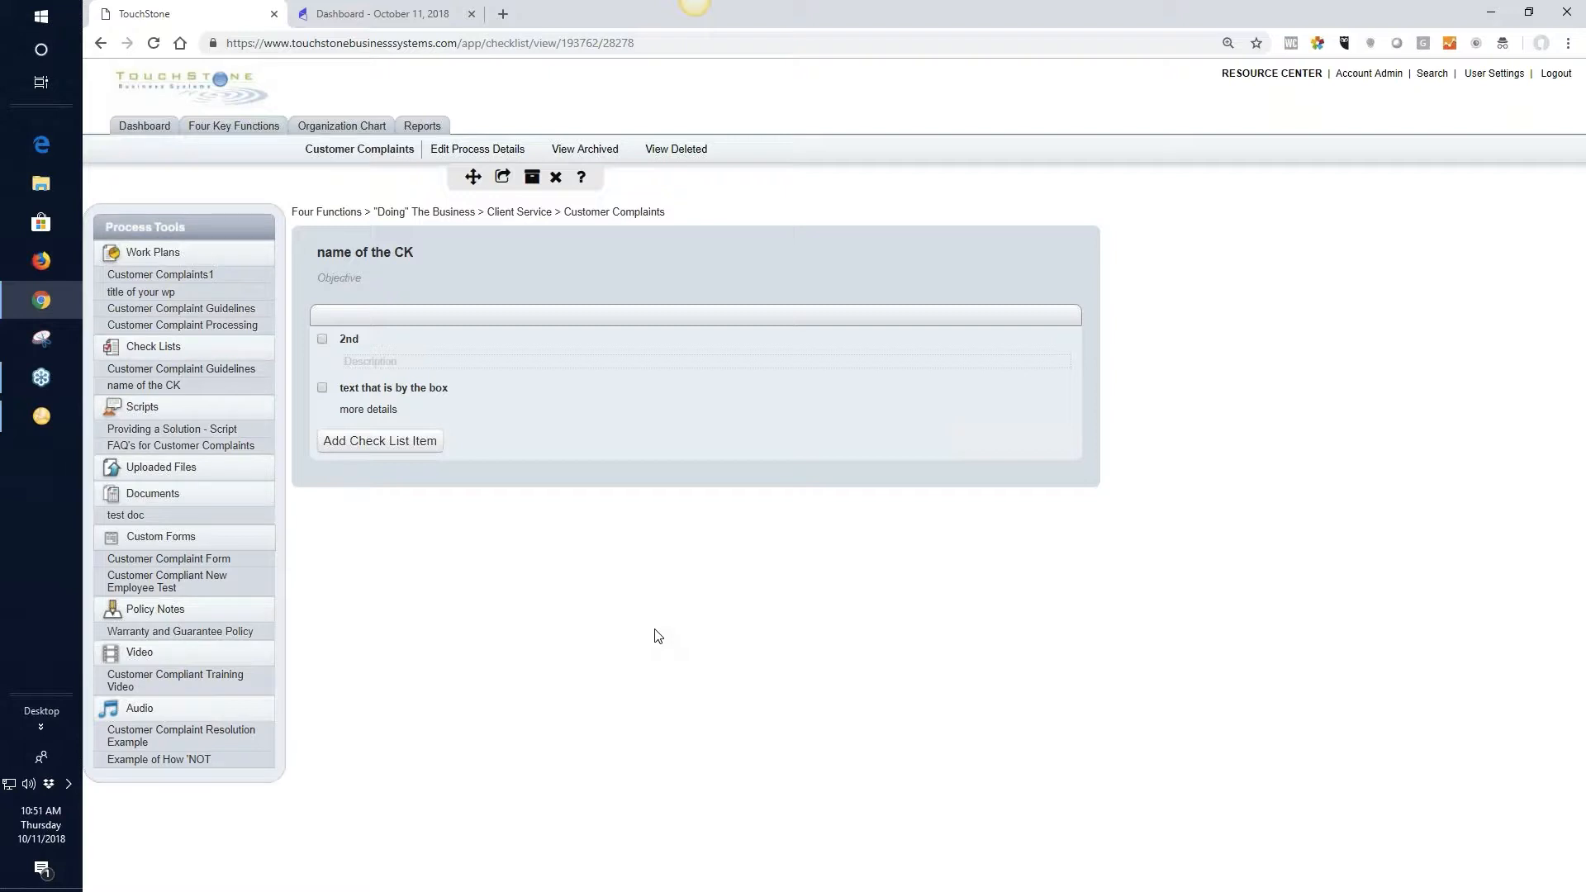
click(382, 445)
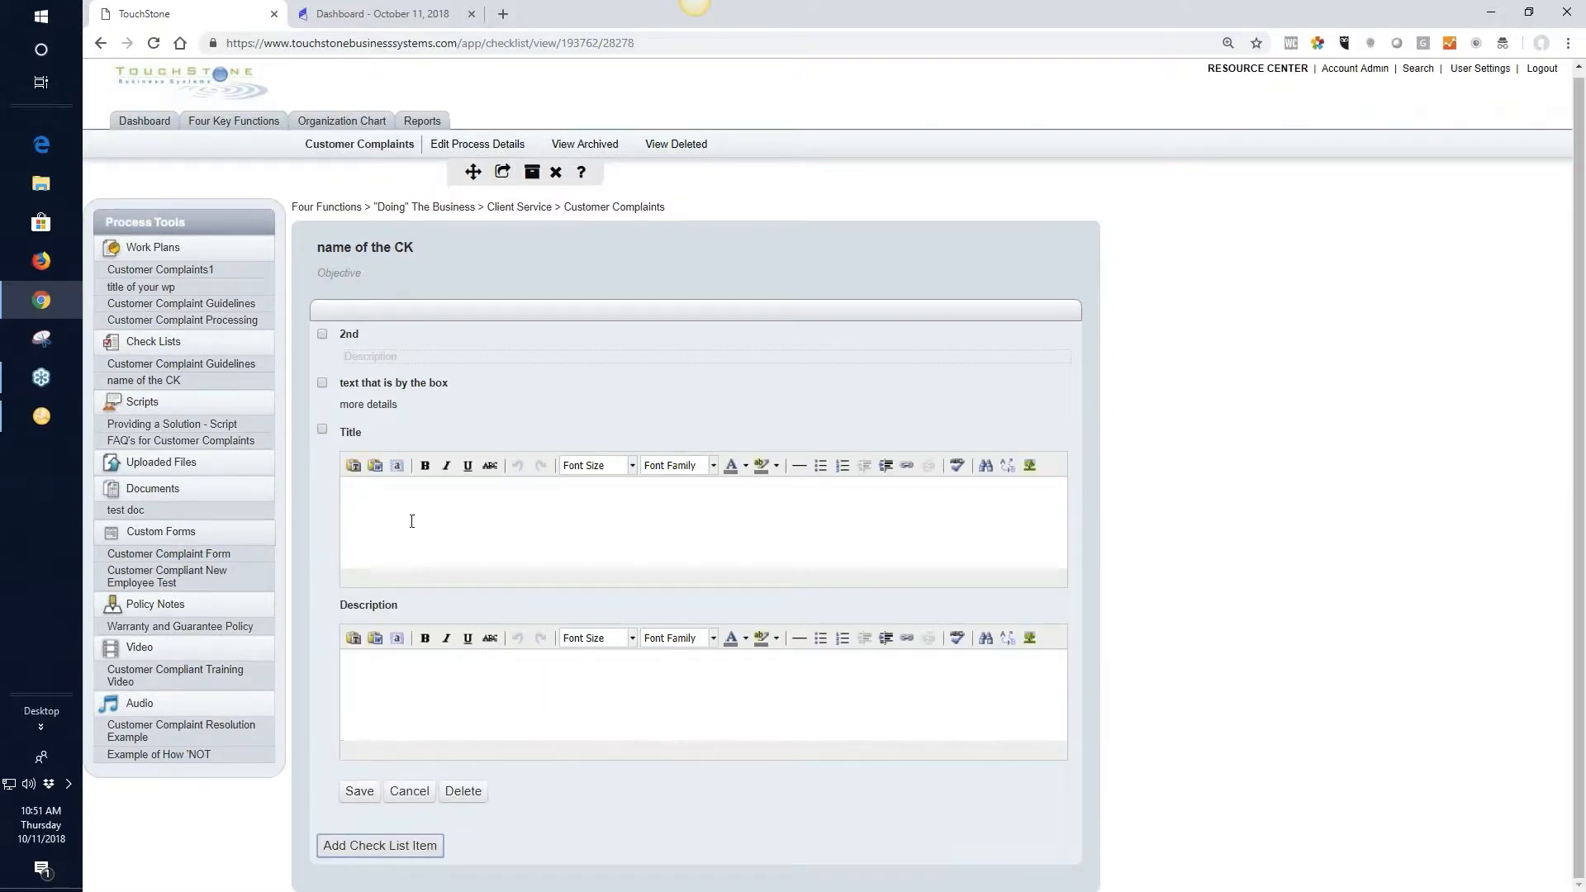
text(lin)
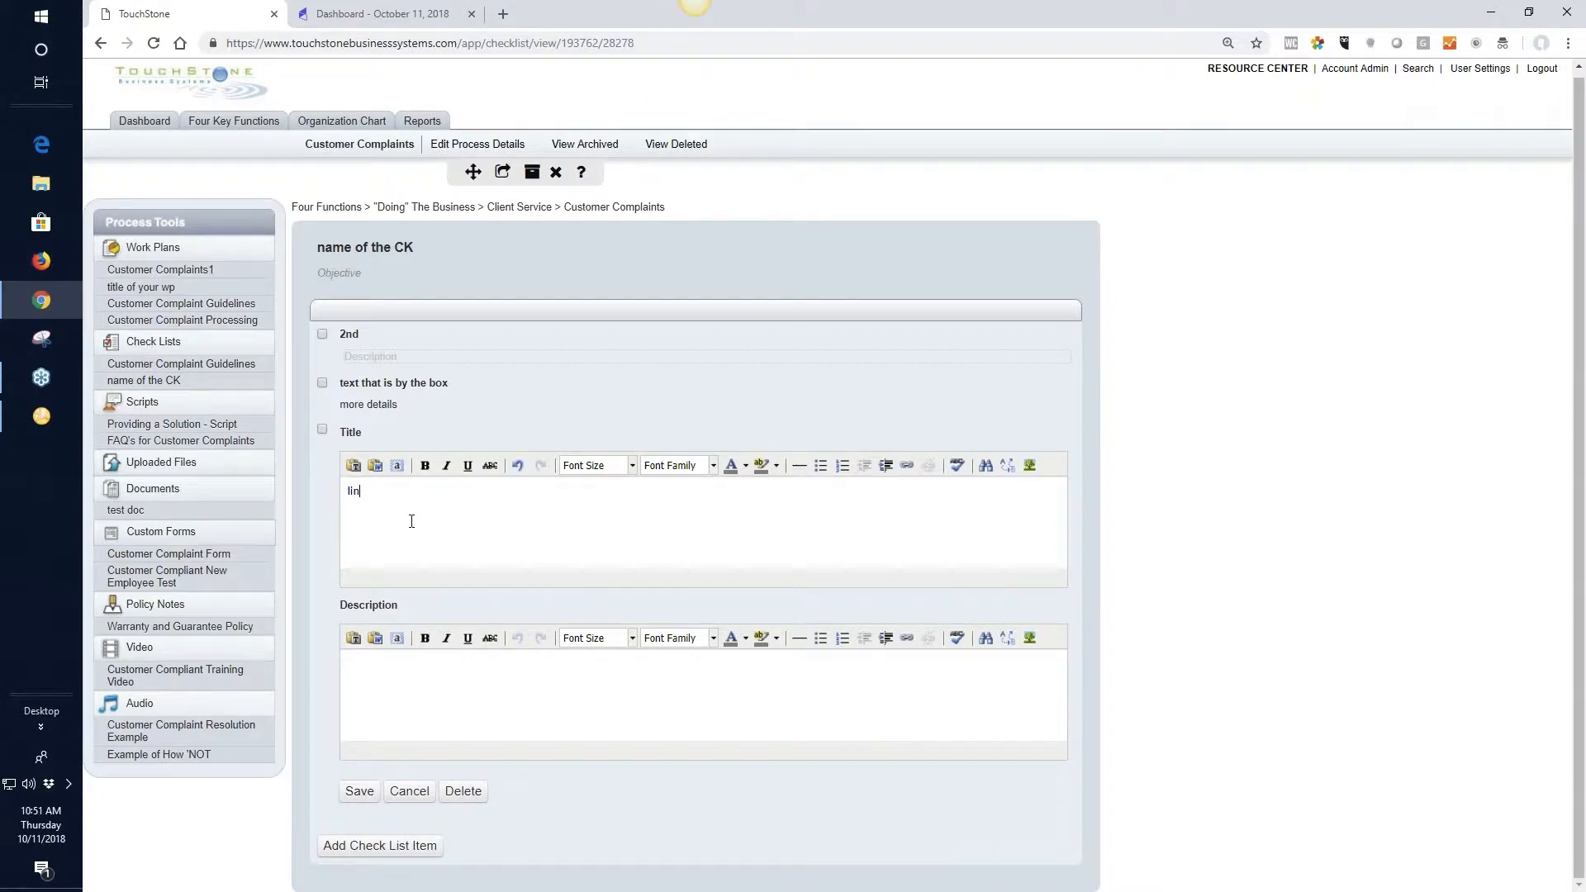
text(k to a process)
drag(431, 492, 342, 502)
click(913, 467)
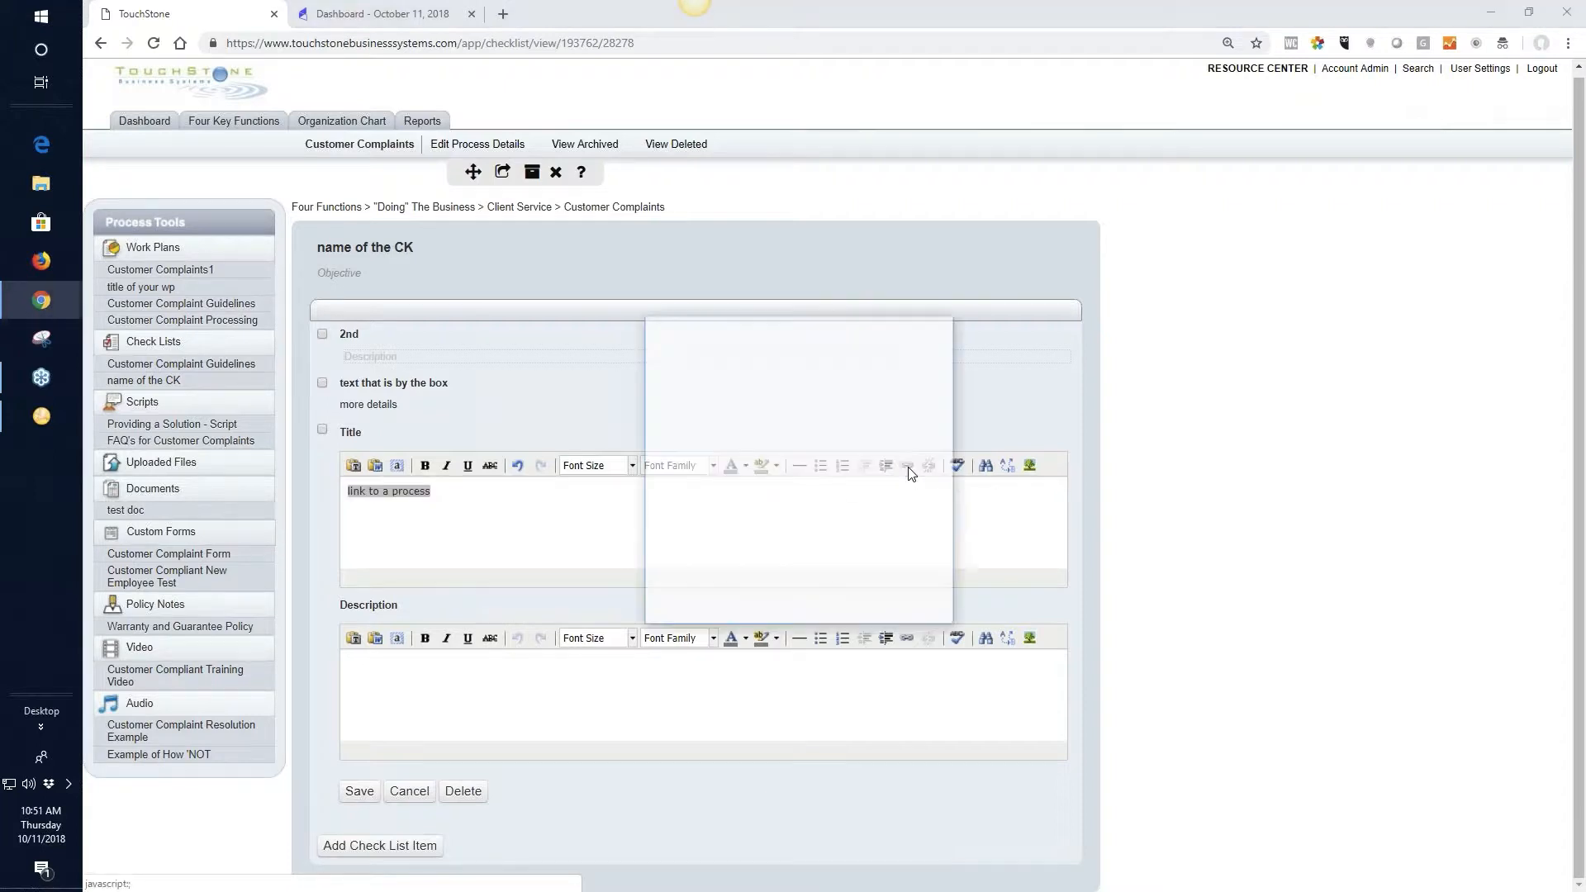
click(932, 441)
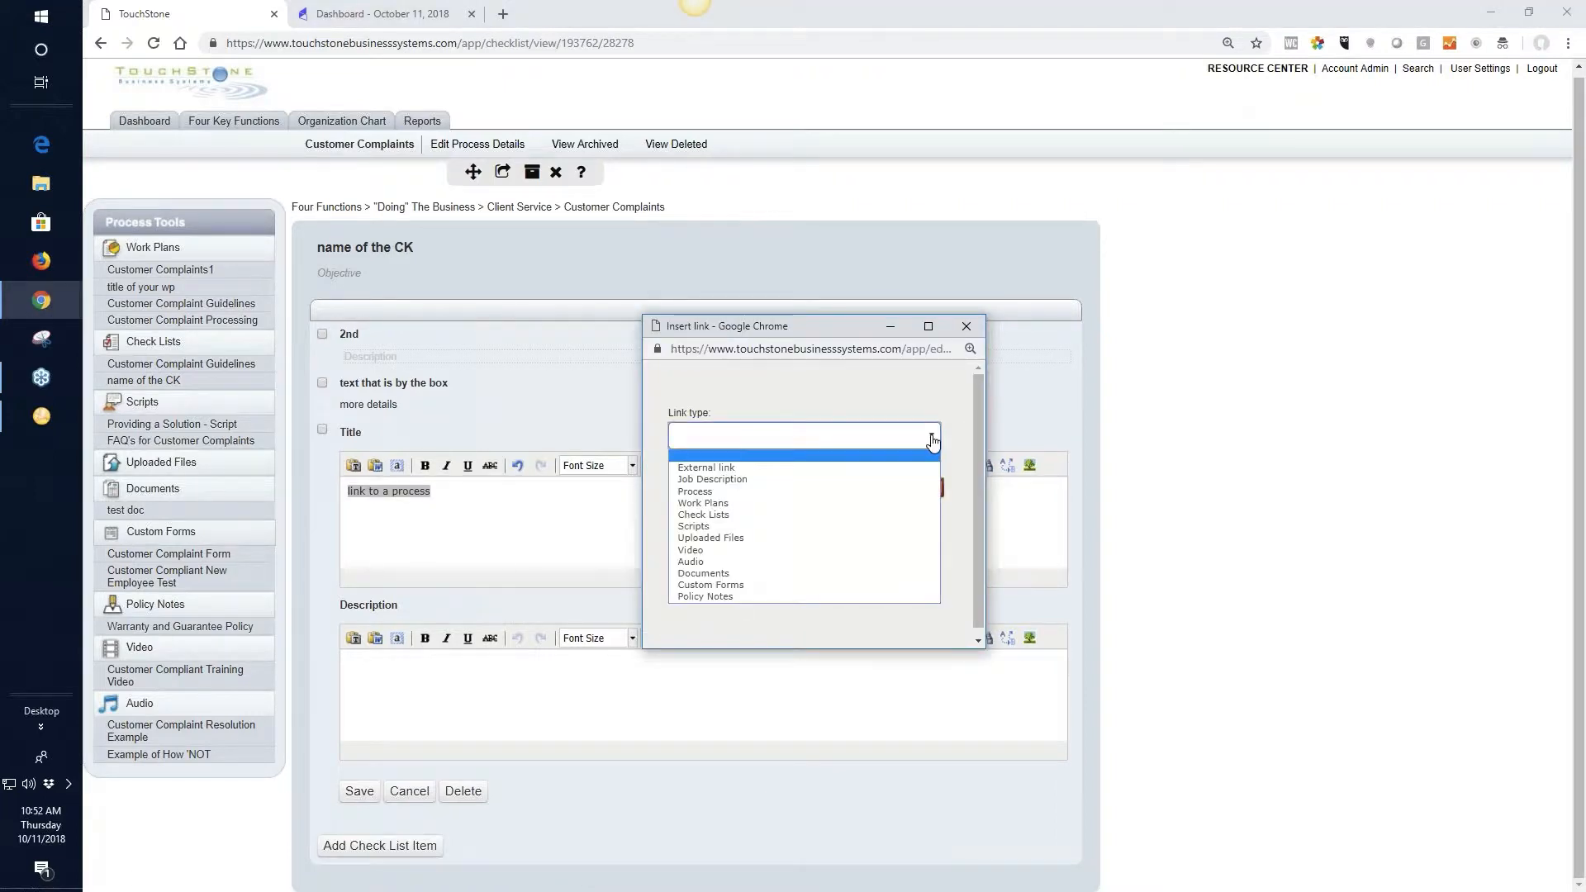
click(872, 495)
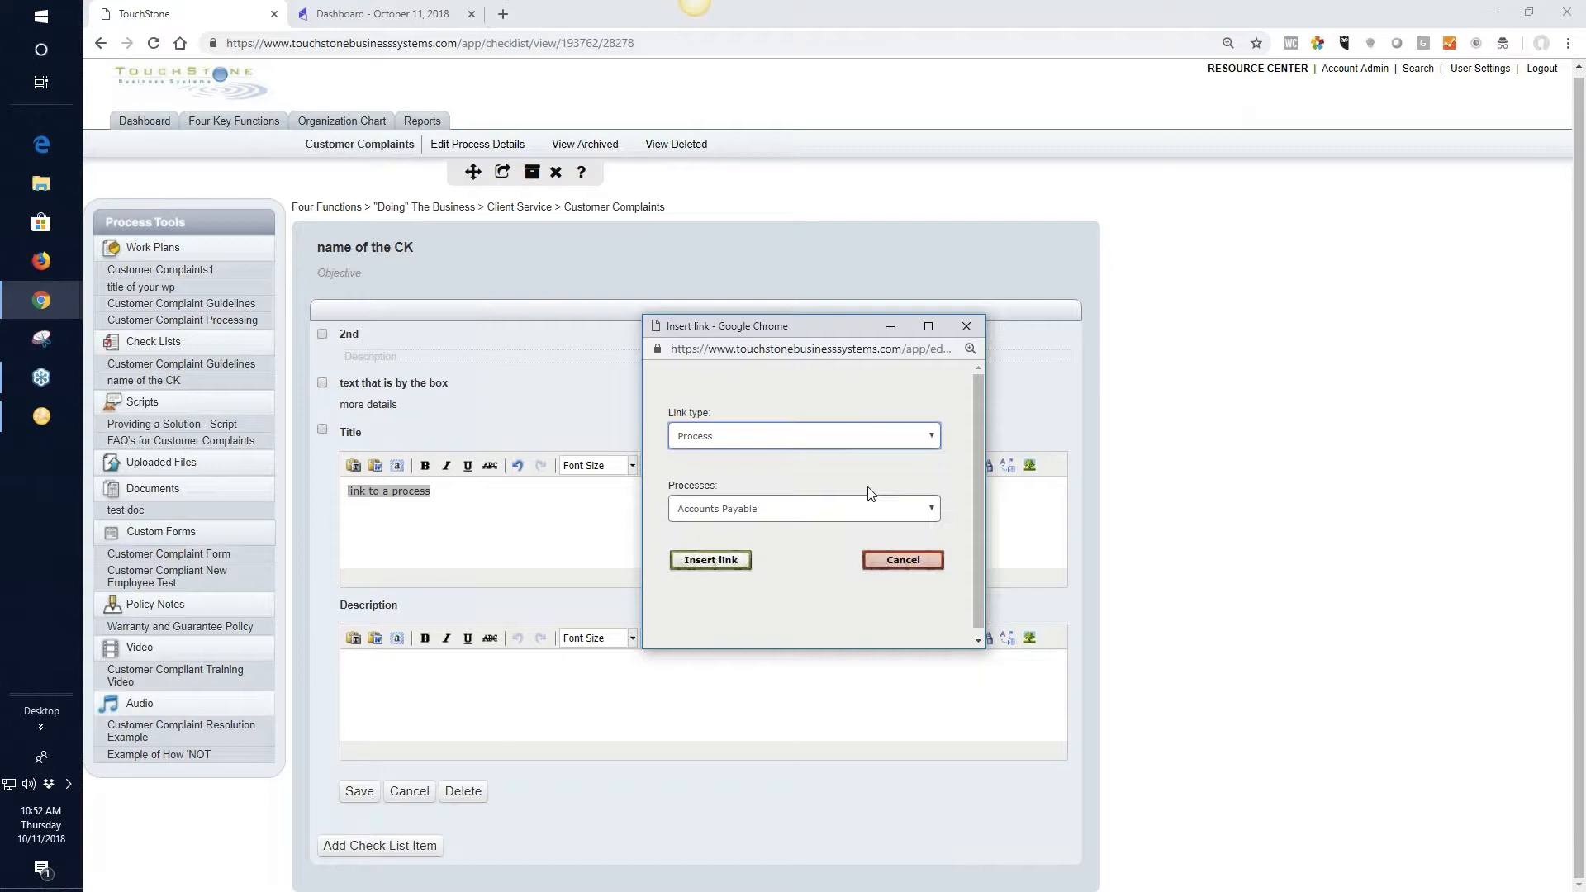
click(922, 512)
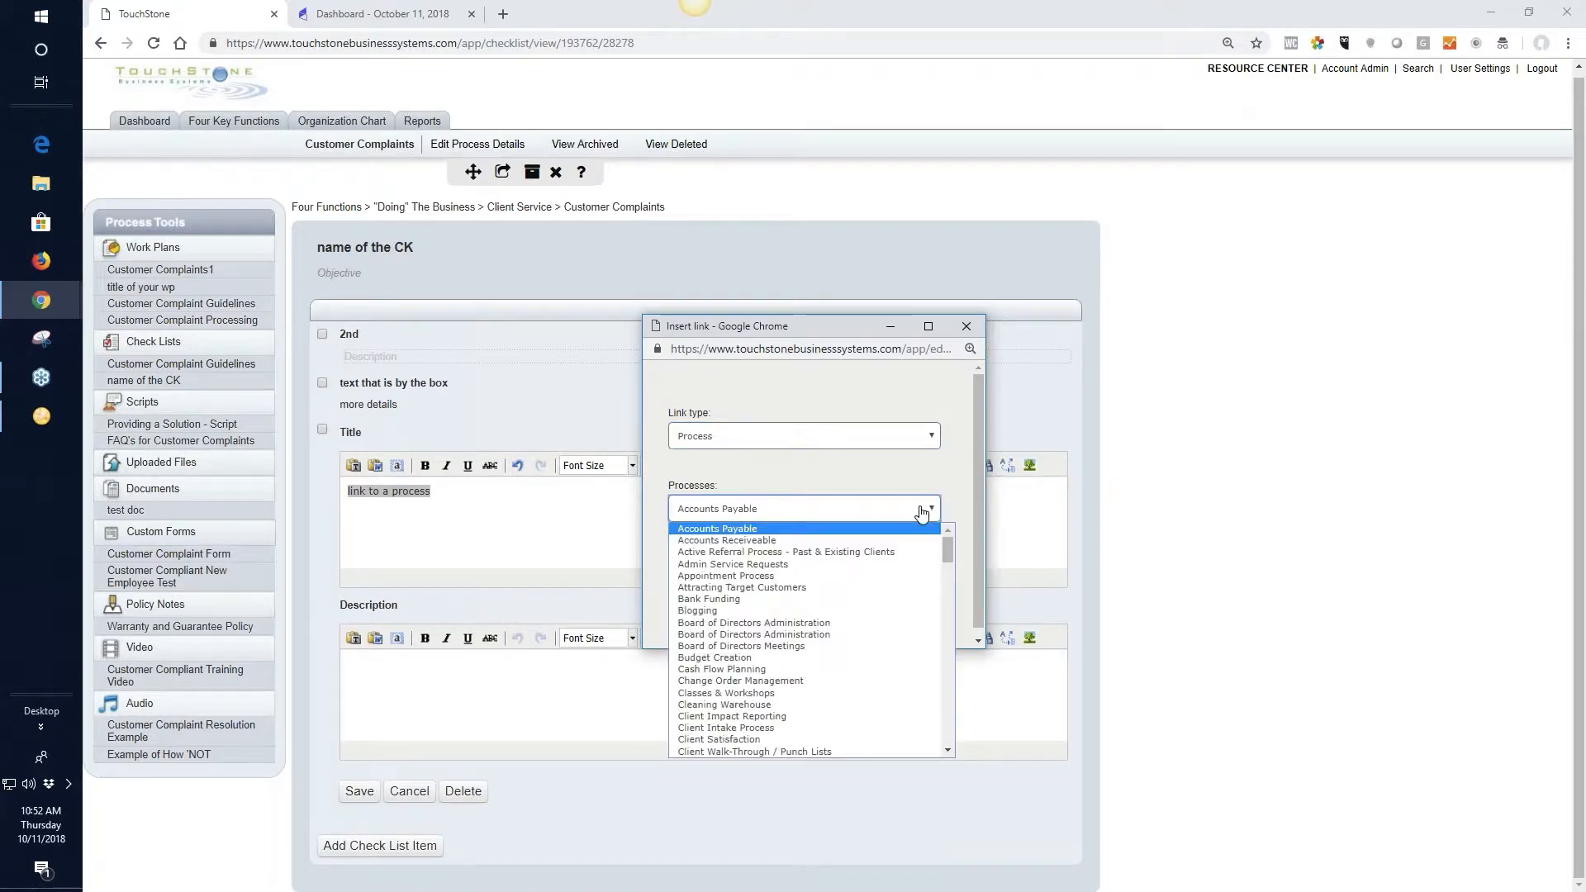
click(750, 542)
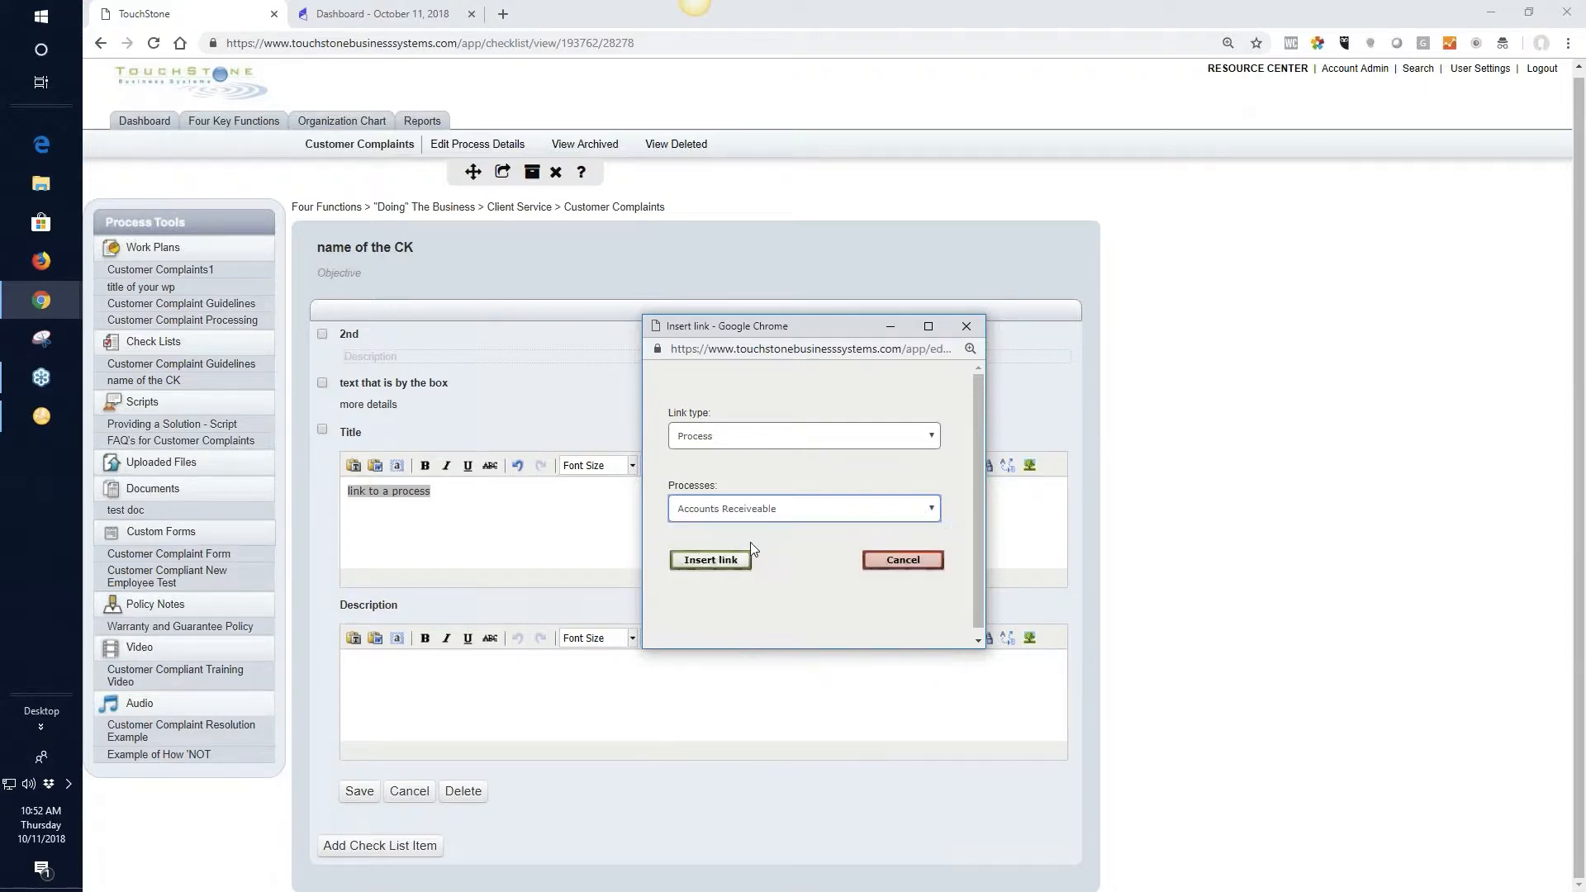
click(708, 561)
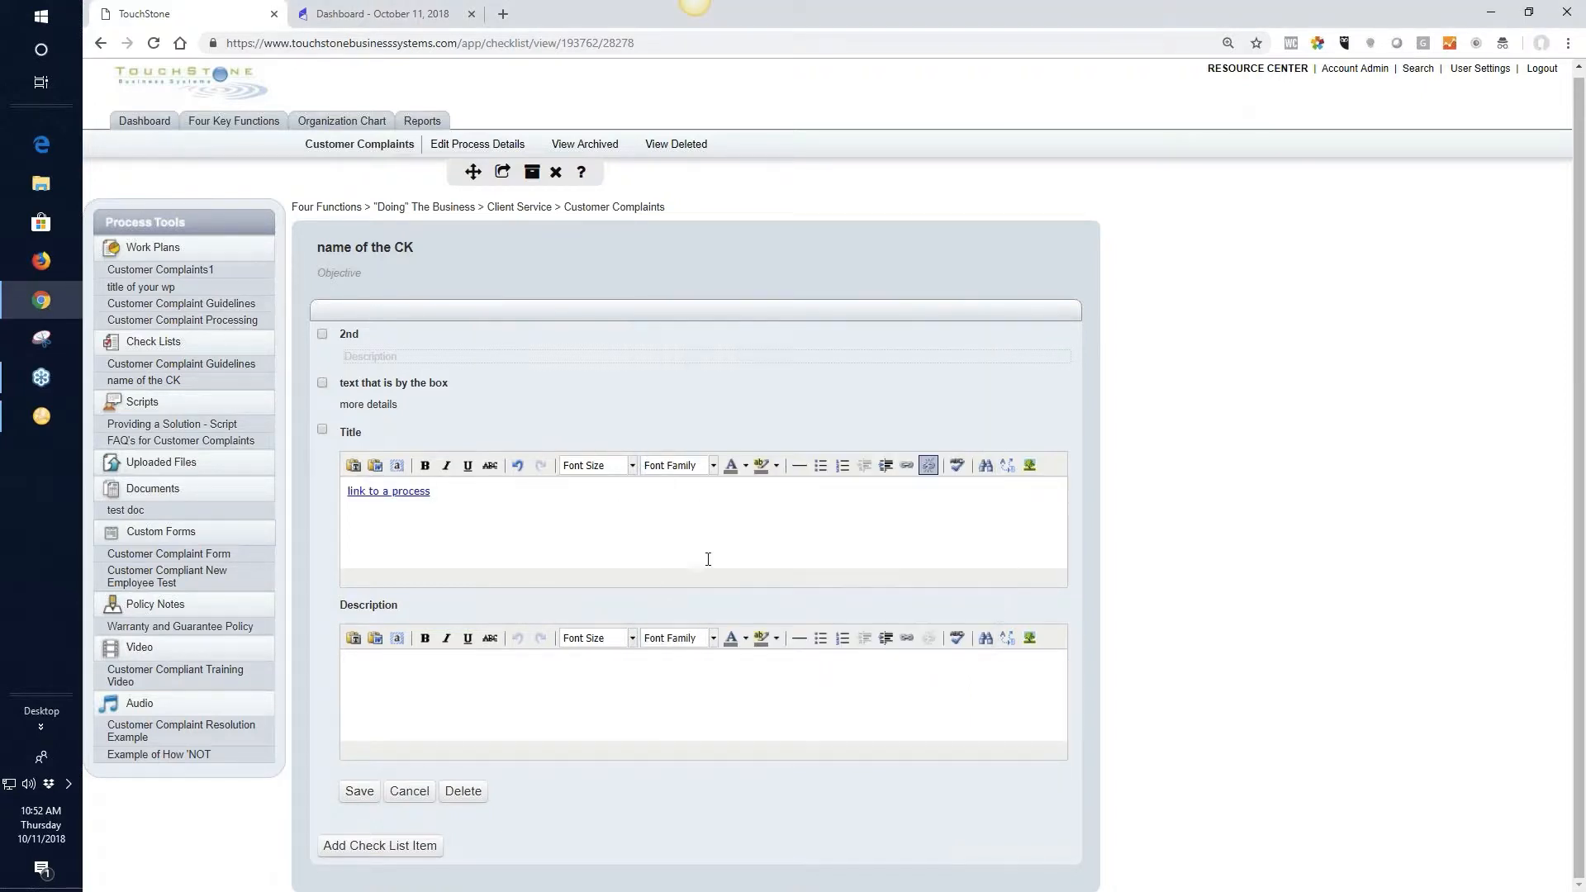
click(361, 791)
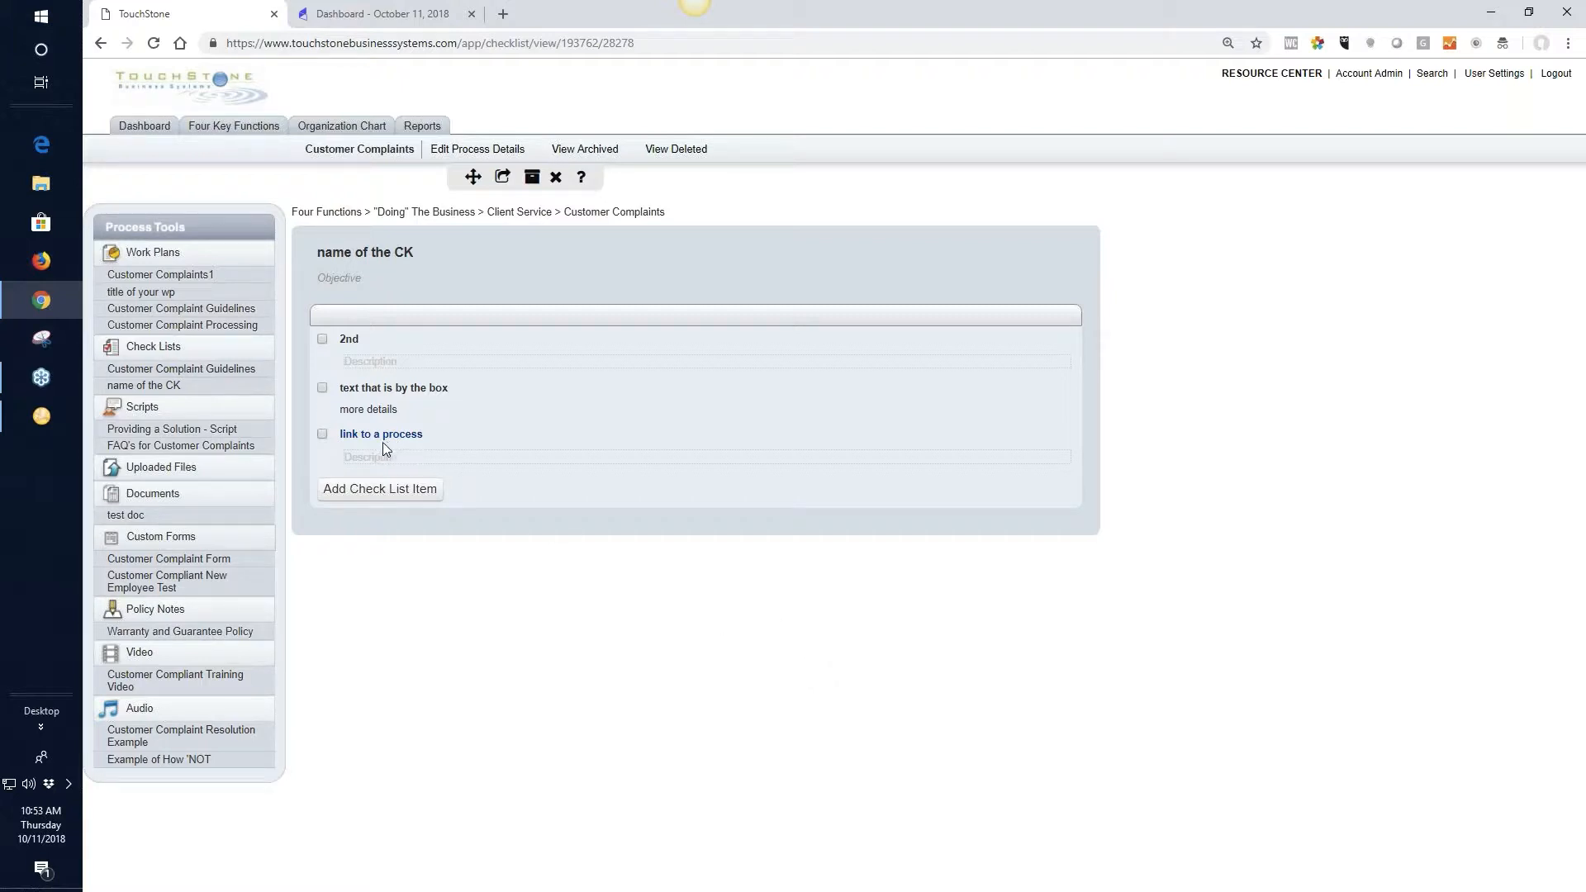
Look through the list of processes under the "Getting" the Business function
click(239, 130)
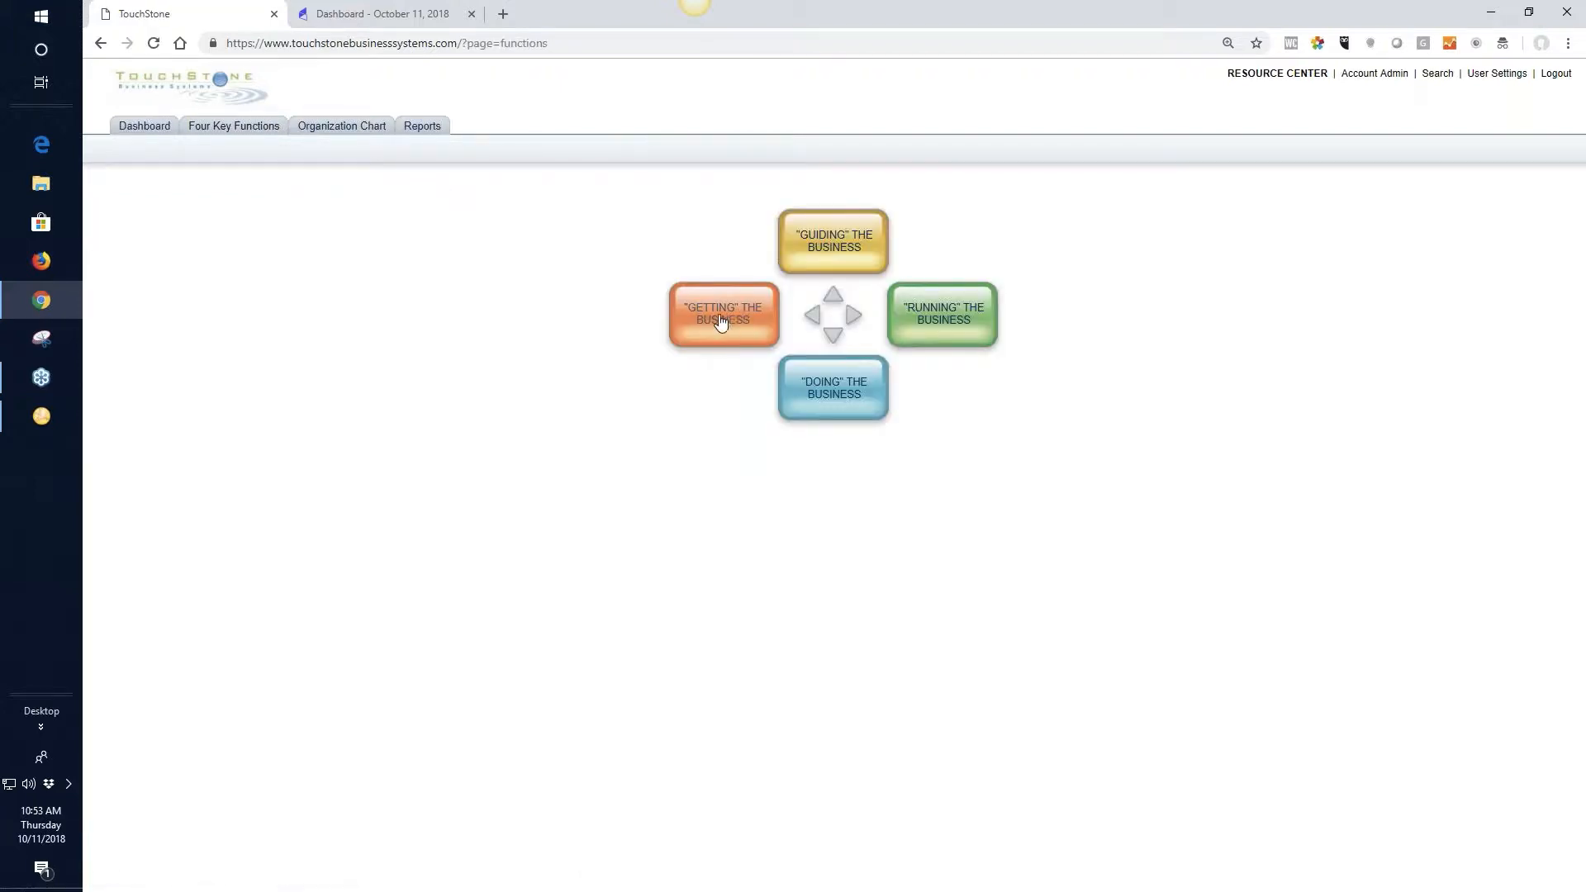
click(720, 320)
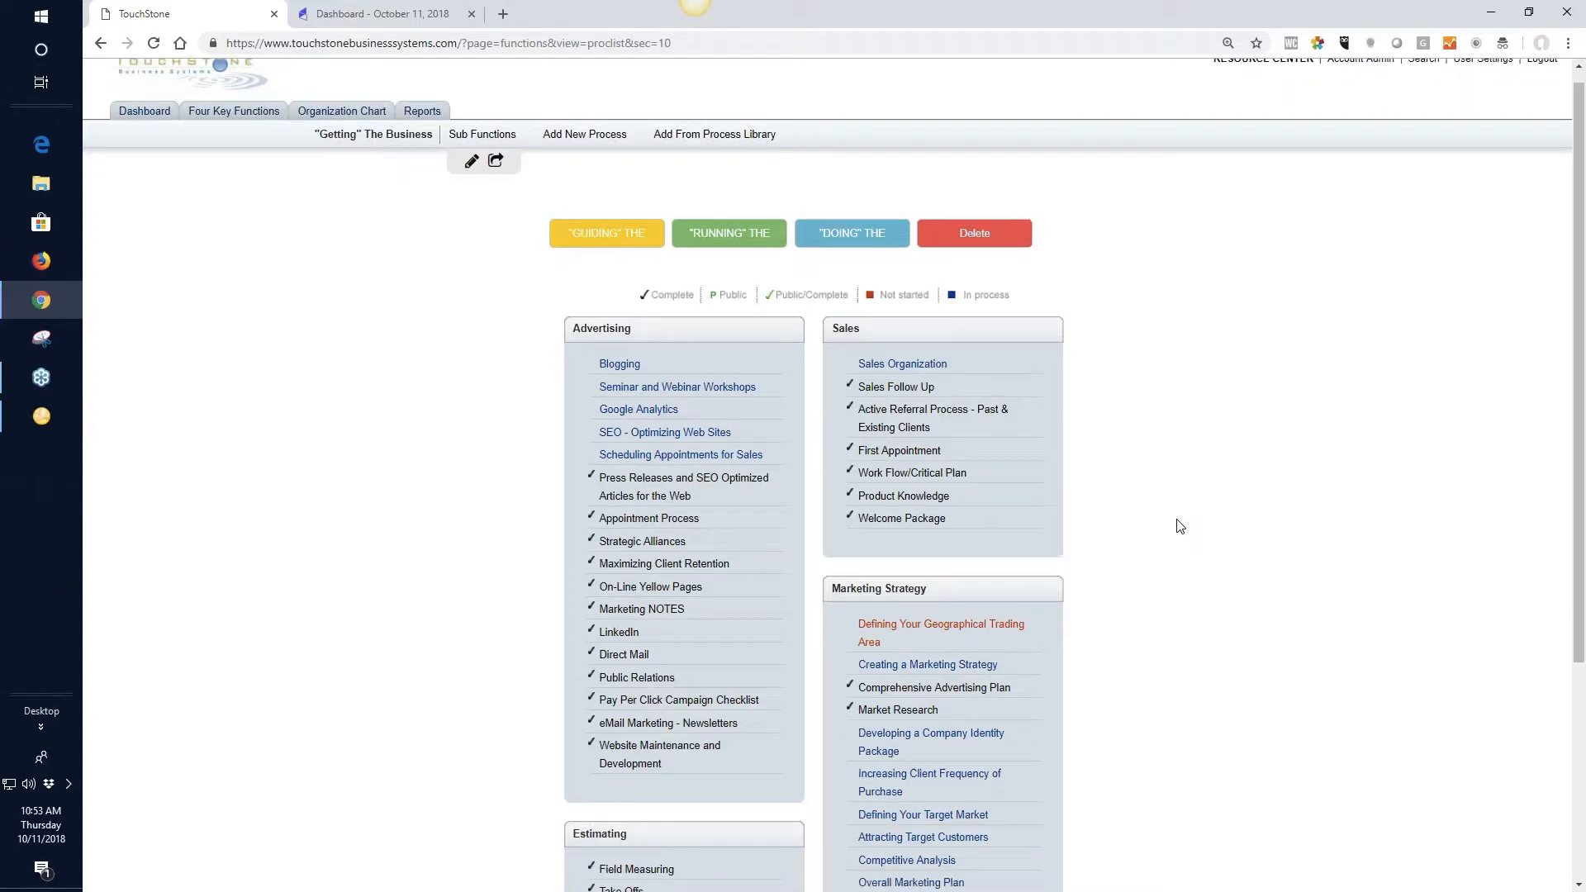
scroll(1181, 525, down, 4)
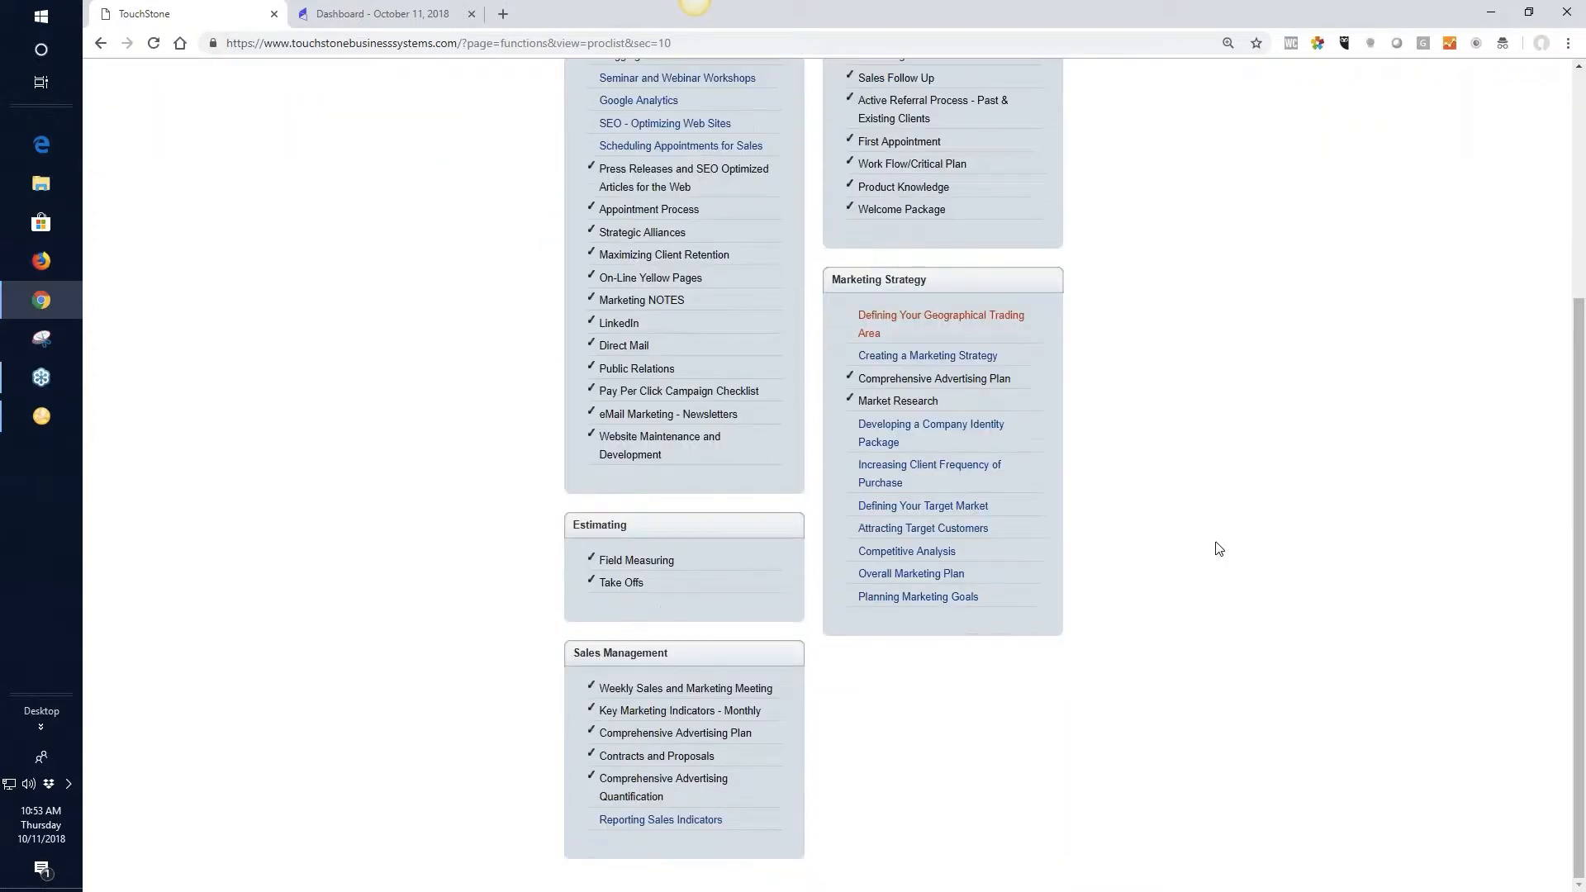
scroll(1219, 549, up, 2)
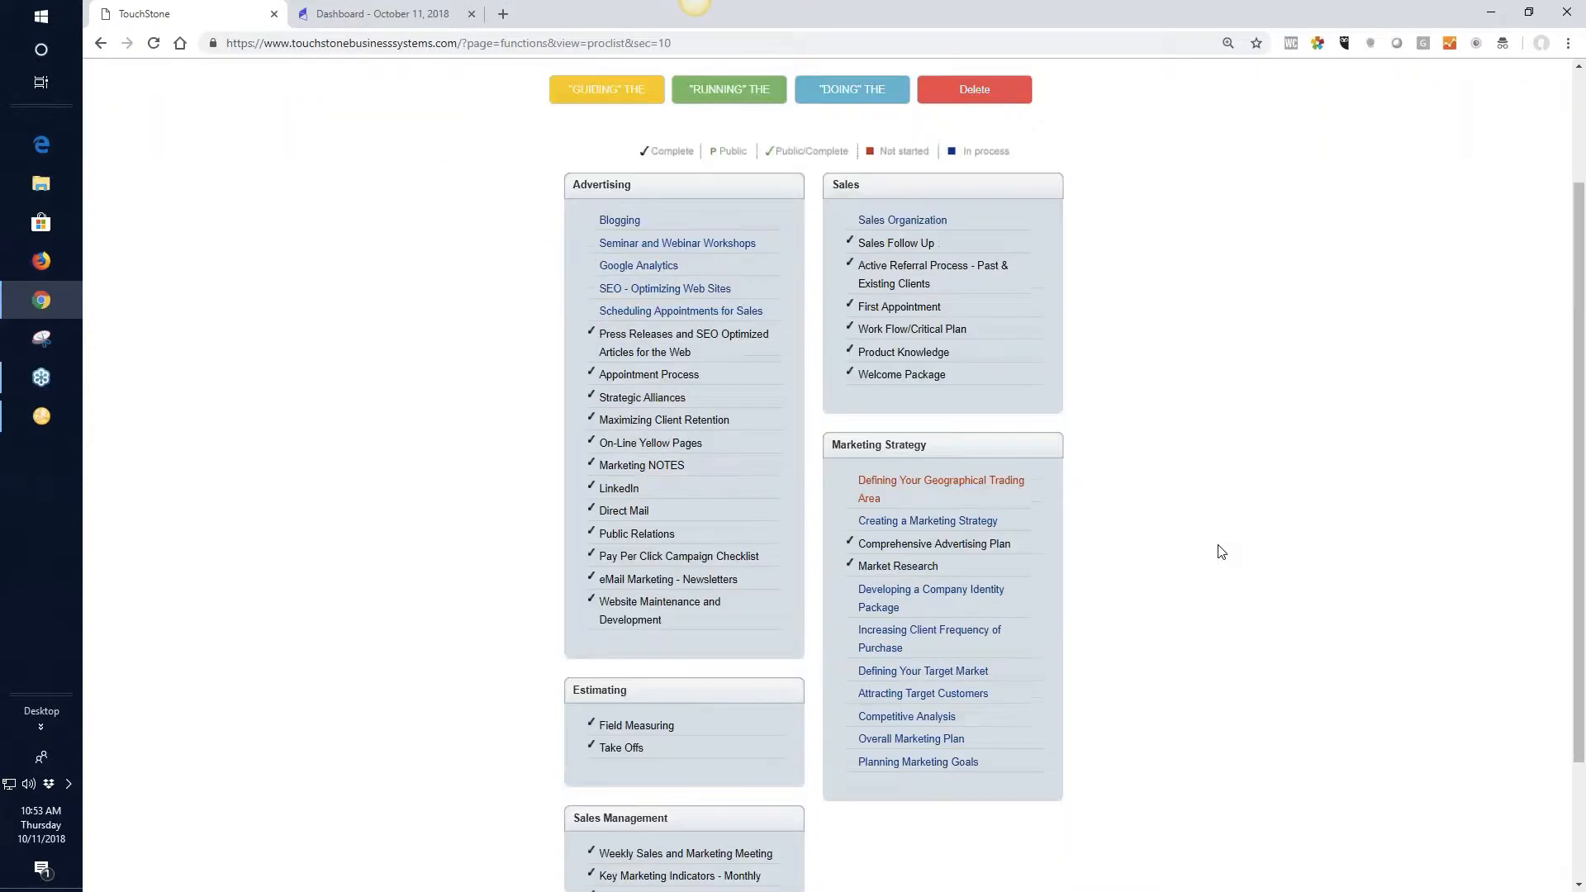
scroll(1226, 556, up, 2)
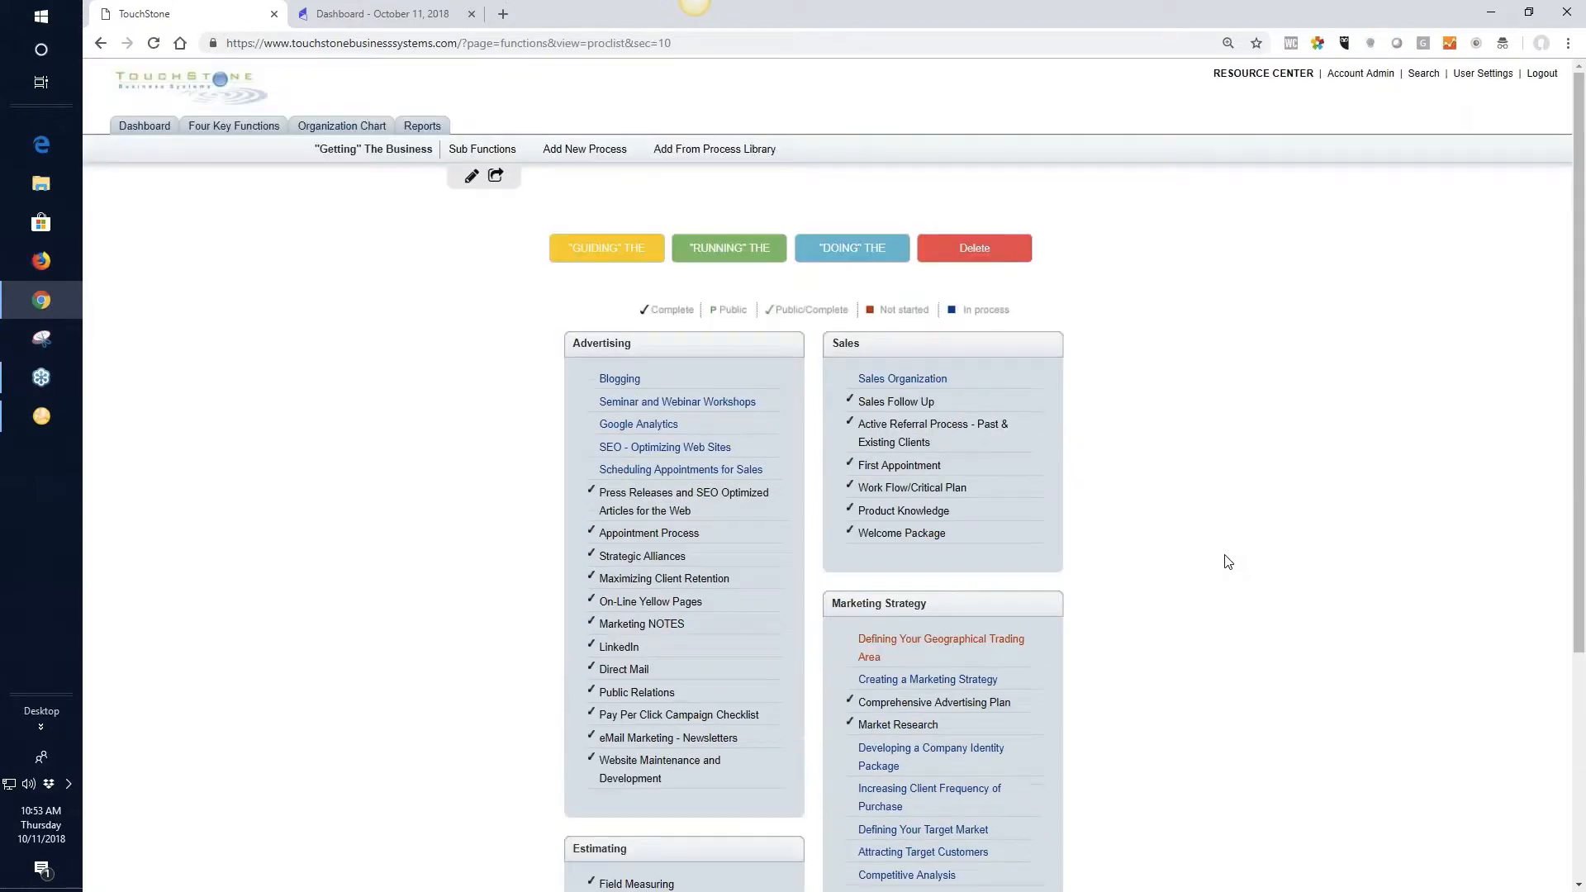
Open the Customer Service employee's management review from the dashboard and examine the Daily to do List check list
click(138, 136)
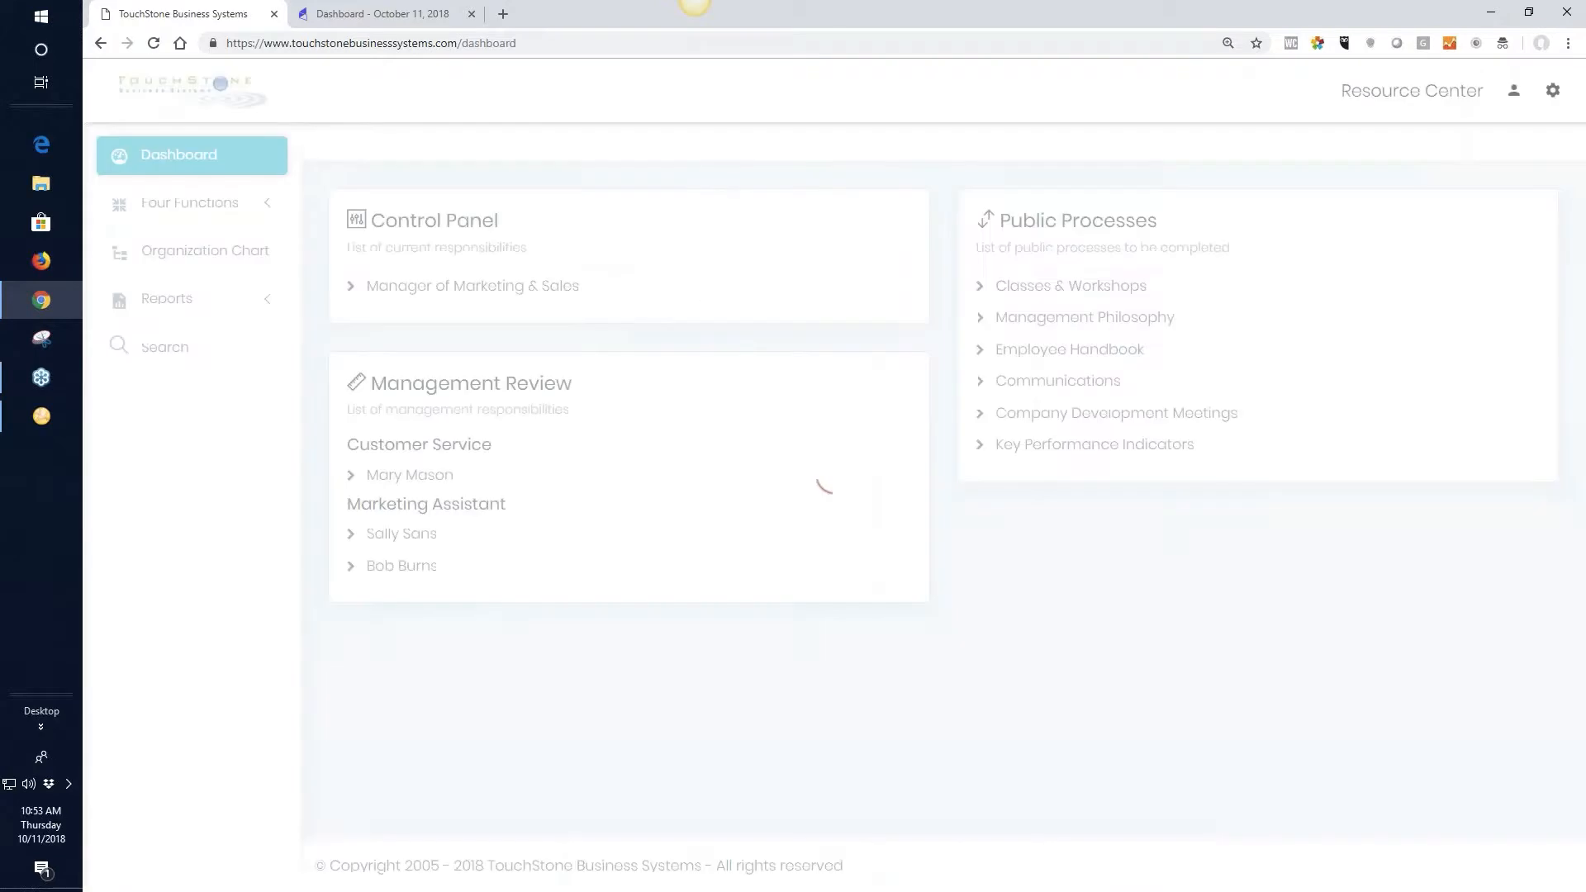
click(418, 477)
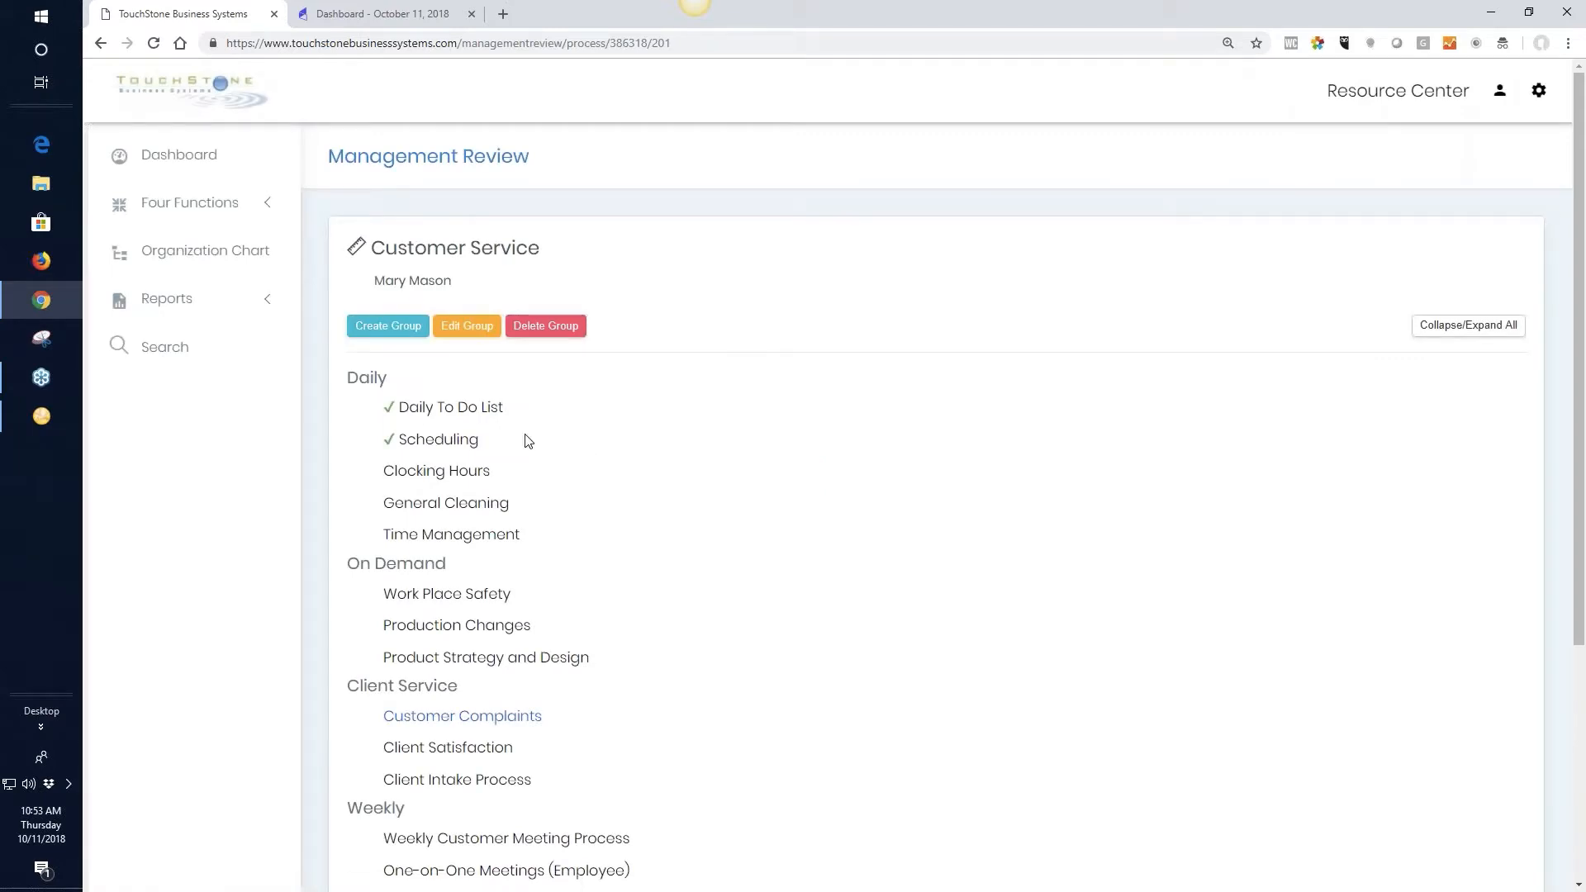
click(456, 410)
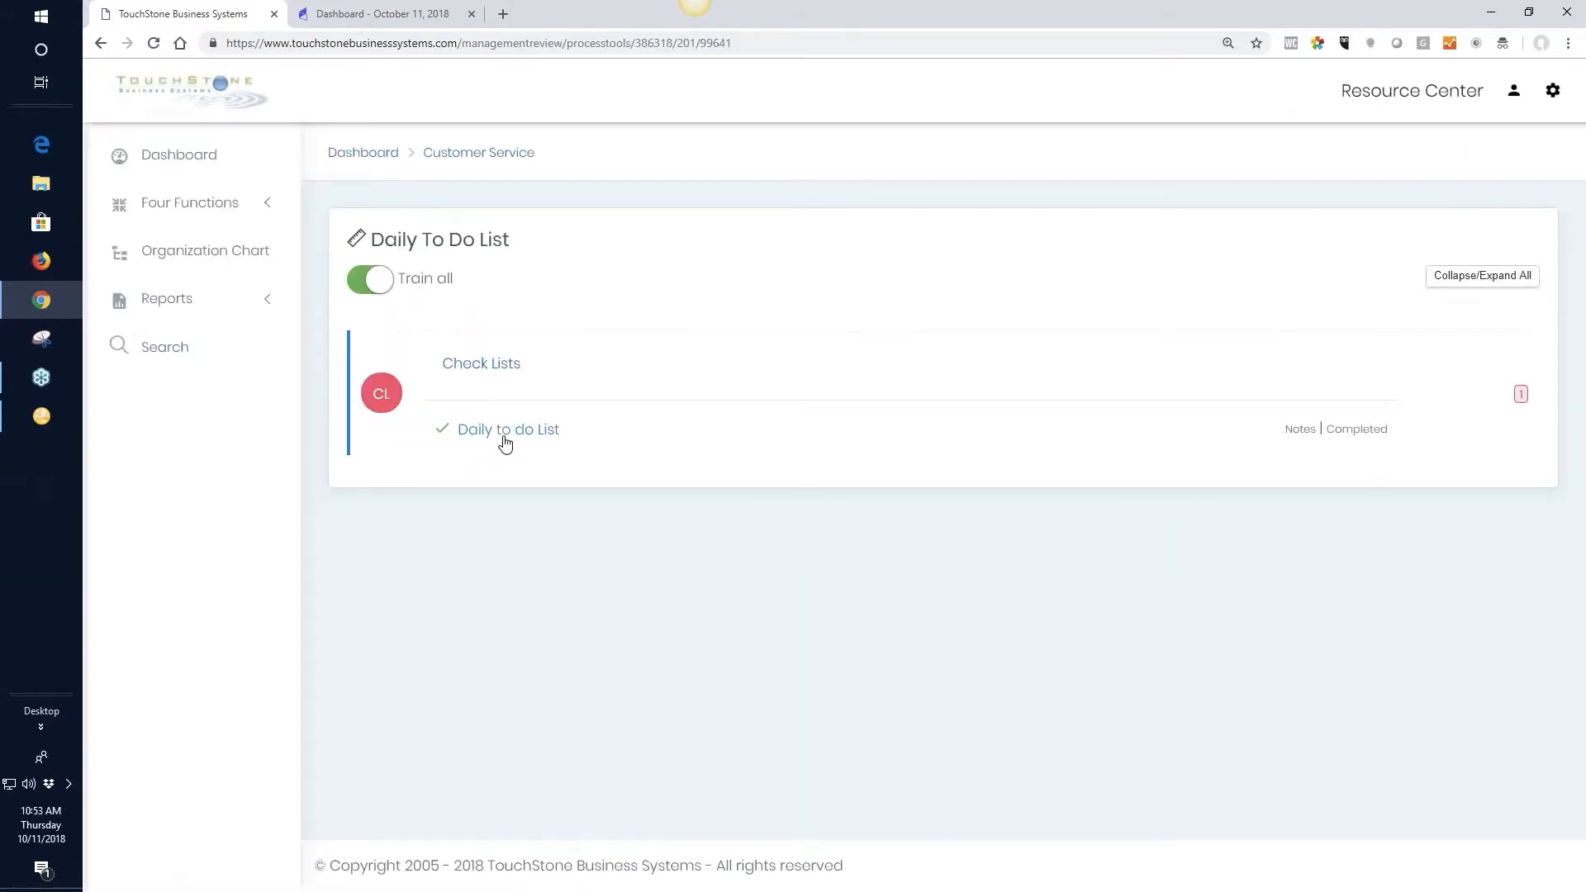
click(508, 437)
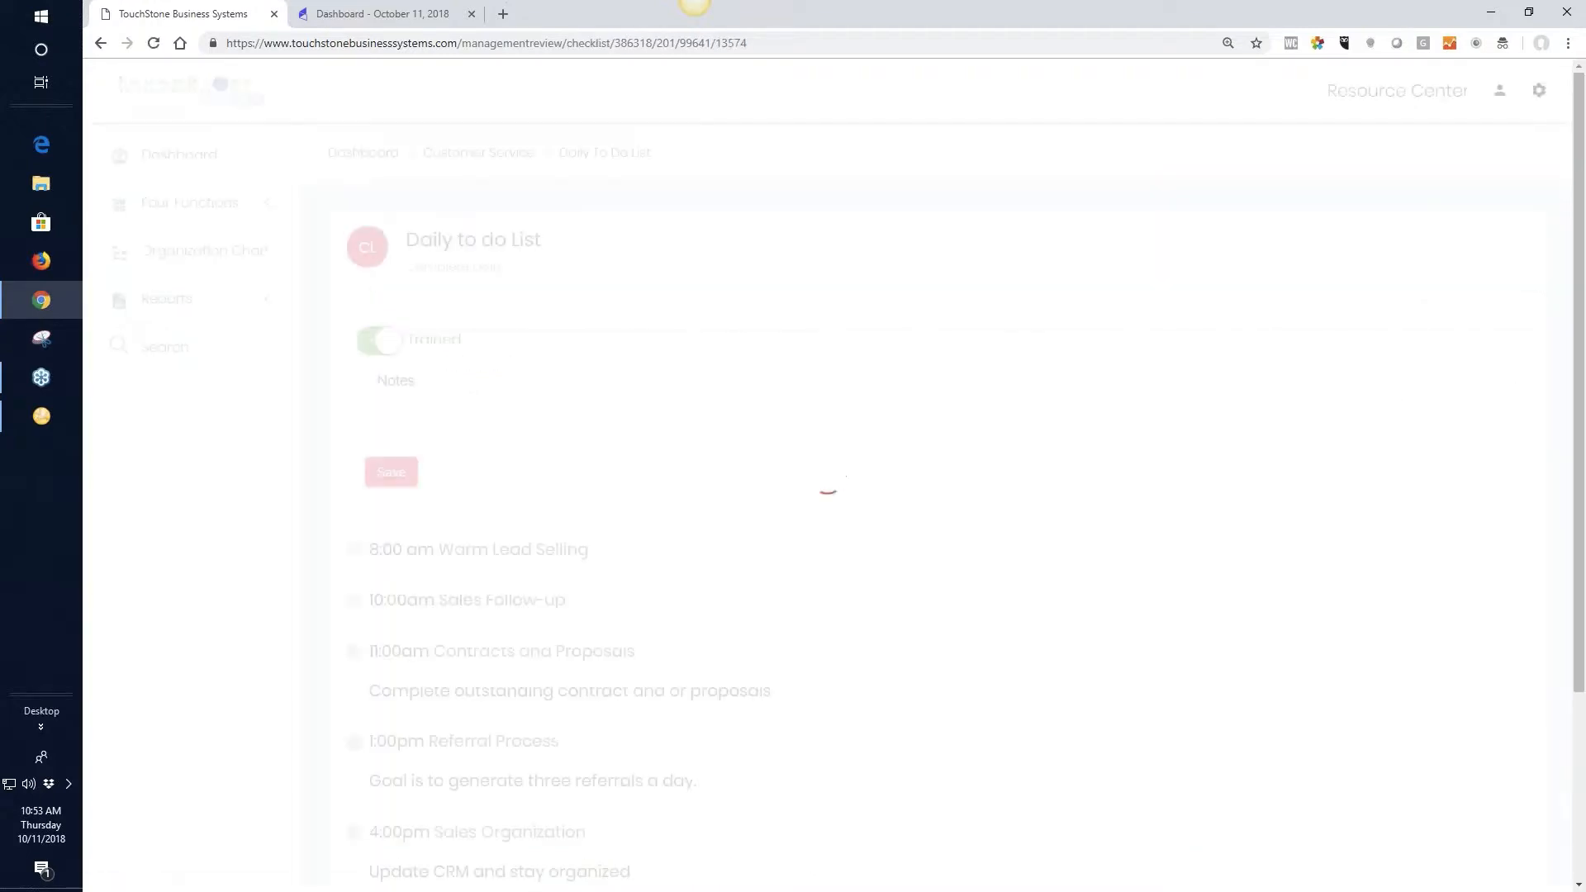
scroll(901, 509, down, 1)
scroll(902, 509, down, 3)
scroll(1108, 548, up, 1)
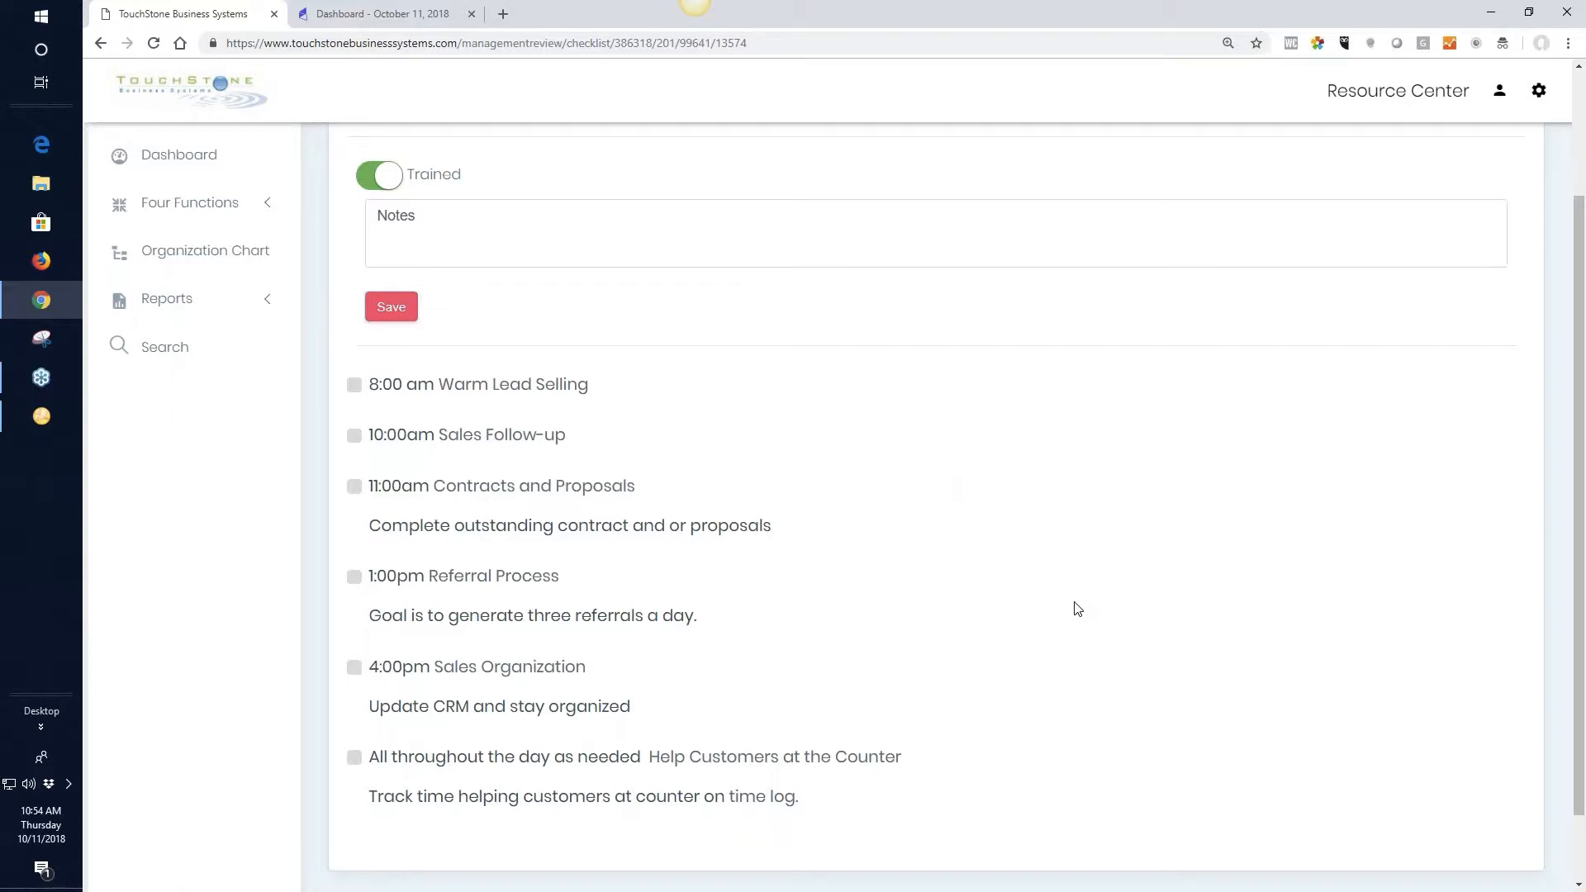
scroll(1082, 611, up, 2)
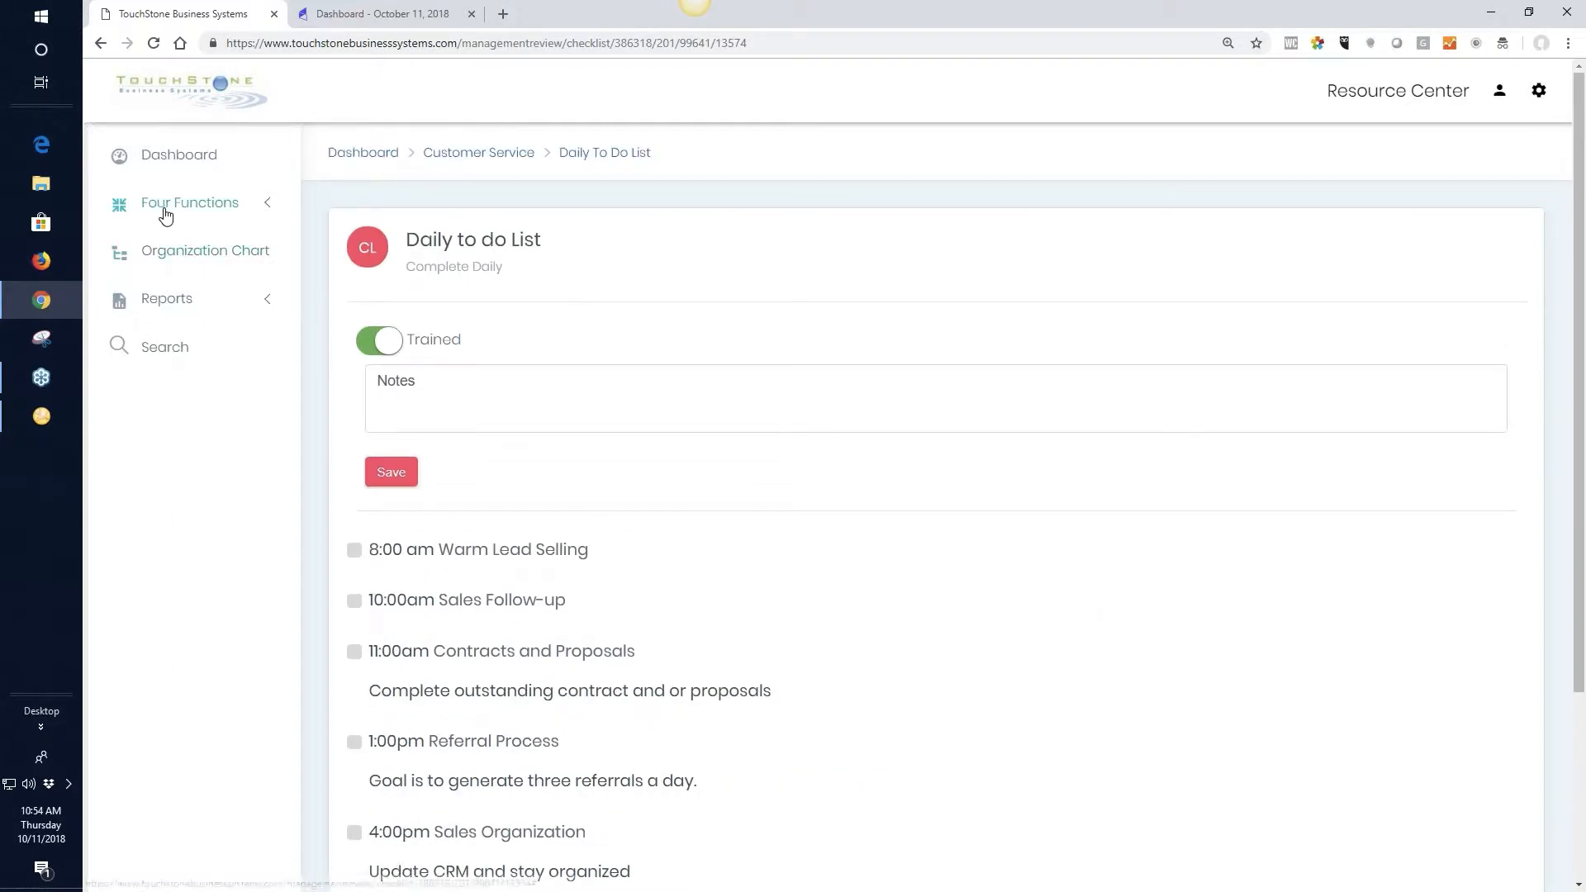
Return to the "name of the CK" check list in the Customer Complaints process of the Doing the Business function
click(198, 210)
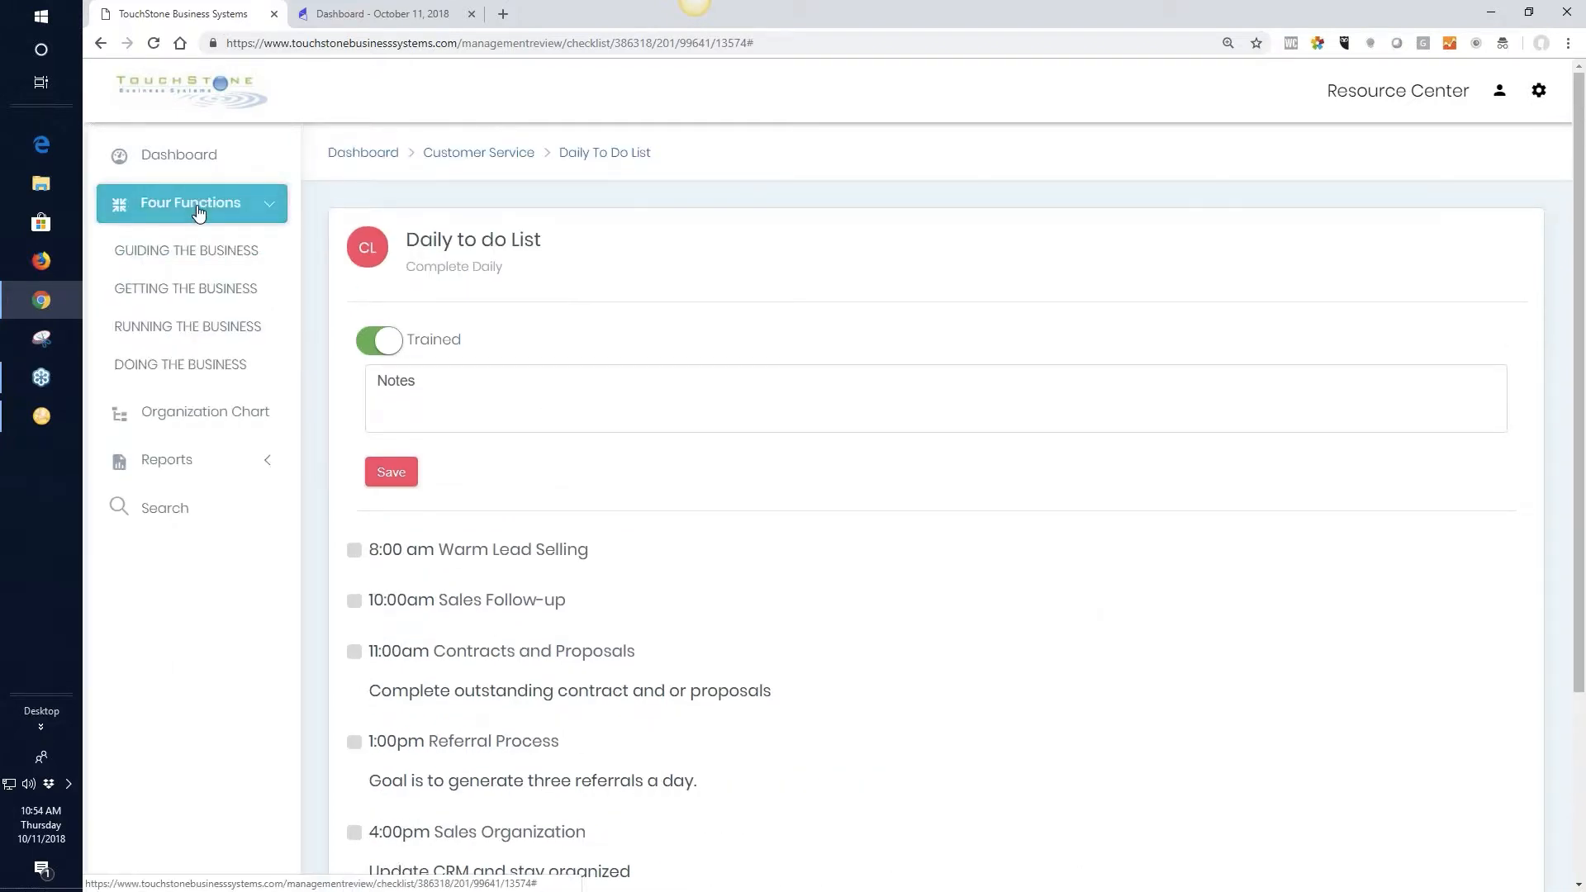
click(218, 373)
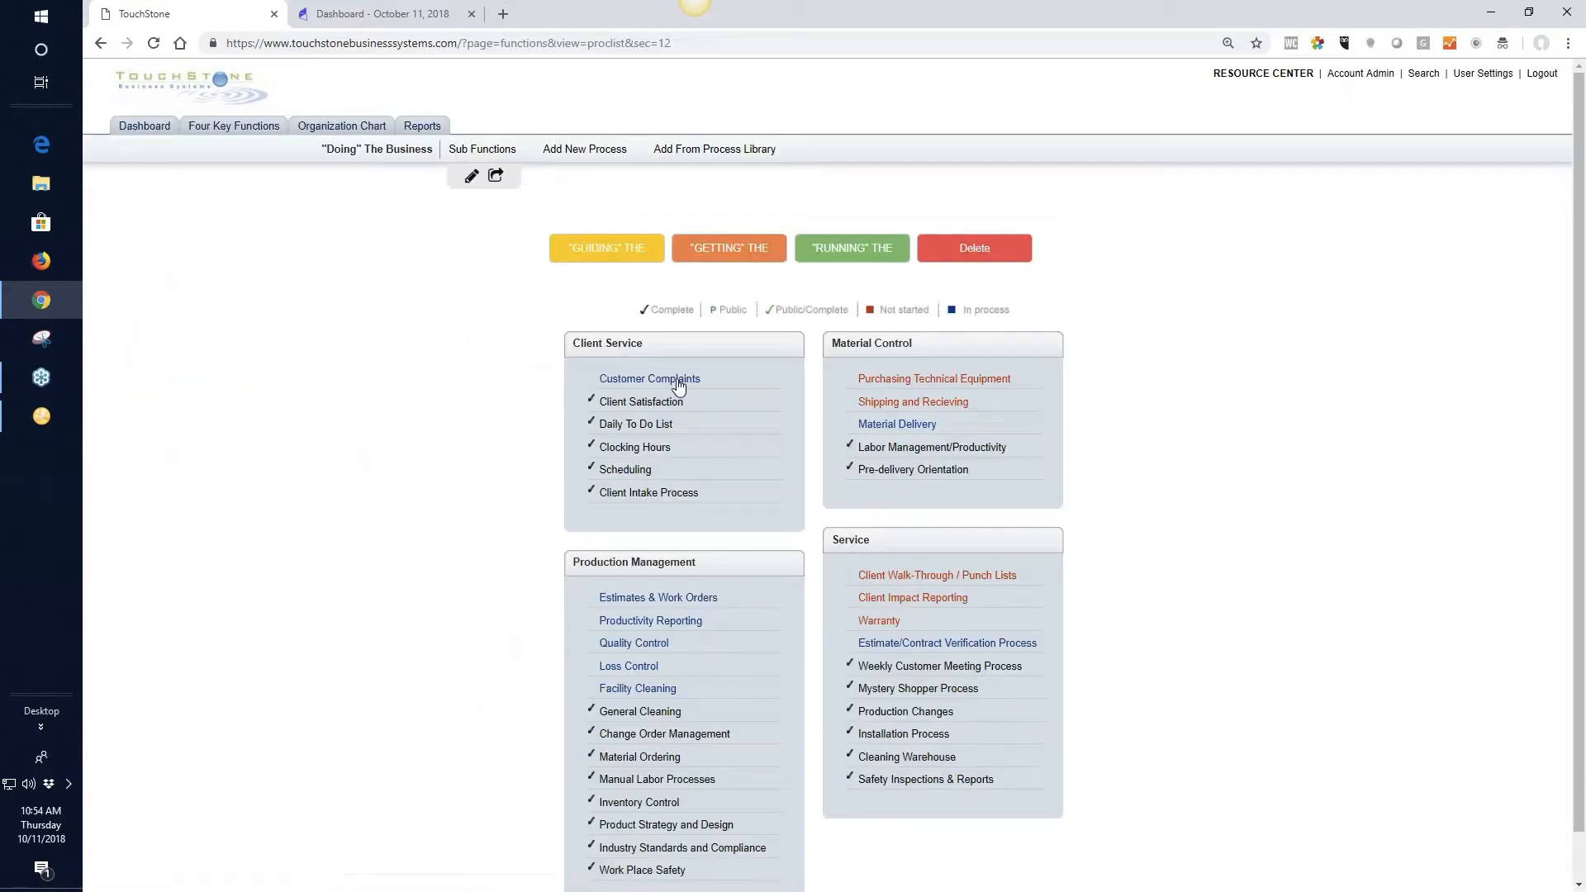
click(649, 378)
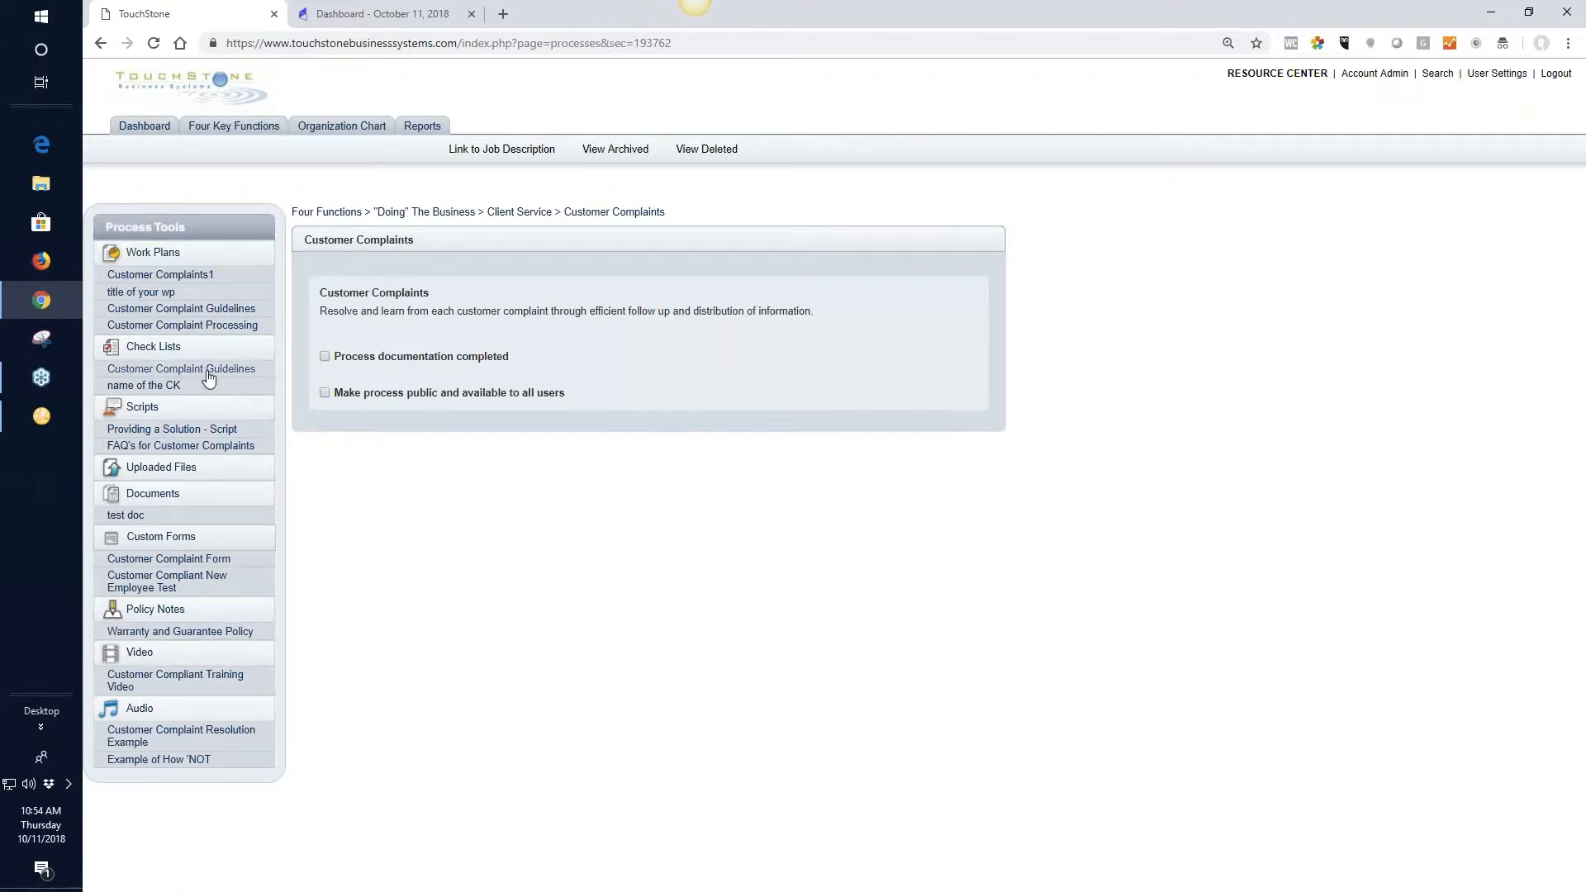
click(157, 386)
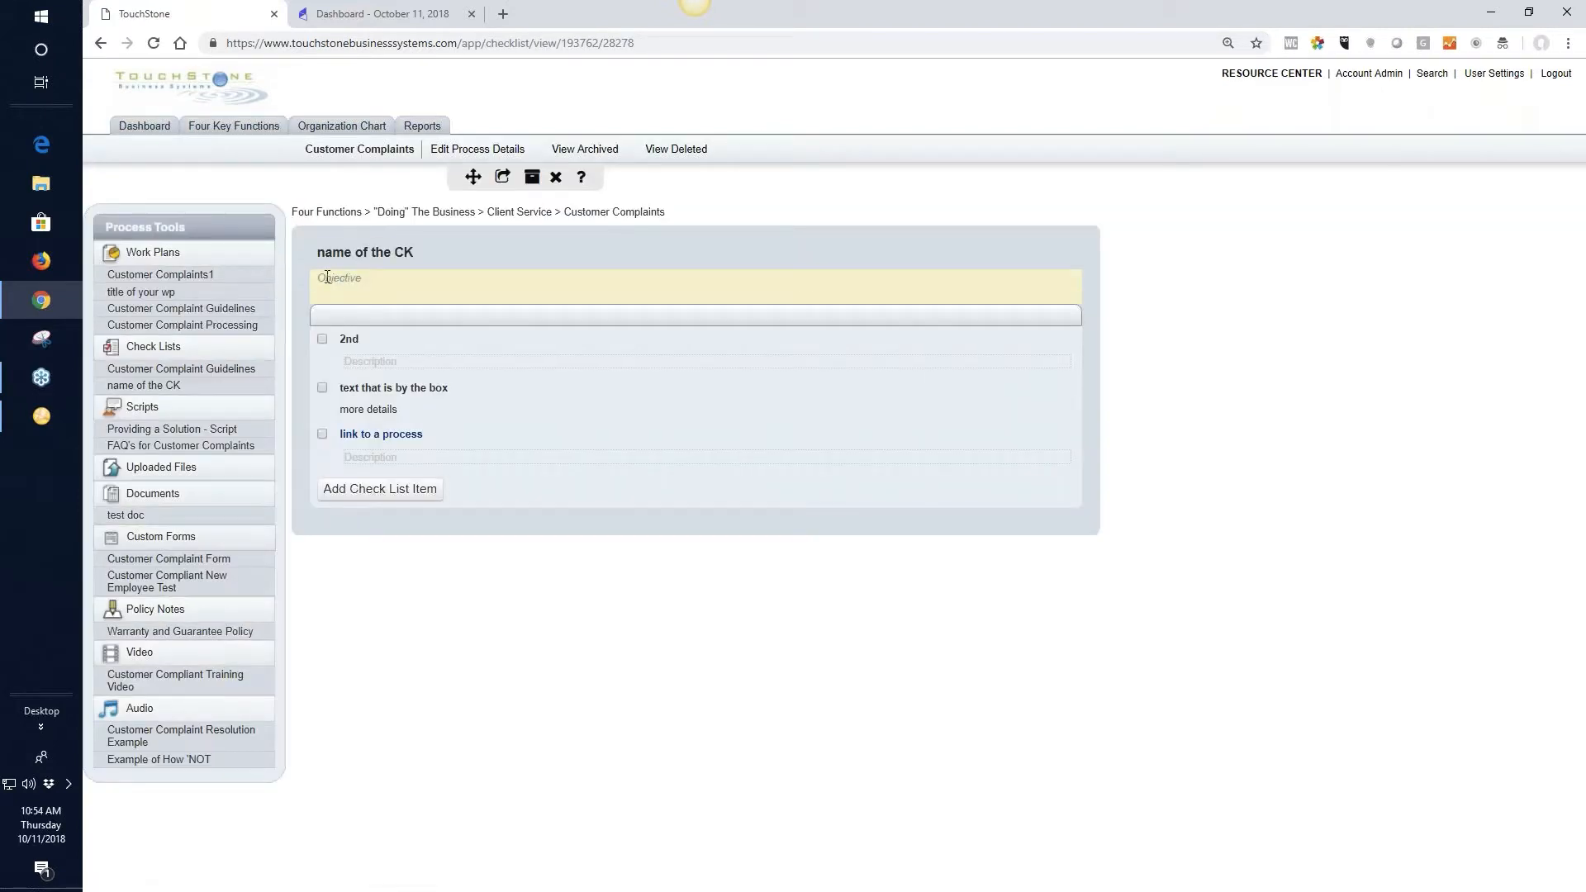
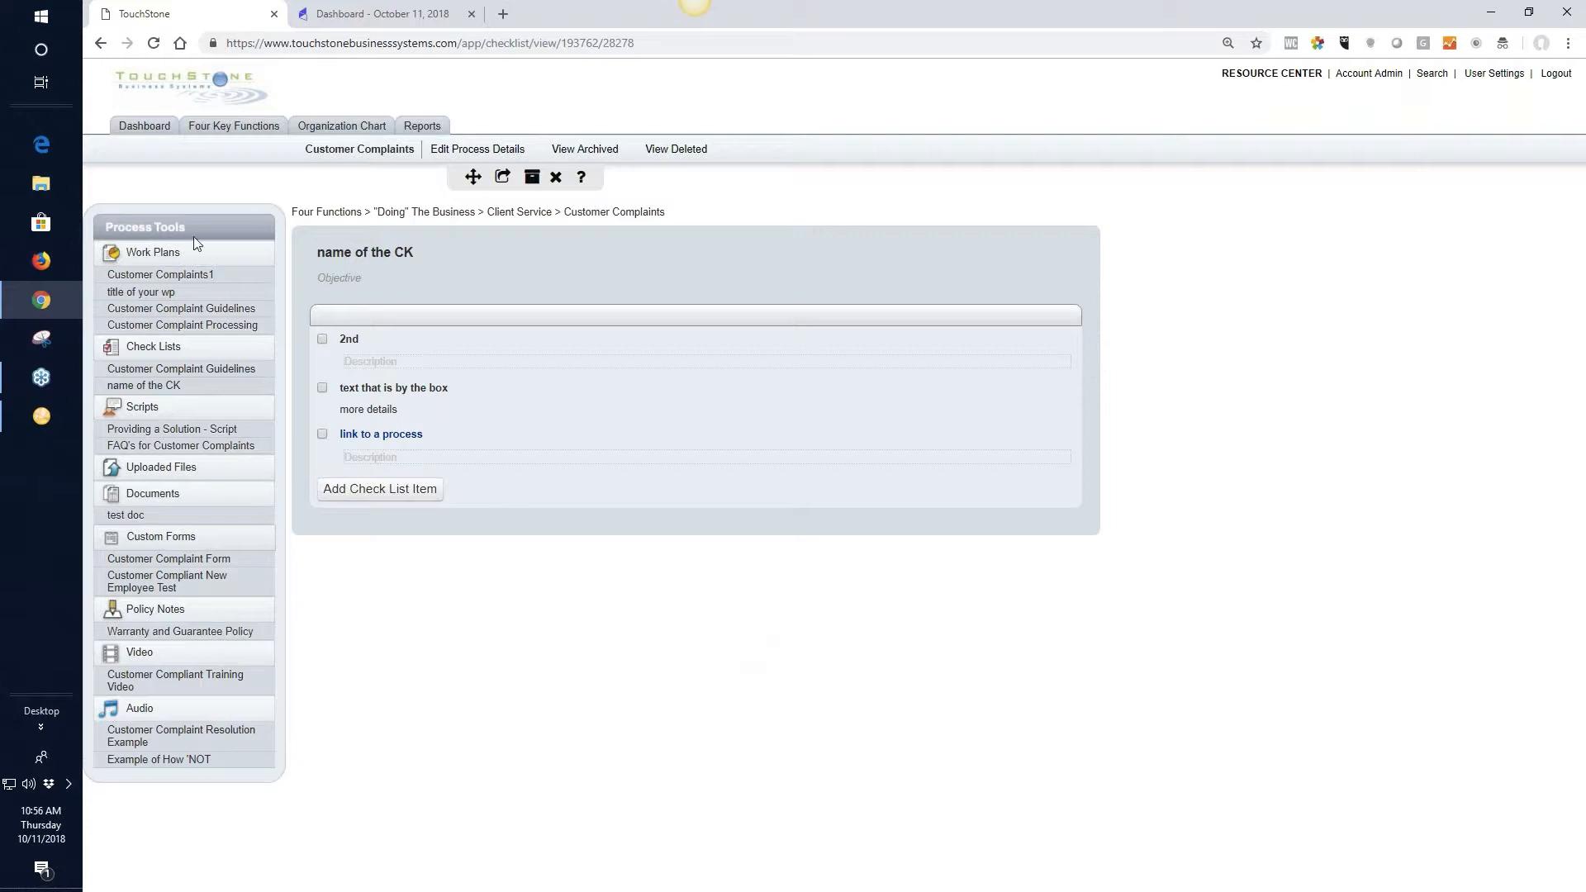
Open the Customer Complaints process from the Manager of Marketing & Sales control panel and look through its process tools
click(143, 128)
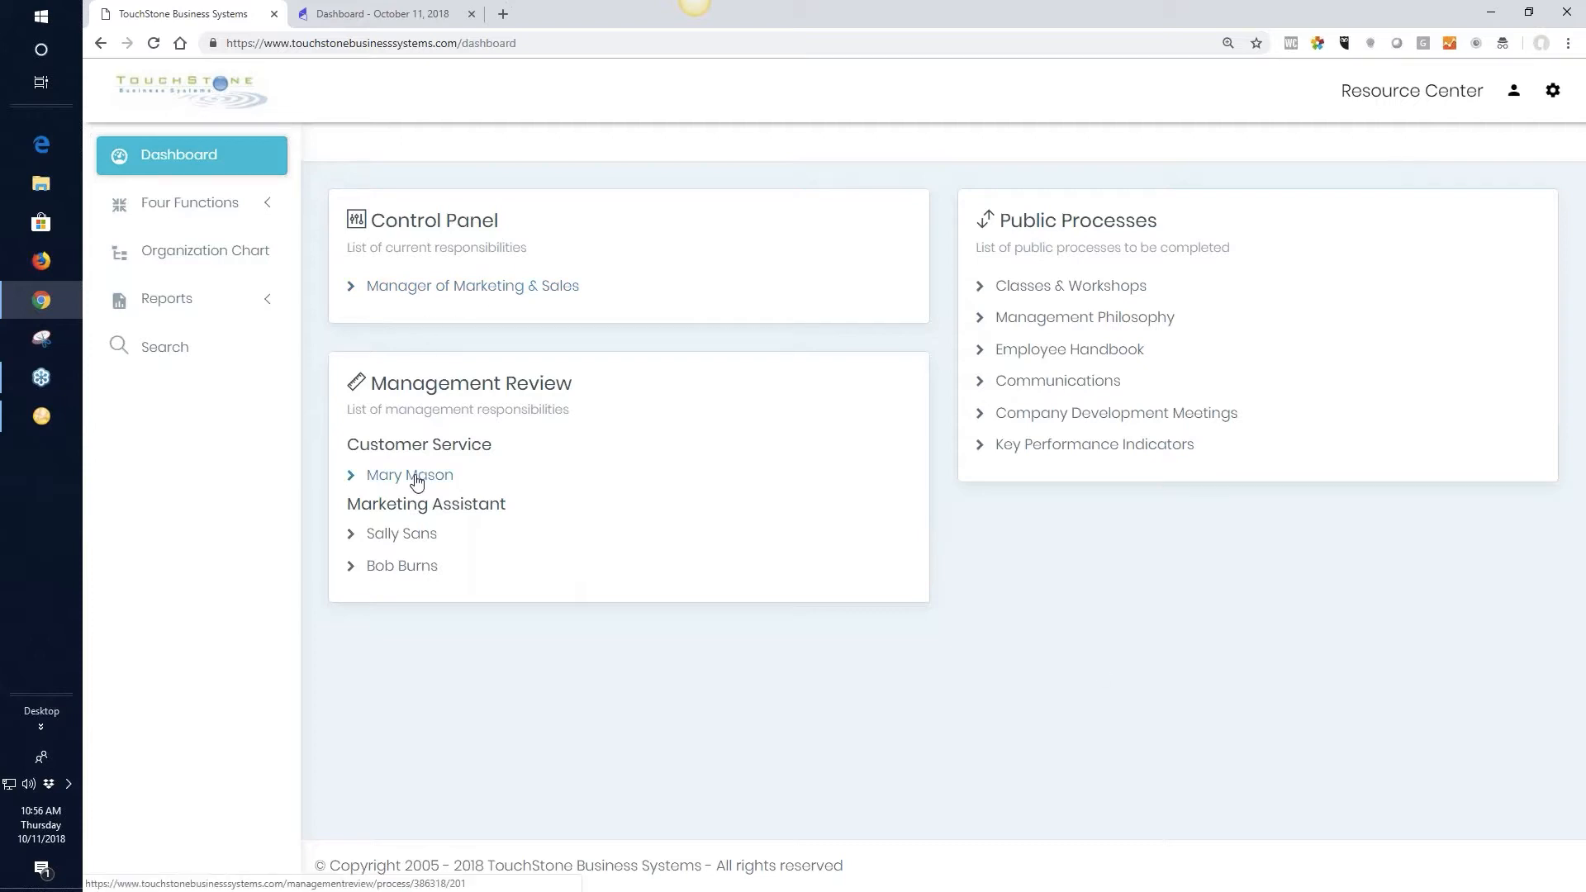
click(480, 294)
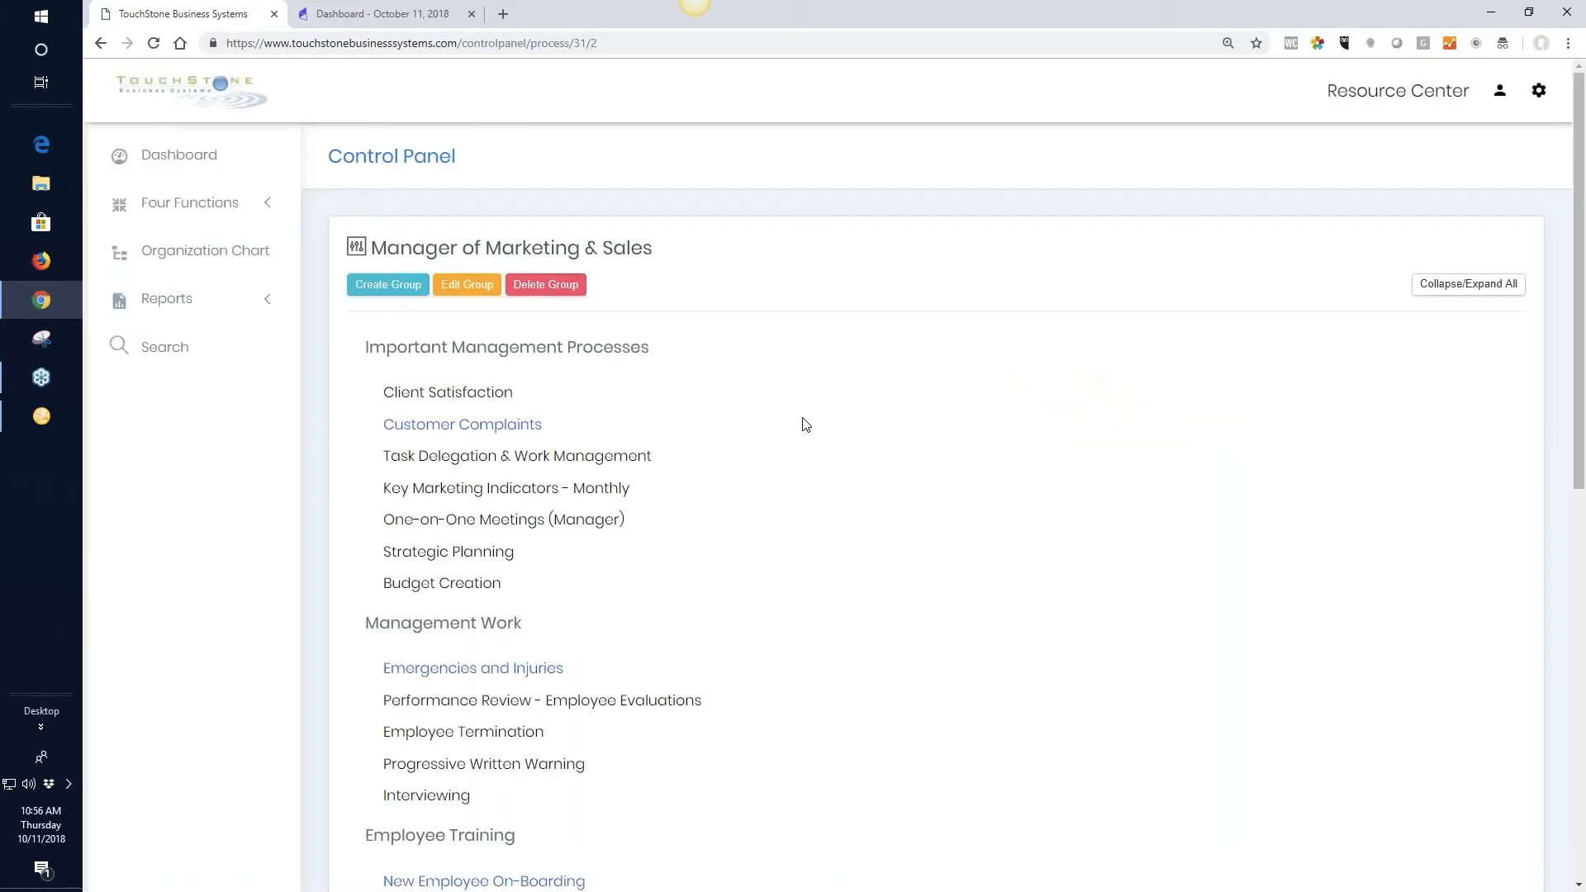
click(489, 428)
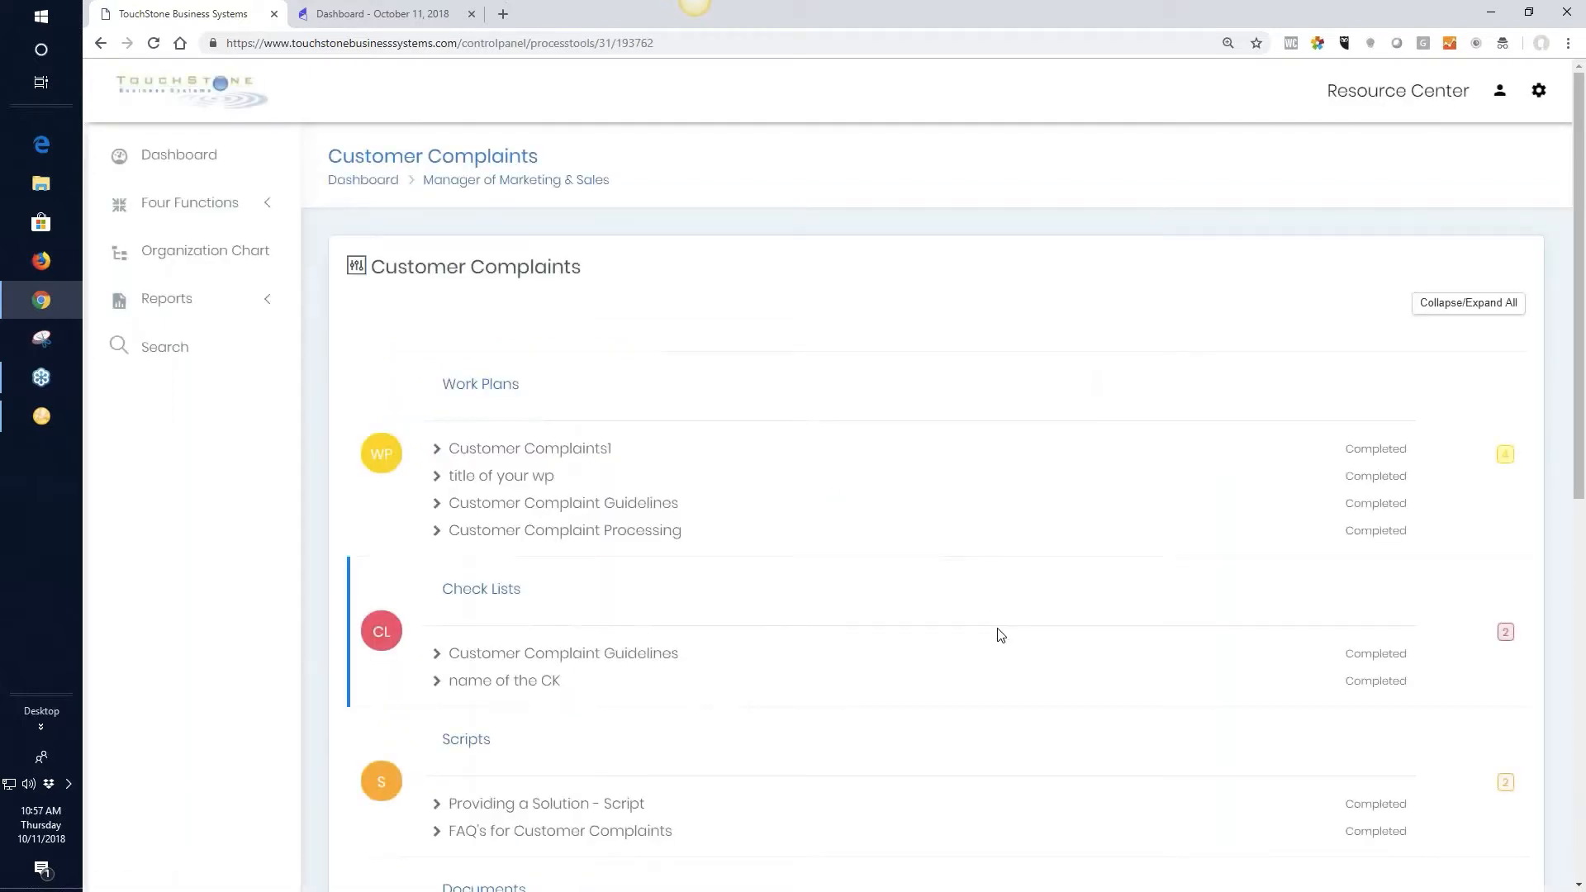
scroll(955, 494, down, 7)
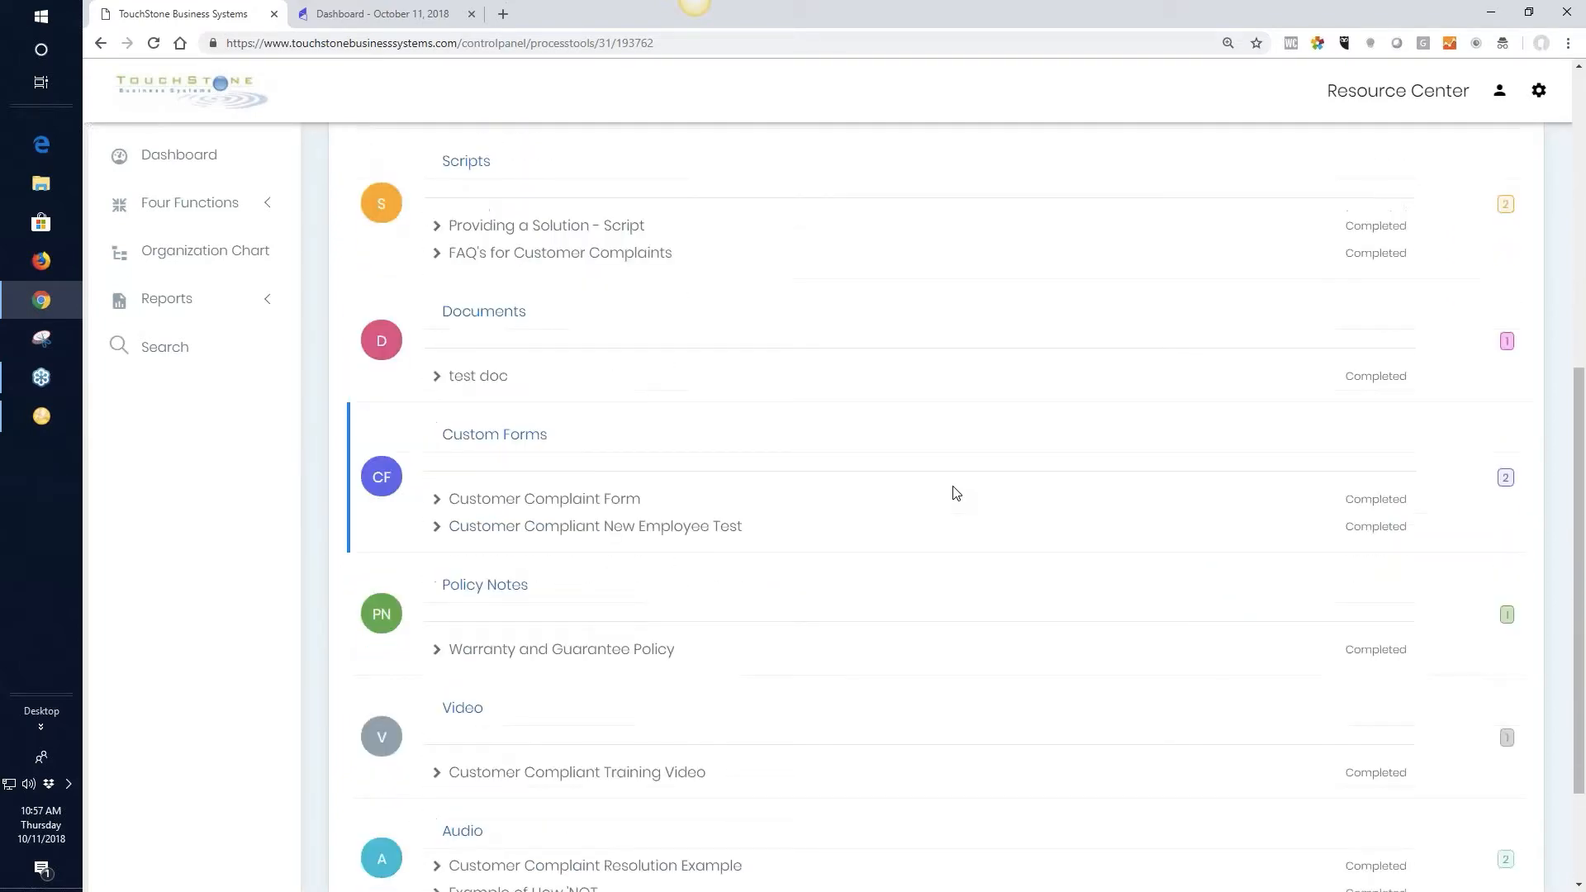
scroll(956, 493, up, 3)
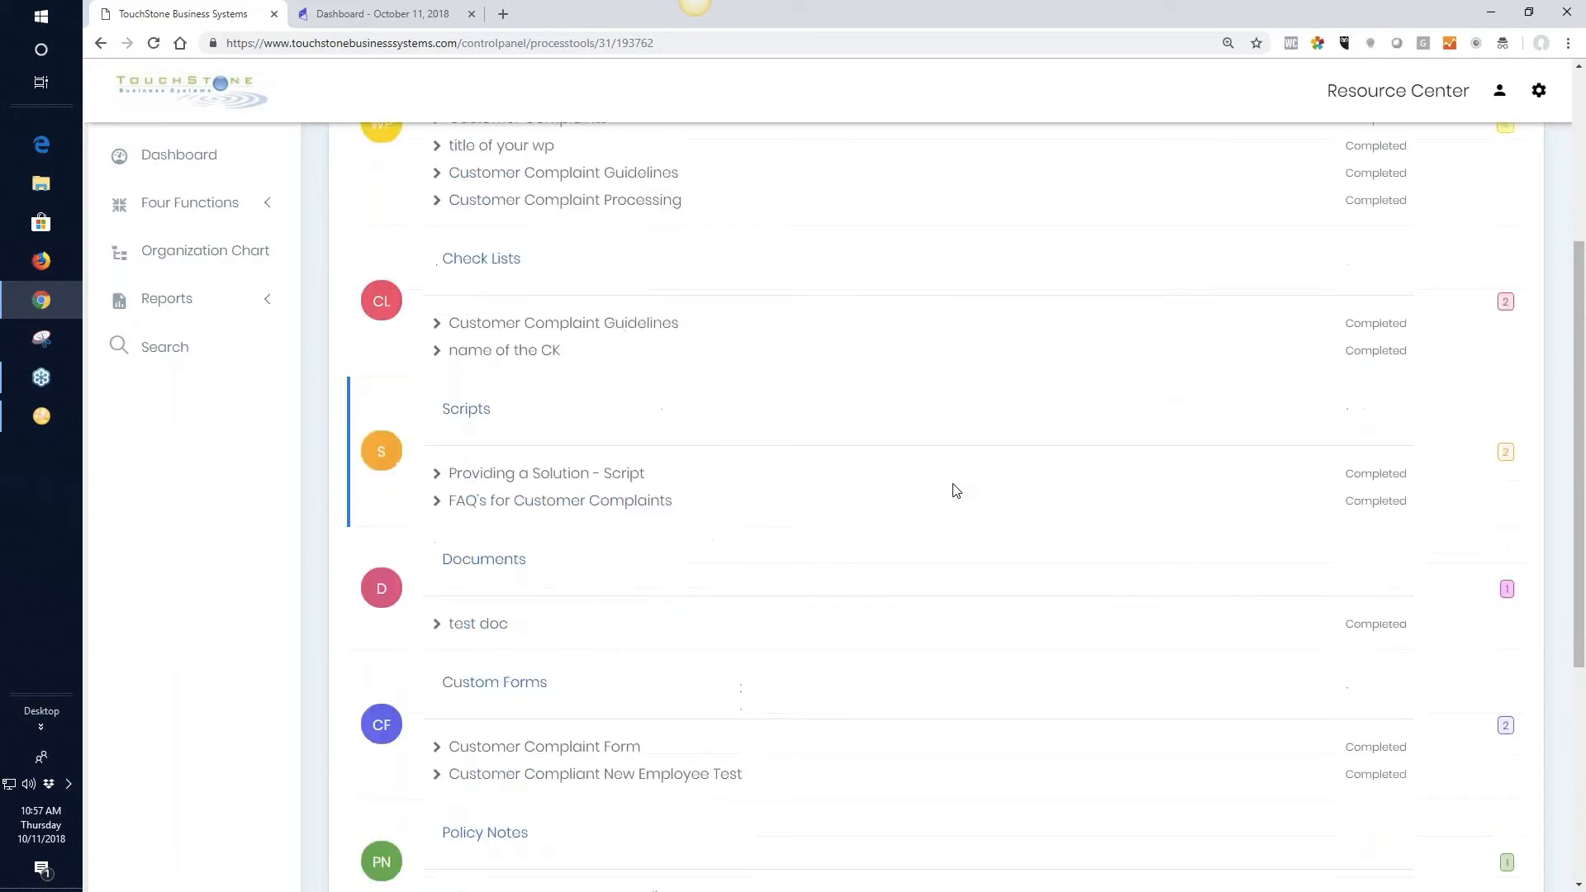
scroll(956, 491, up, 4)
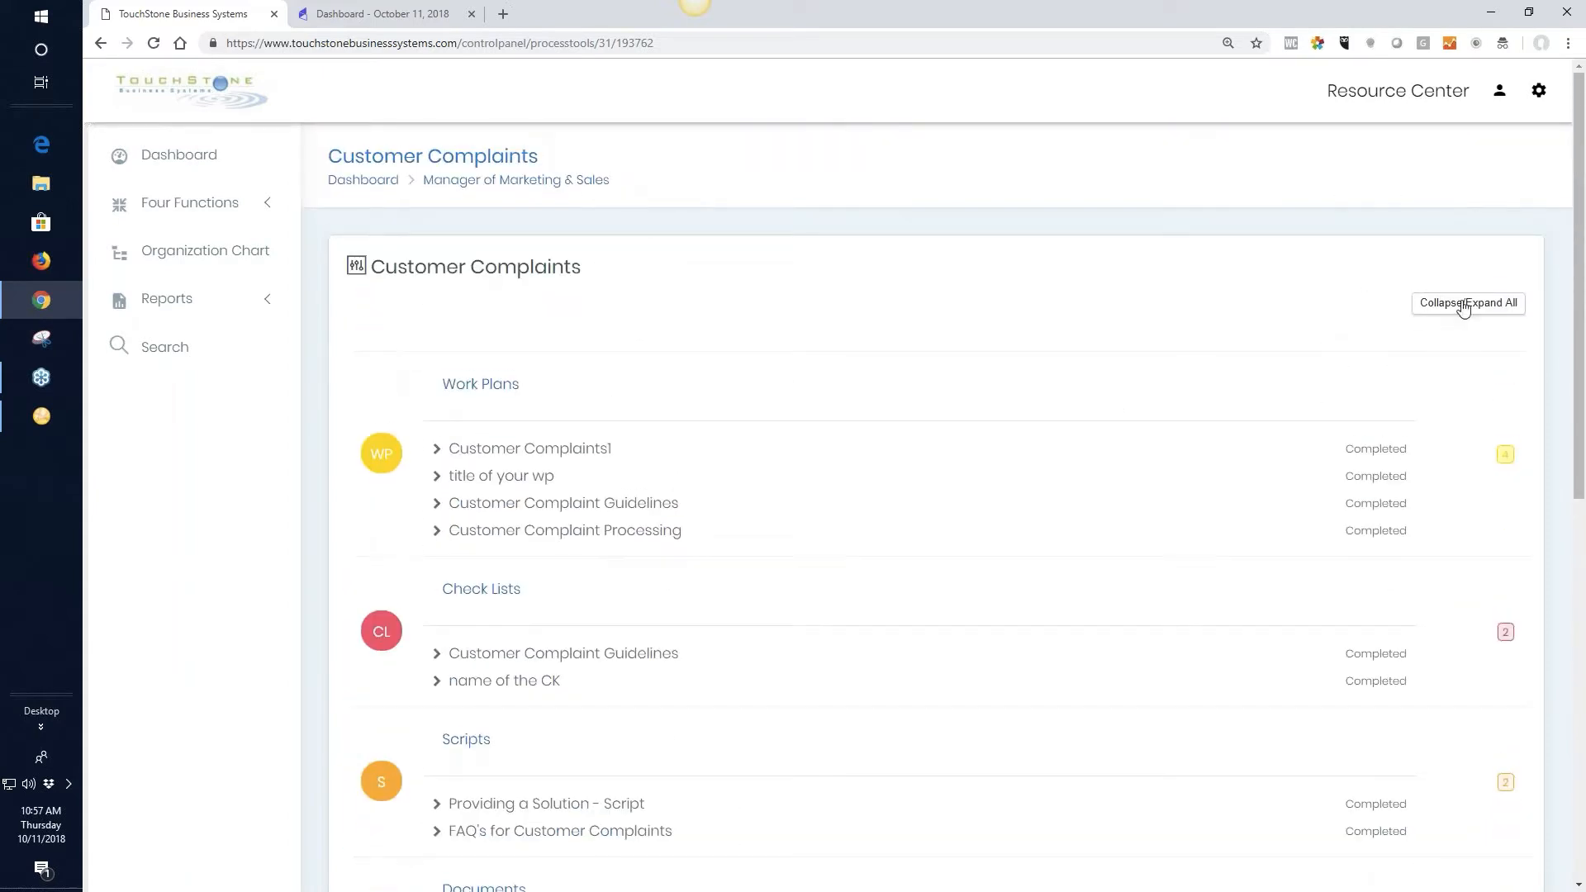
Collapse all process tool groups, expand only the Check Lists group and open its Customer Complaint Guidelines check list
click(1463, 306)
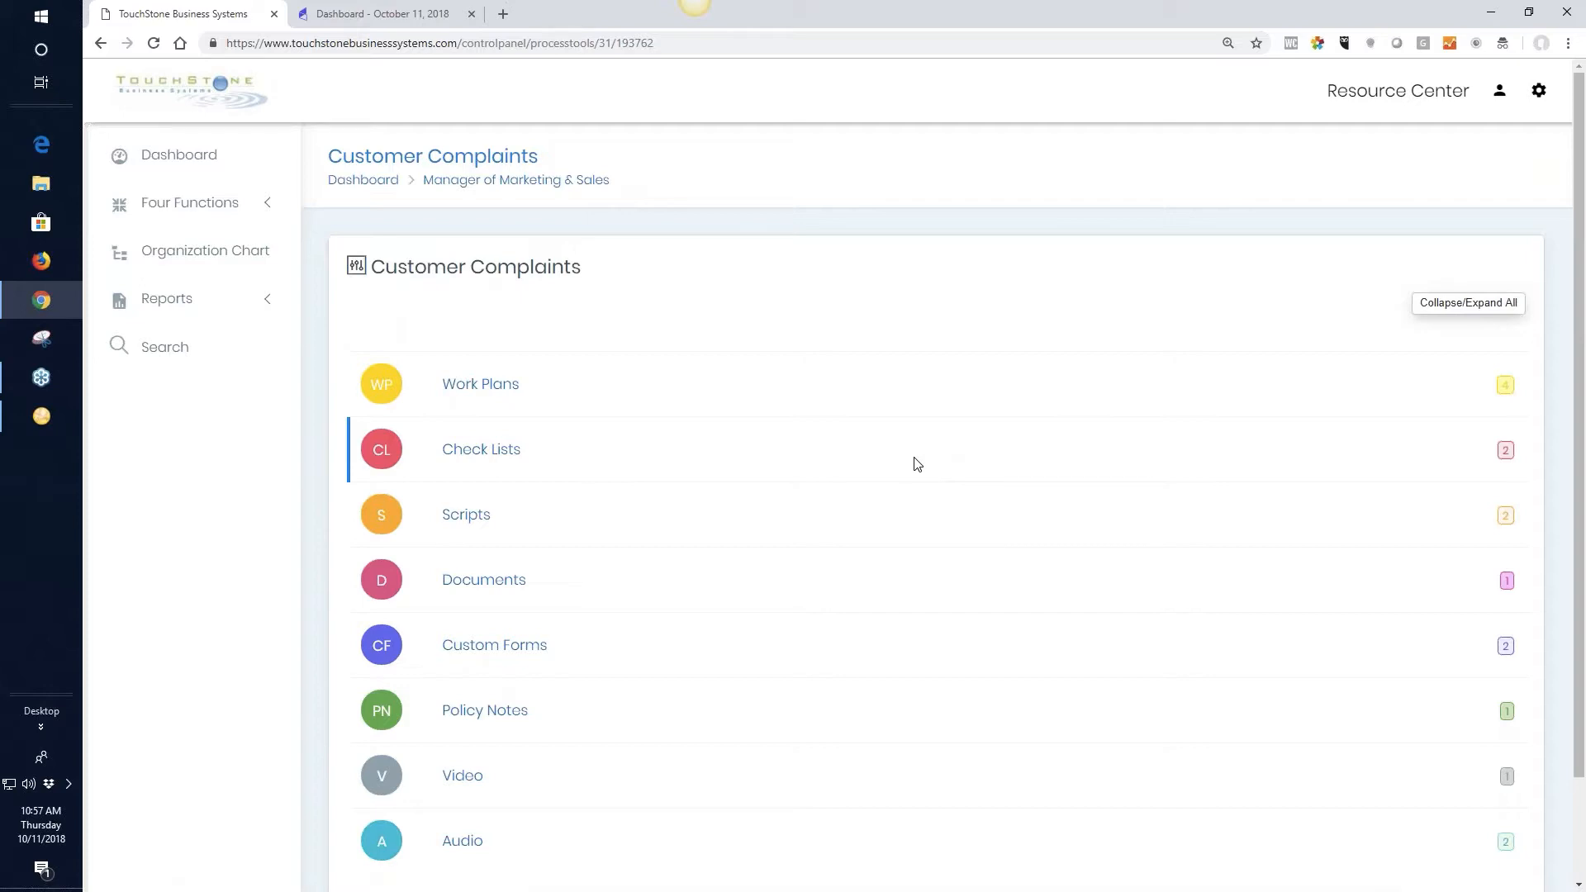
click(450, 453)
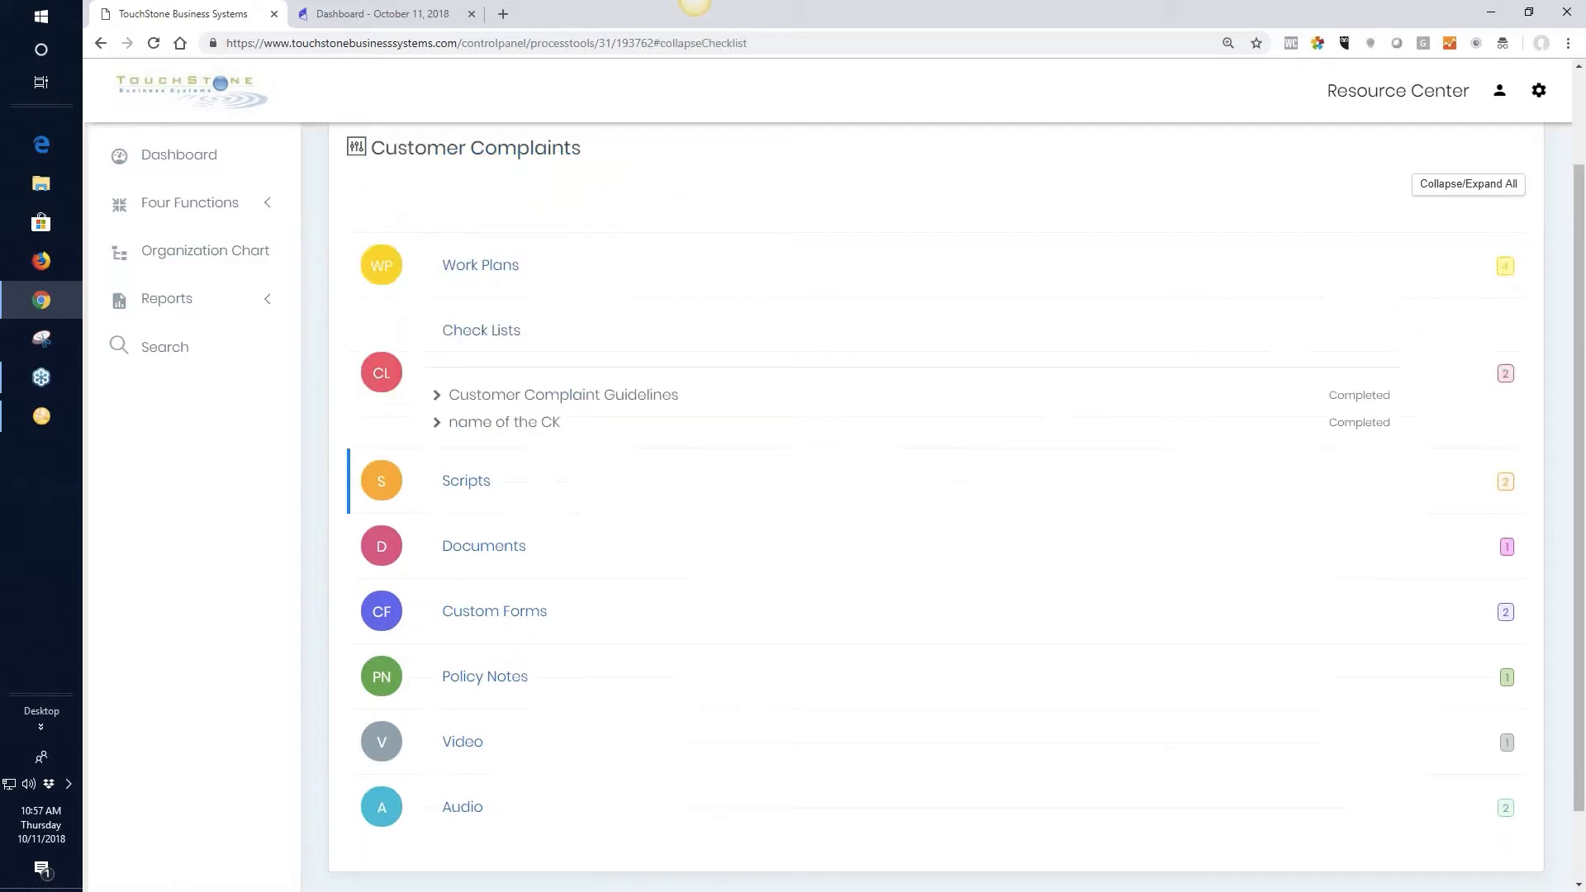
click(590, 405)
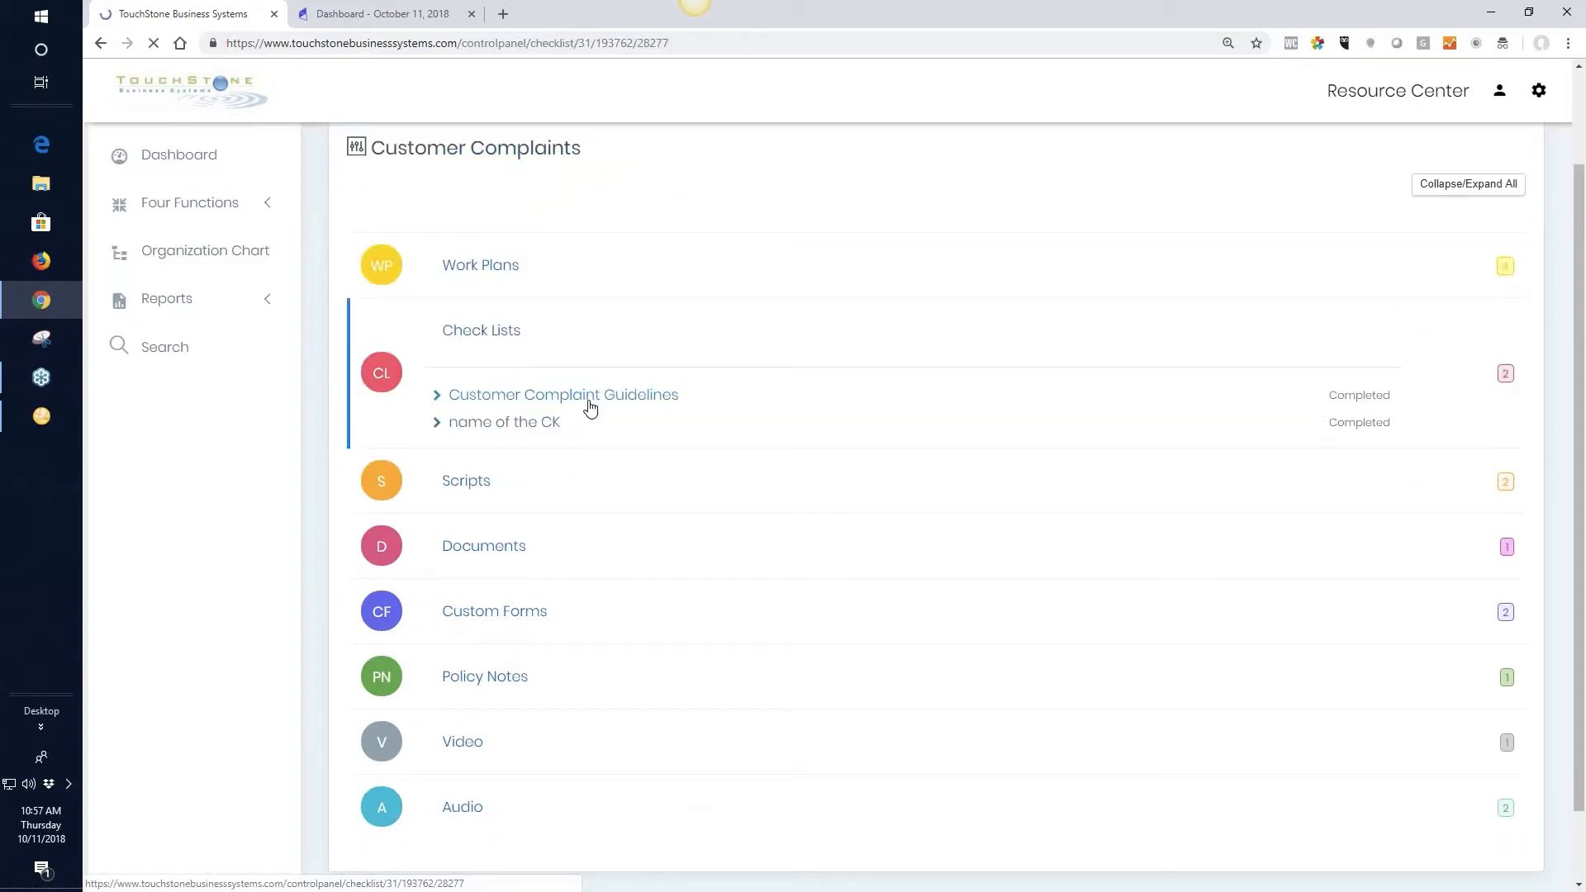
Enter "name" as the Save As title of the Customer Complaint Guidelines check list and leave the notes blank
click(449, 334)
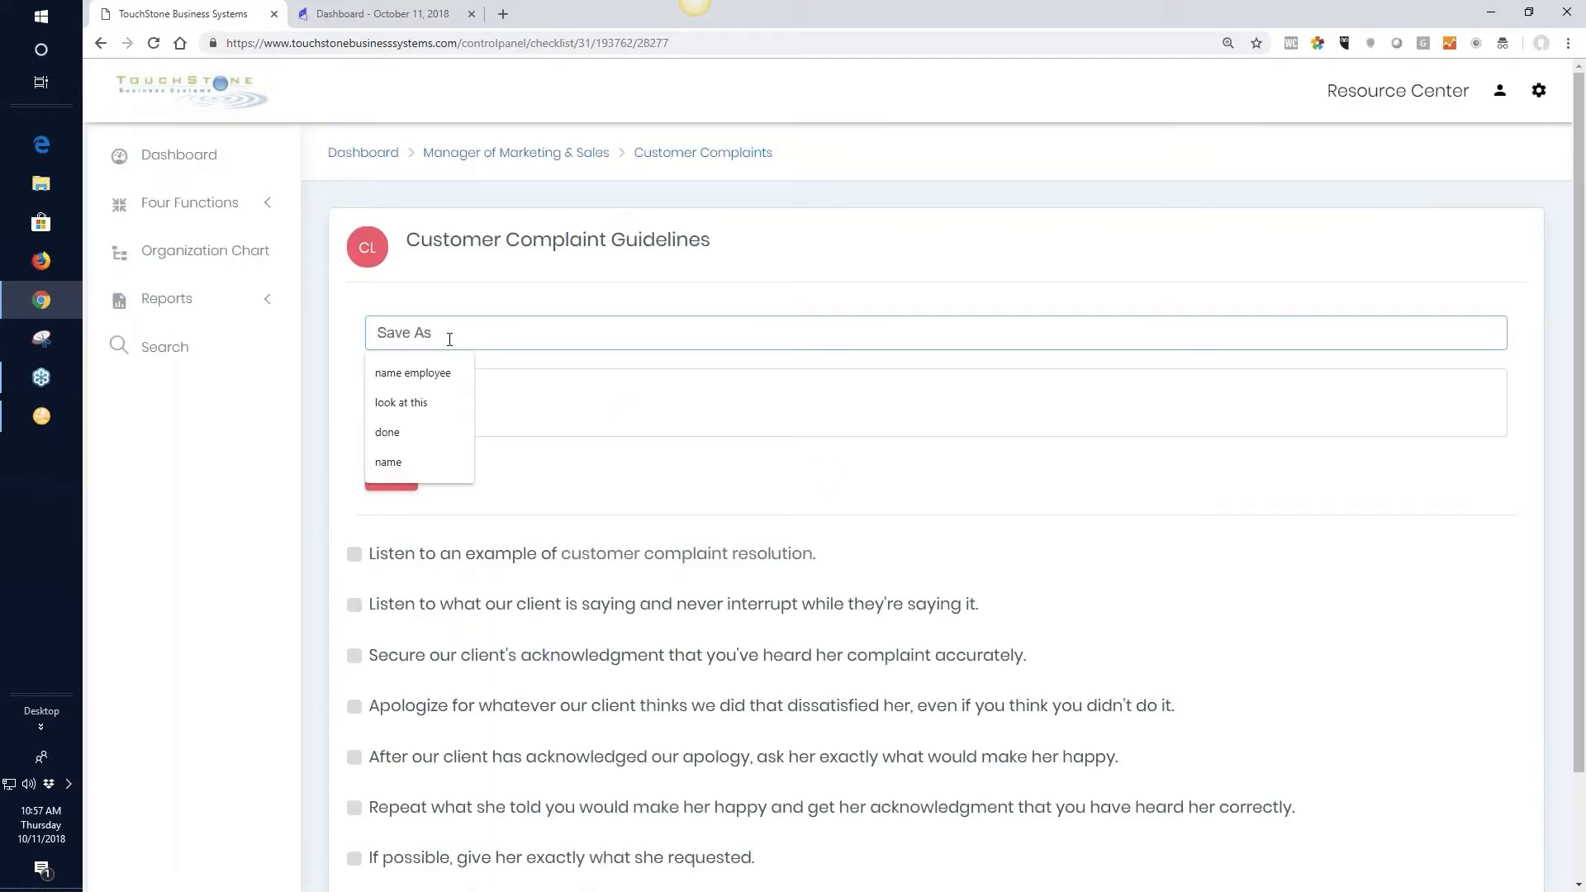
text(name)
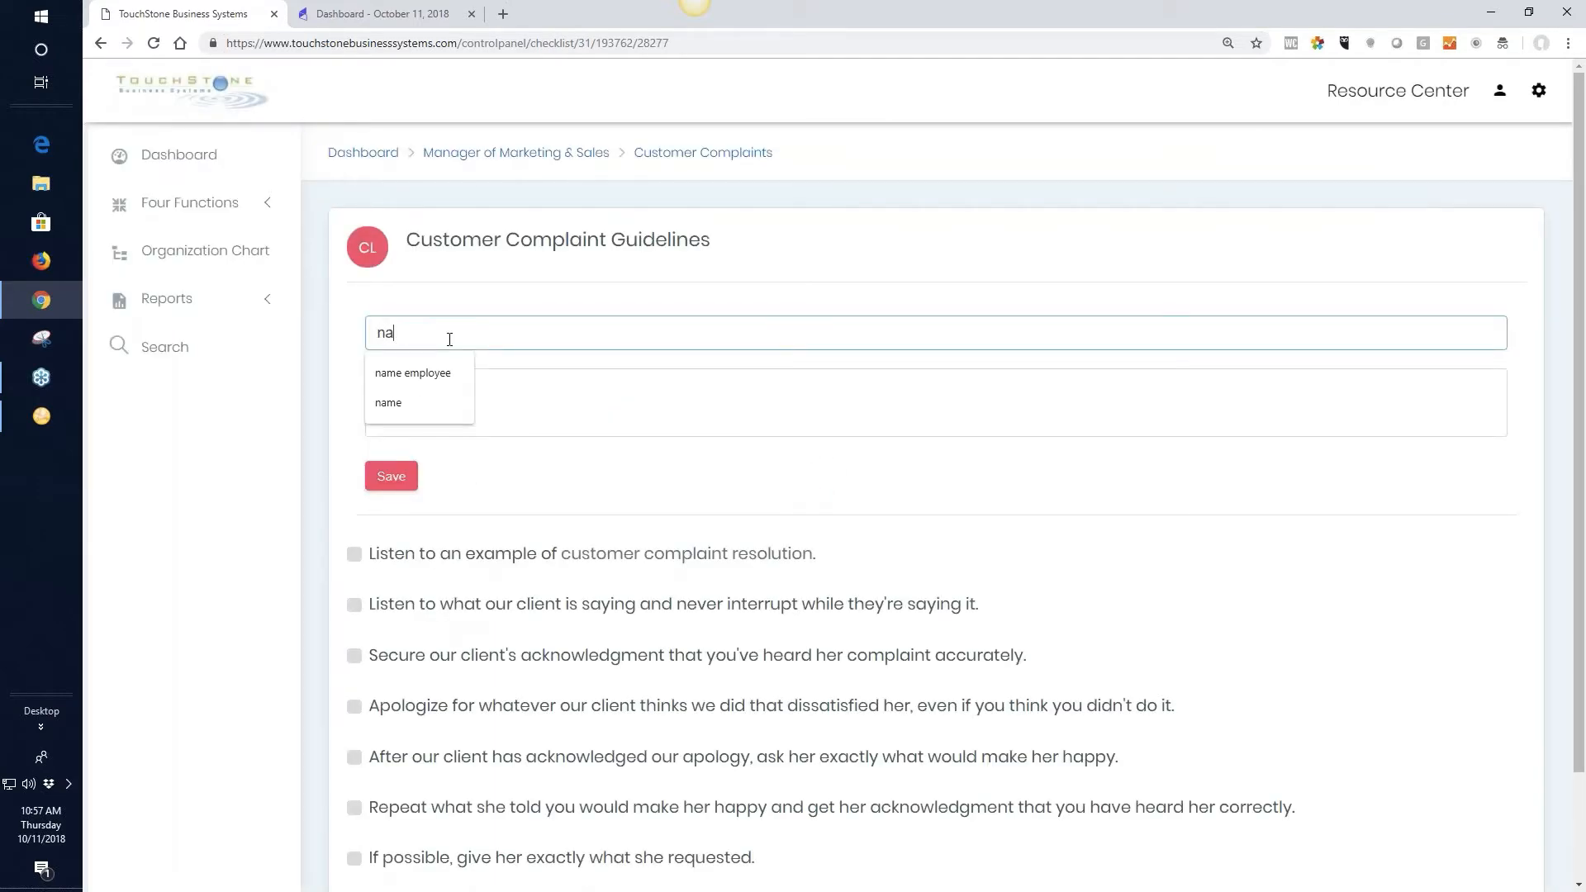
click(603, 401)
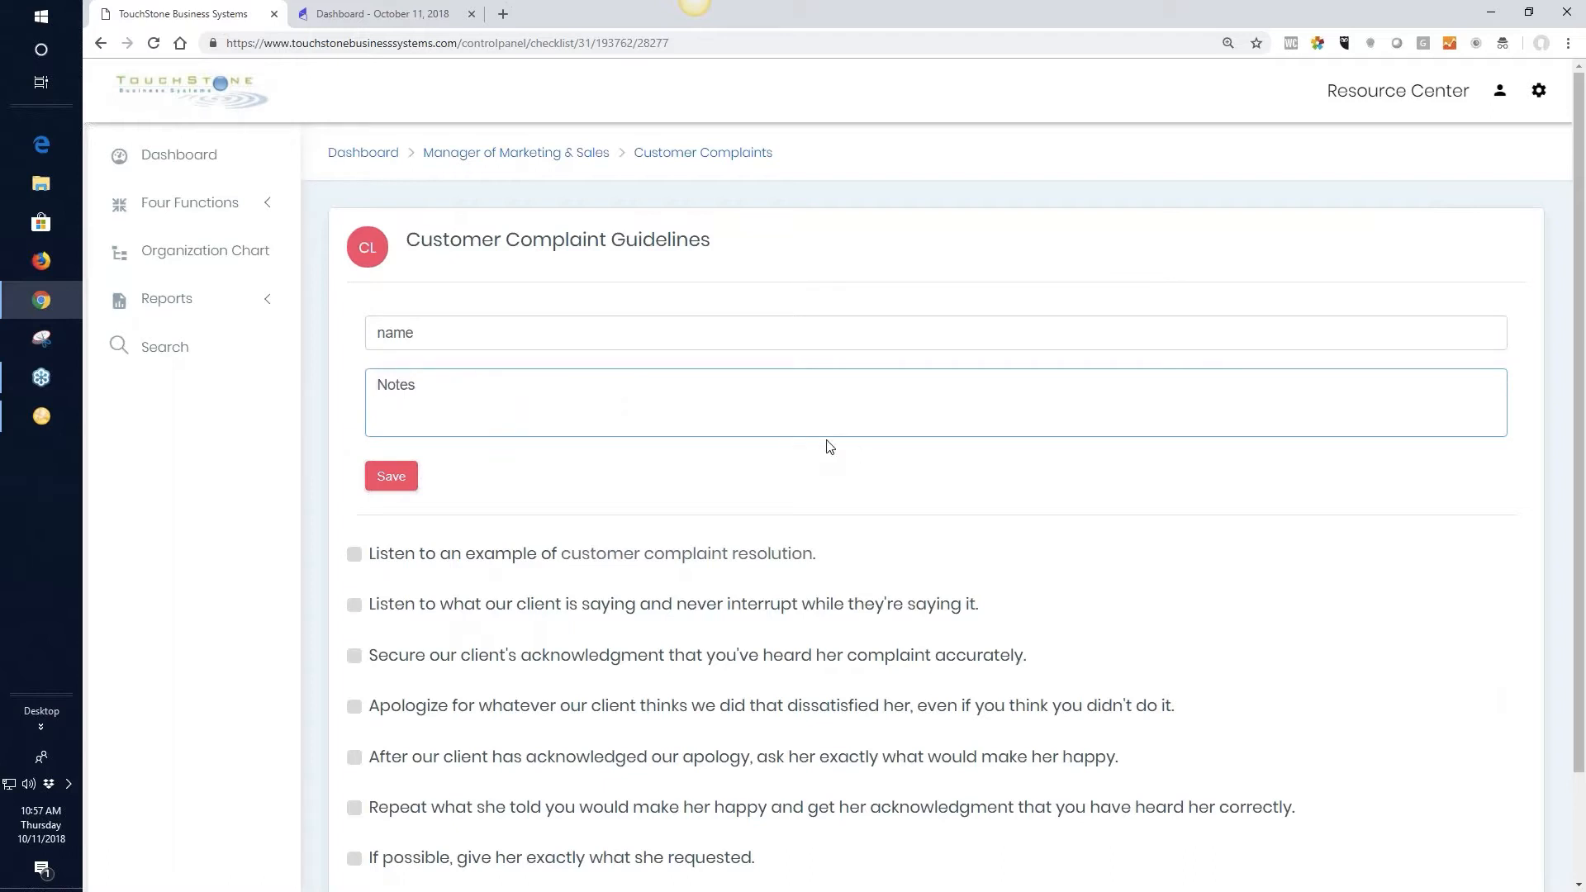
Tick all seven items of the Customer Complaint Guidelines check list and save it as completed
click(355, 556)
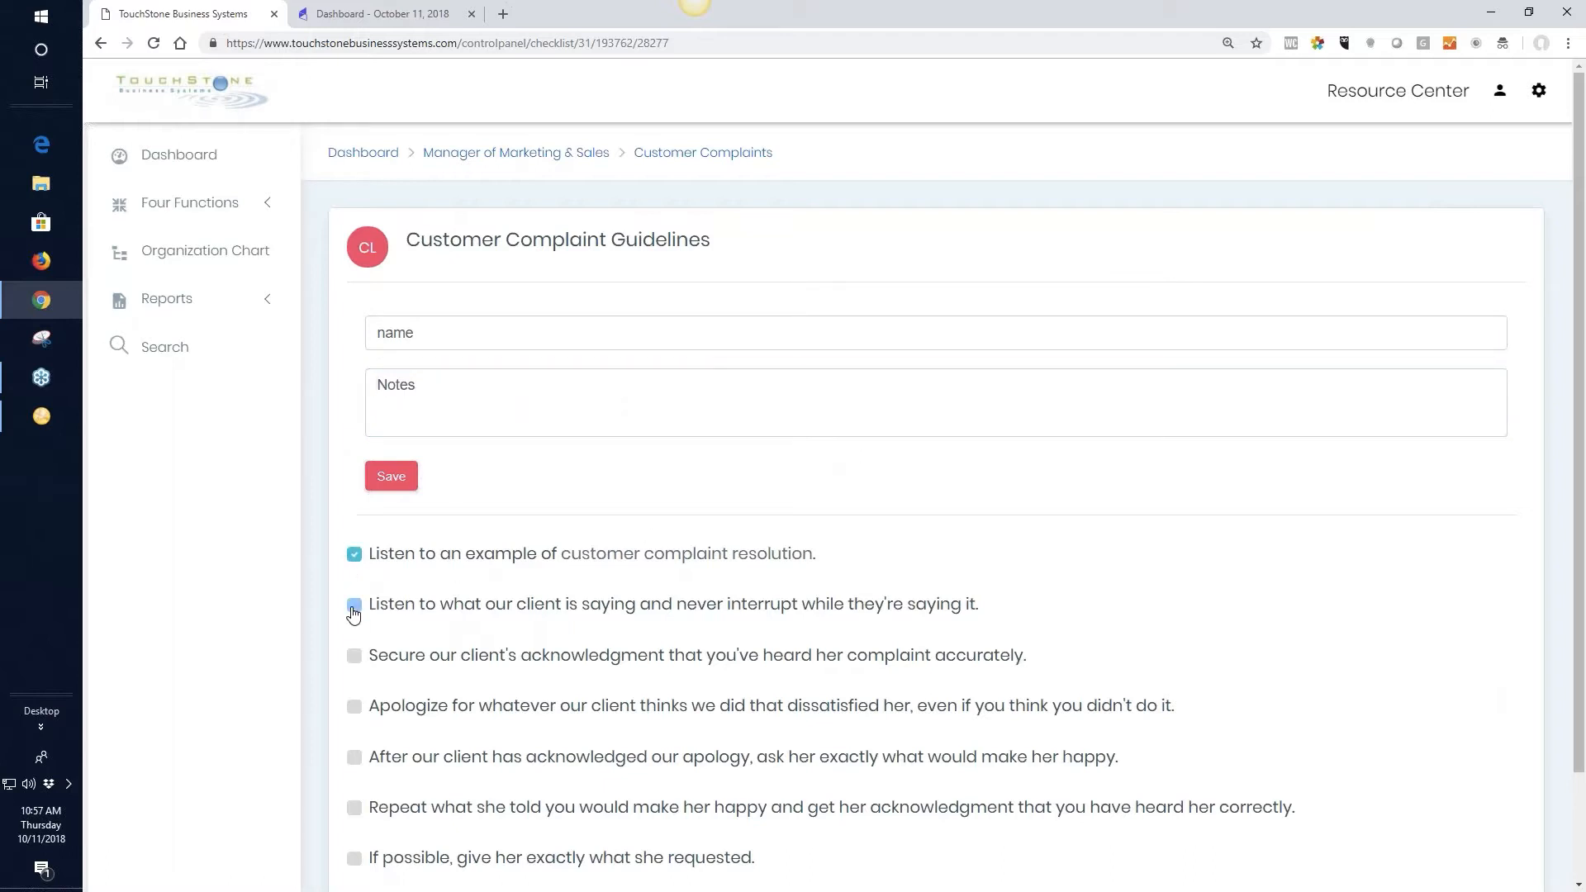
click(354, 607)
click(354, 658)
click(355, 707)
click(354, 759)
click(354, 808)
click(352, 859)
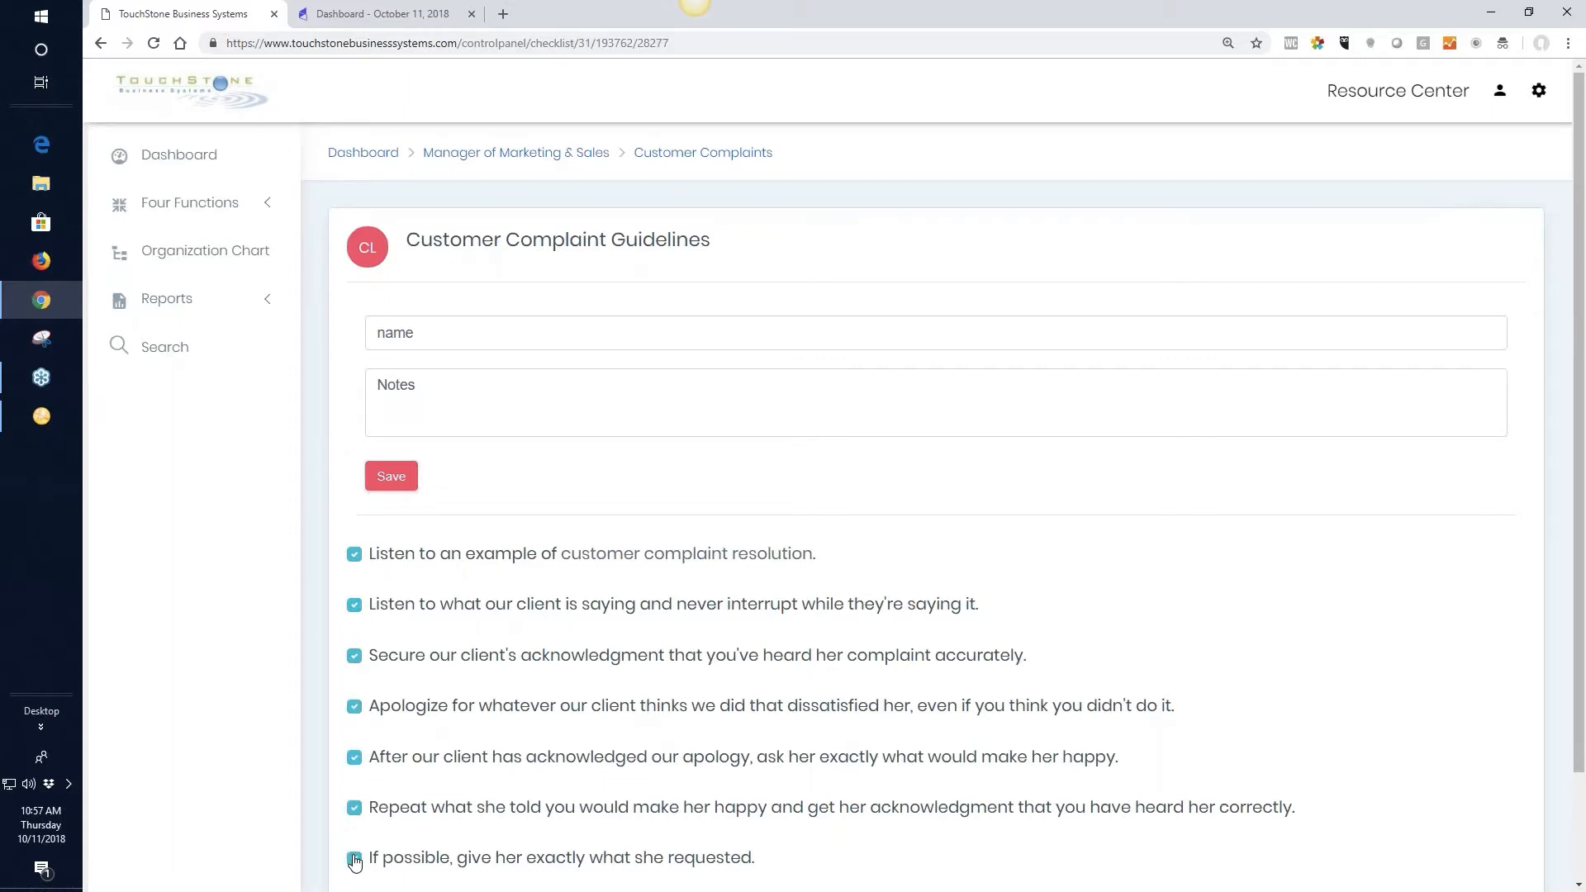
click(392, 481)
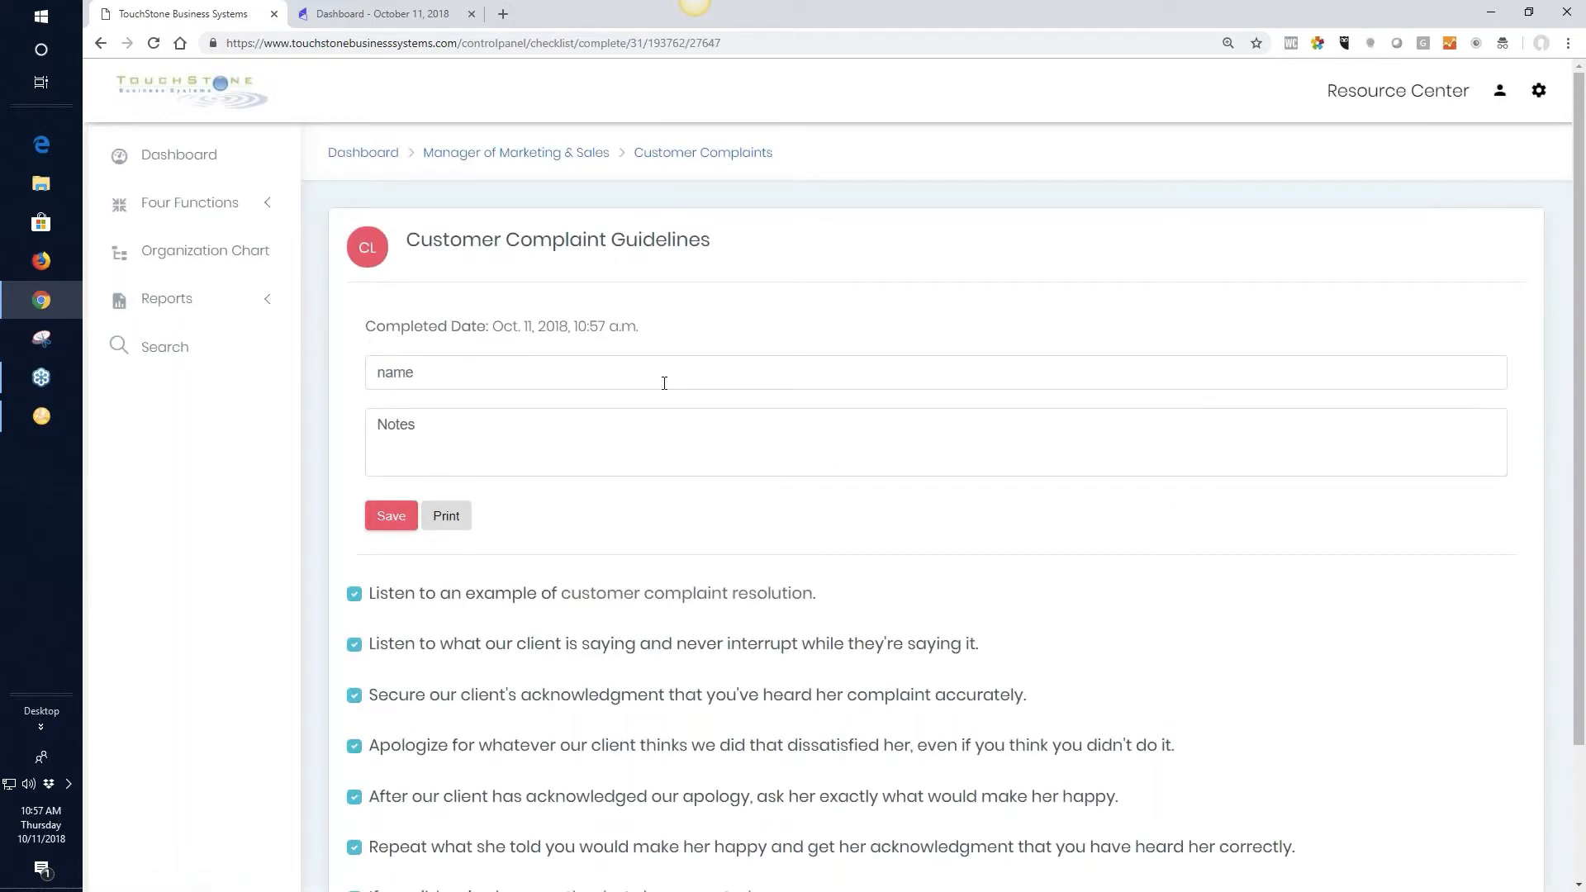
View the printable version of the completed Customer Complaint Guidelines check list and return to the Customer Complaints process tools
click(449, 521)
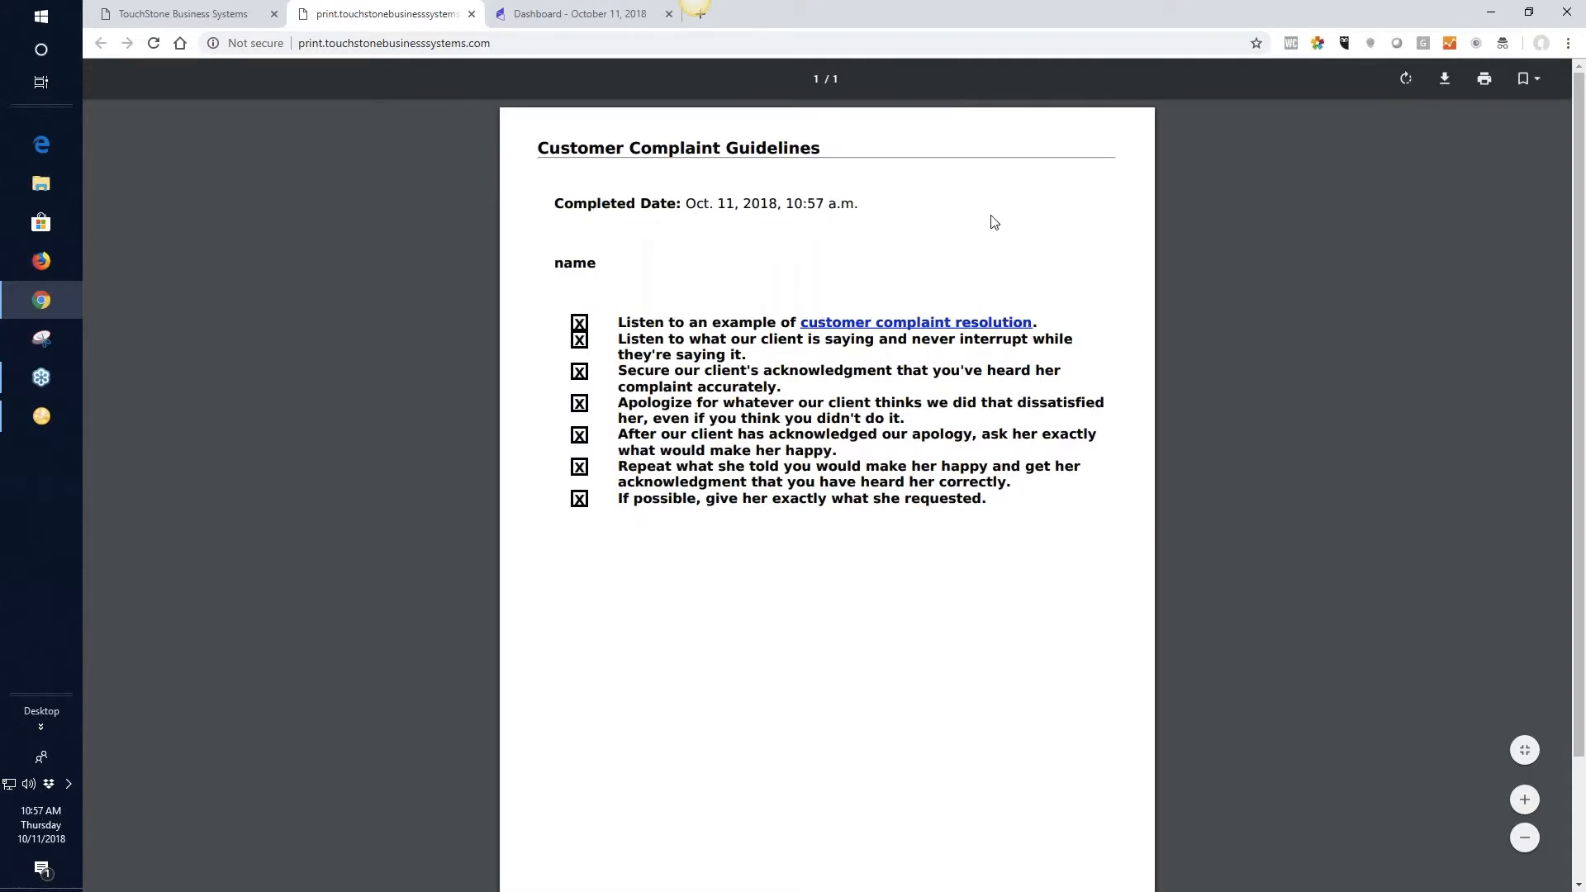
click(199, 14)
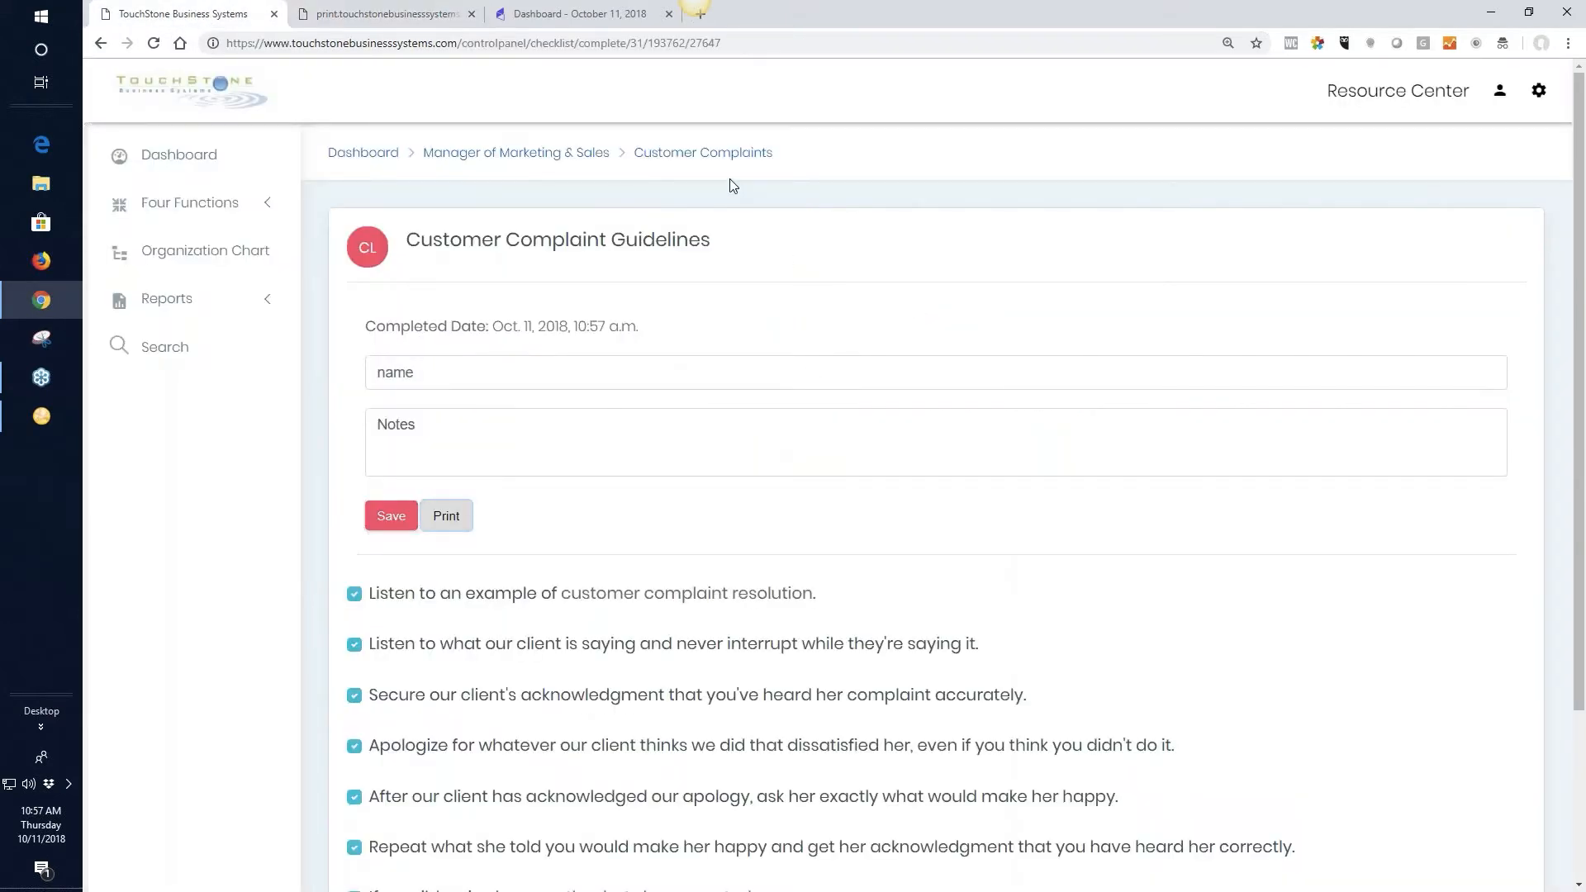
click(674, 161)
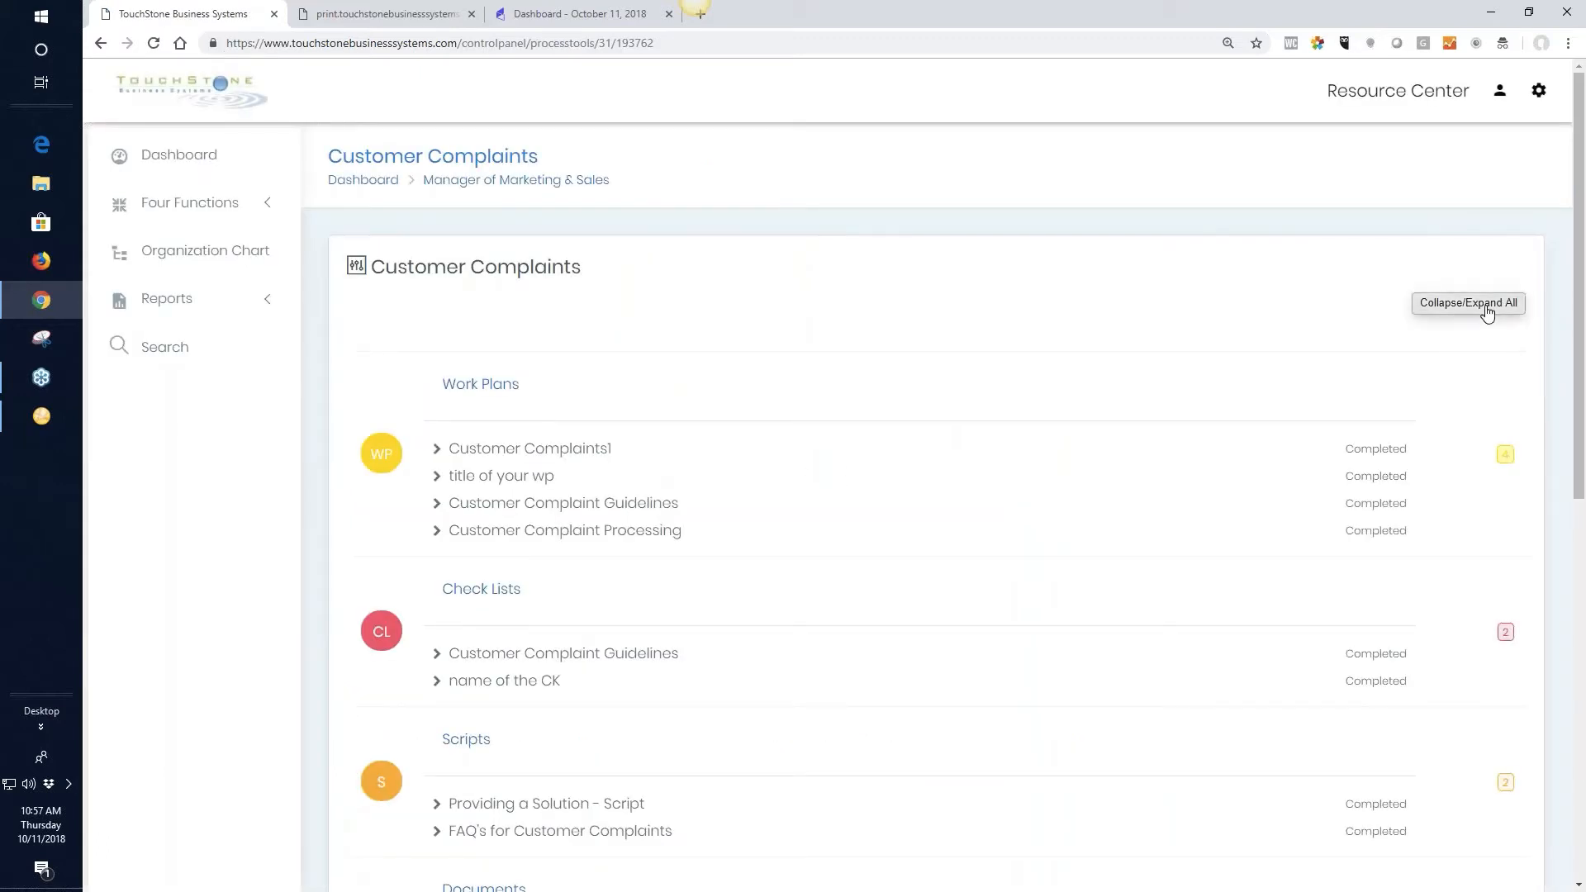
Collapse all tool groups of the Customer Complaints process and expand only Check Lists to view its entries
click(1487, 310)
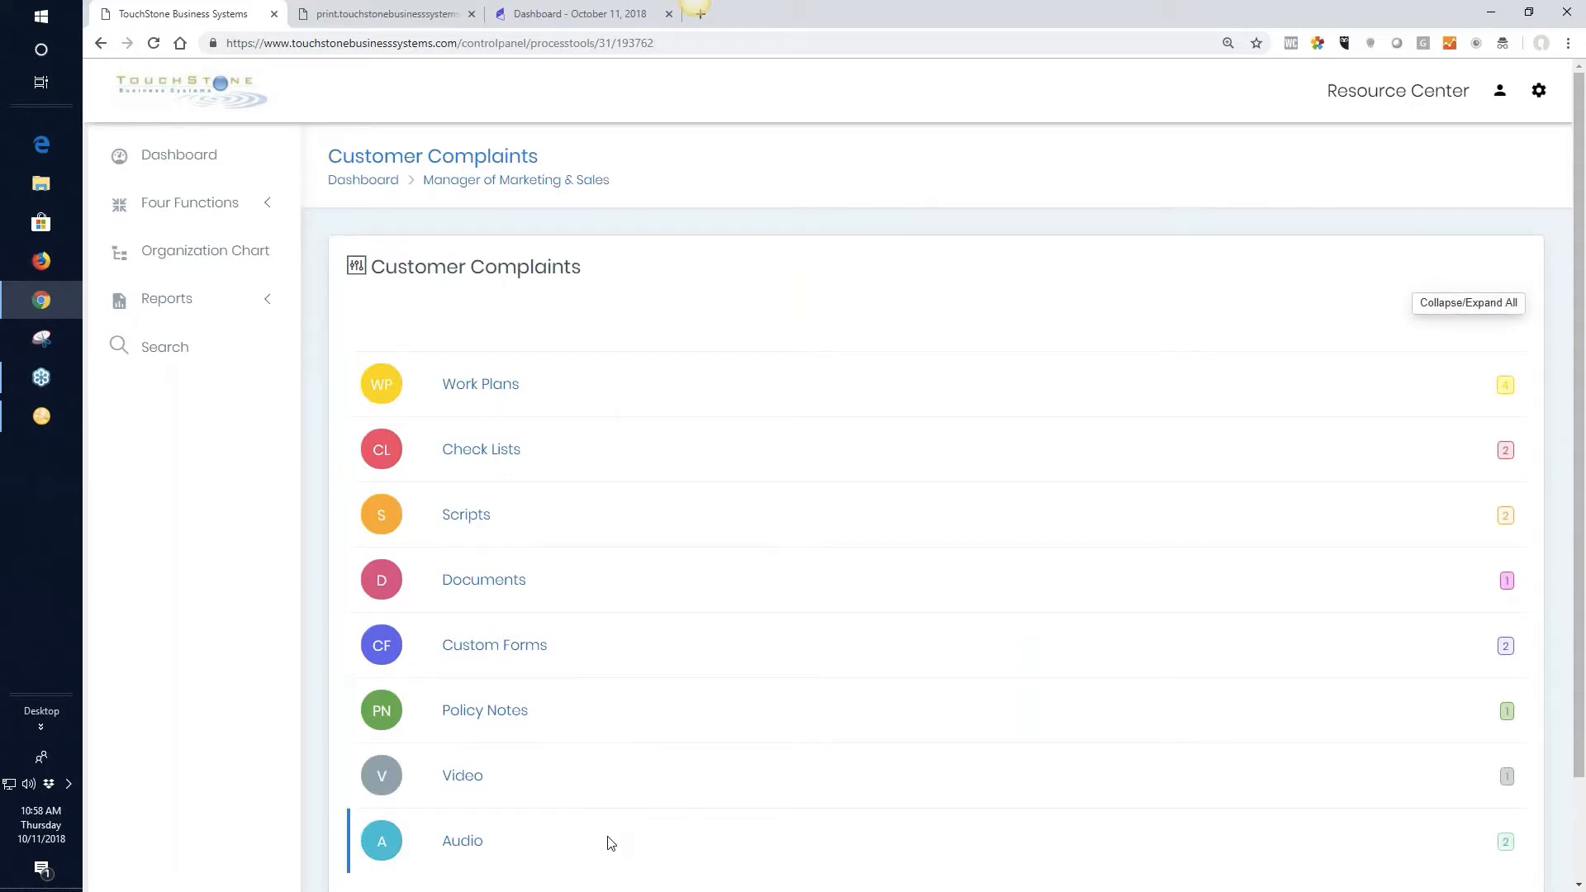
click(491, 457)
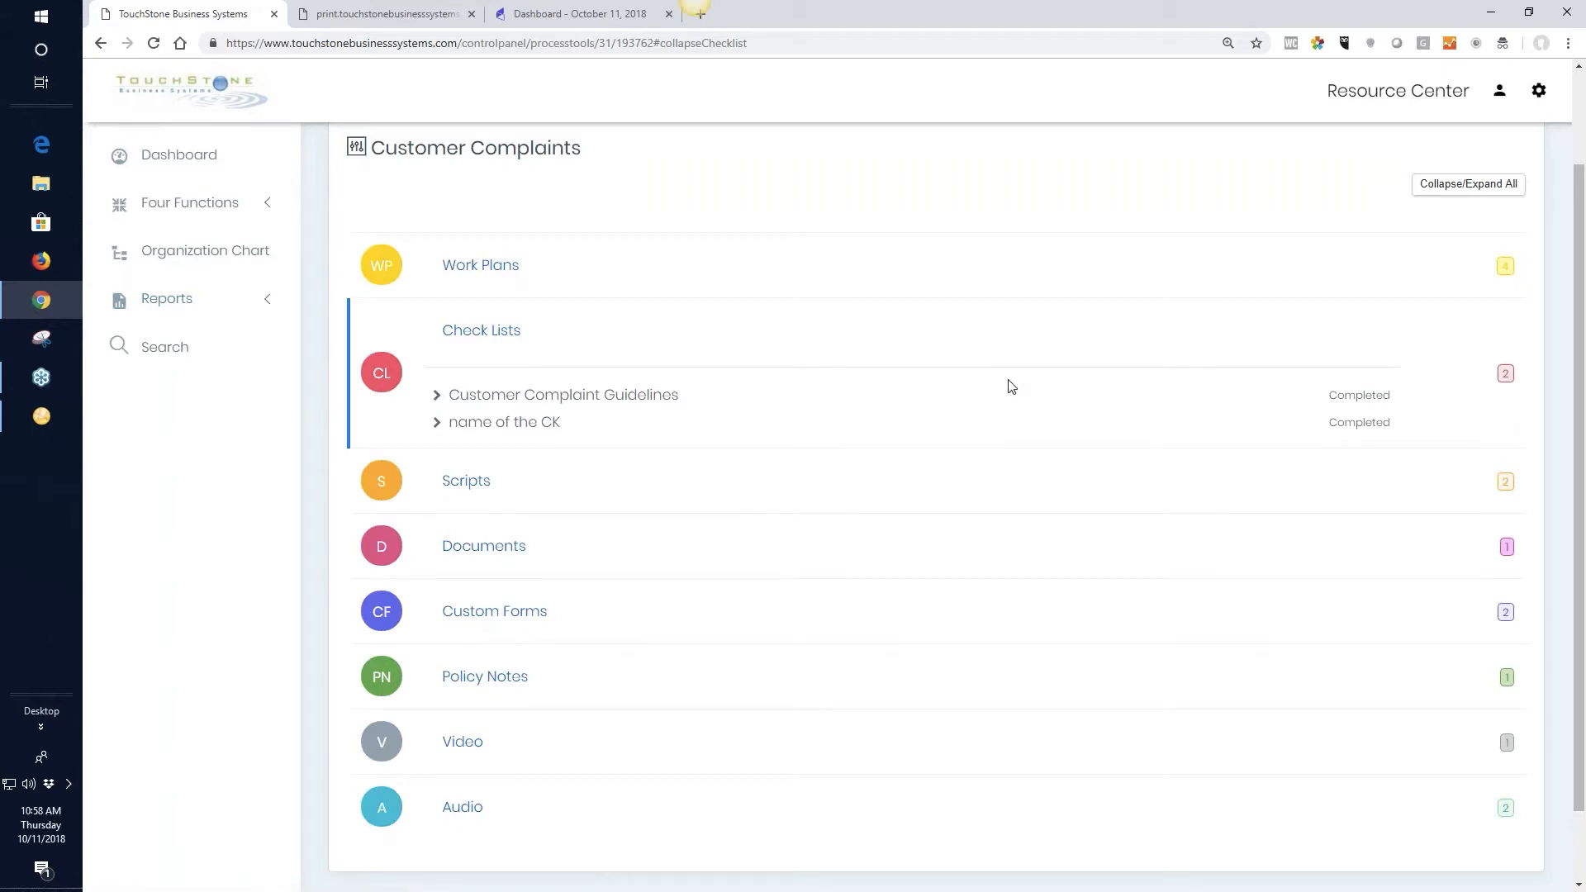
scroll(1016, 395, up, 2)
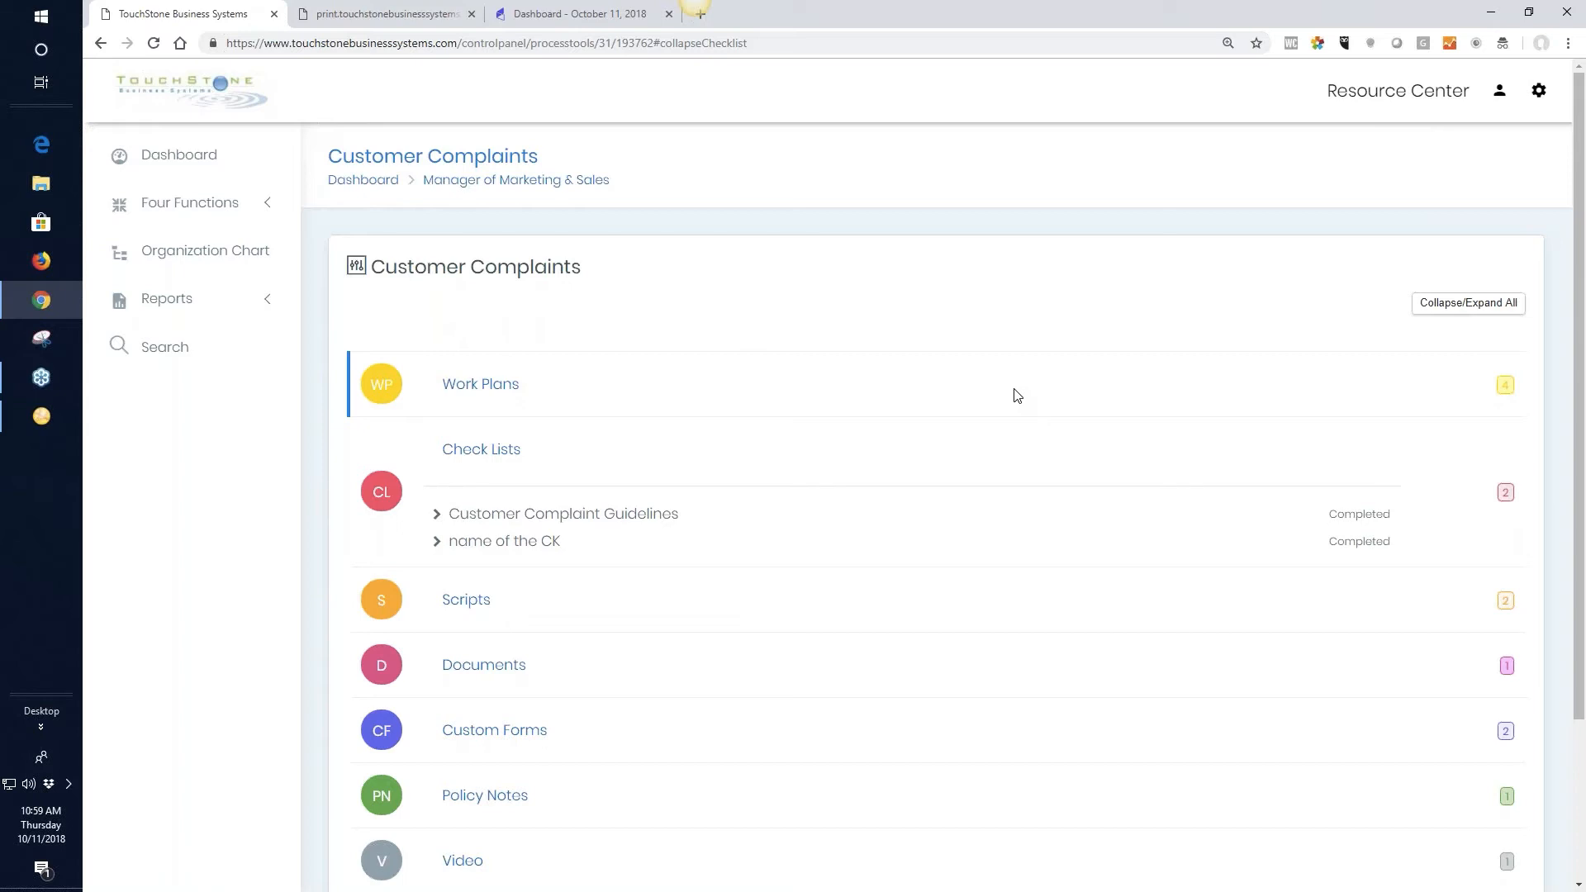
Run a Management Review report for the Customer Service employee, leaving the dates, title and process tool type unfiltered
click(183, 156)
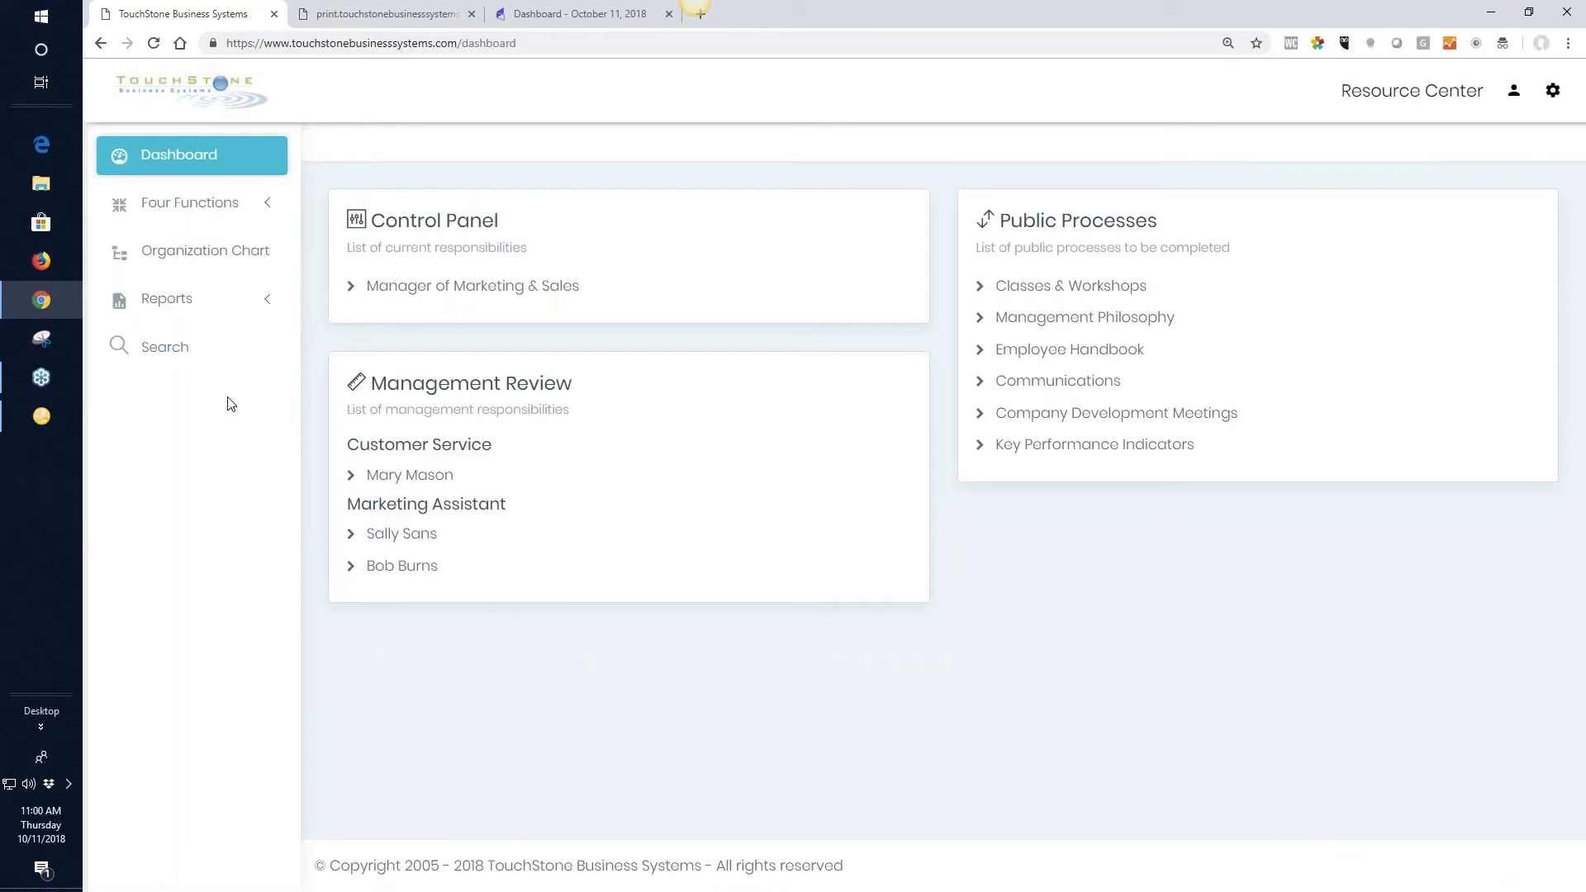
click(168, 307)
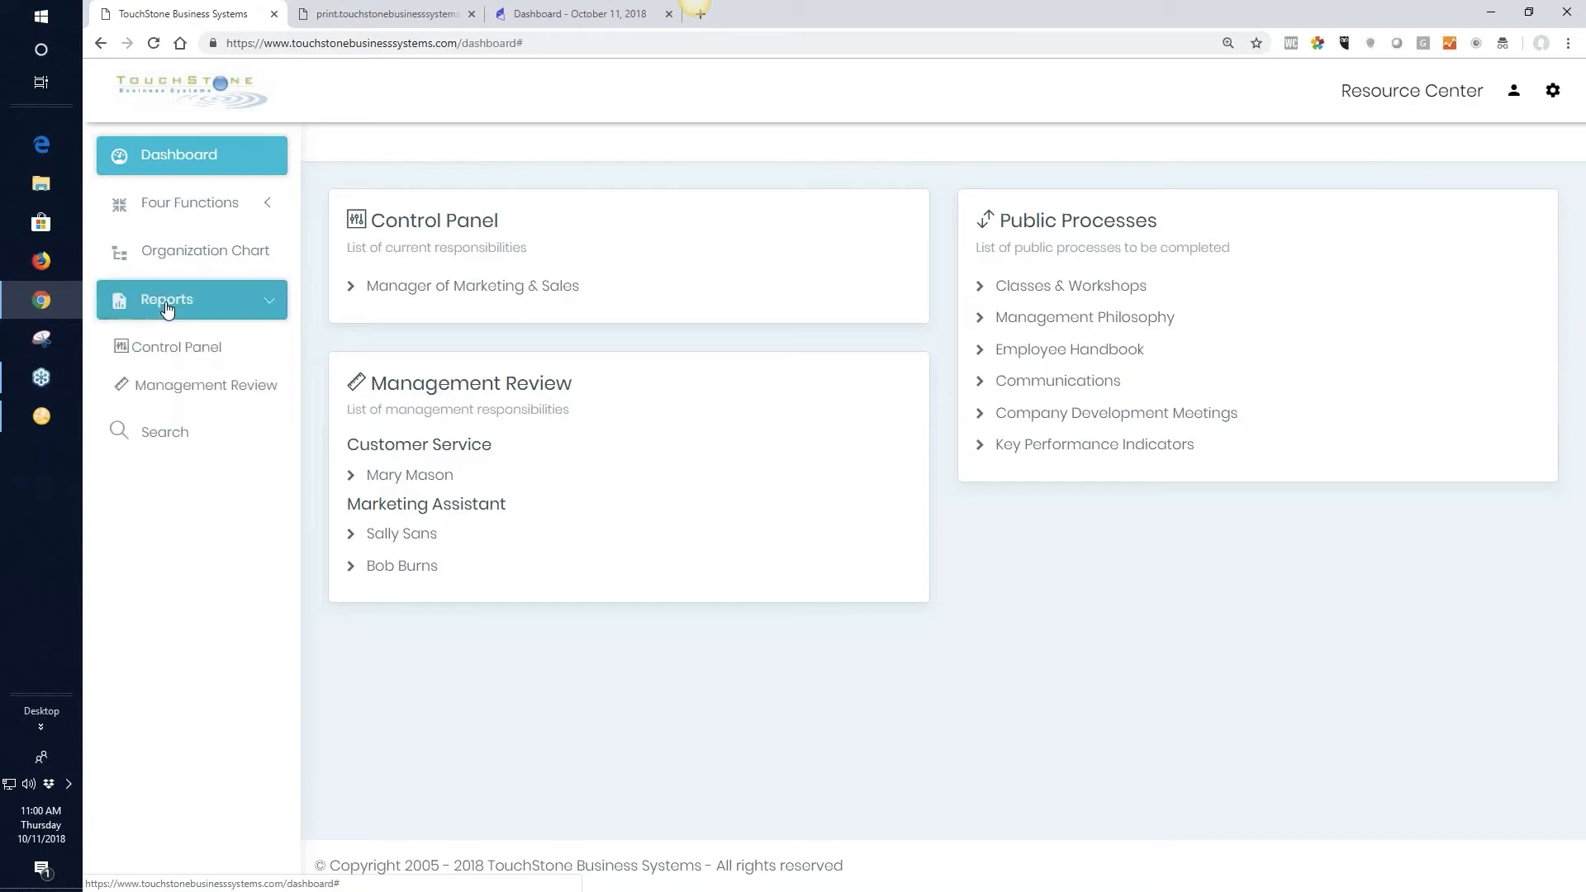
click(177, 393)
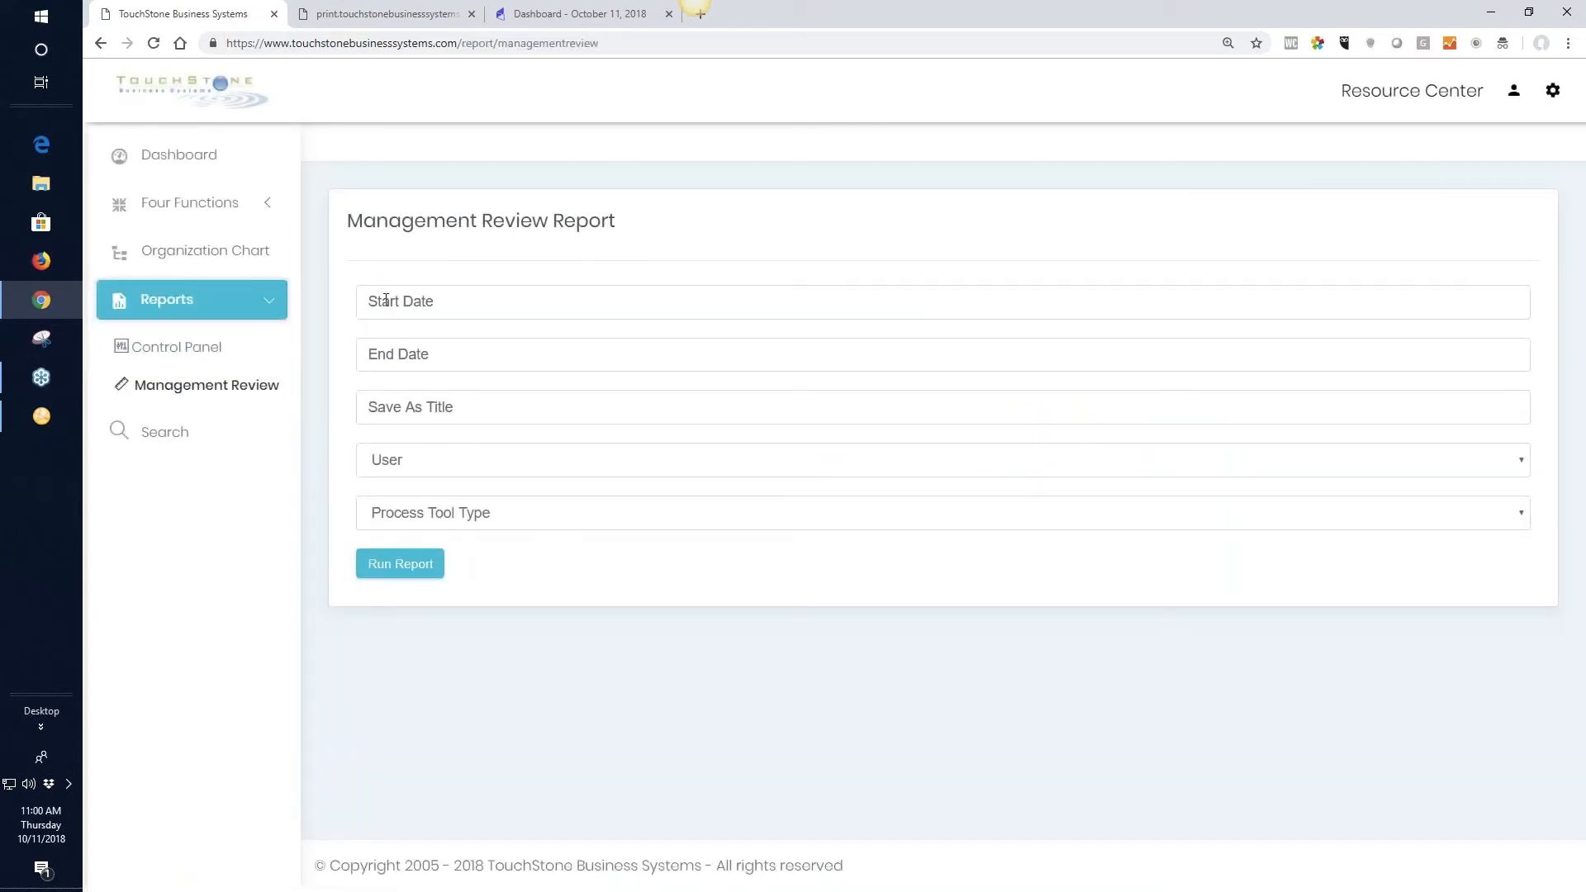
click(399, 301)
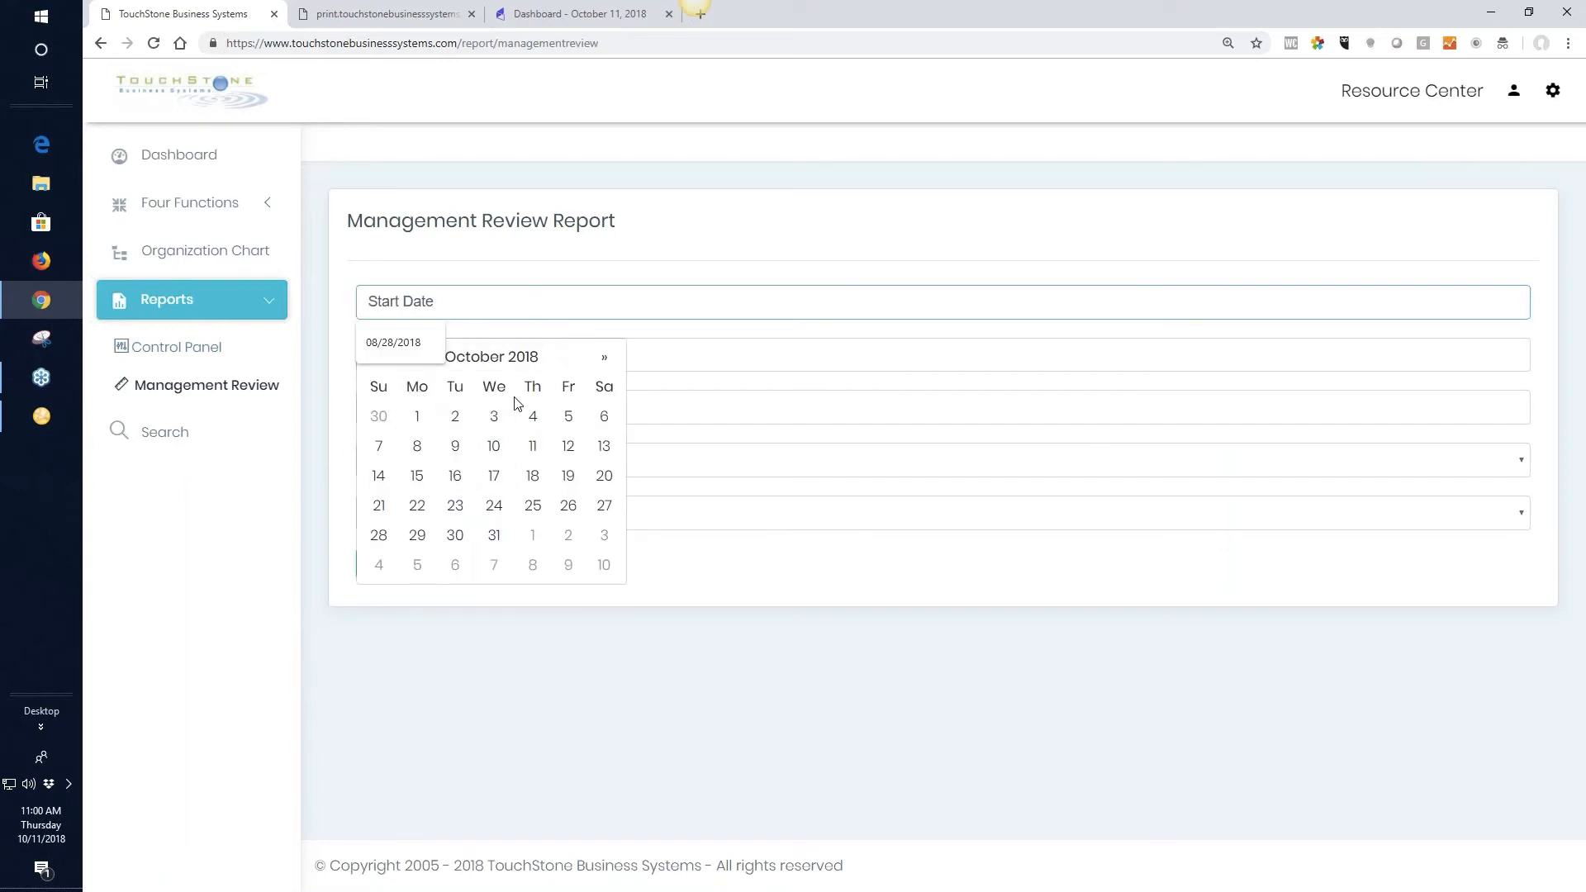
click(861, 665)
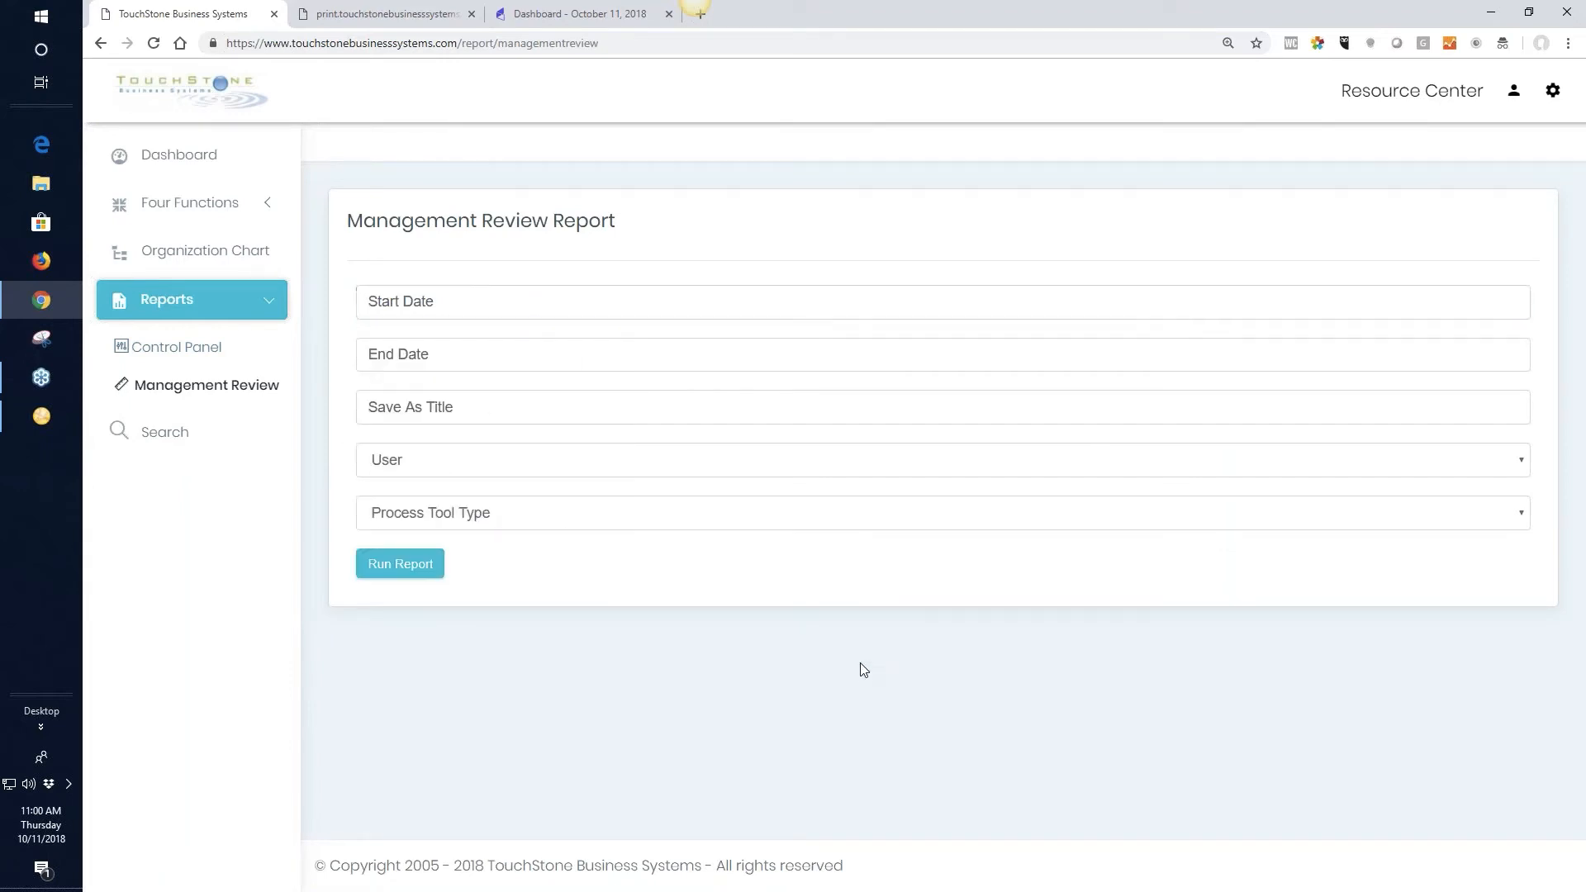
click(394, 465)
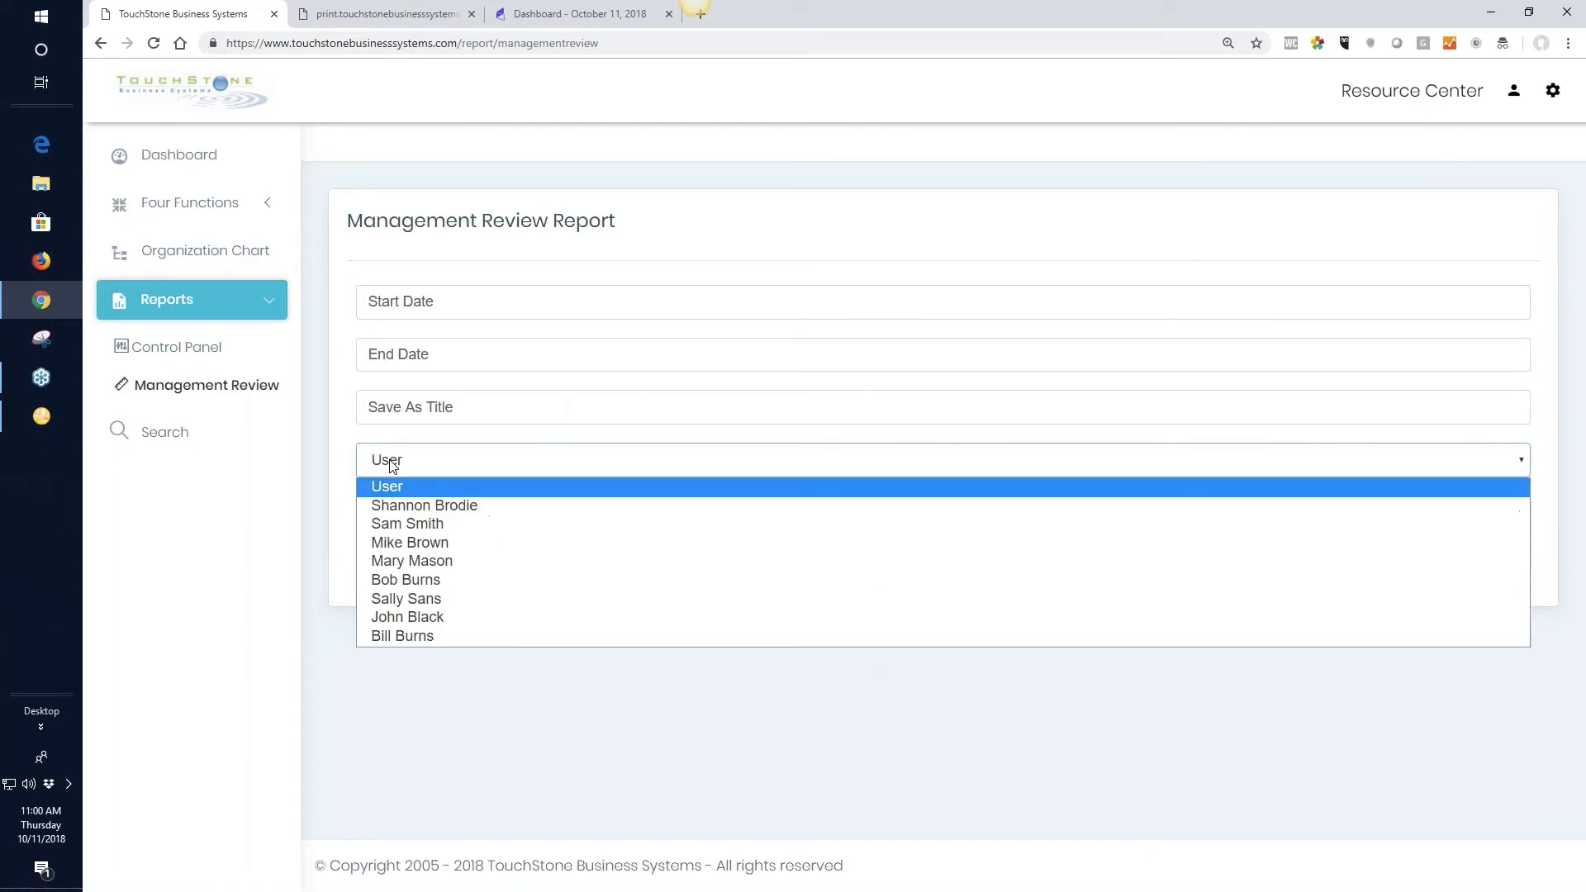
click(453, 561)
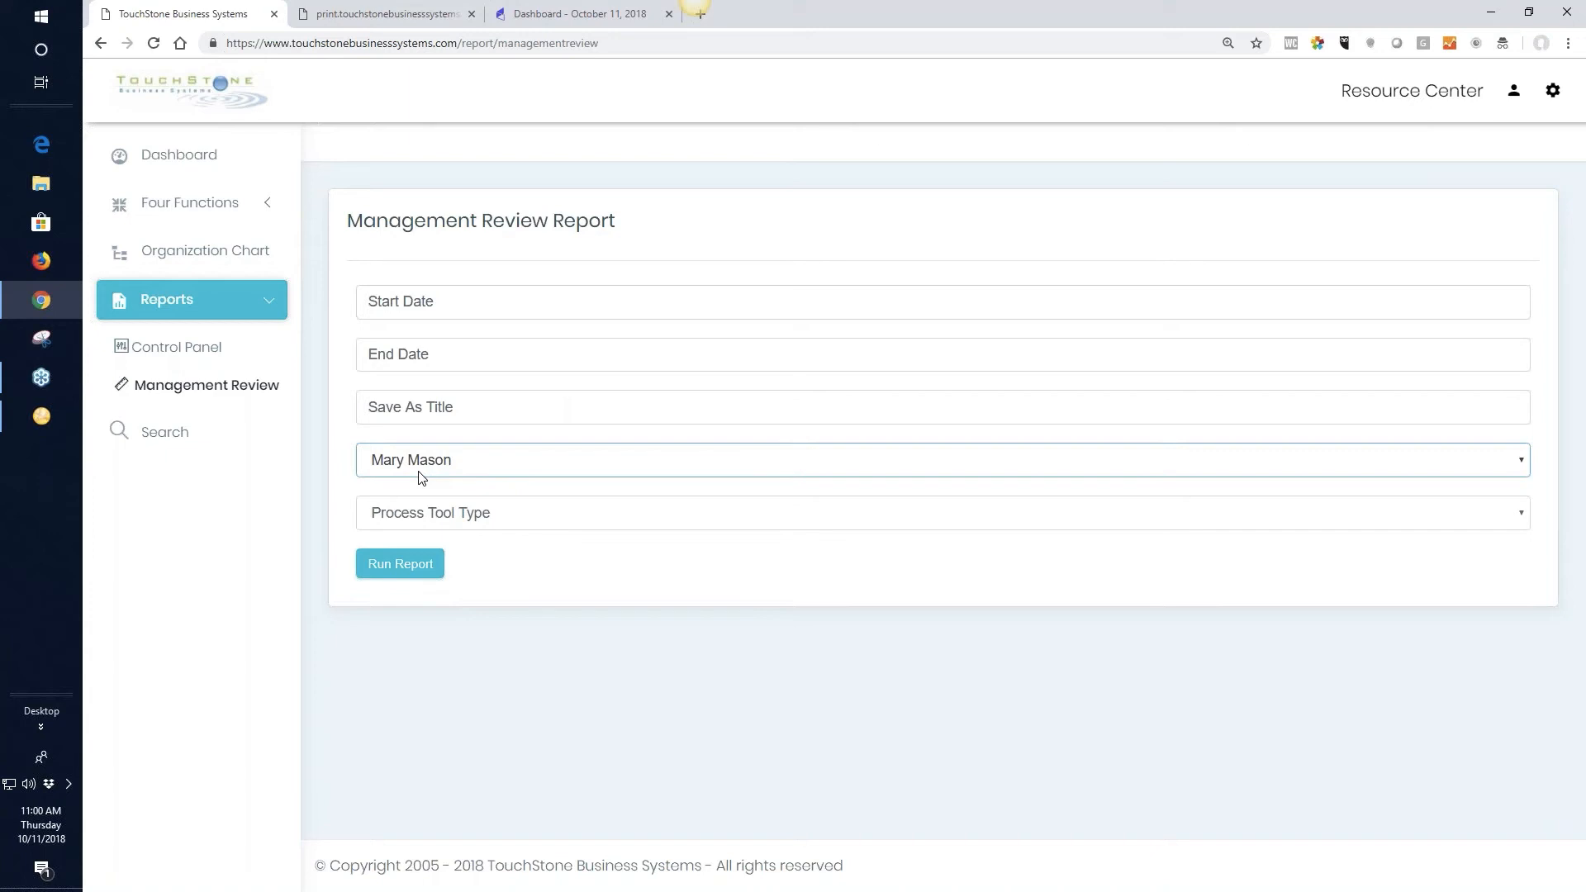
click(399, 566)
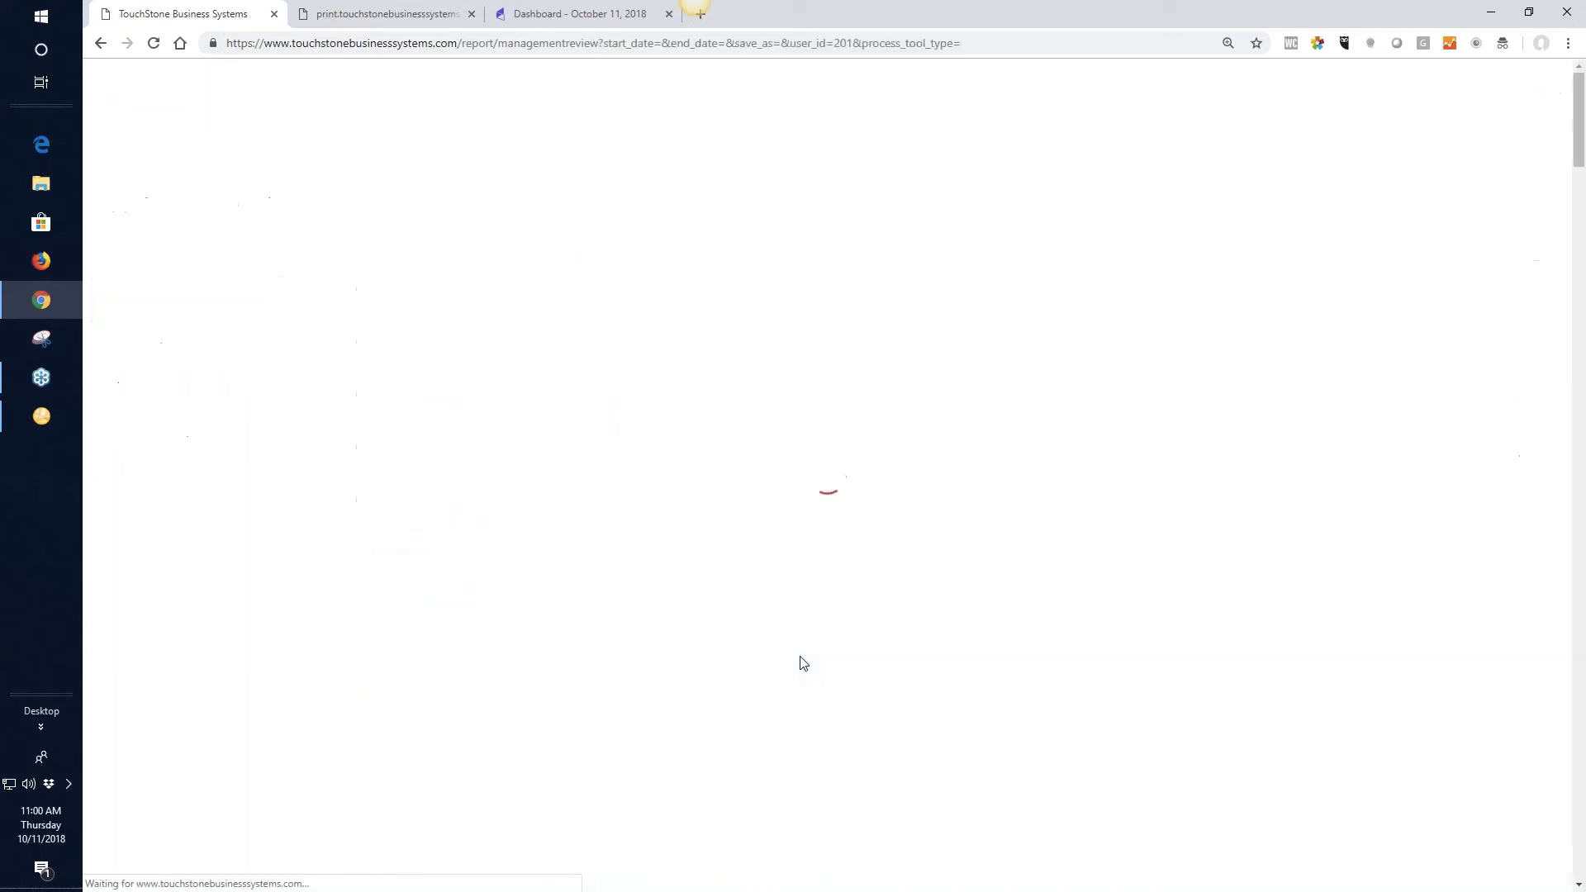
Look through the work plans and check lists in the Management Review report and return to its filter fields
scroll(799, 662, down, 3)
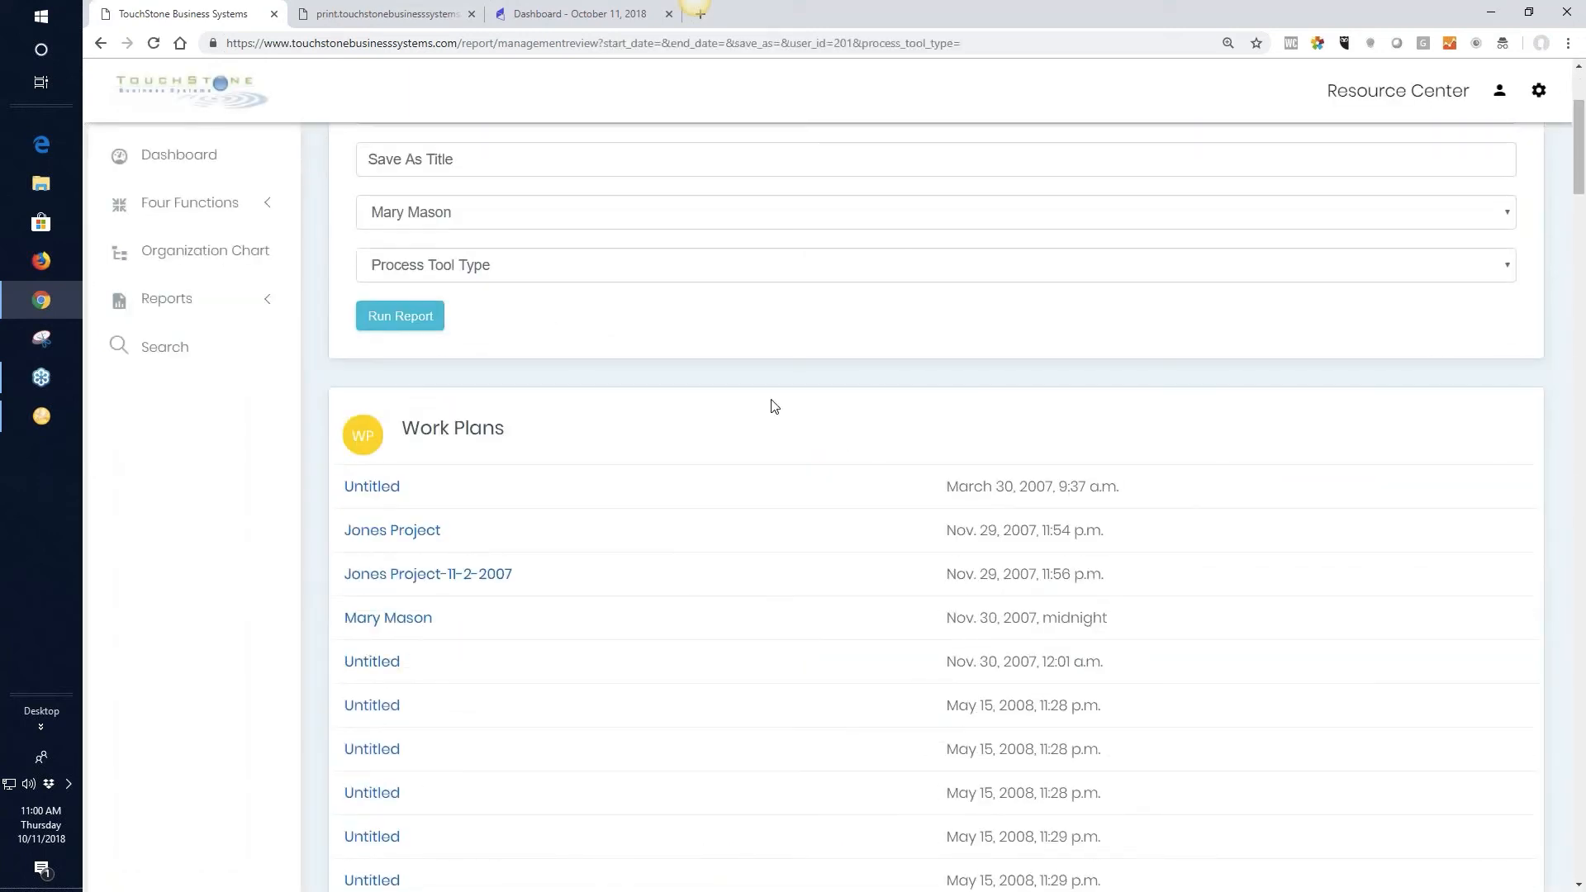
scroll(776, 454, down, 10)
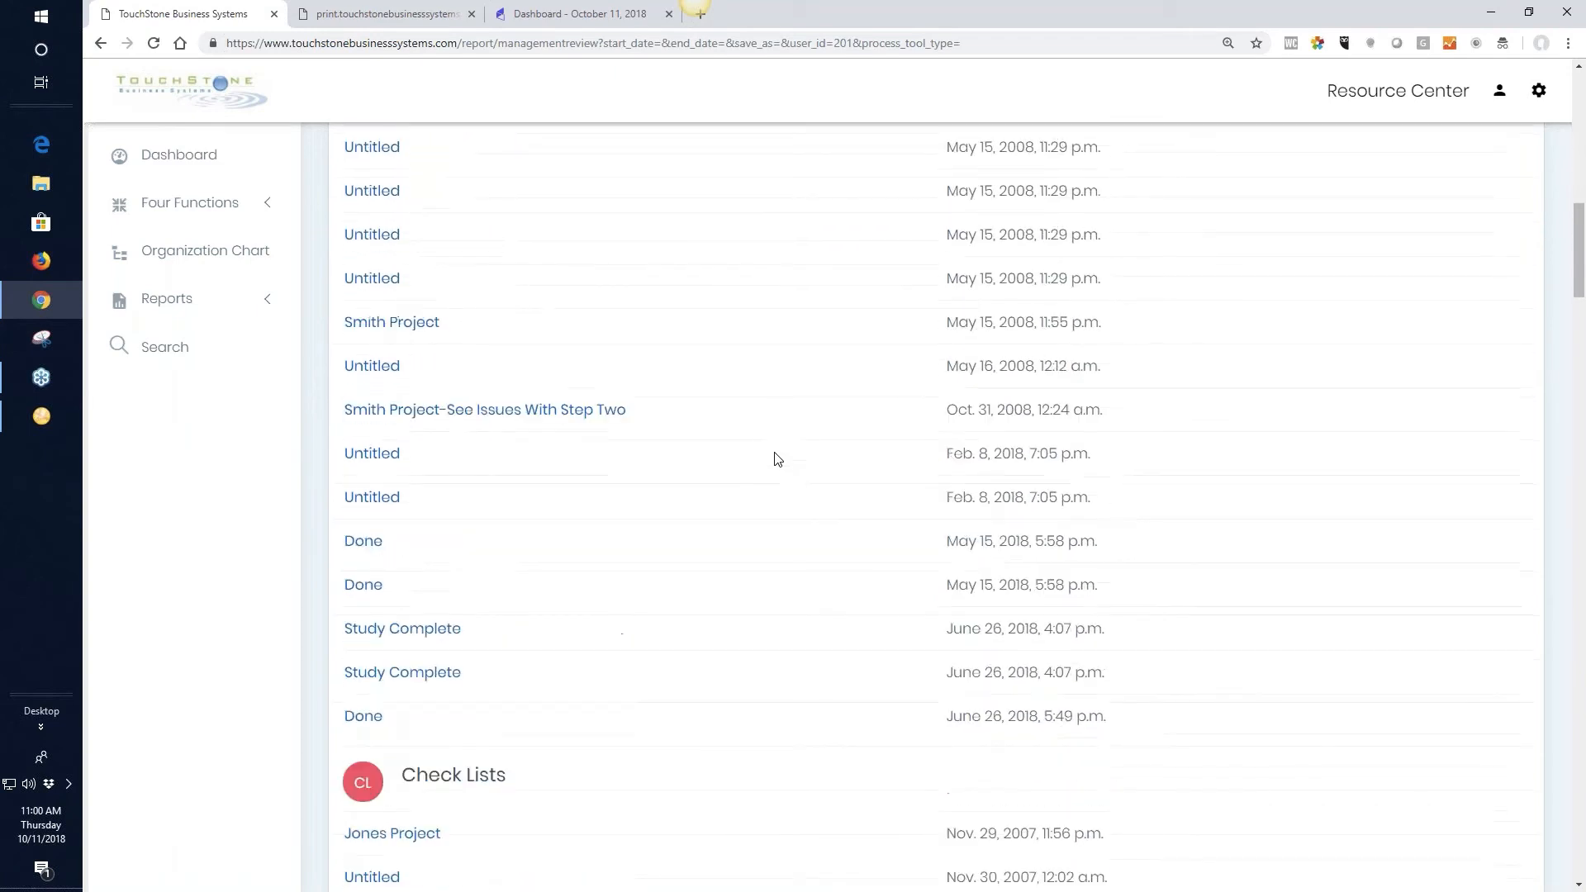
scroll(821, 556, down, 3)
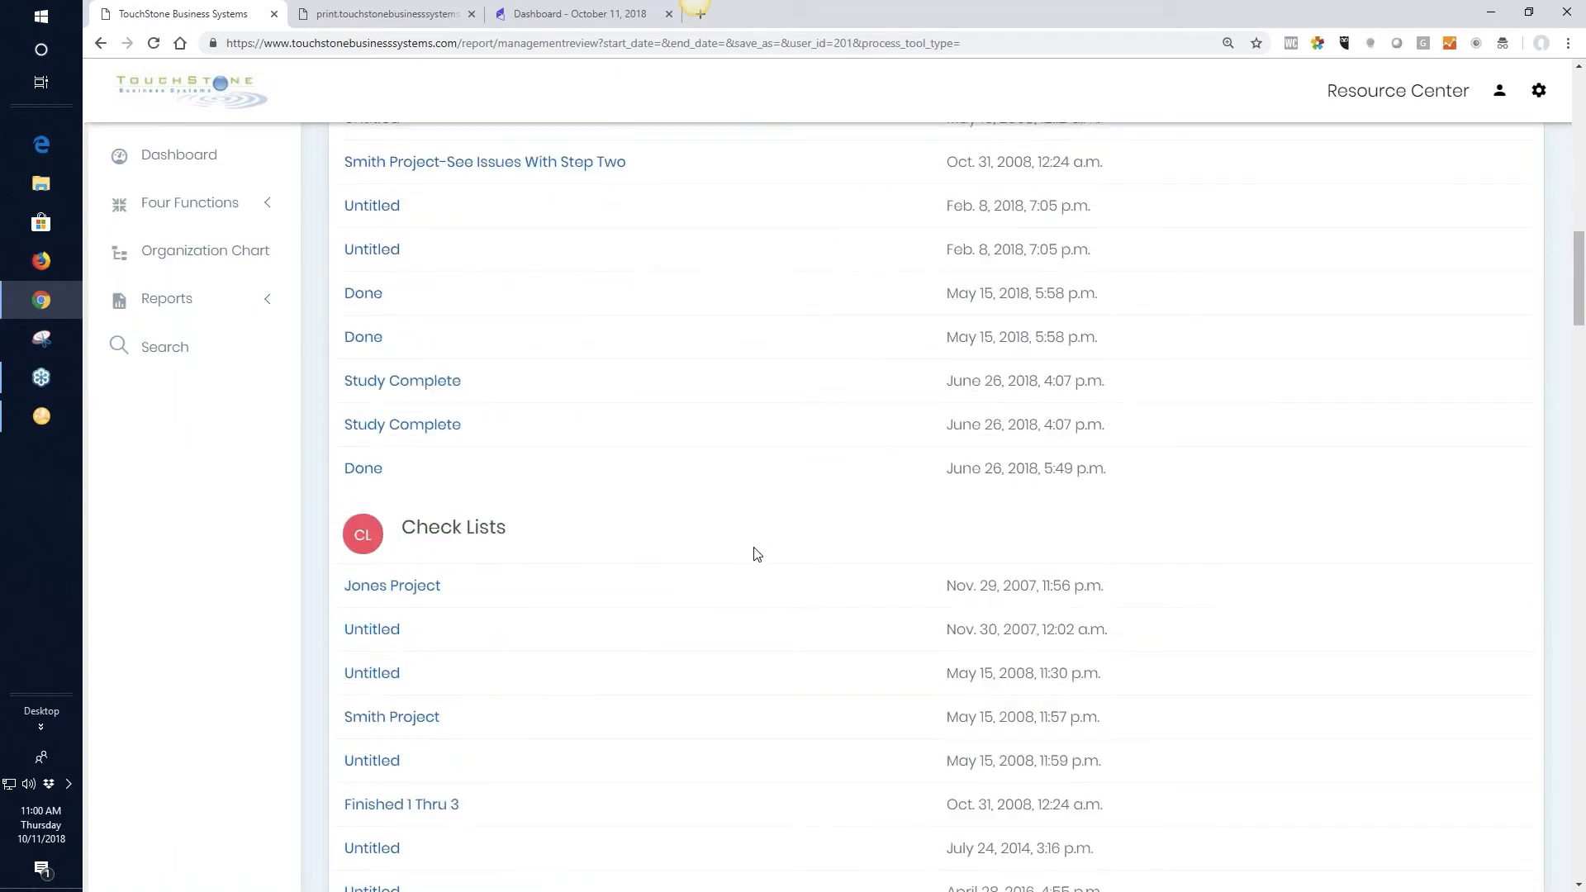
scroll(781, 533, down, 1)
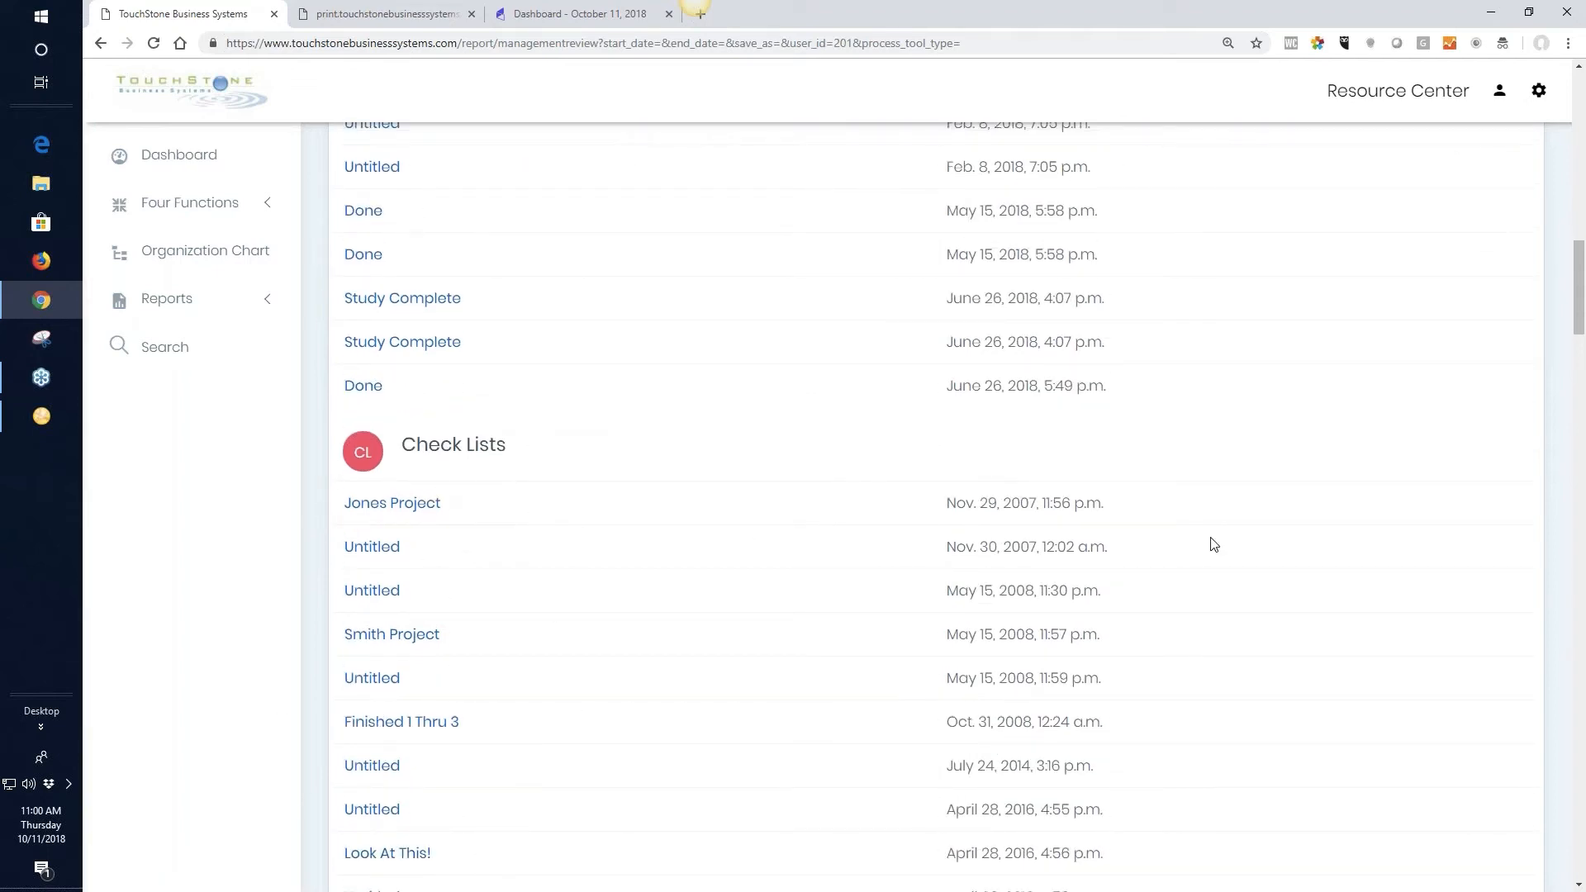
scroll(1274, 603, up, 15)
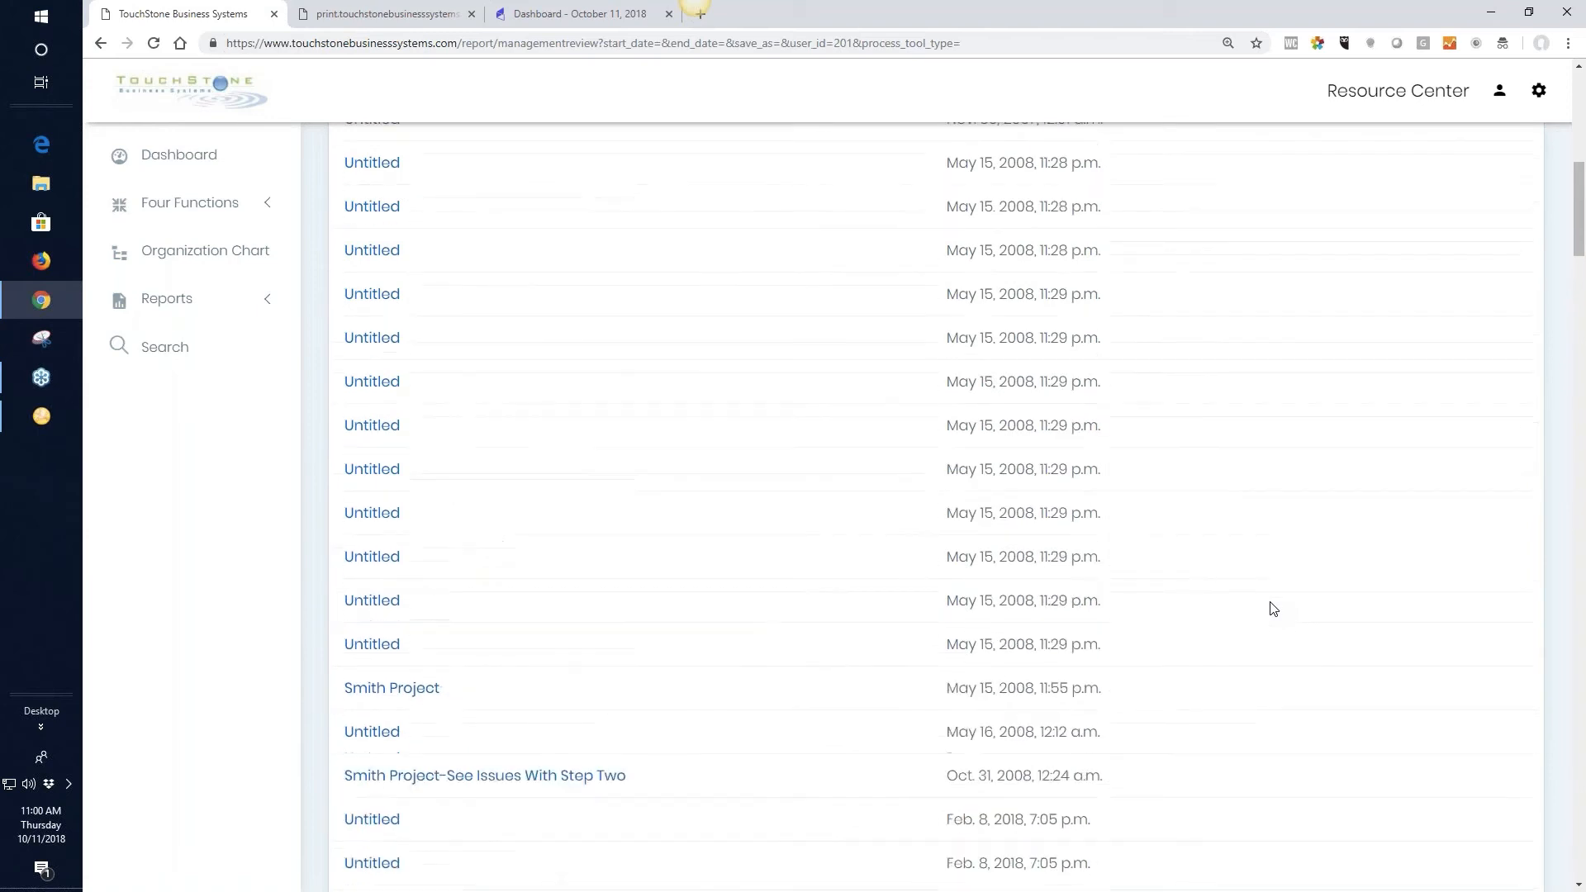
scroll(1272, 607, up, 2)
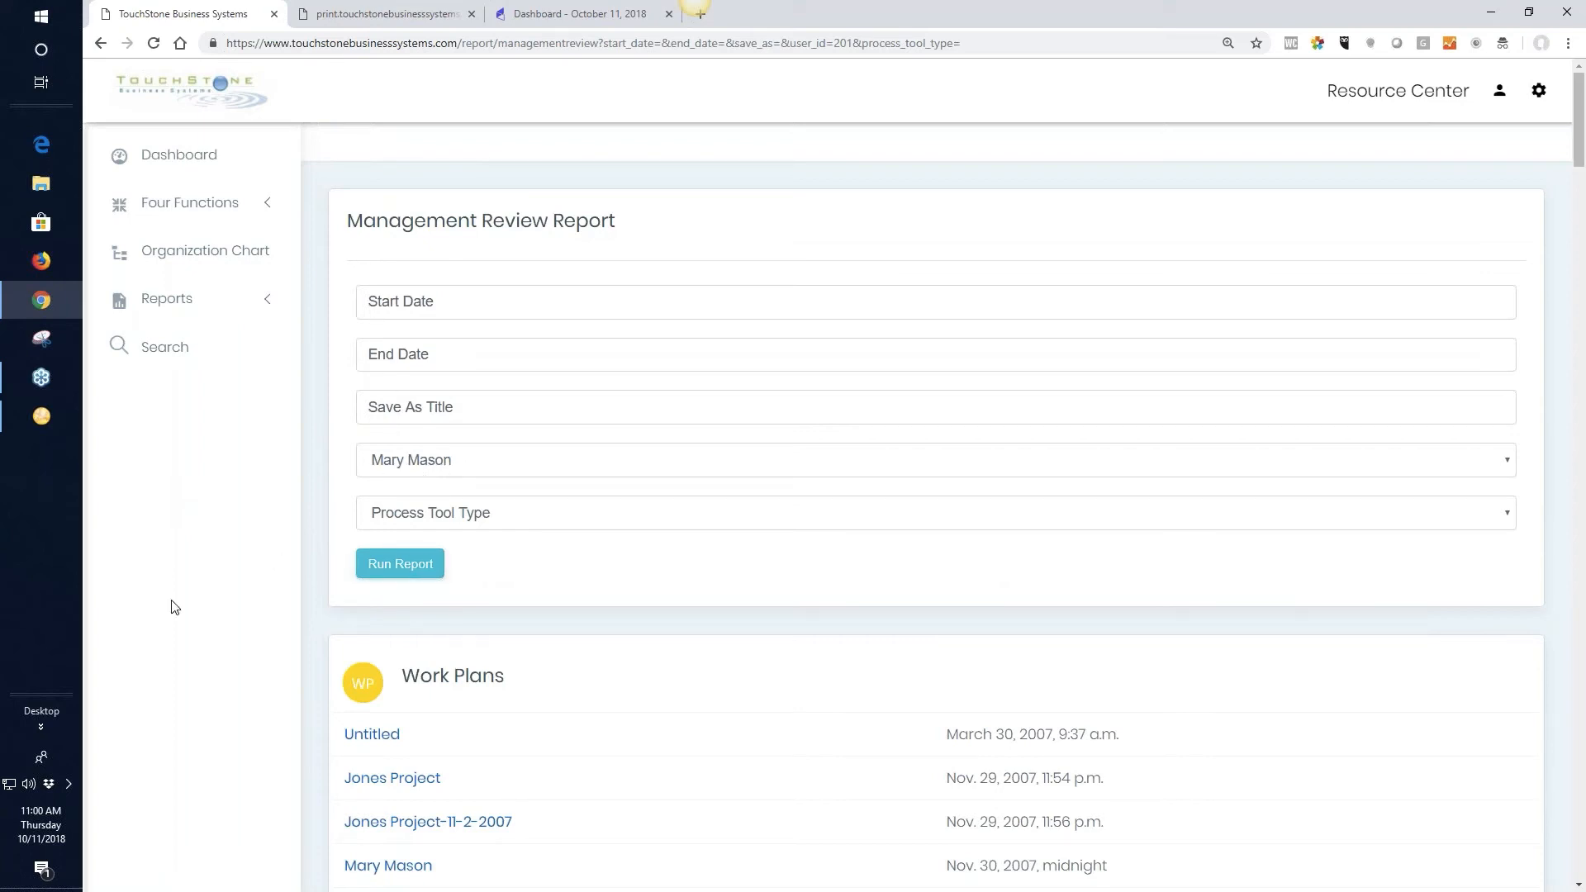
Skim the dated work plan entries listed in the Management Review report, ending back at the report's filter fields
scroll(219, 658, down, 3)
scroll(229, 636, down, 13)
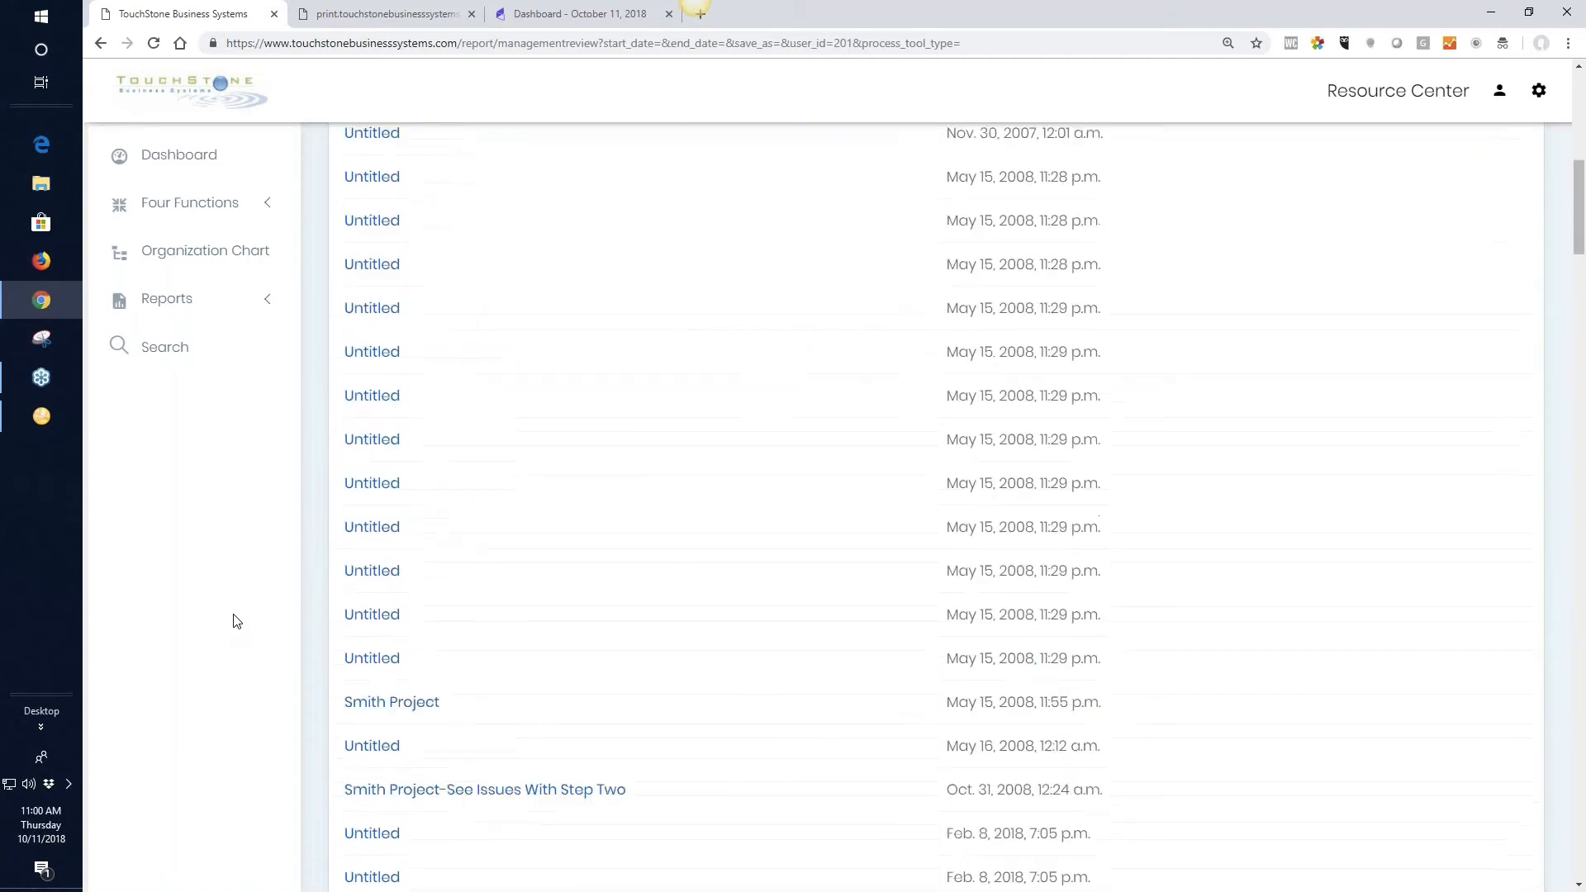
scroll(239, 613, up, 16)
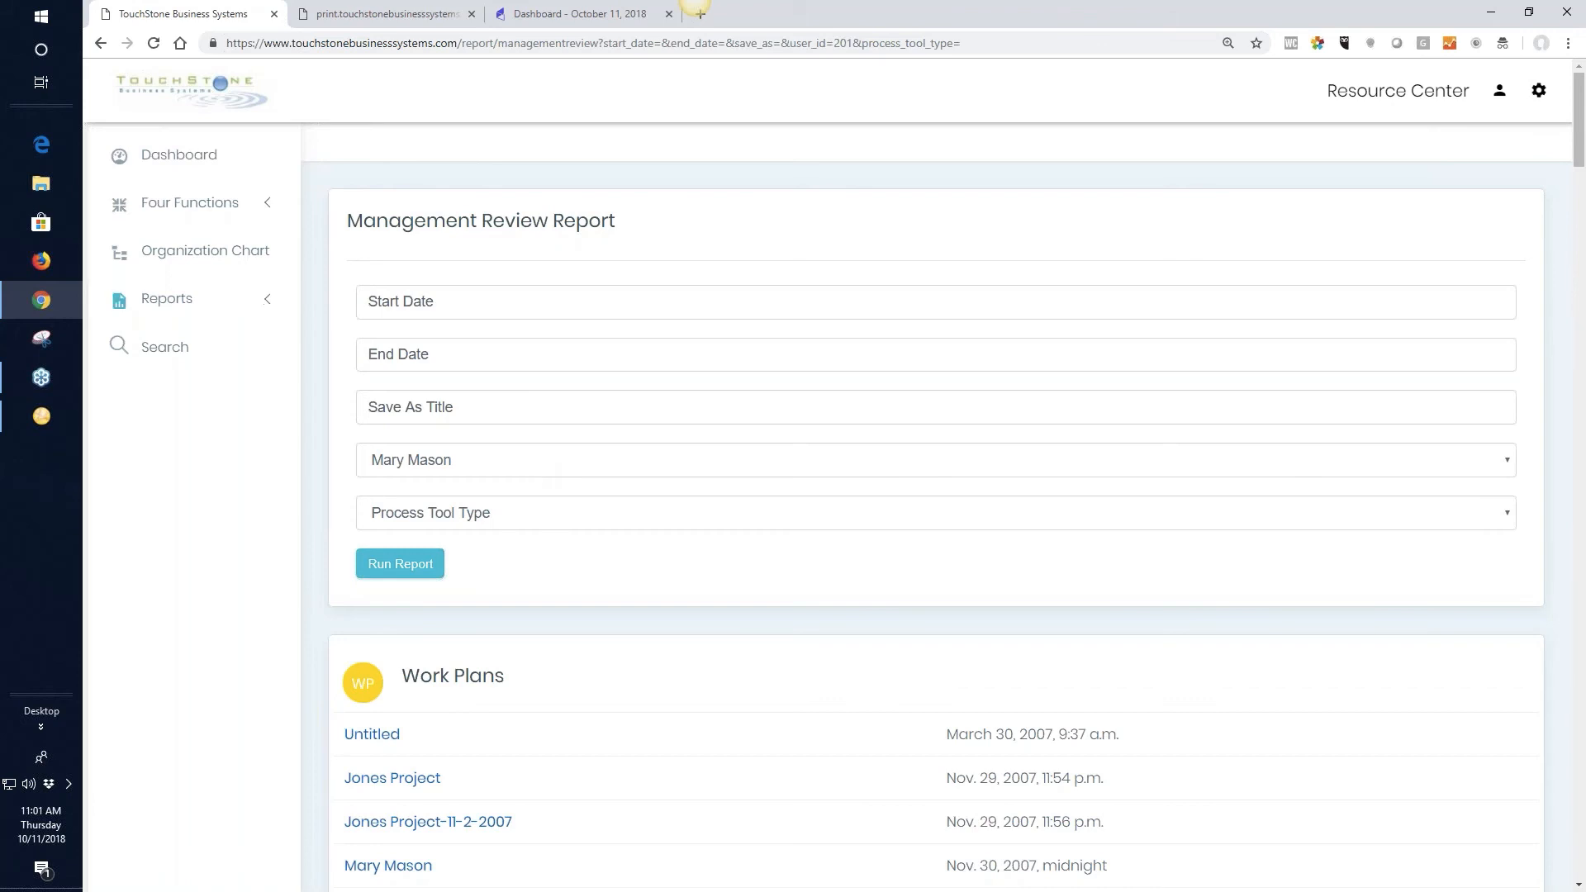
Open the Customer Complaints process under Client Service in the Doing the Business function
click(196, 207)
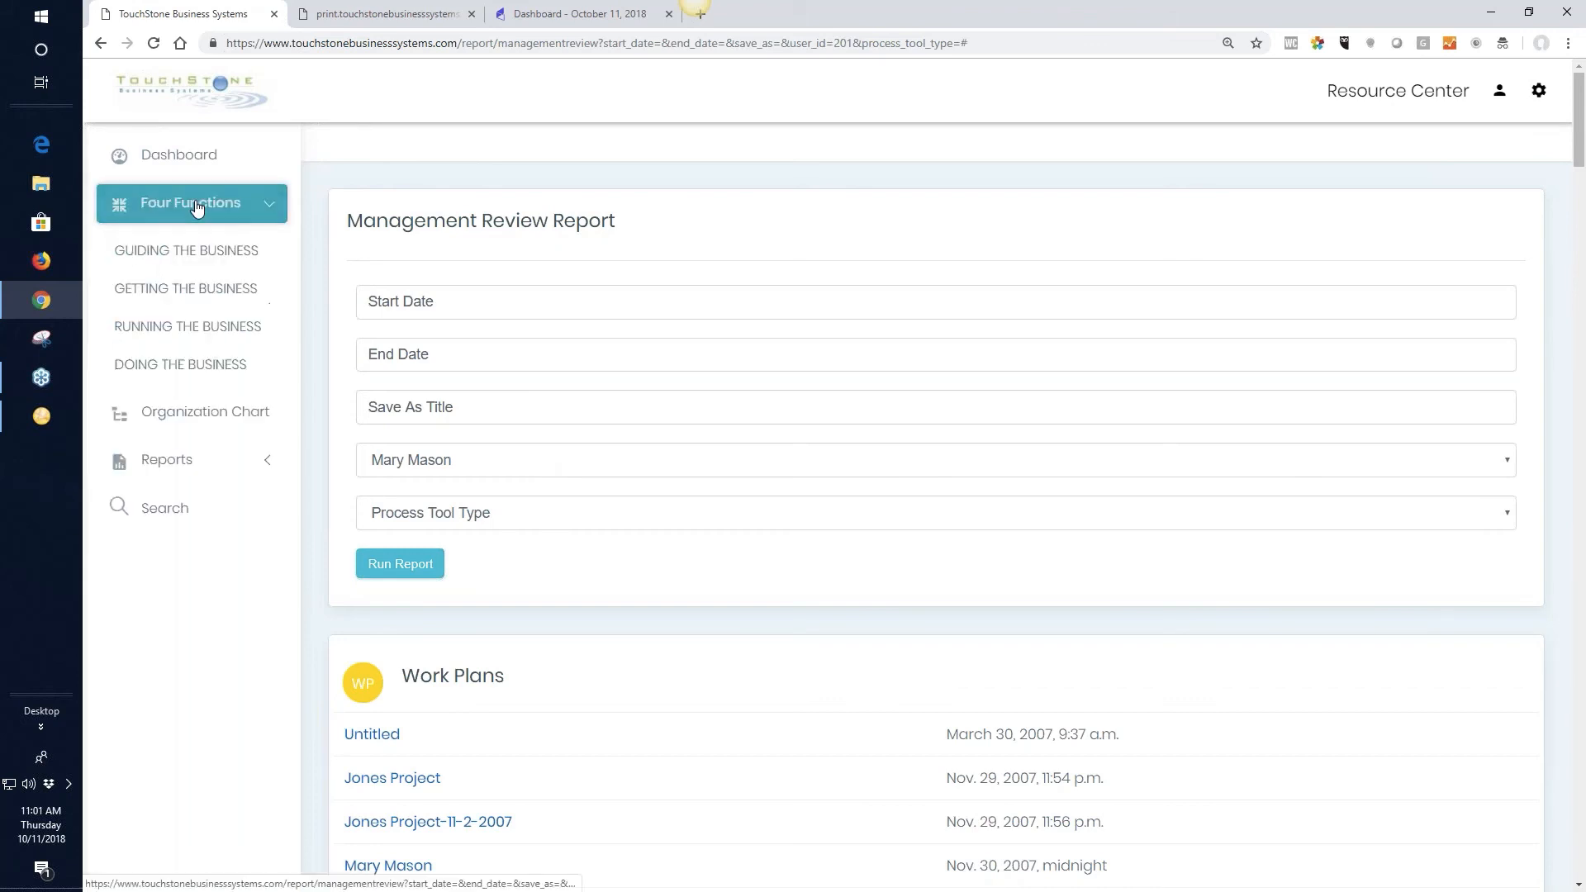
click(192, 364)
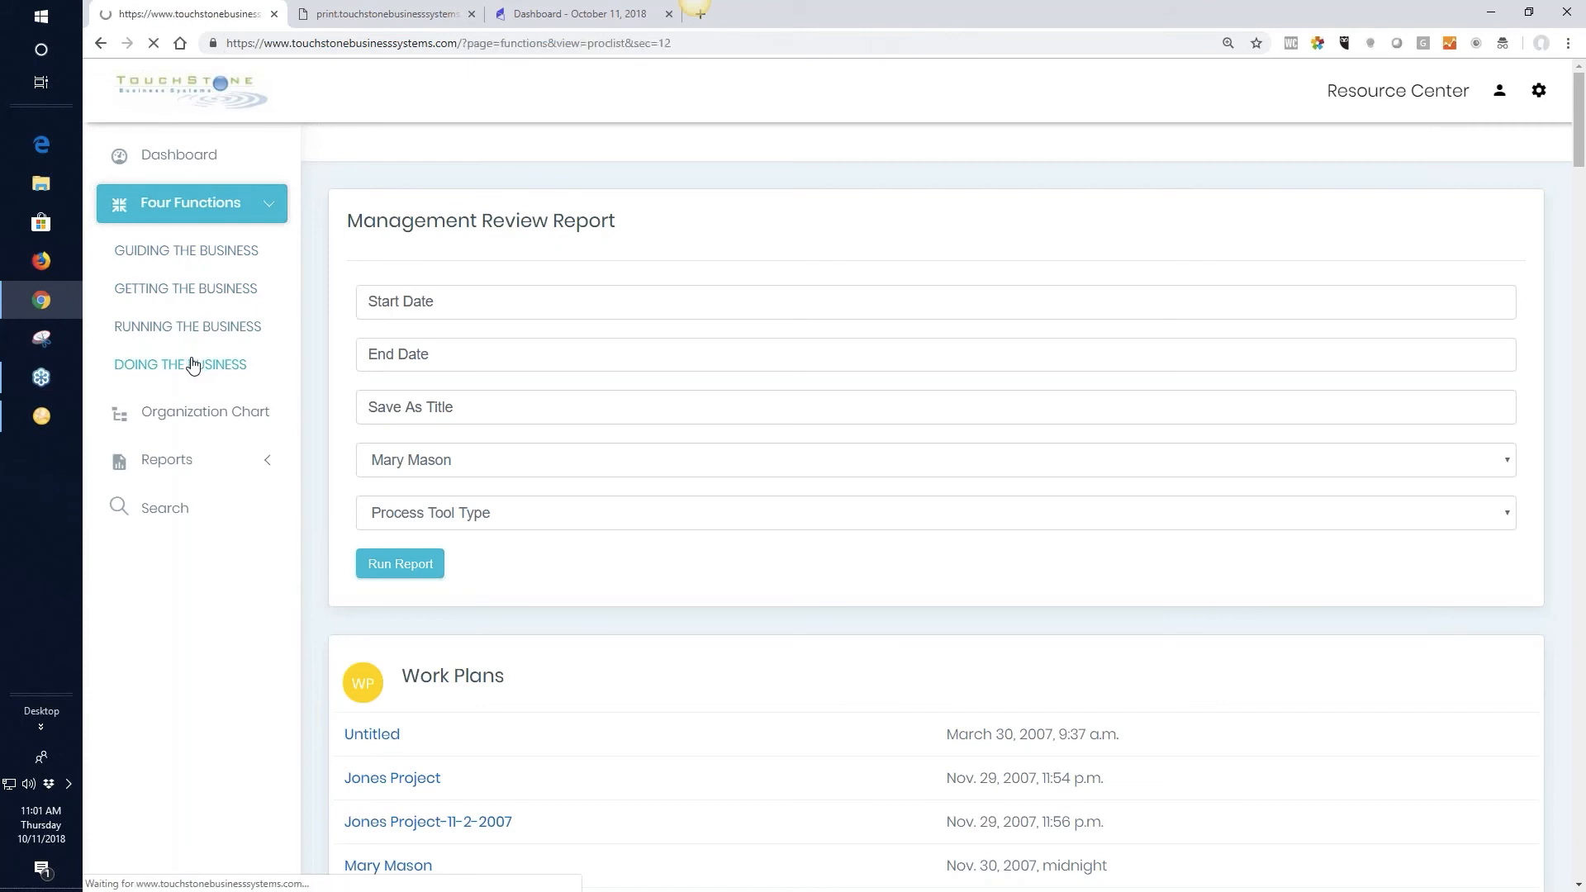
click(684, 378)
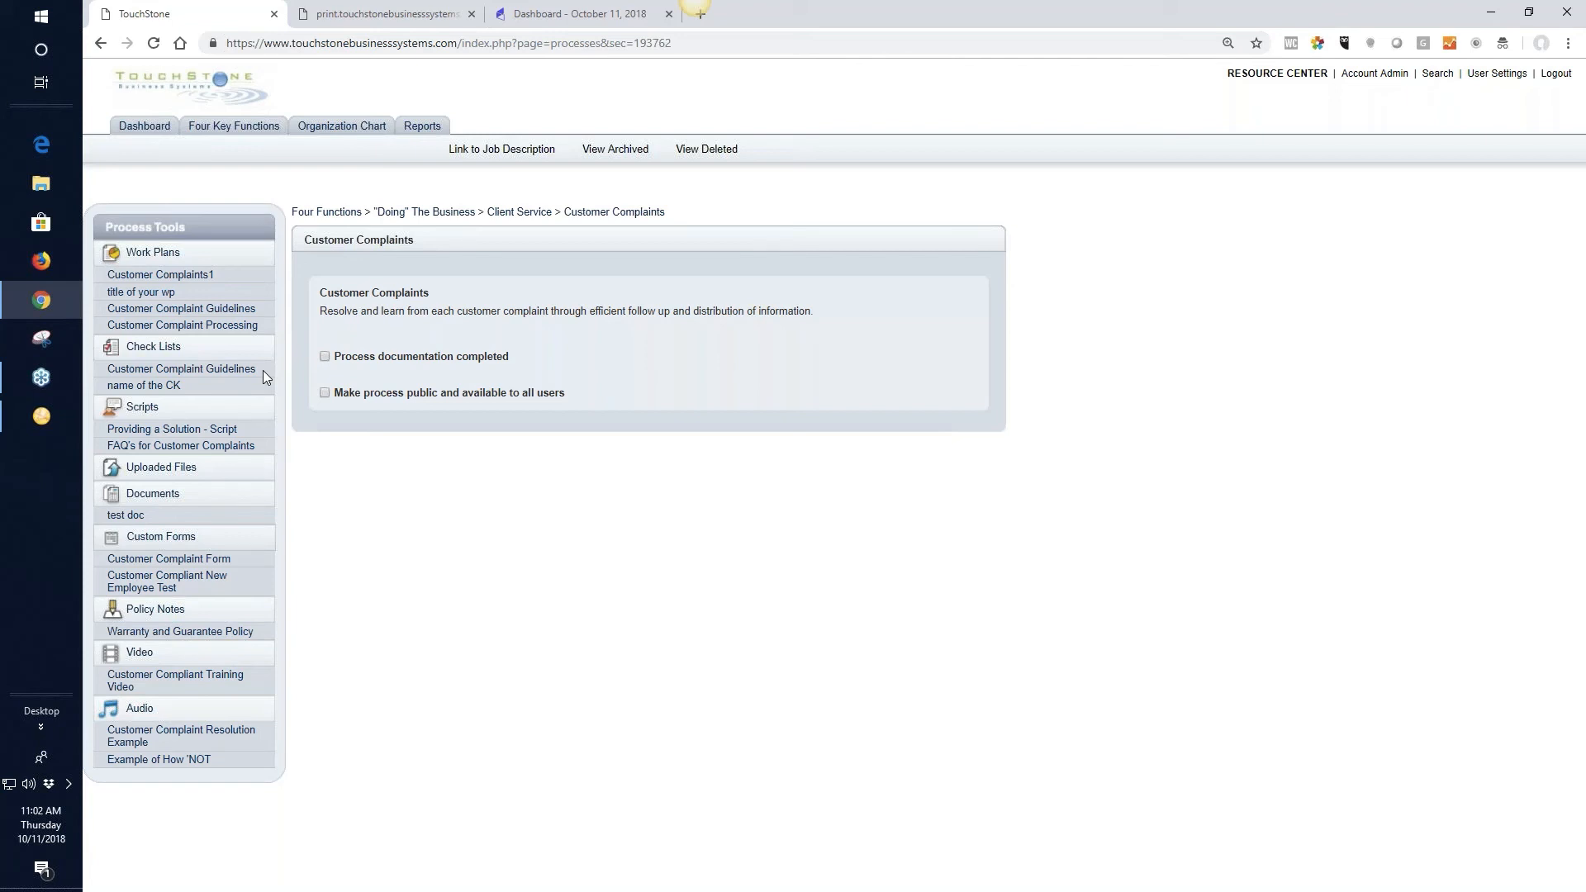
Open the Customer Complaint Guidelines check list and review its print, Word, PDF and email output options without choosing one
click(221, 372)
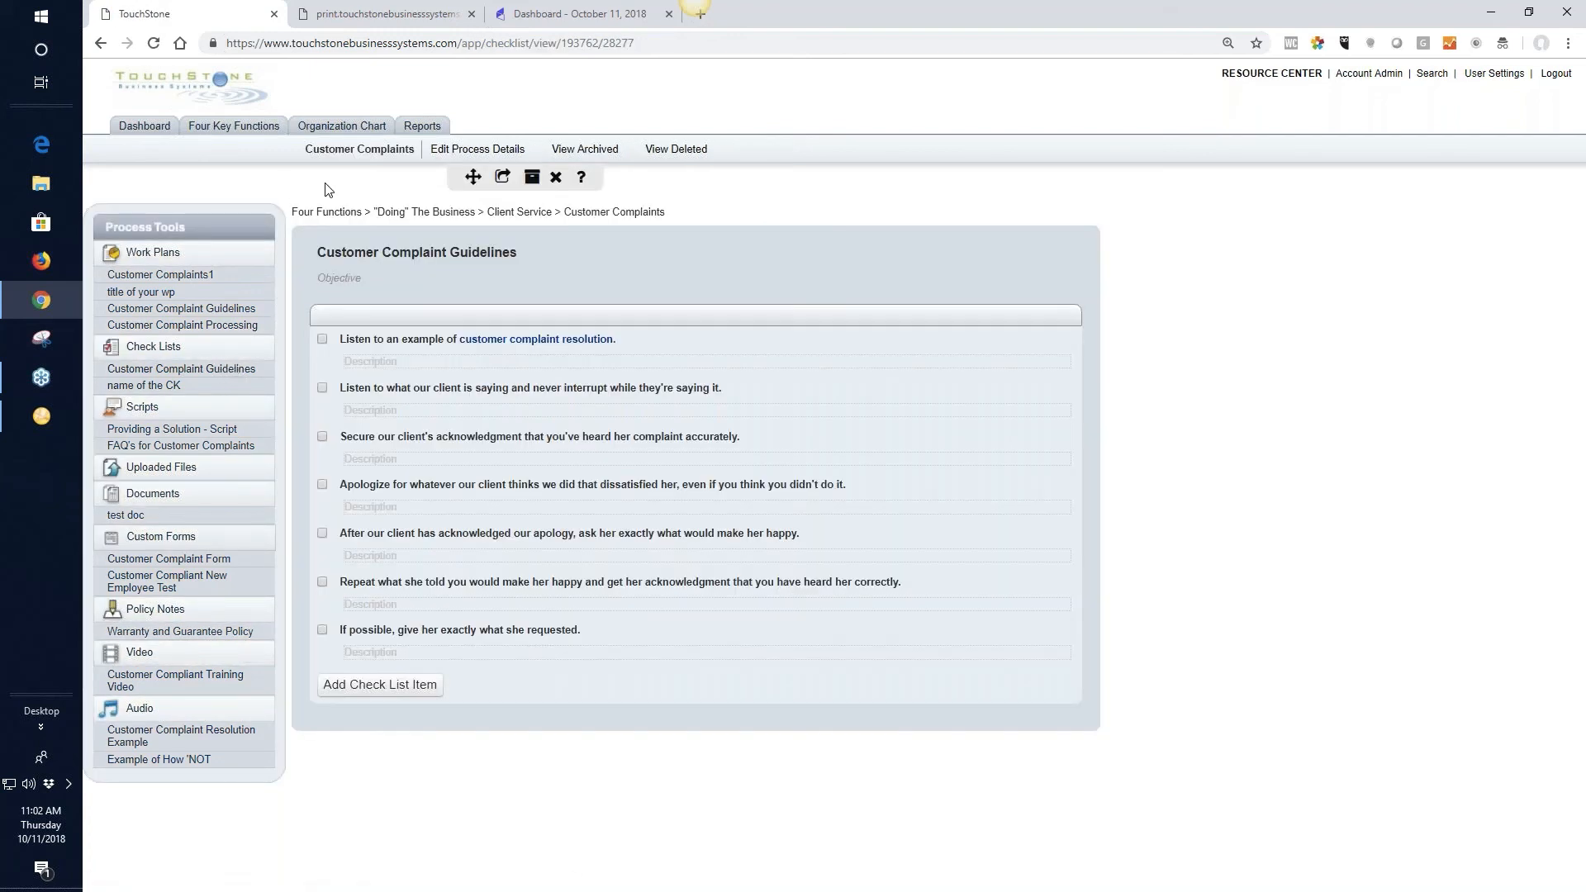
click(503, 177)
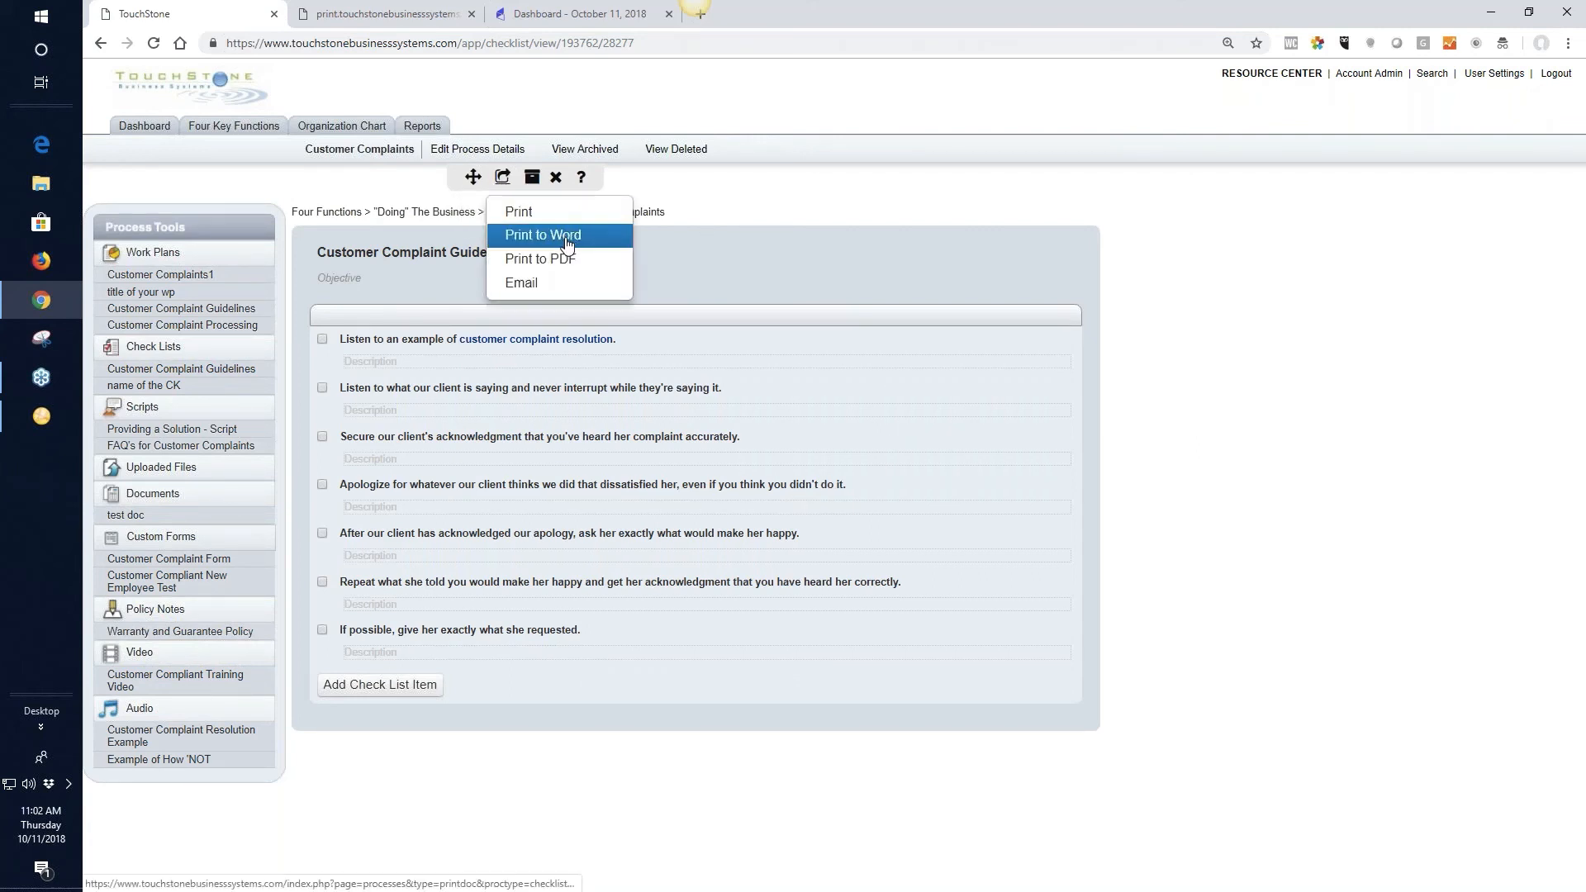
click(865, 216)
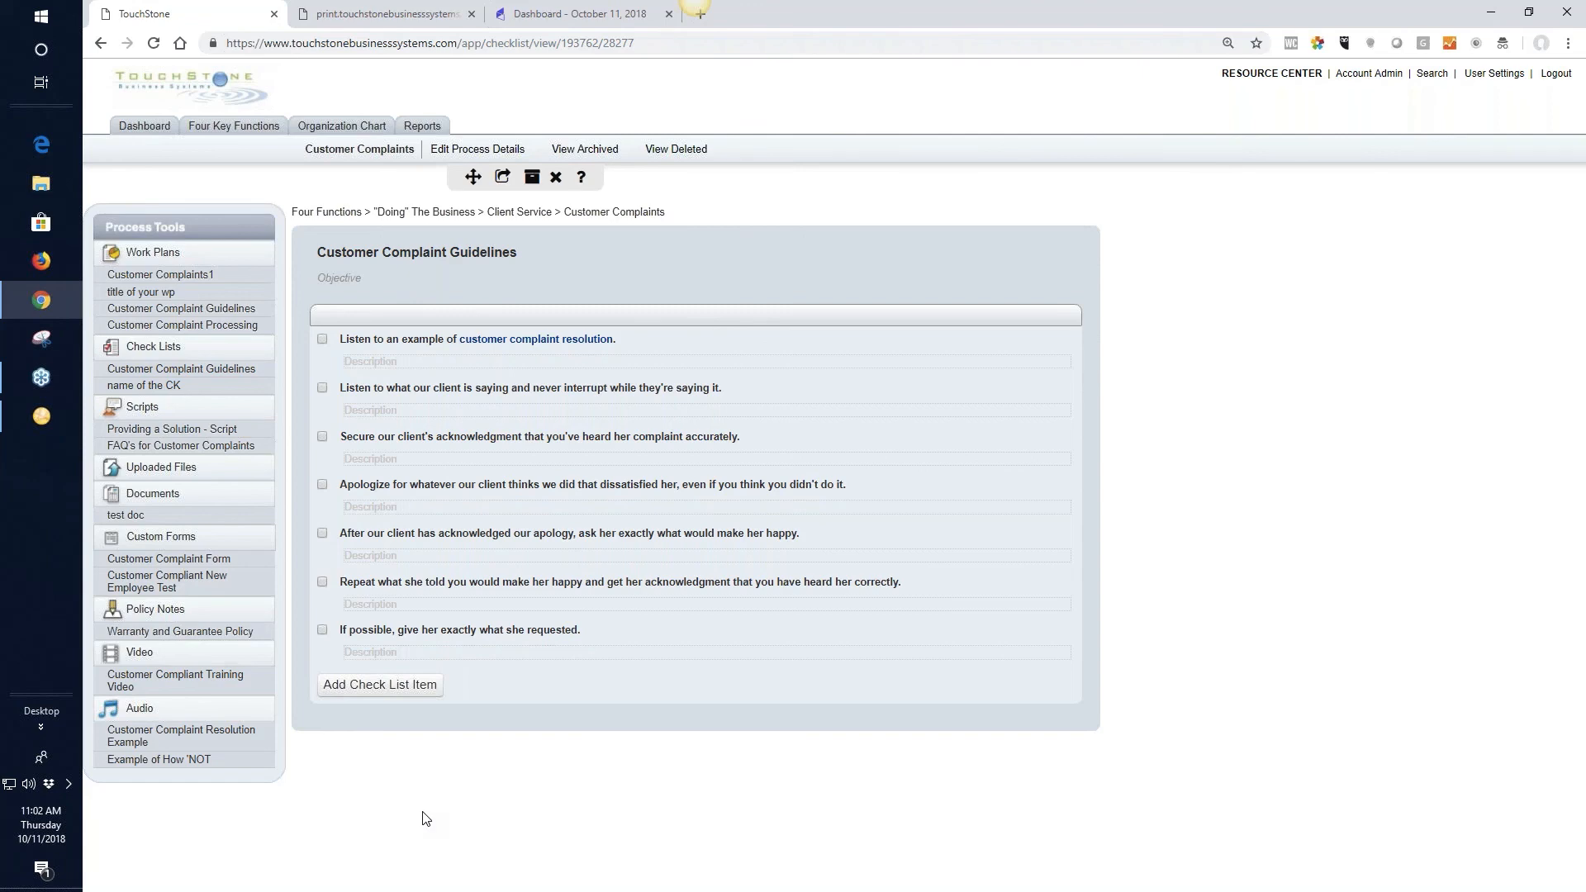
Return to the Doing the Business process list and open the Client Satisfaction process under Client Service
click(516, 214)
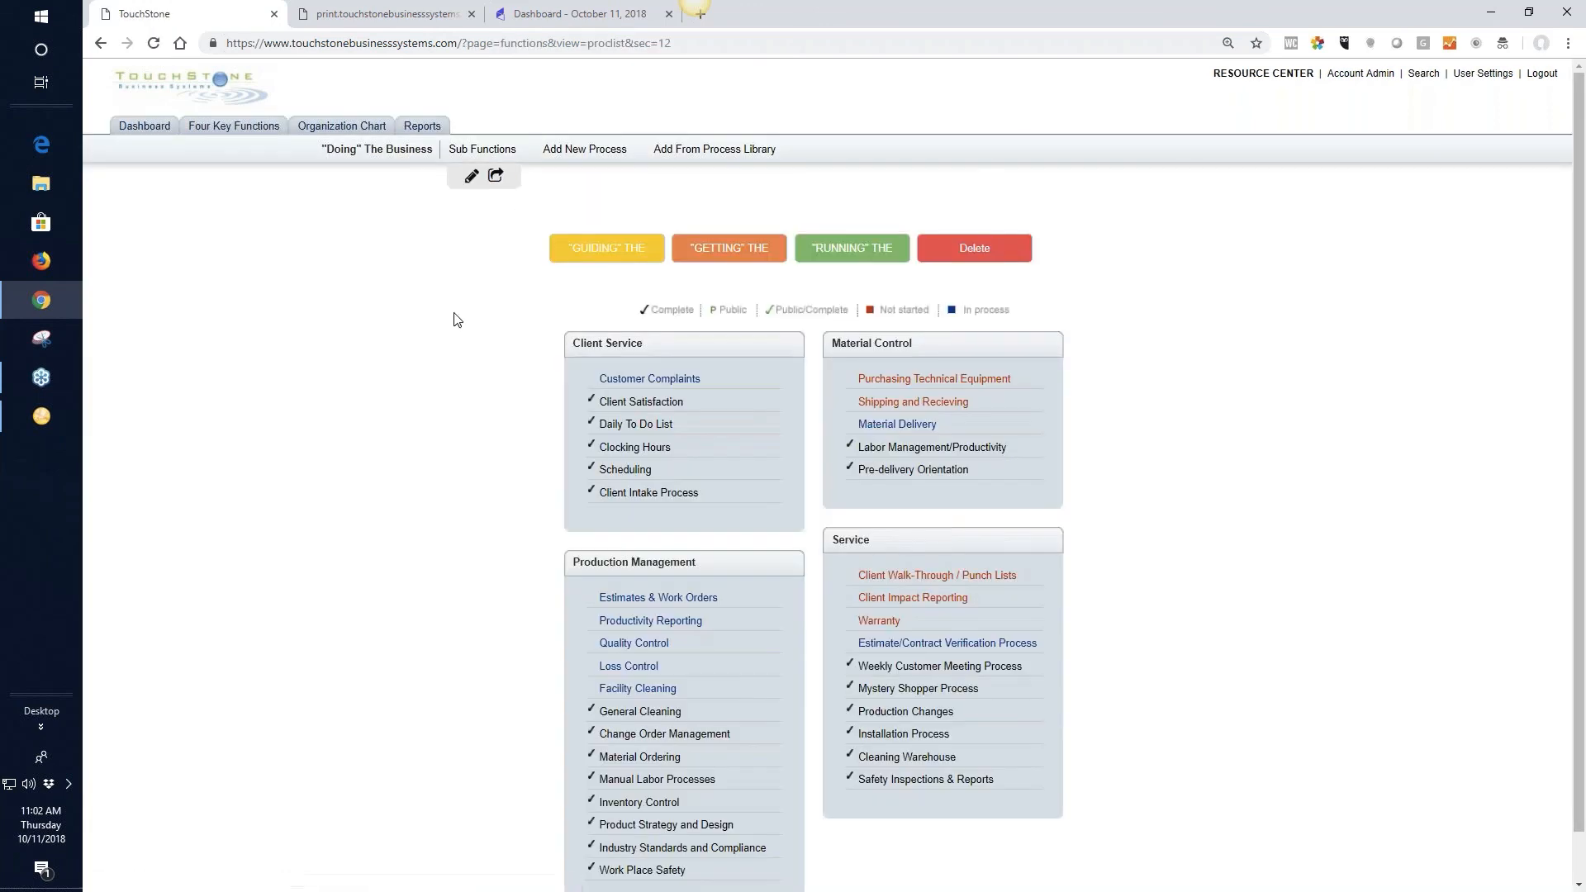
click(646, 402)
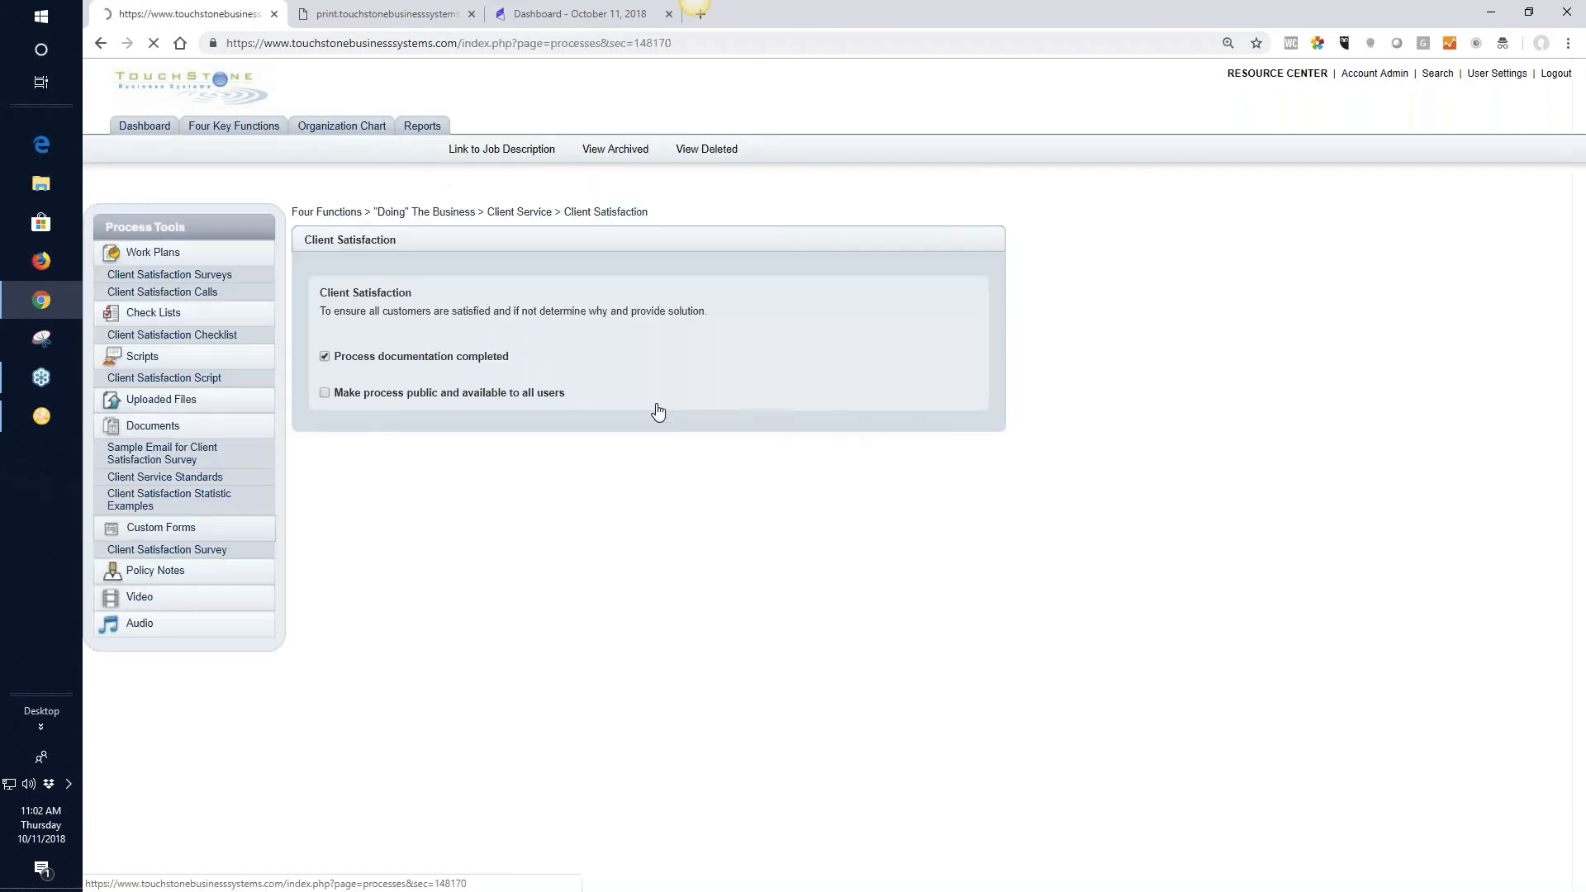